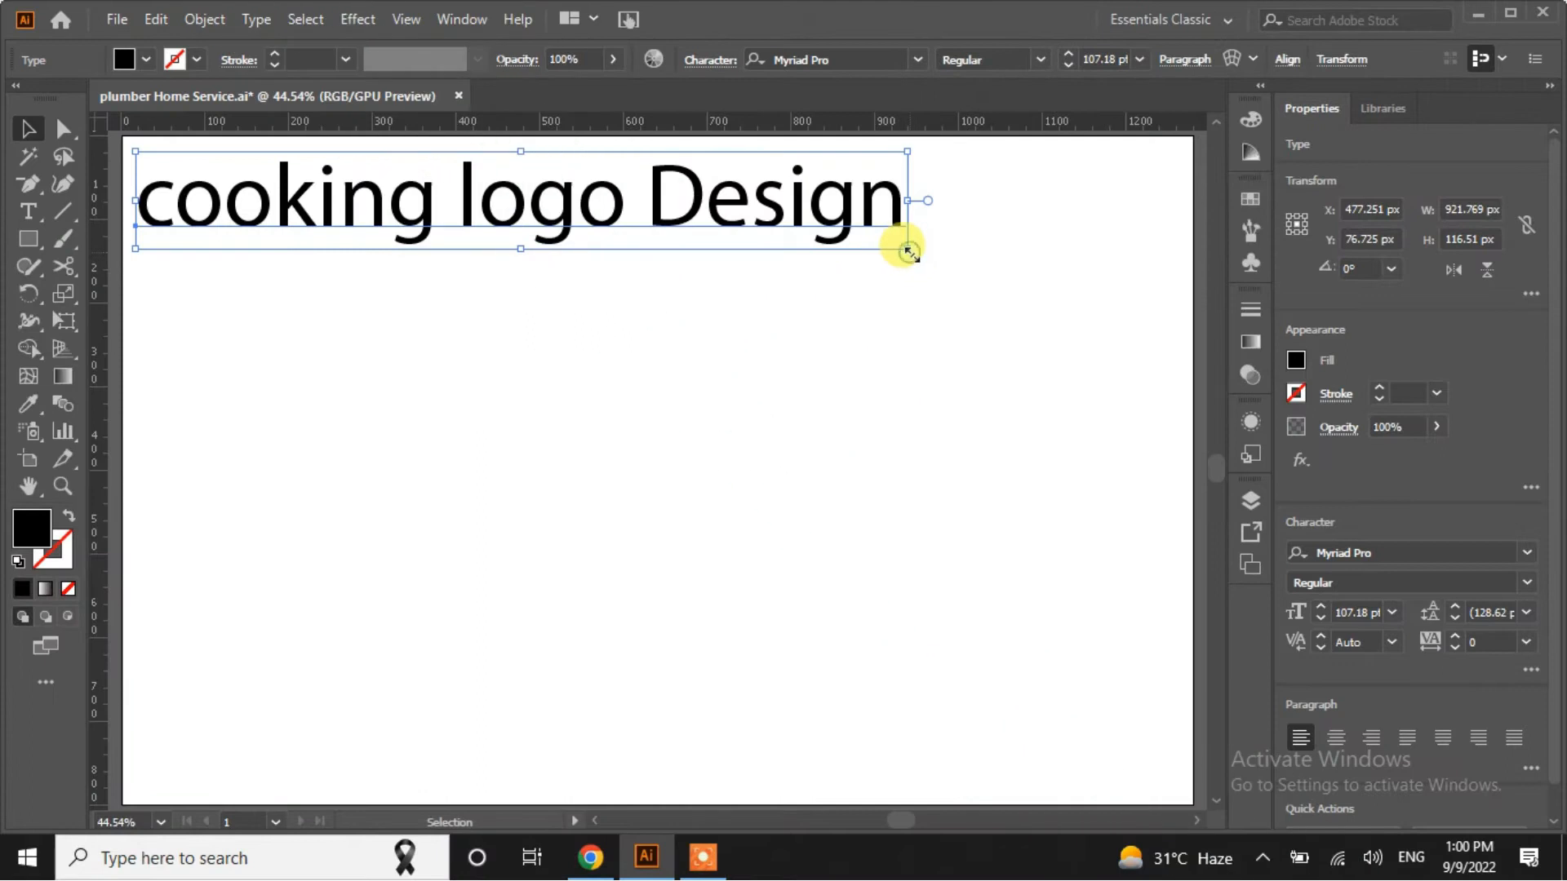
Draw a black rectangle about 207 by 228 px in the middle of the artboard
{"action": "left_click", "coordinate": [539, 312]}
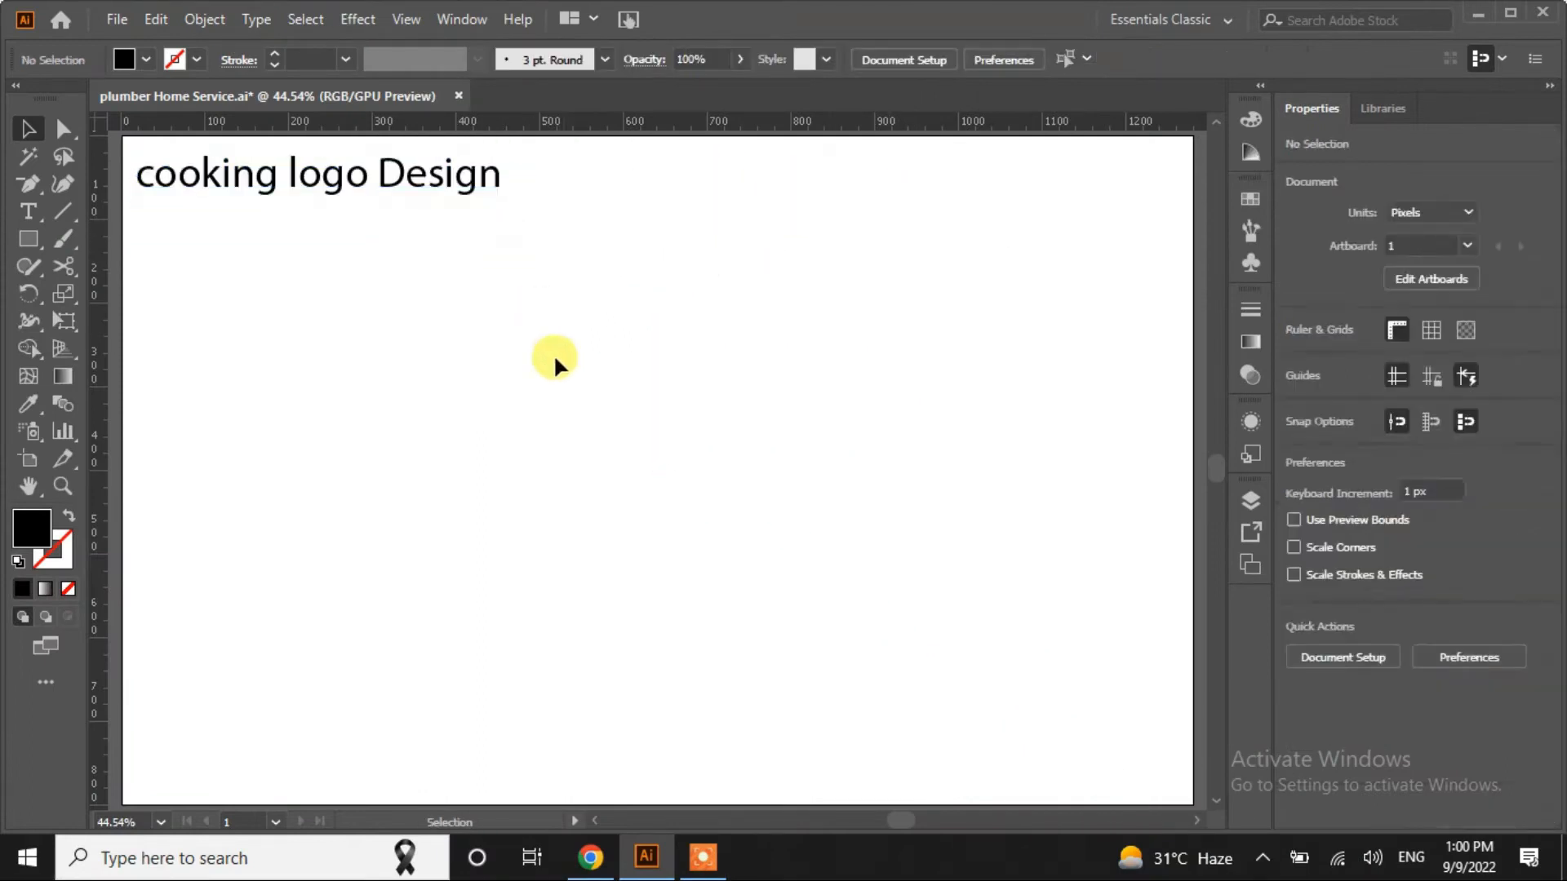
{"action": "left_click", "coordinate": [23, 235]}
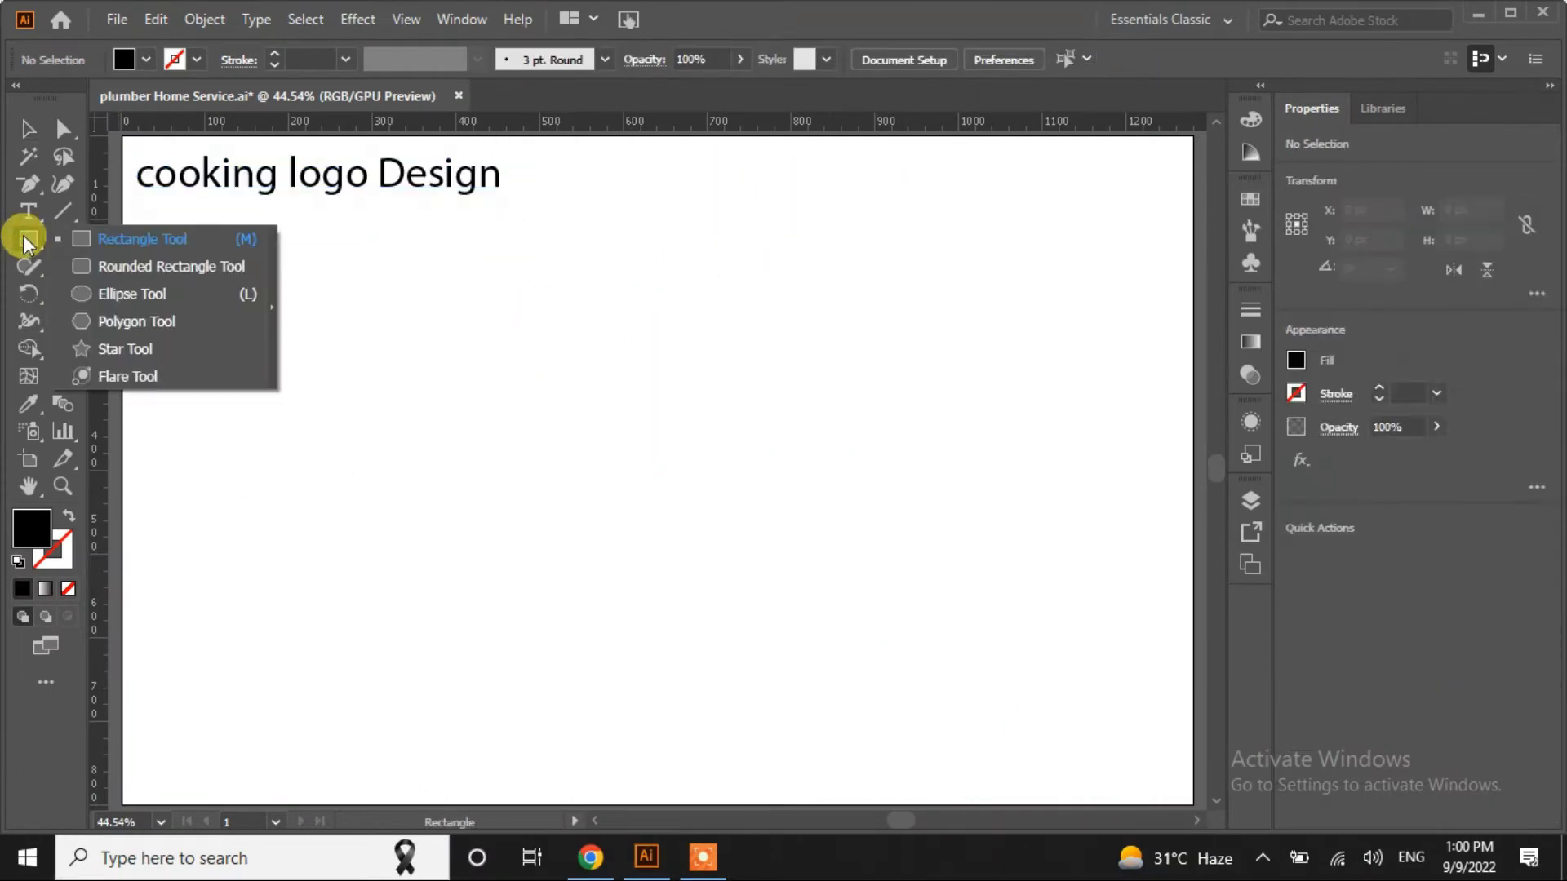
{"action": "left_click", "coordinate": [85, 242]}
{"action": "left_click_drag", "start_coordinate": [598, 315], "coordinate": [771, 505]}
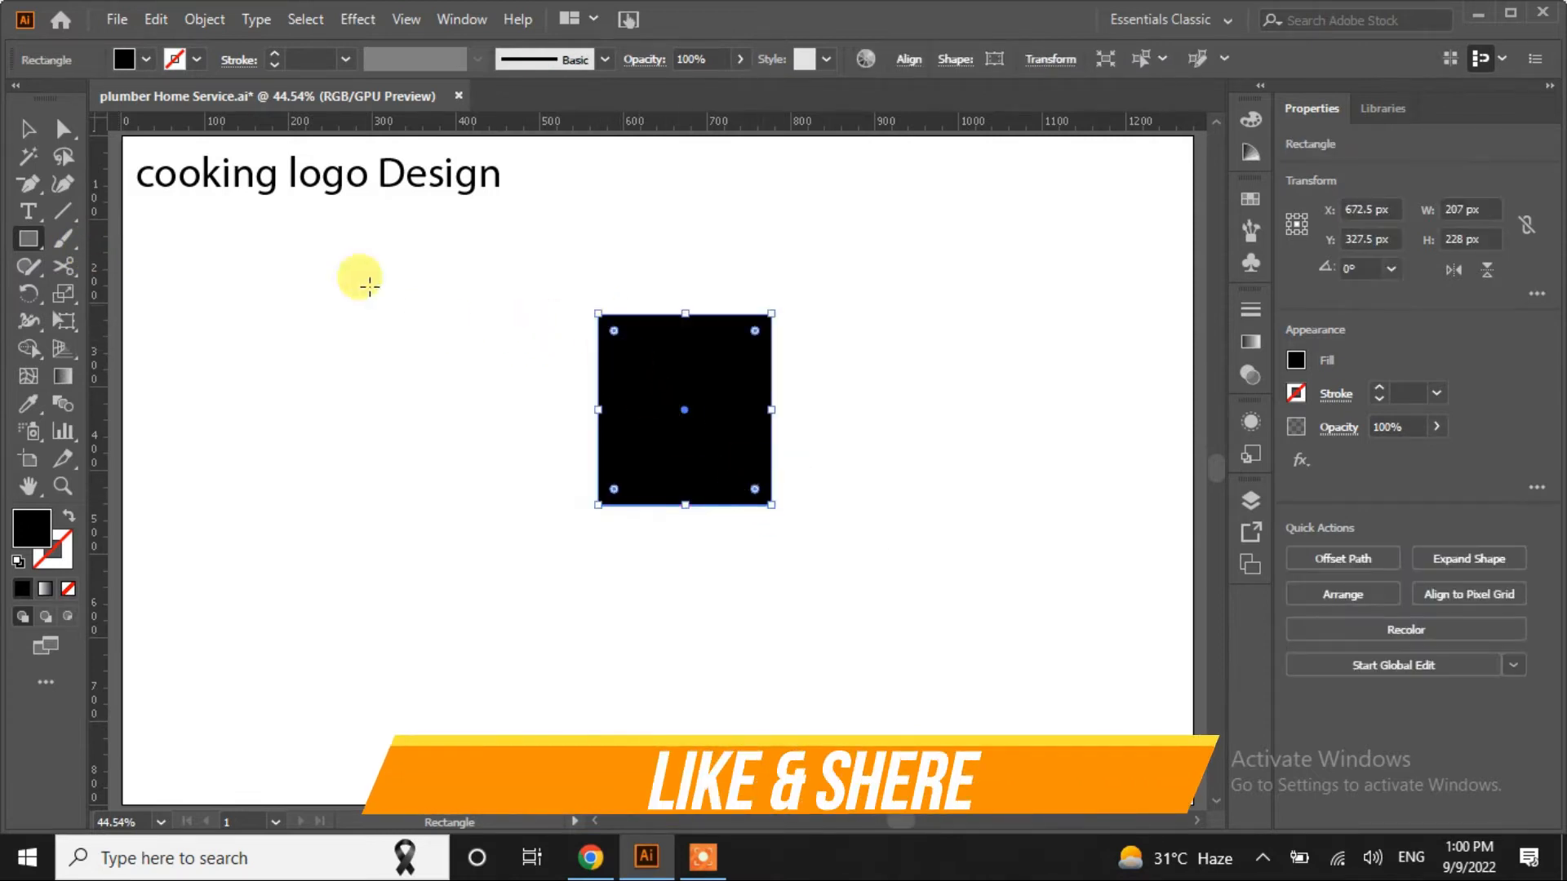
Move the rectangle's lower-left anchor point inward to about X 603 px so its left side slants
{"action": "left_click", "coordinate": [28, 131]}
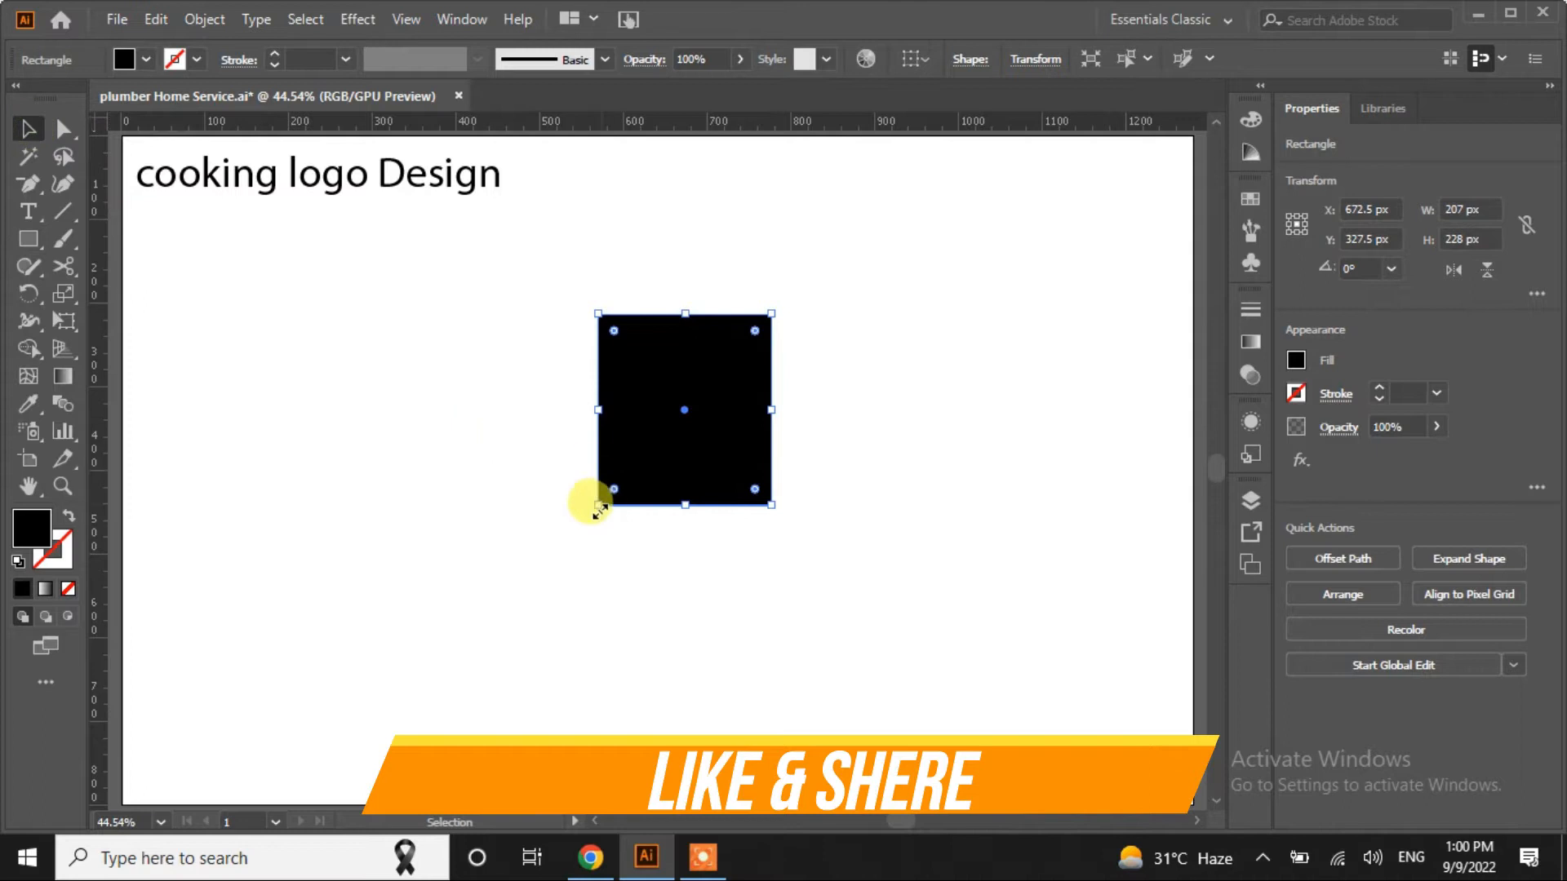
{"action": "left_click", "coordinate": [63, 129]}
{"action": "left_click_drag", "start_coordinate": [594, 506], "coordinate": [626, 506]}
{"action": "left_click", "coordinate": [597, 506]}
{"action": "left_click", "coordinate": [28, 130]}
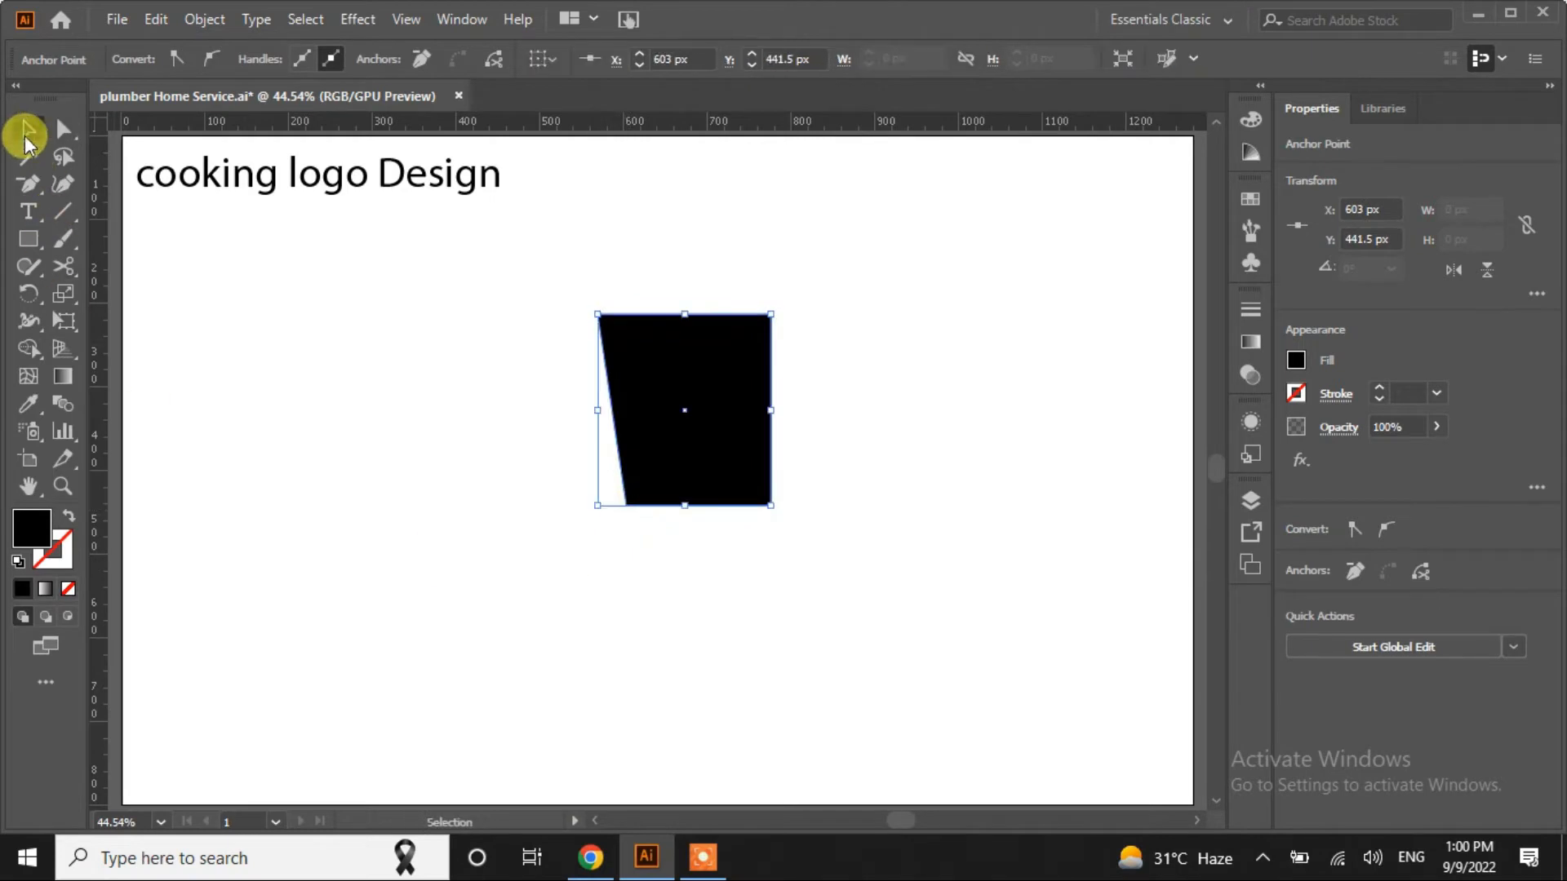
Cover the slanted shape's right half with a rectangle about 158 by 343 px and subtract it using Minus Front
{"action": "left_click_drag", "start_coordinate": [38, 224], "coordinate": [81, 239]}
{"action": "left_click_drag", "start_coordinate": [679, 301], "coordinate": [811, 585]}
{"action": "left_click", "coordinate": [28, 130]}
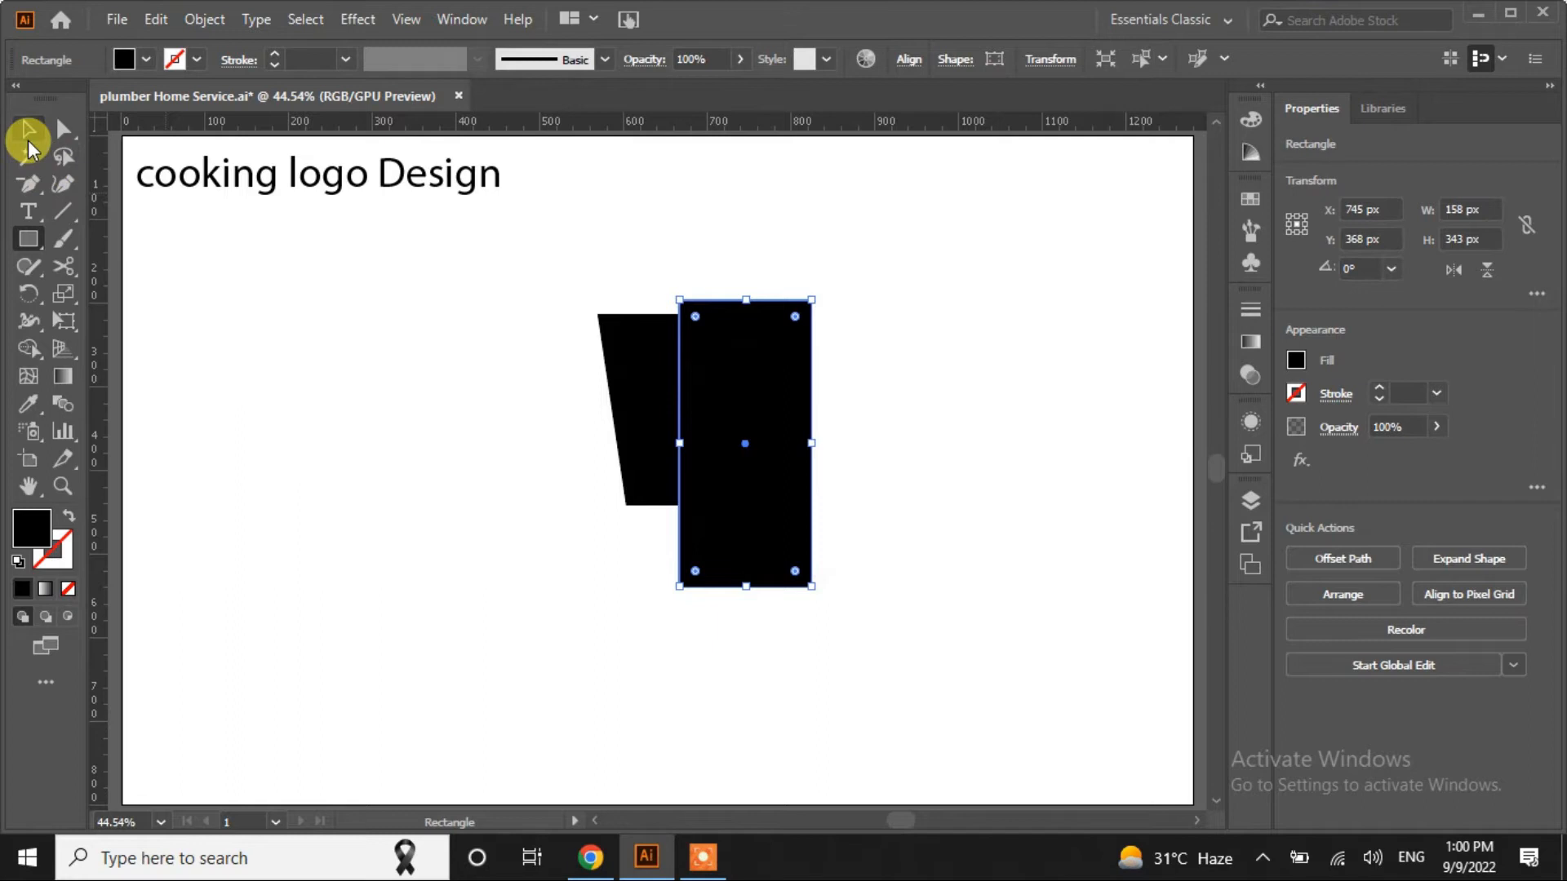
{"action": "left_click_drag", "start_coordinate": [507, 367], "coordinate": [822, 490]}
{"action": "left_click", "coordinate": [1332, 650]}
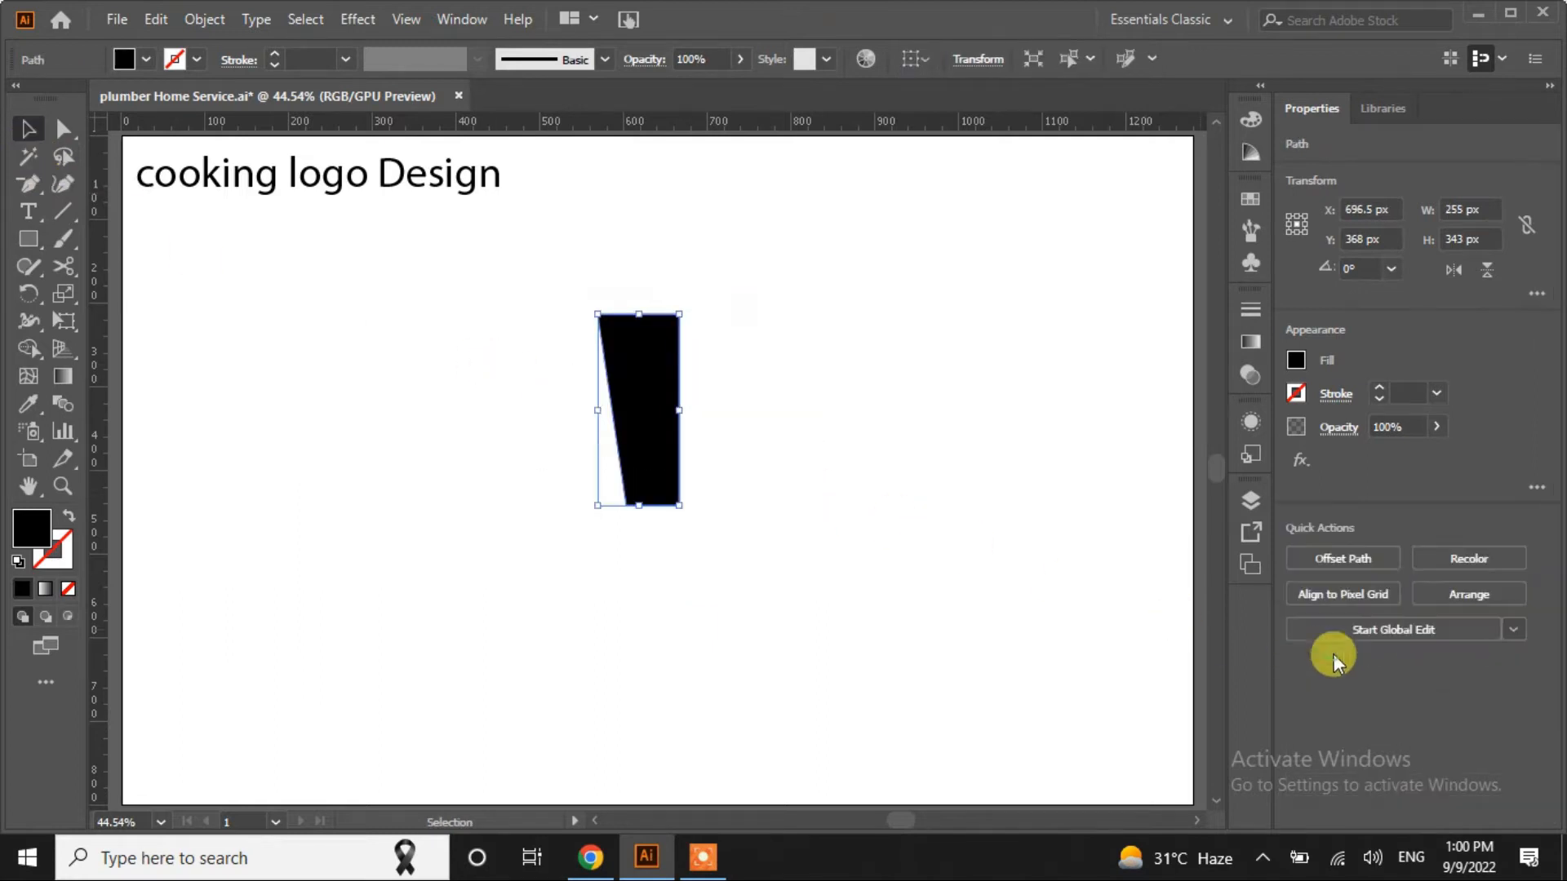
Create a copy of the half shape reflected across the vertical axis and place it flush against the straight right edge
{"action": "right_click", "coordinate": [642, 431]}
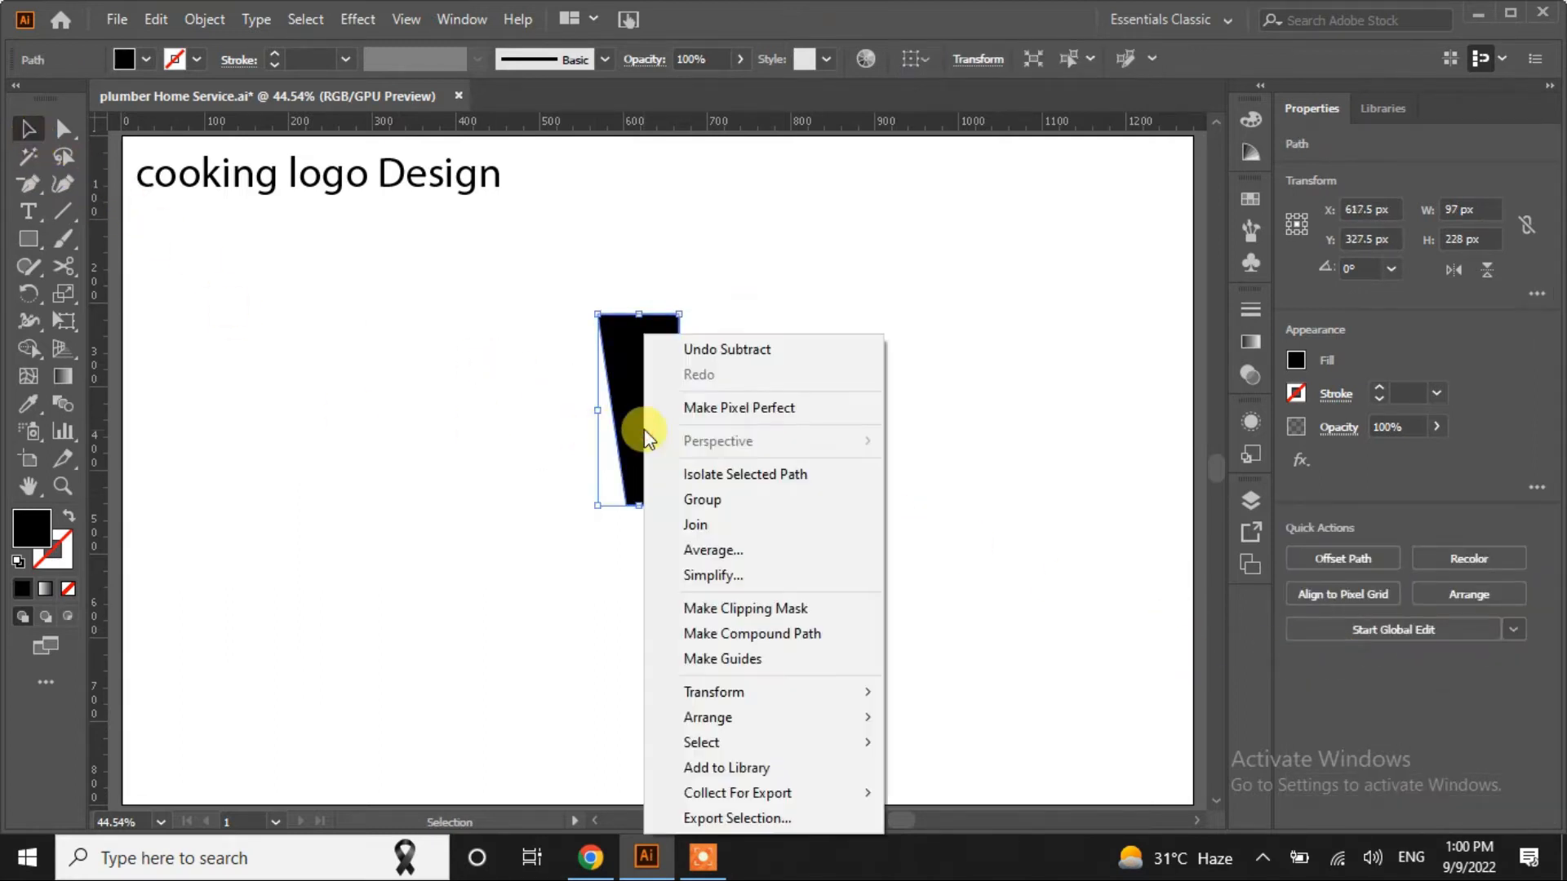
{"action": "mouse_move", "coordinate": [797, 704]}
{"action": "left_click", "coordinate": [977, 581]}
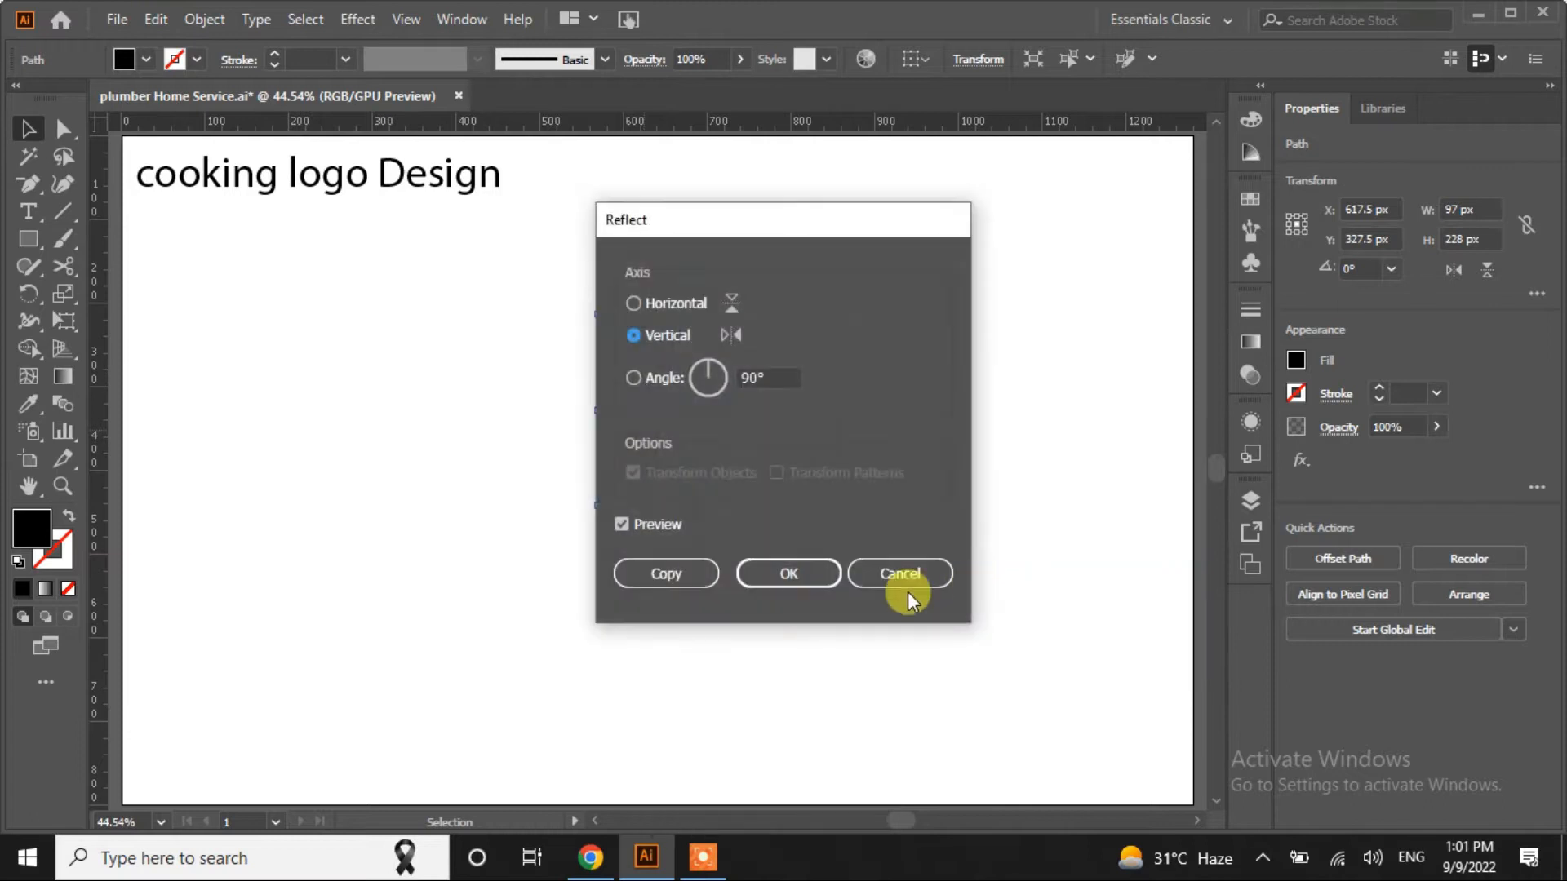
{"action": "left_click", "coordinate": [666, 574]}
{"action": "left_click_drag", "start_coordinate": [623, 424], "coordinate": [700, 423]}
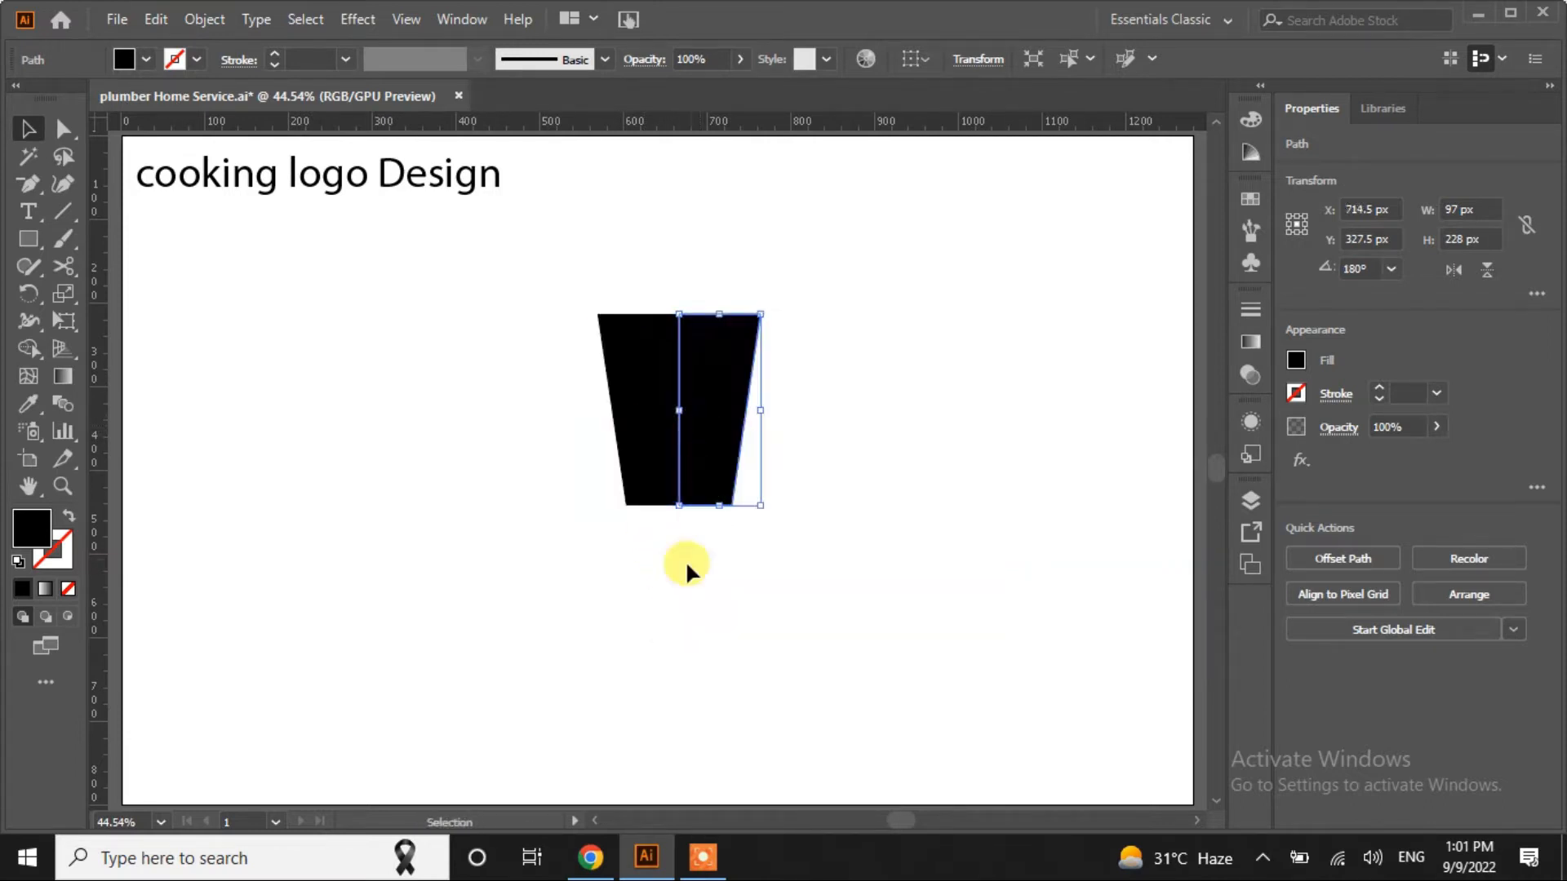
Select both mirrored halves and unite them into a single trapezoid
{"action": "left_click", "coordinate": [659, 566]}
{"action": "key", "text": "ctrl+a"}
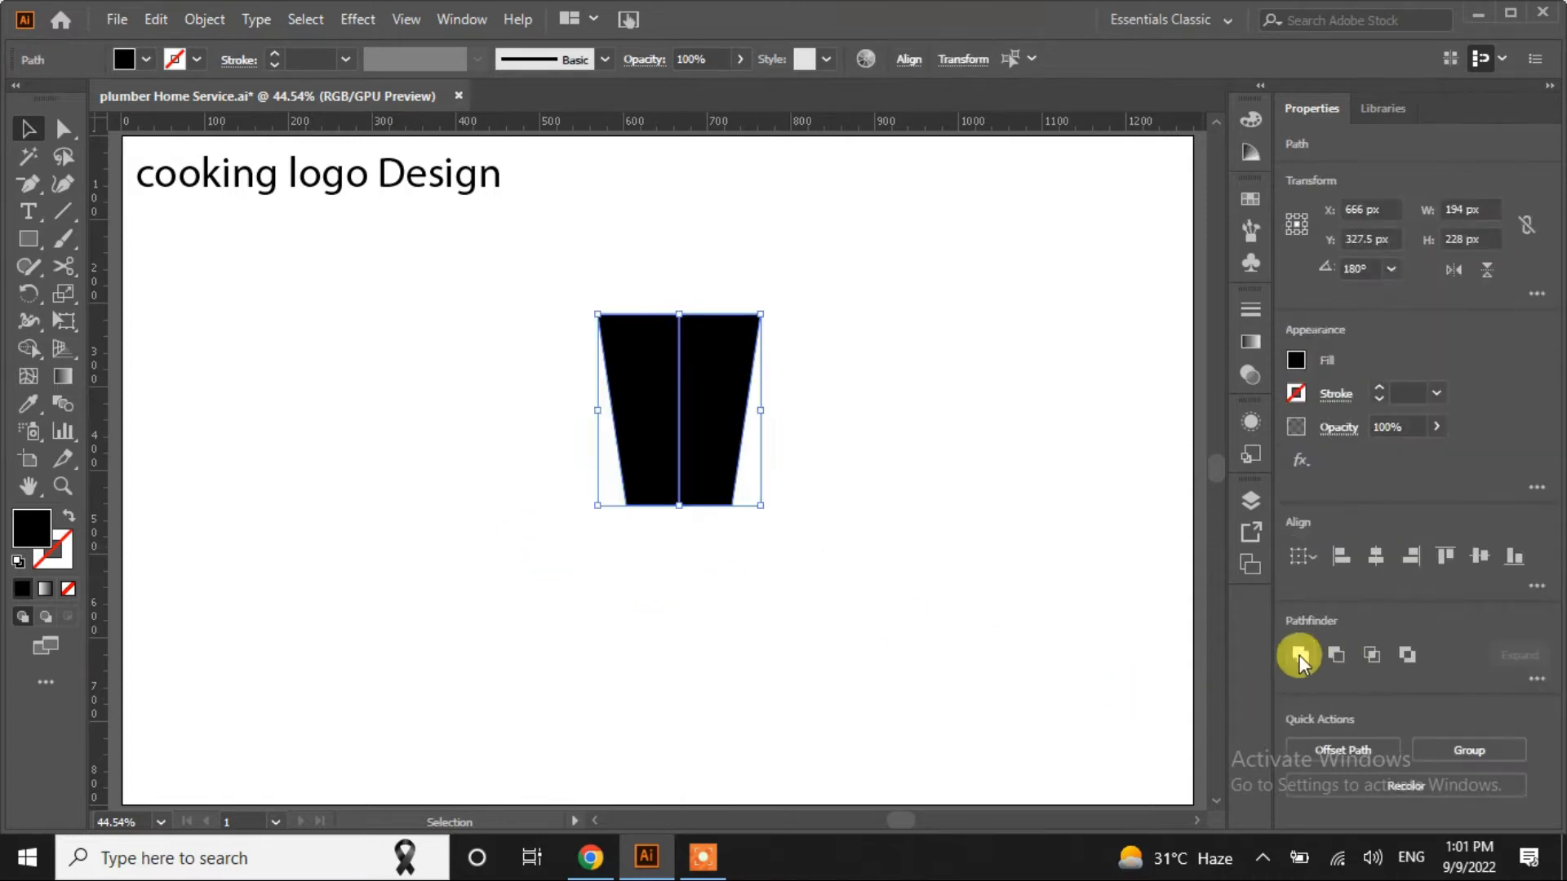
{"action": "left_click", "coordinate": [1299, 654]}
Shorten the trapezoid from its bottom edge to about 167 px high
{"action": "left_click_drag", "start_coordinate": [51, 199], "coordinate": [70, 235]}
{"action": "left_click", "coordinate": [678, 315]}
{"action": "left_click", "coordinate": [26, 129]}
{"action": "left_click_drag", "start_coordinate": [676, 508], "coordinate": [669, 454]}
Round all corners of the trapezoid slightly
{"action": "left_click", "coordinate": [59, 126]}
{"action": "left_click_drag", "start_coordinate": [507, 311], "coordinate": [797, 531]}
{"action": "left_click_drag", "start_coordinate": [617, 332], "coordinate": [622, 336]}
Place a copy of the rounded trapezoid directly to the right of the original
{"action": "left_click", "coordinate": [30, 128]}
{"action": "left_click", "coordinate": [273, 384]}
{"action": "left_click", "coordinate": [640, 409]}
{"action": "left_click_drag", "start_coordinate": [757, 390], "coordinate": [823, 385]}
{"action": "left_click", "coordinate": [769, 463]}
Draw a narrow vertical bar about 17 by 91 px left of the trapezoids and duplicate it alongside
{"action": "left_click_drag", "start_coordinate": [37, 236], "coordinate": [161, 238]}
{"action": "left_click_drag", "start_coordinate": [469, 327], "coordinate": [507, 363]}
{"action": "left_click", "coordinate": [27, 129]}
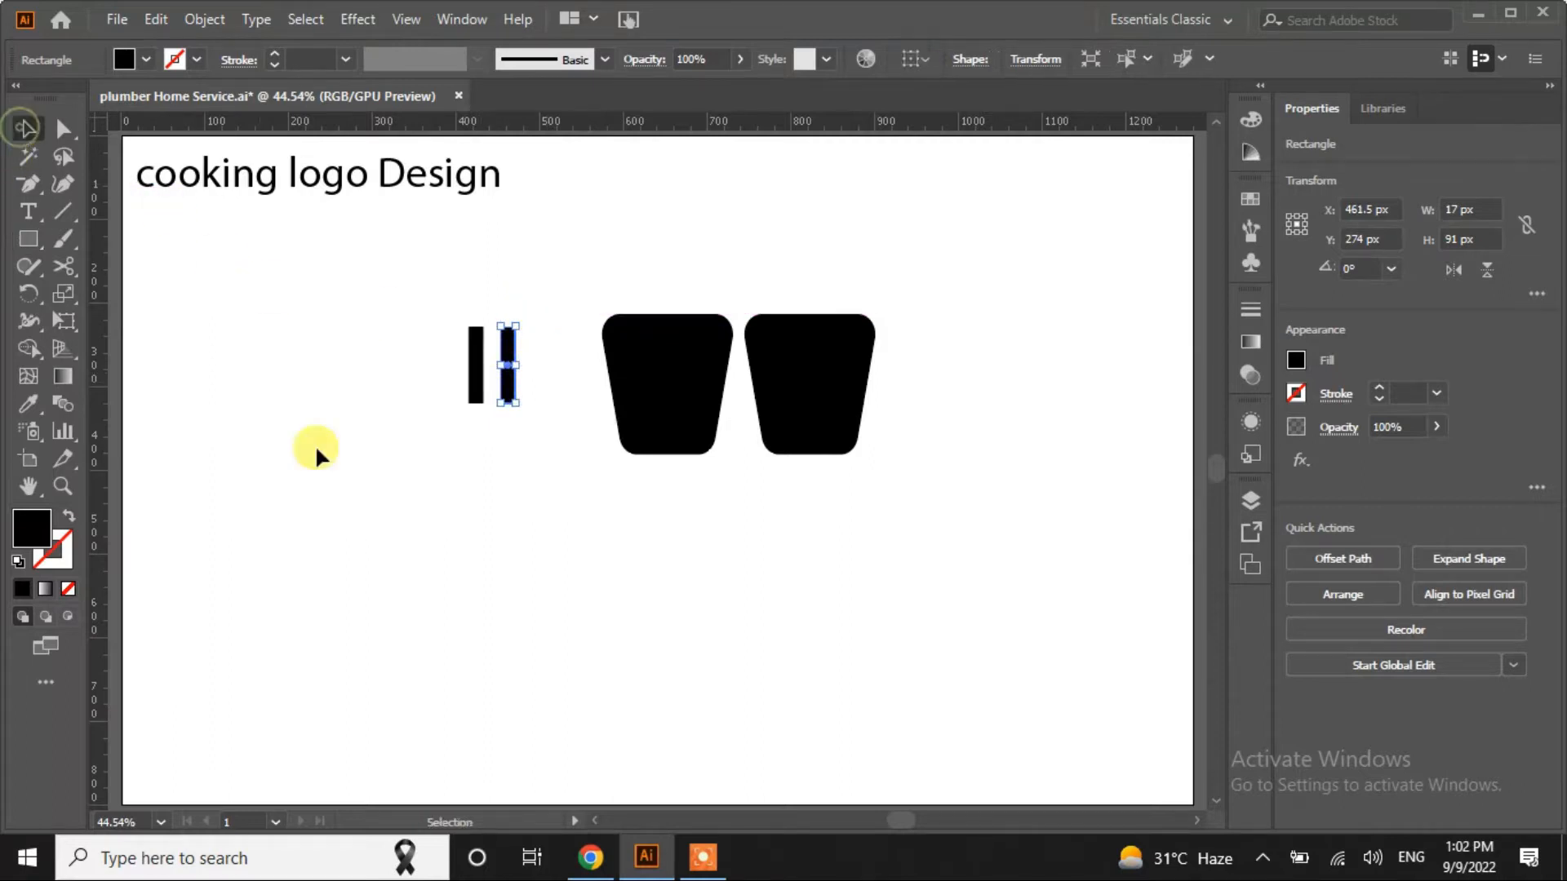
Select both narrow bars and fully round their corners
{"action": "left_click", "coordinate": [536, 327]}
{"action": "left_click", "coordinate": [63, 128]}
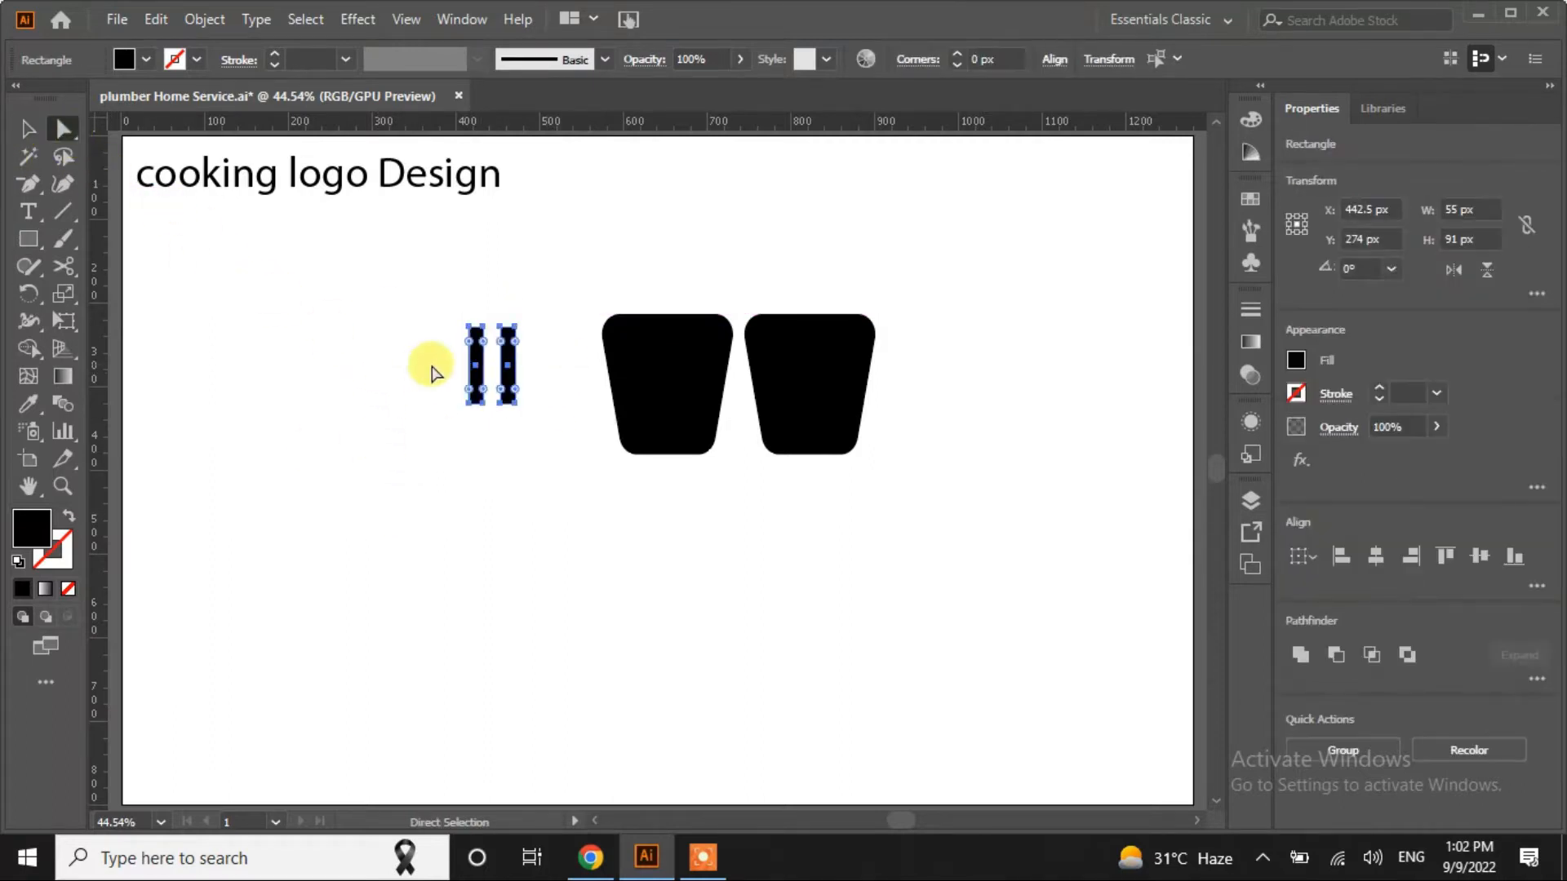
{"action": "left_click_drag", "start_coordinate": [472, 350], "coordinate": [476, 378]}
{"action": "left_click", "coordinate": [454, 437]}
Combine the two rounded bars into one object with Unite
{"action": "left_click_drag", "start_coordinate": [546, 340], "coordinate": [401, 438]}
{"action": "key", "text": "v"}
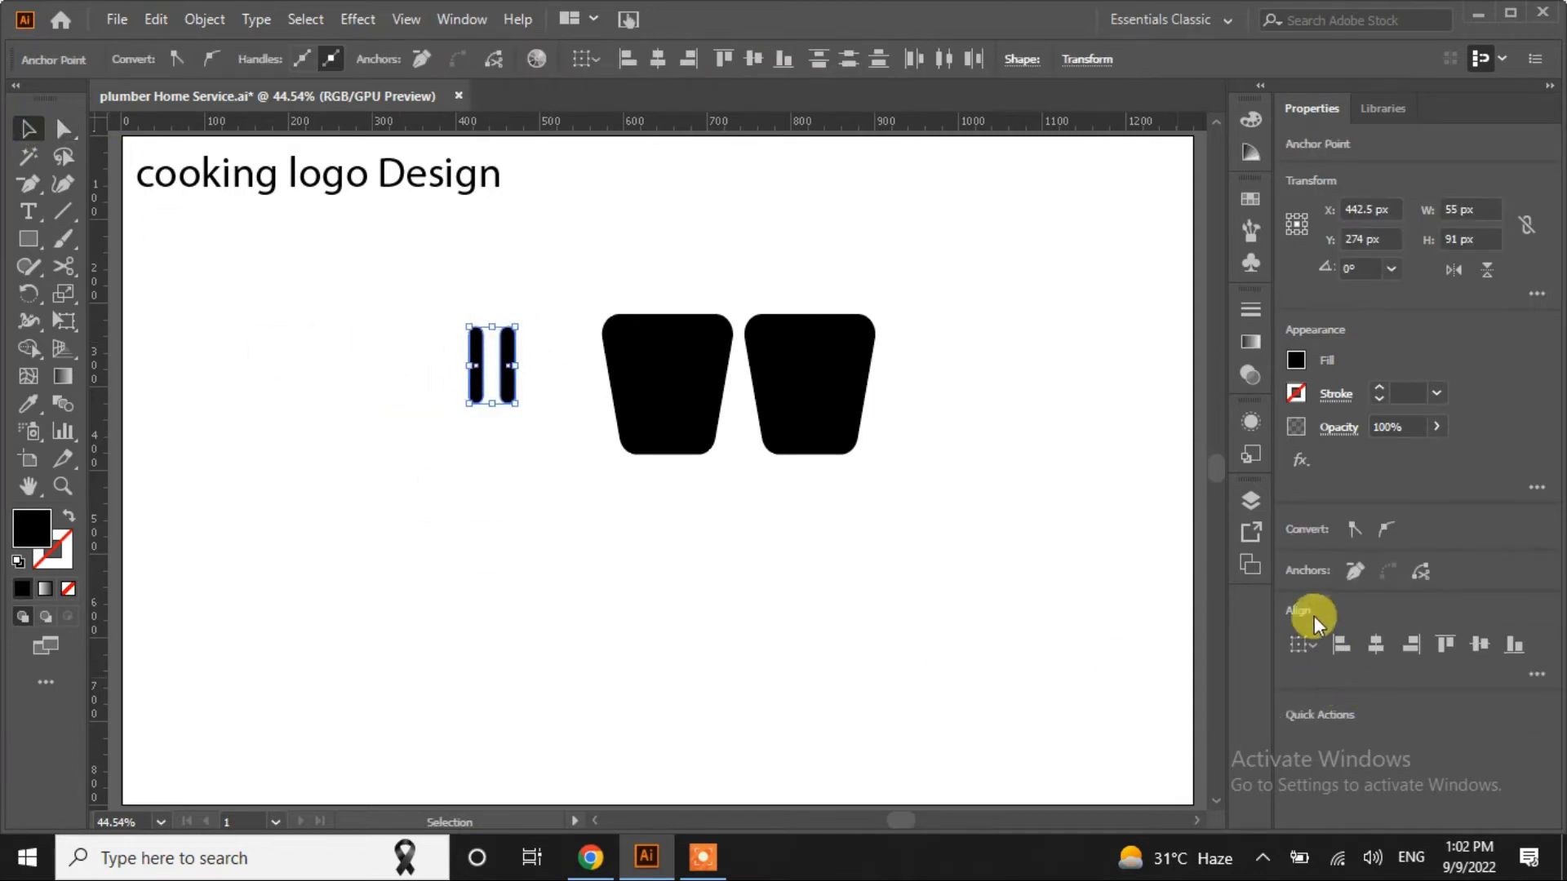
{"action": "left_click", "coordinate": [744, 584]}
{"action": "left_click", "coordinate": [1296, 656]}
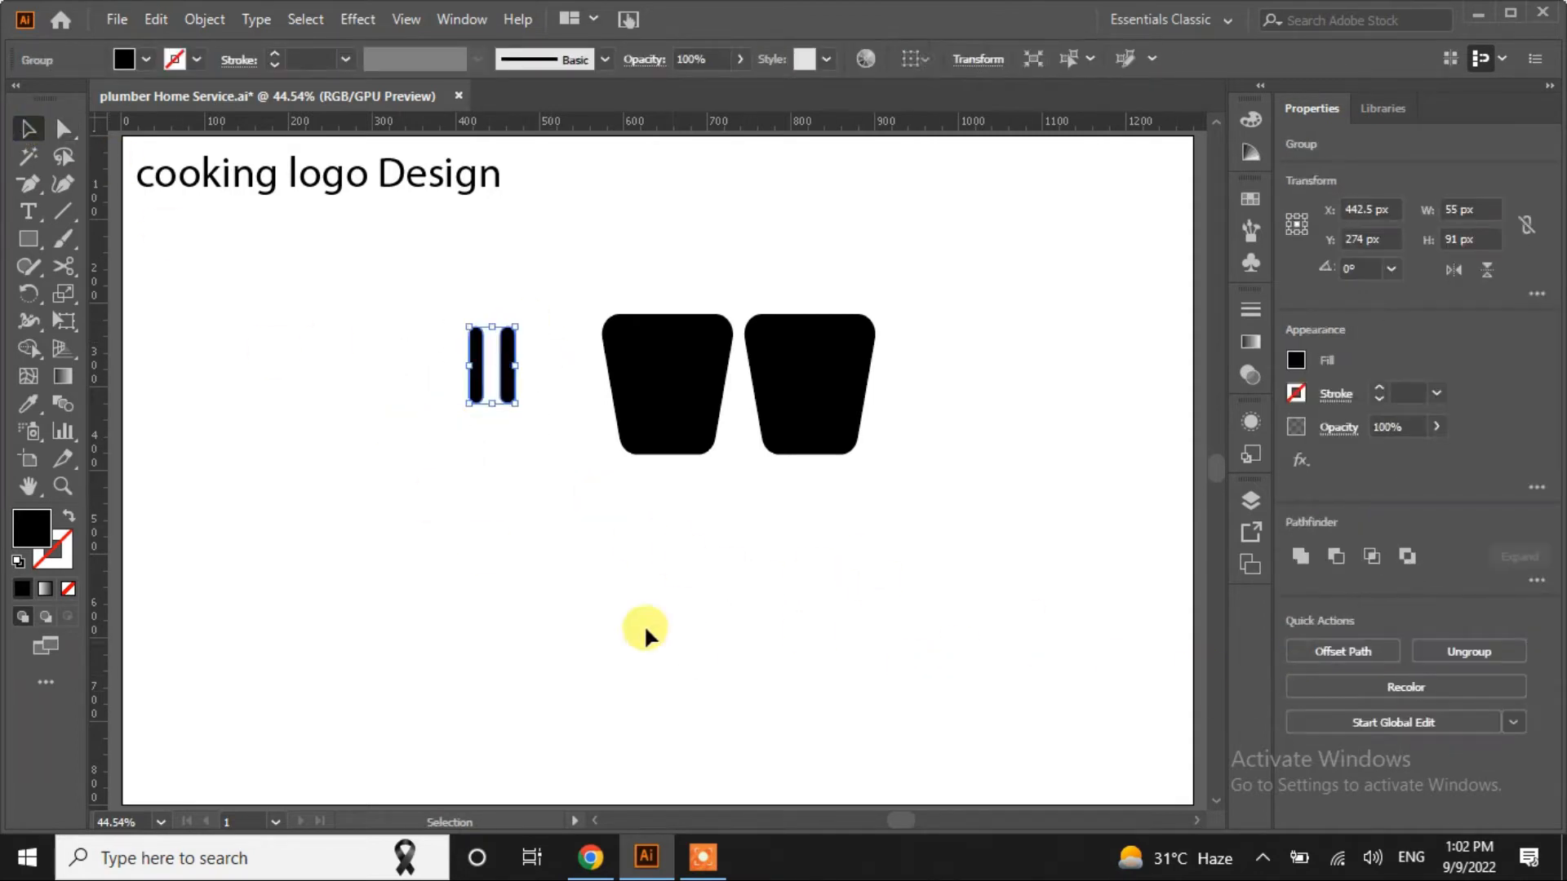
{"action": "left_click", "coordinate": [644, 626]}
Move the two bars onto the center of the left trapezoid and cut them out as slots using Minus Front
{"action": "left_click_drag", "start_coordinate": [514, 390], "coordinate": [689, 408]}
{"action": "left_click_drag", "start_coordinate": [570, 281], "coordinate": [686, 493]}
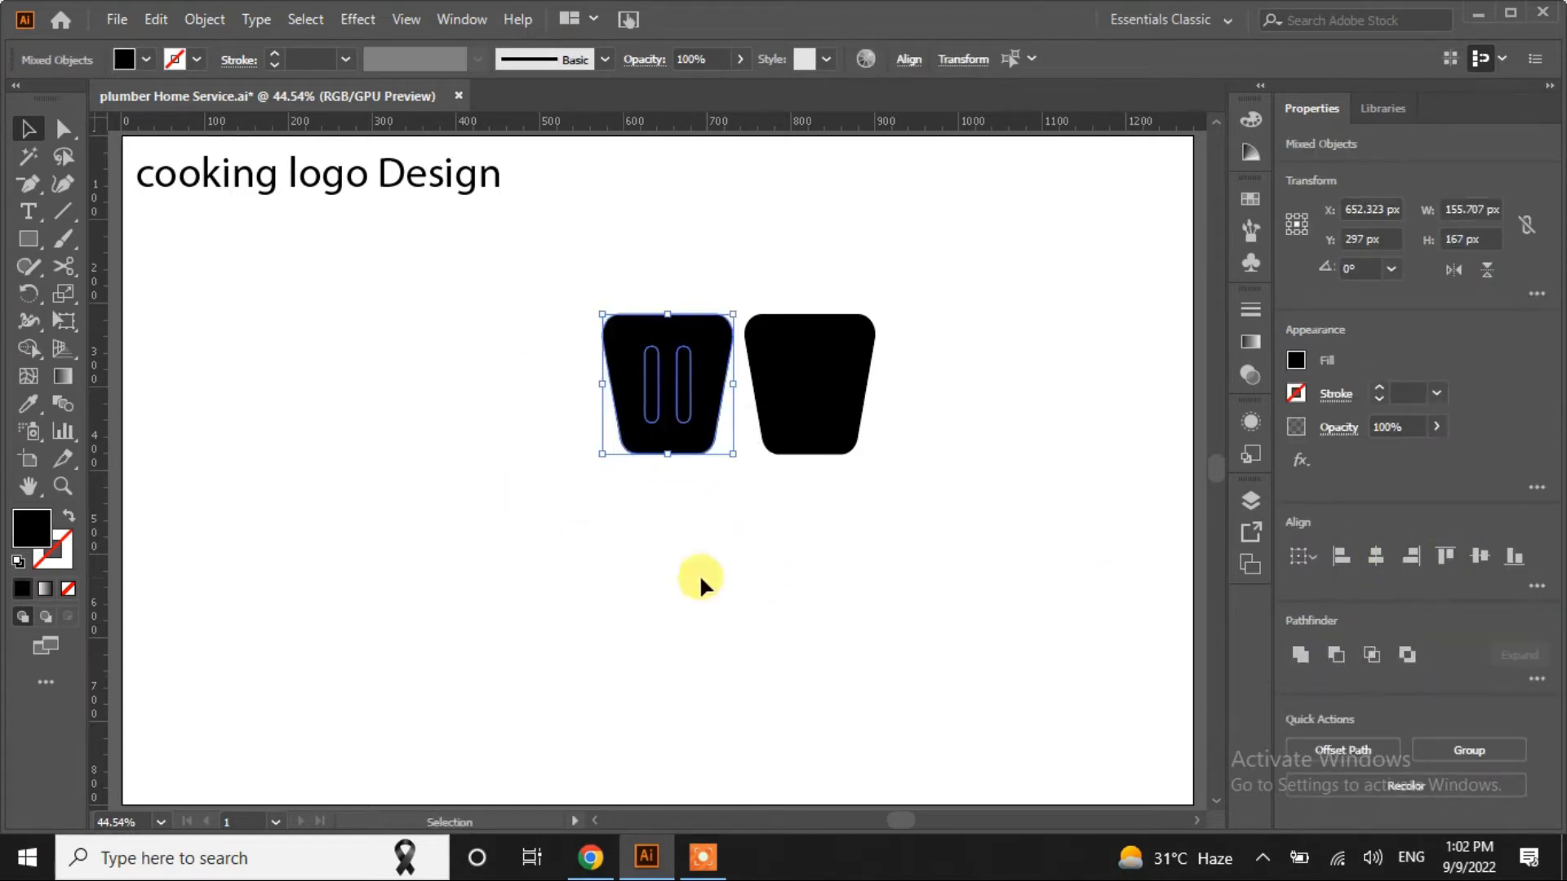
{"action": "left_click", "coordinate": [1336, 654]}
{"action": "left_click", "coordinate": [821, 607]}
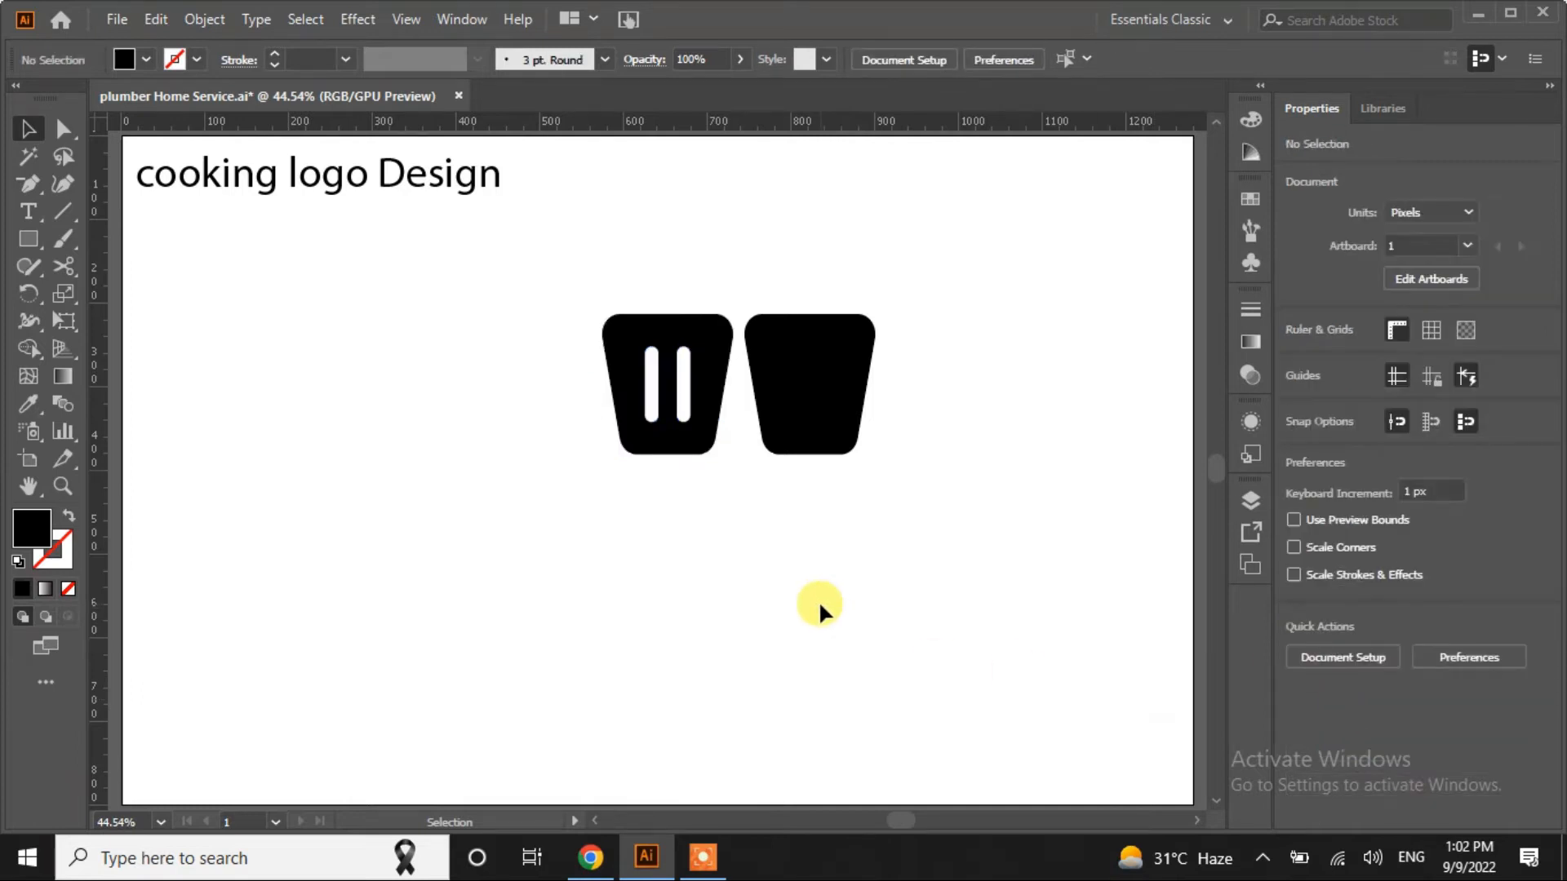
Scale down both trapezoids and place them below the title at the artboard's left side
{"action": "left_click_drag", "start_coordinate": [938, 332], "coordinate": [531, 454]}
{"action": "left_click_drag", "start_coordinate": [711, 426], "coordinate": [404, 396]}
{"action": "left_click_drag", "start_coordinate": [468, 437], "coordinate": [317, 359]}
{"action": "left_click", "coordinate": [349, 476]}
Draw a circle about 480 px in diameter, with no fill and a 13 pt black stroke
{"action": "left_click_drag", "start_coordinate": [28, 239], "coordinate": [81, 294]}
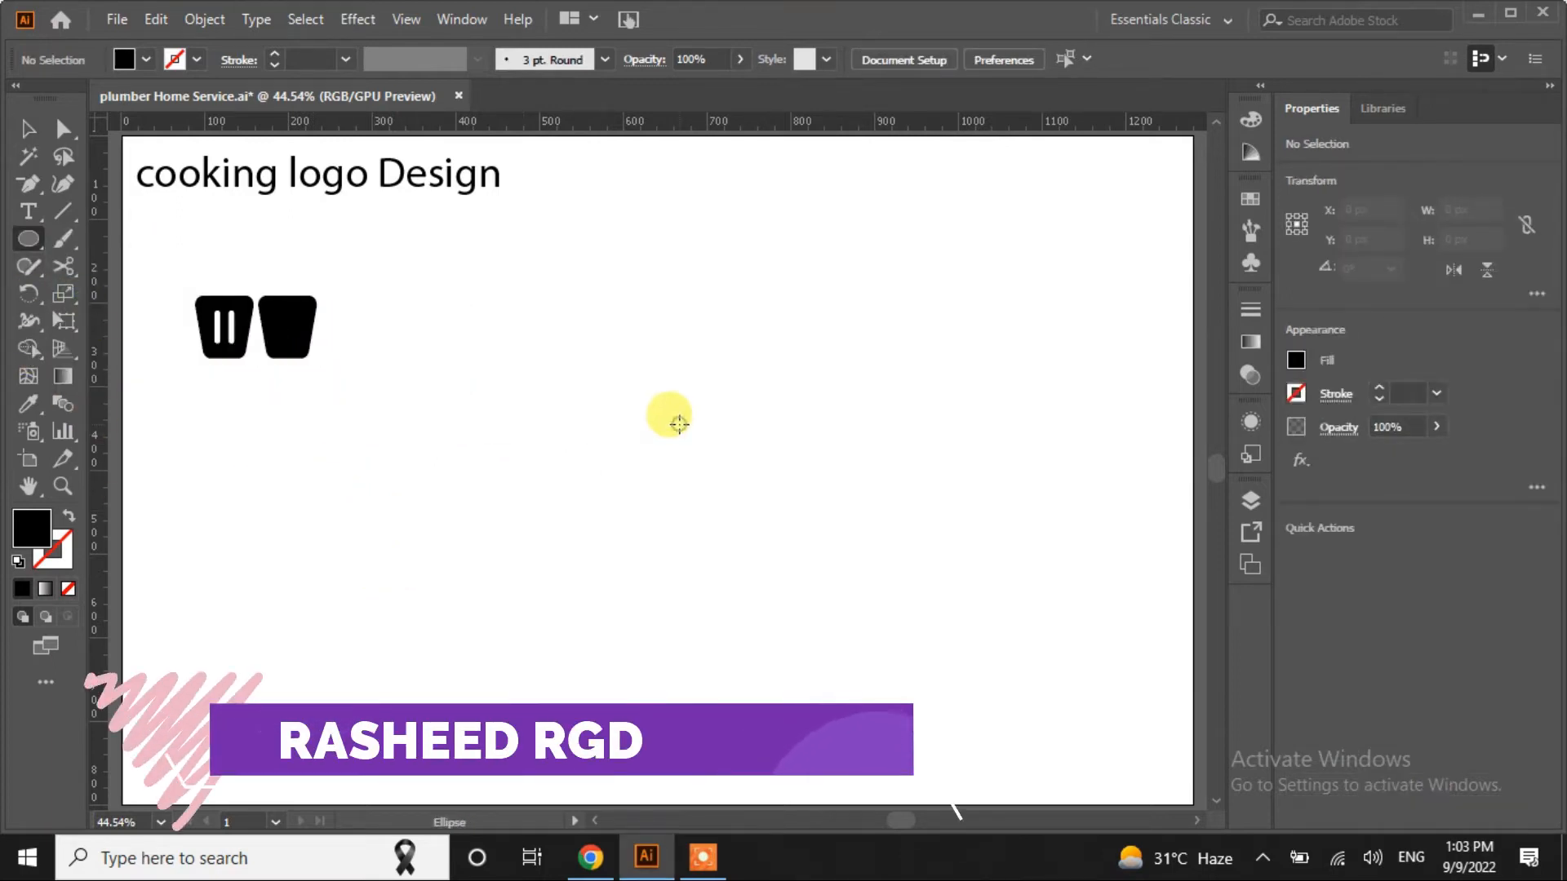
{"action": "left_click_drag", "start_coordinate": [678, 423], "coordinate": [873, 594]}
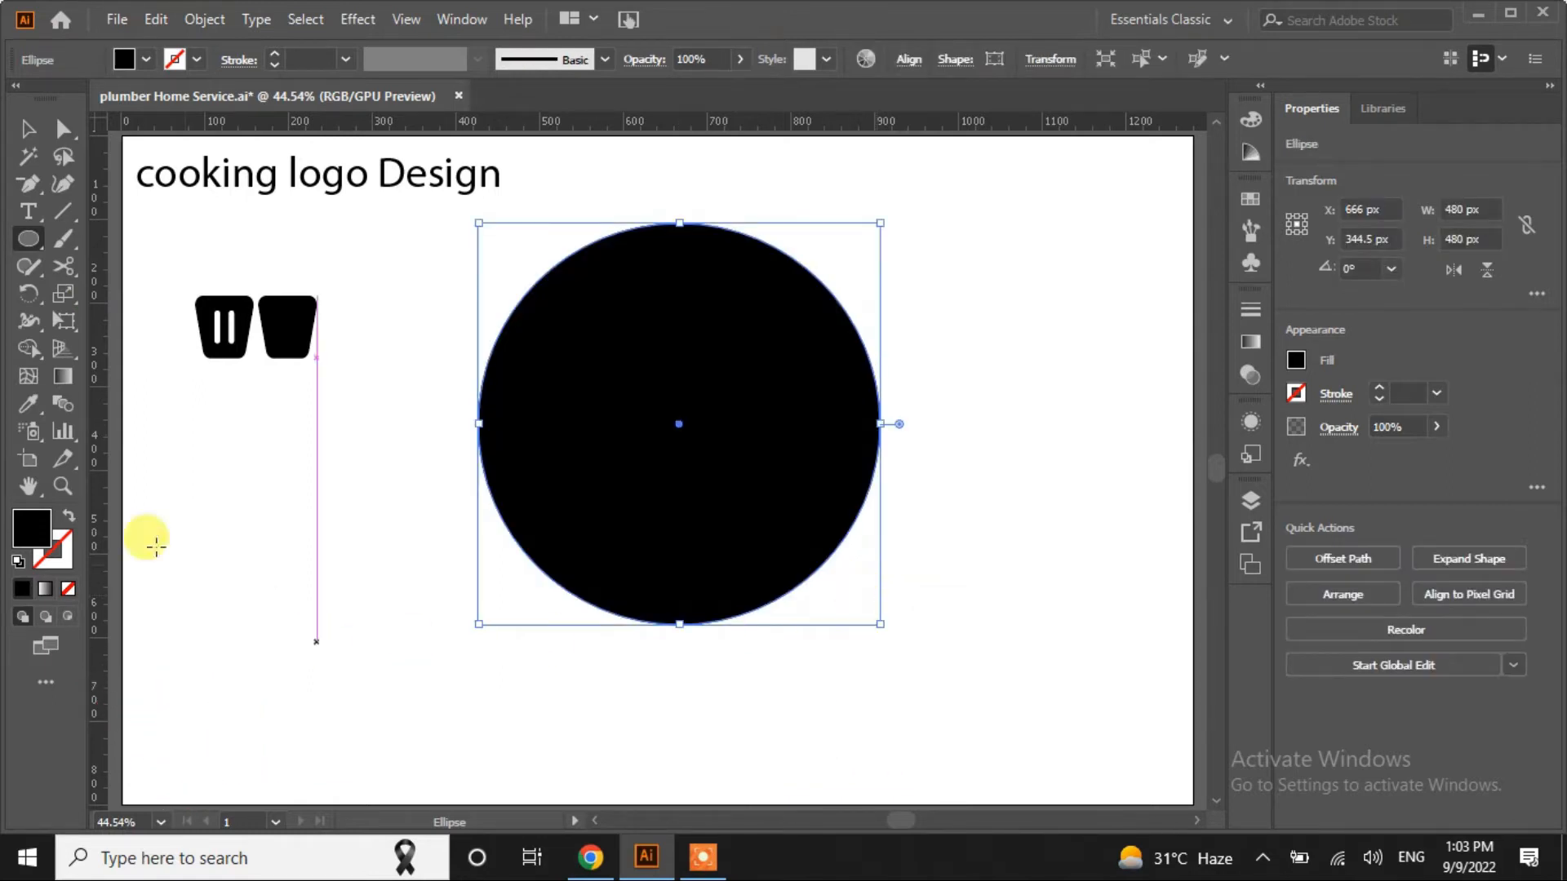
{"action": "left_click", "coordinate": [69, 516]}
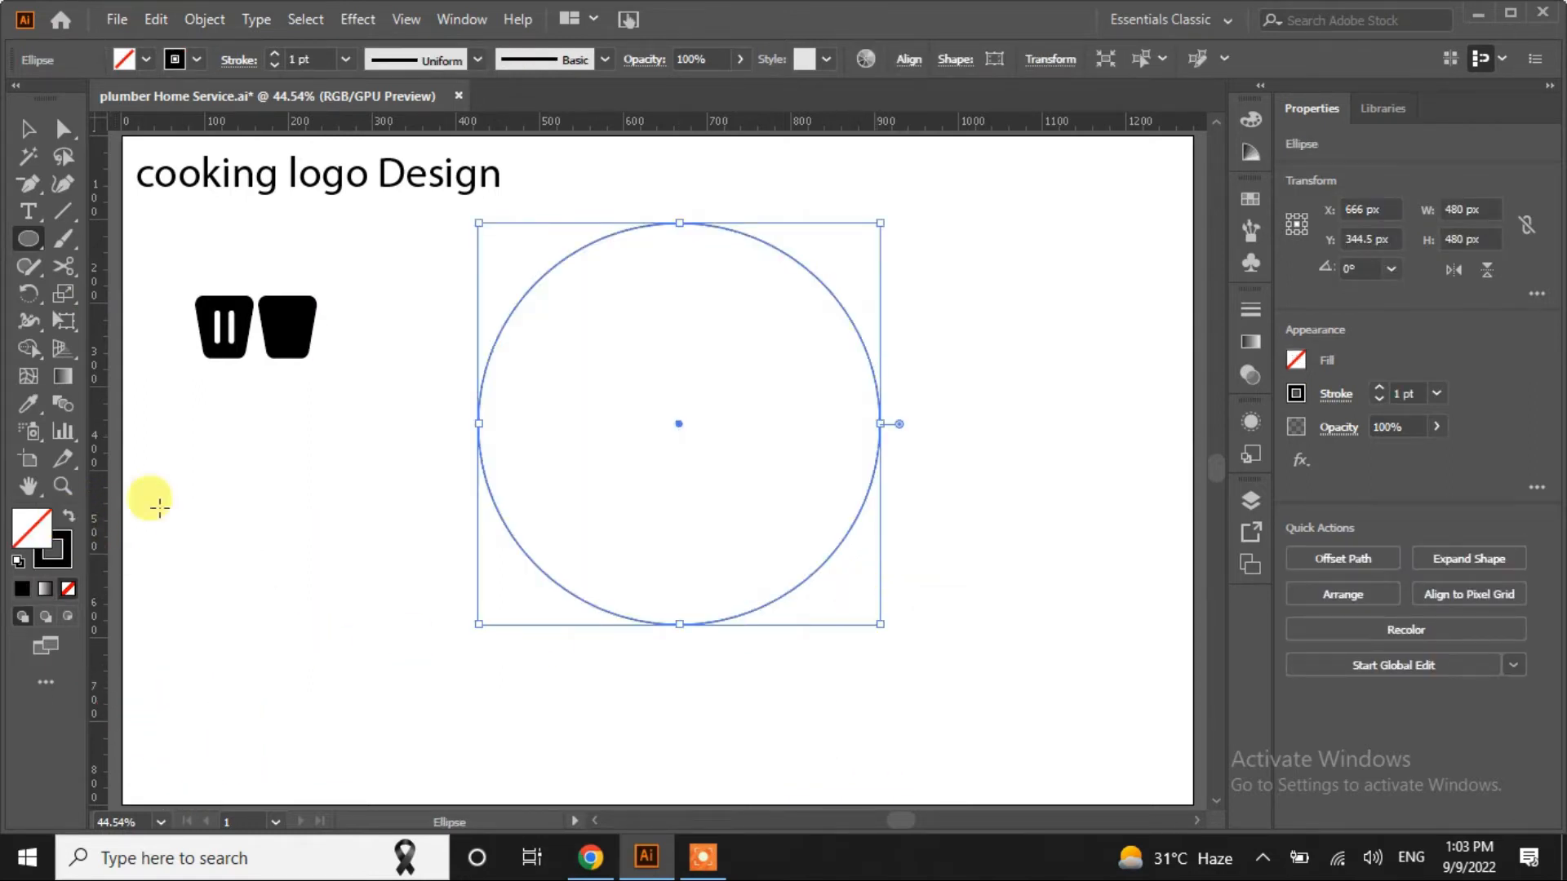
{"action": "left_click", "coordinate": [275, 54]}
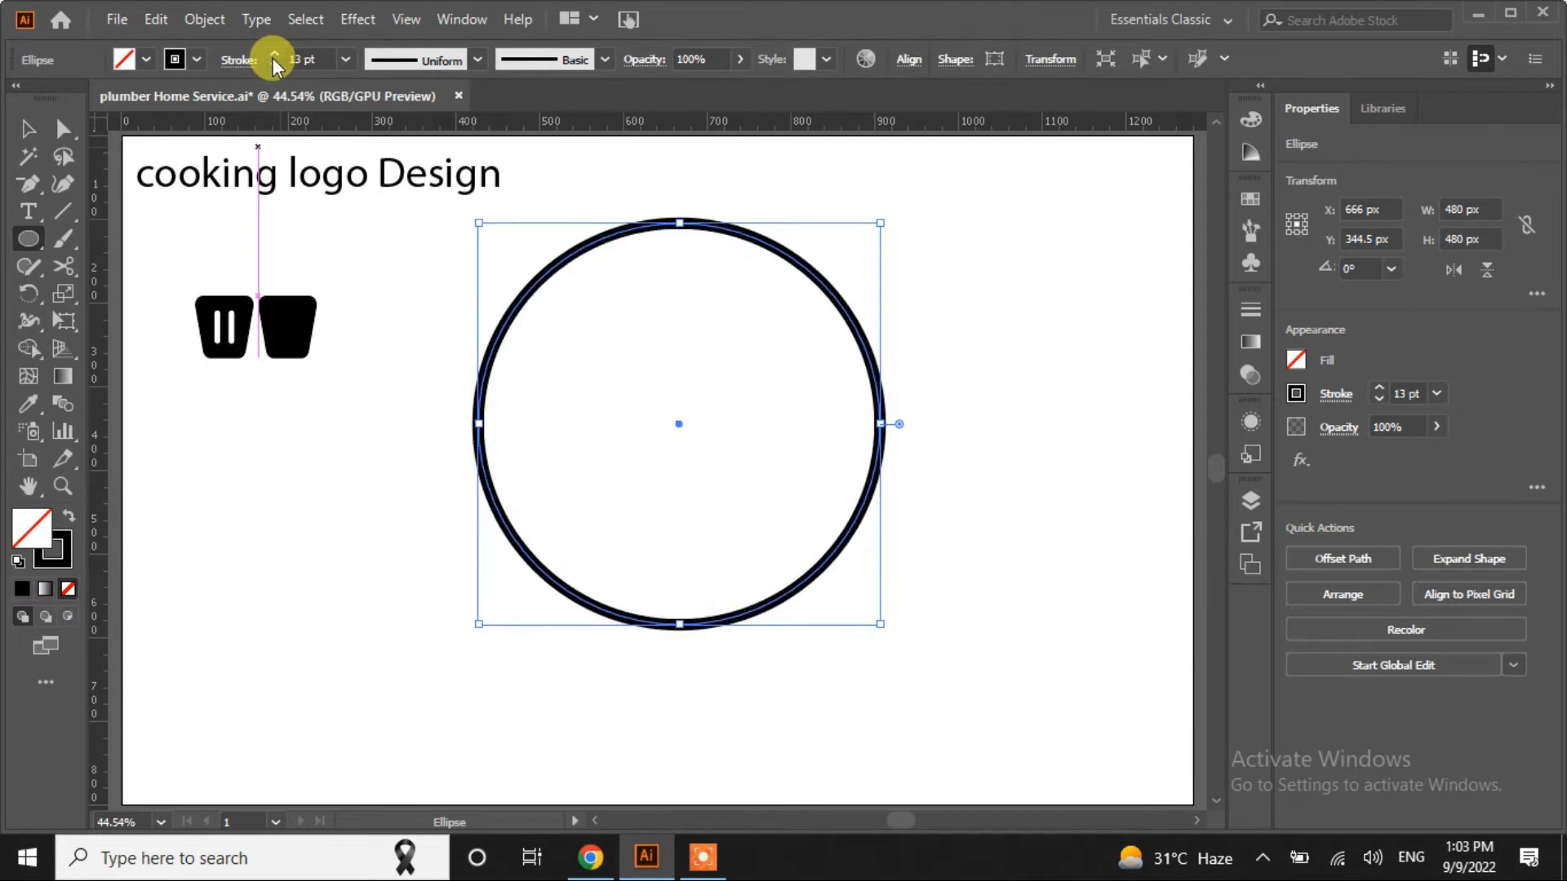
Draw a horizontal rectangle about 573 by 121 px and center it on the circle
{"action": "left_click", "coordinate": [27, 242]}
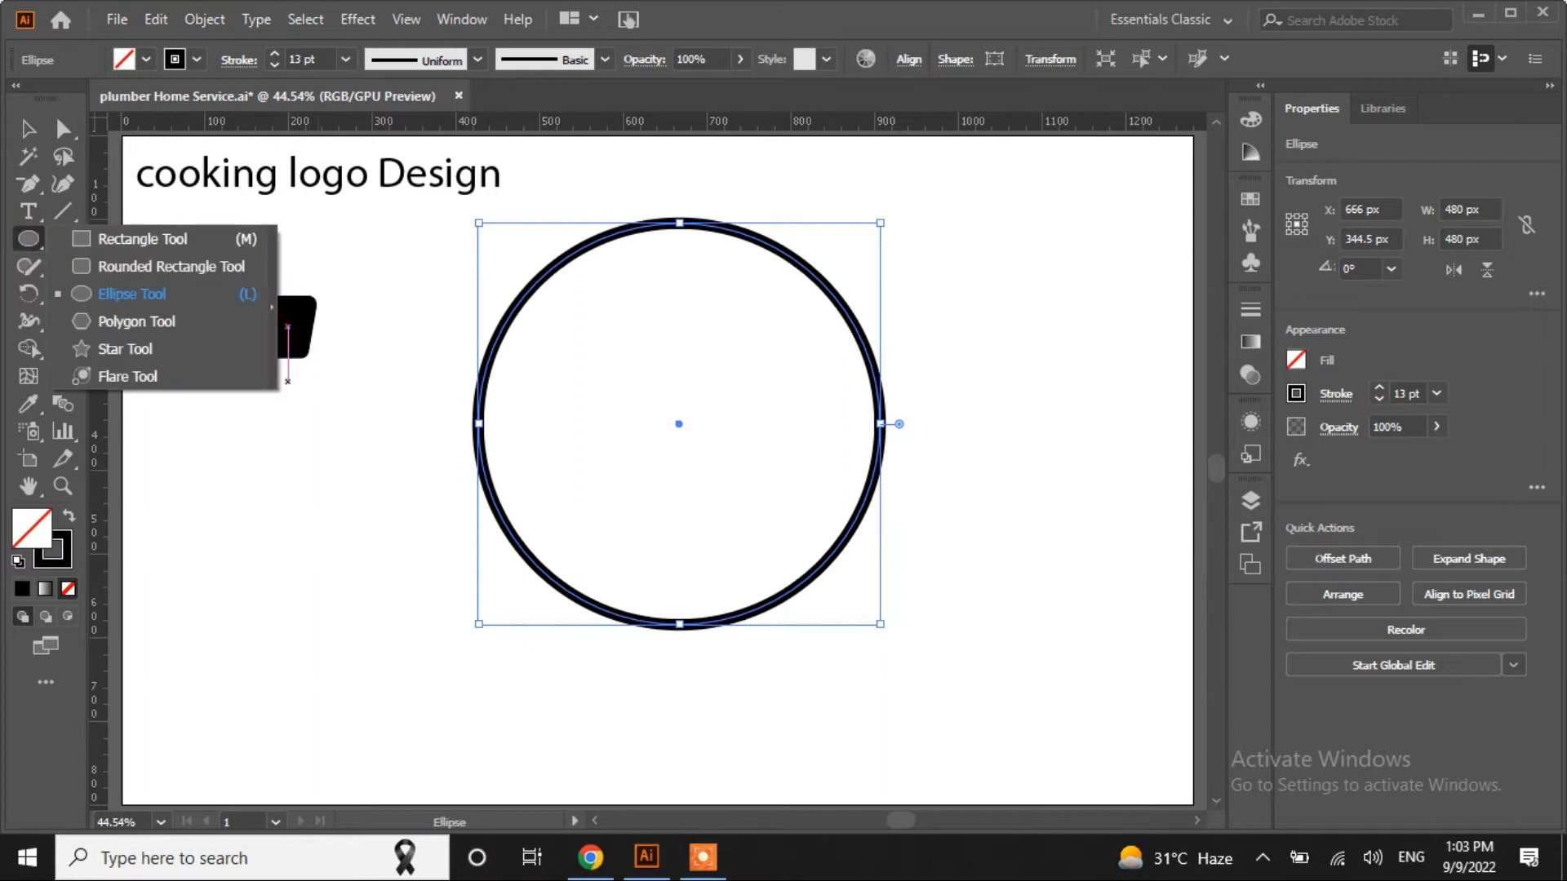
{"action": "key", "text": "v"}
{"action": "left_click", "coordinate": [253, 396]}
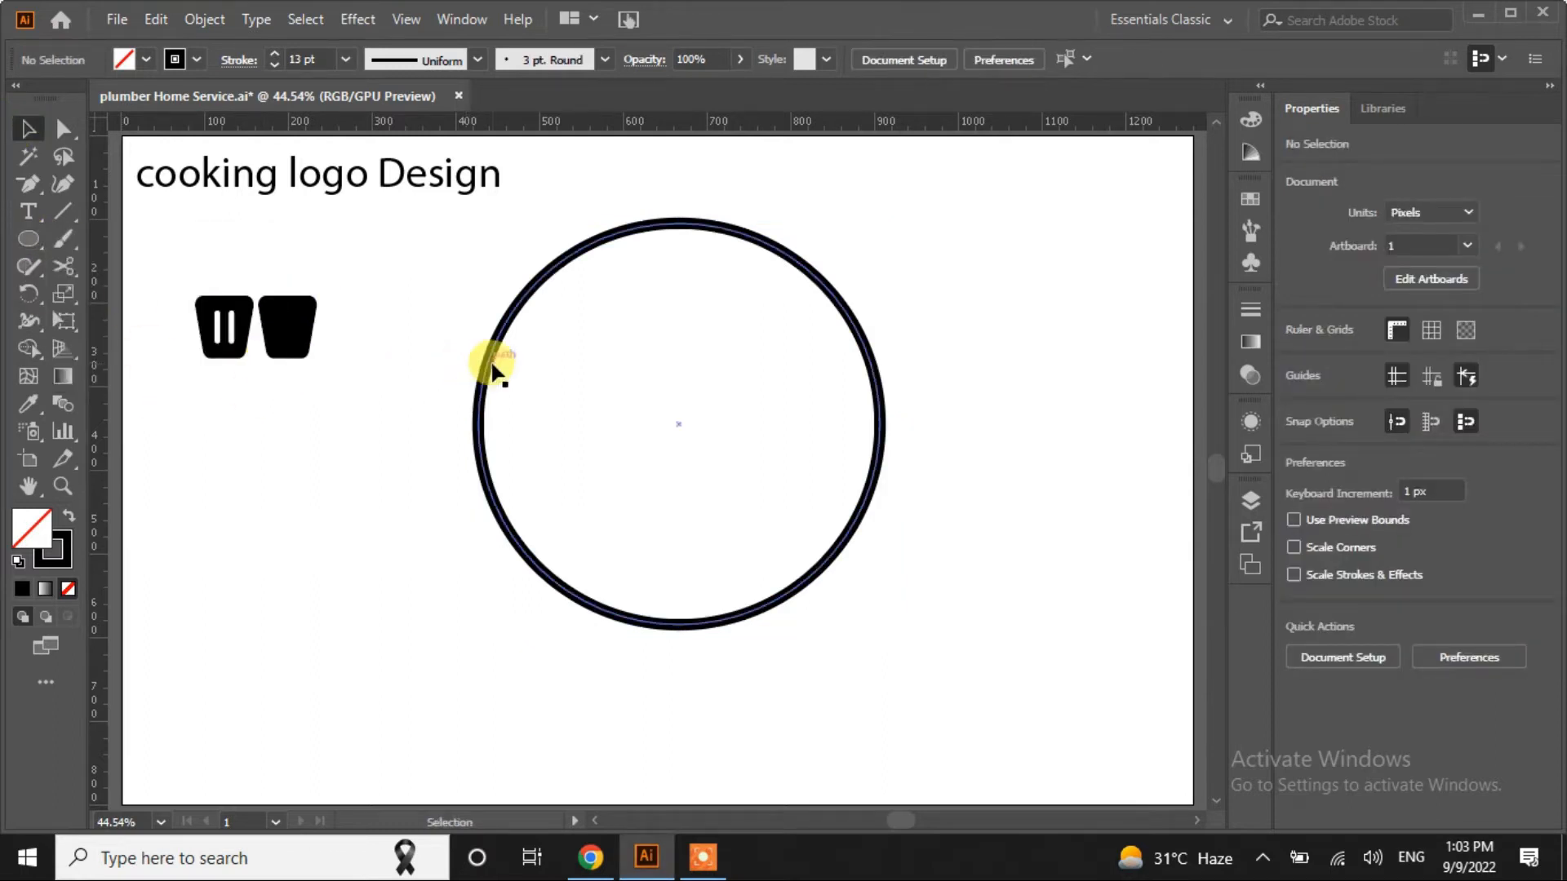
{"action": "left_click_drag", "start_coordinate": [27, 239], "coordinate": [98, 235]}
{"action": "left_click_drag", "start_coordinate": [457, 389], "coordinate": [939, 490]}
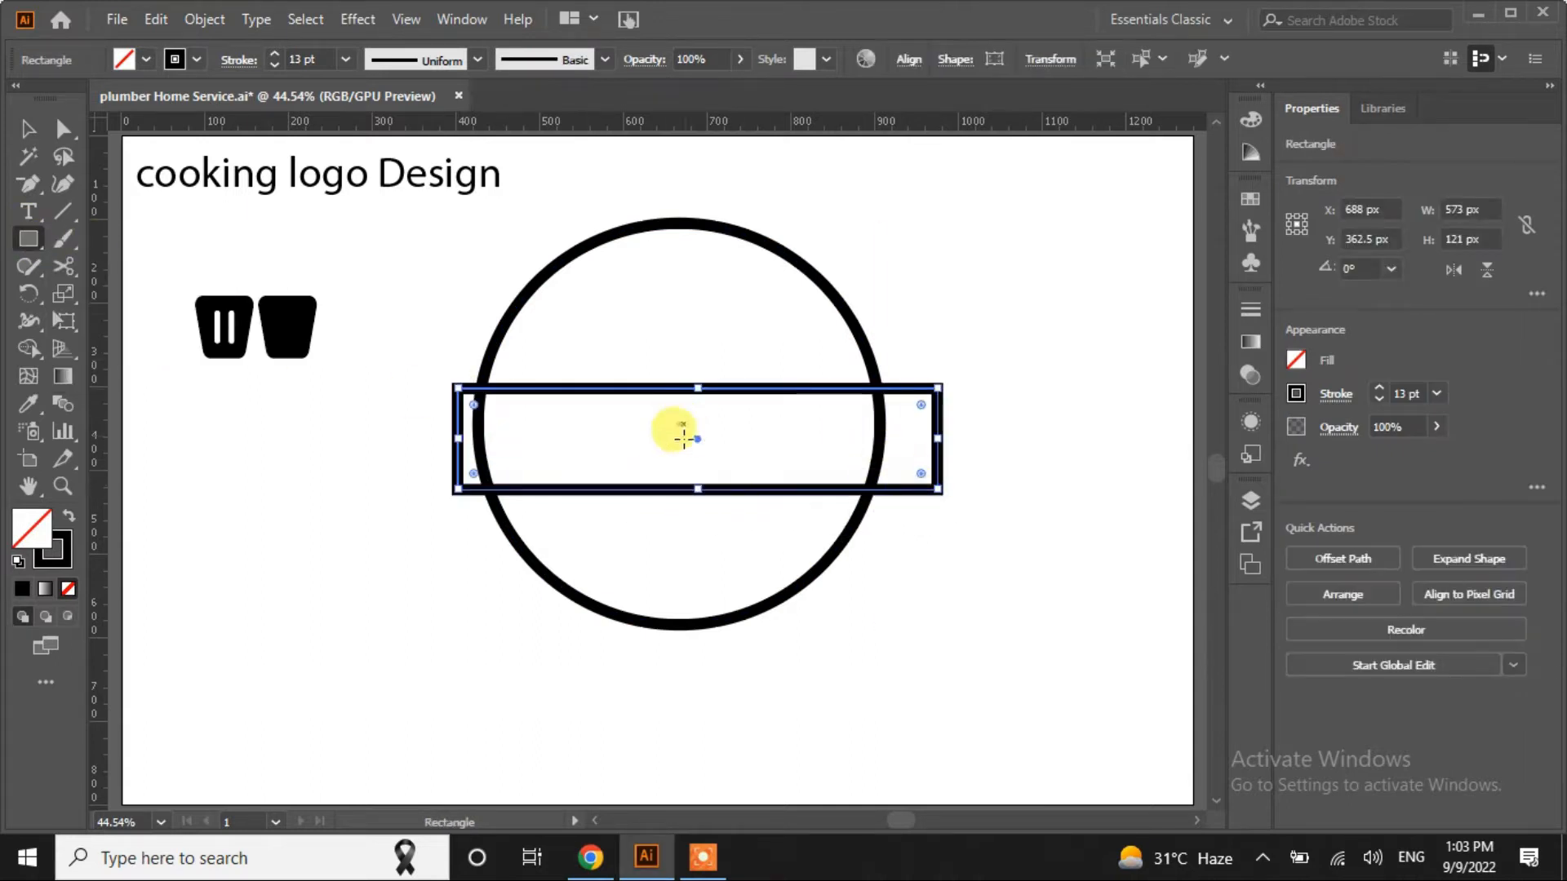
{"action": "left_click_drag", "start_coordinate": [695, 438], "coordinate": [677, 424]}
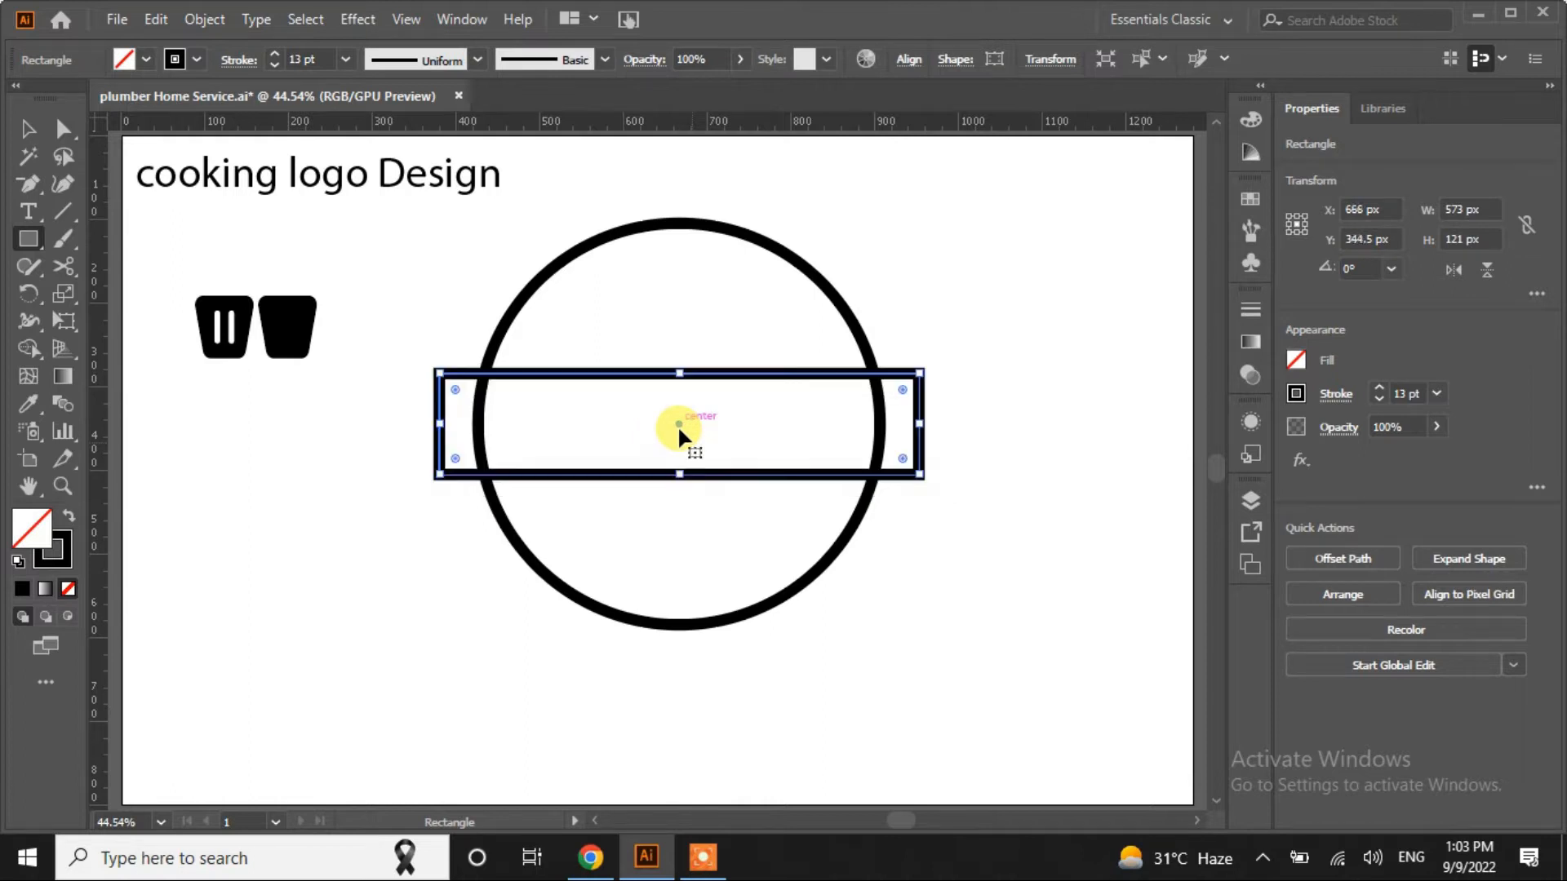
Select the circle and the rectangle and align their vertical centers
{"action": "left_click", "coordinate": [27, 128]}
{"action": "left_click_drag", "start_coordinate": [873, 406], "coordinate": [524, 664]}
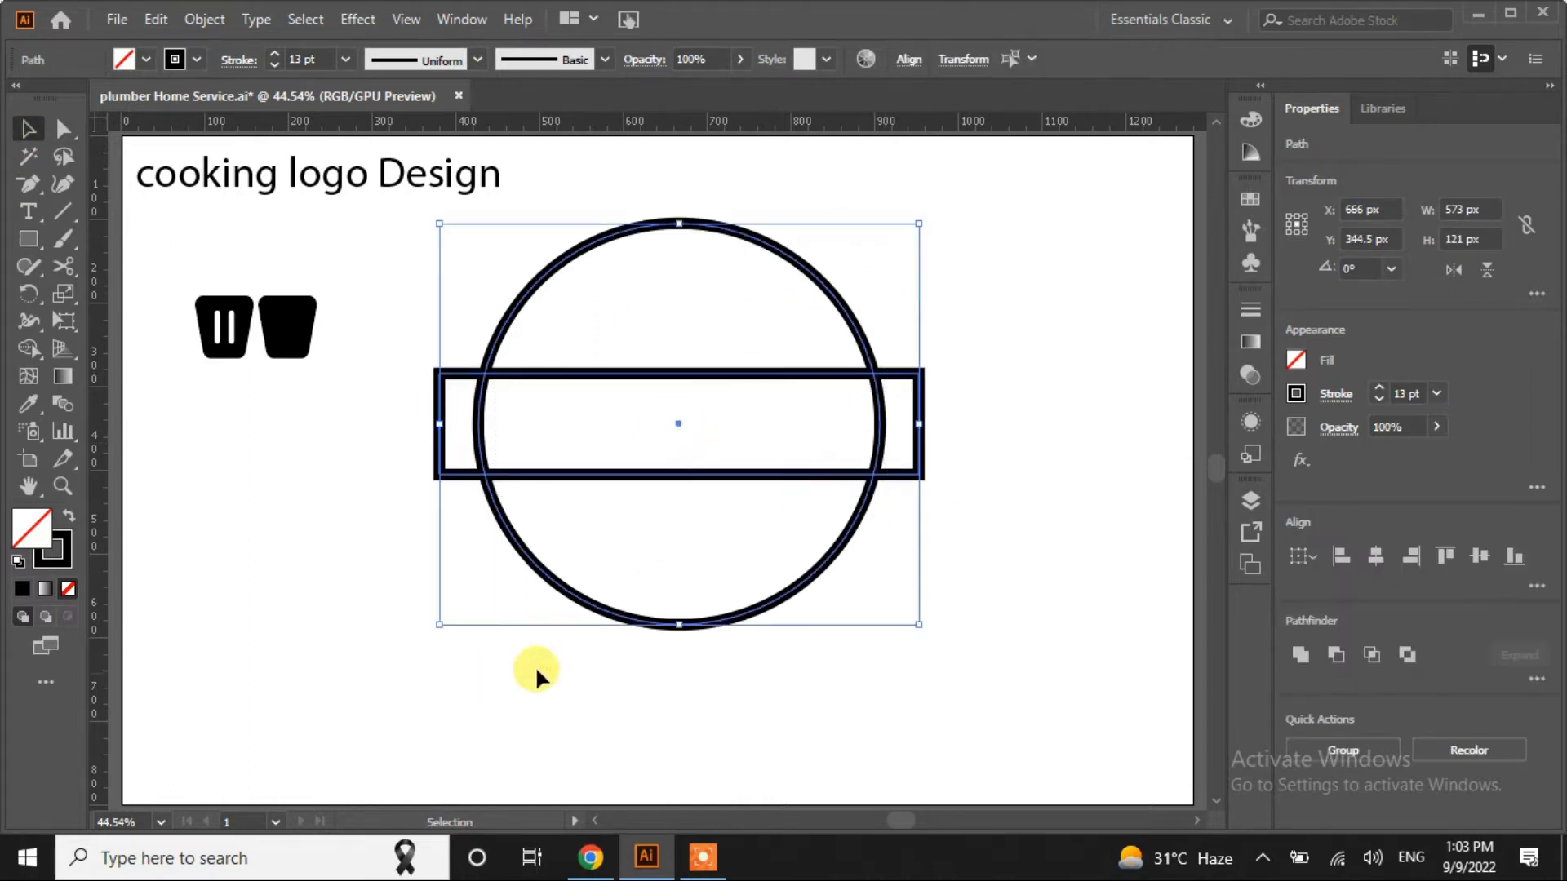
{"action": "left_click", "coordinate": [1481, 559]}
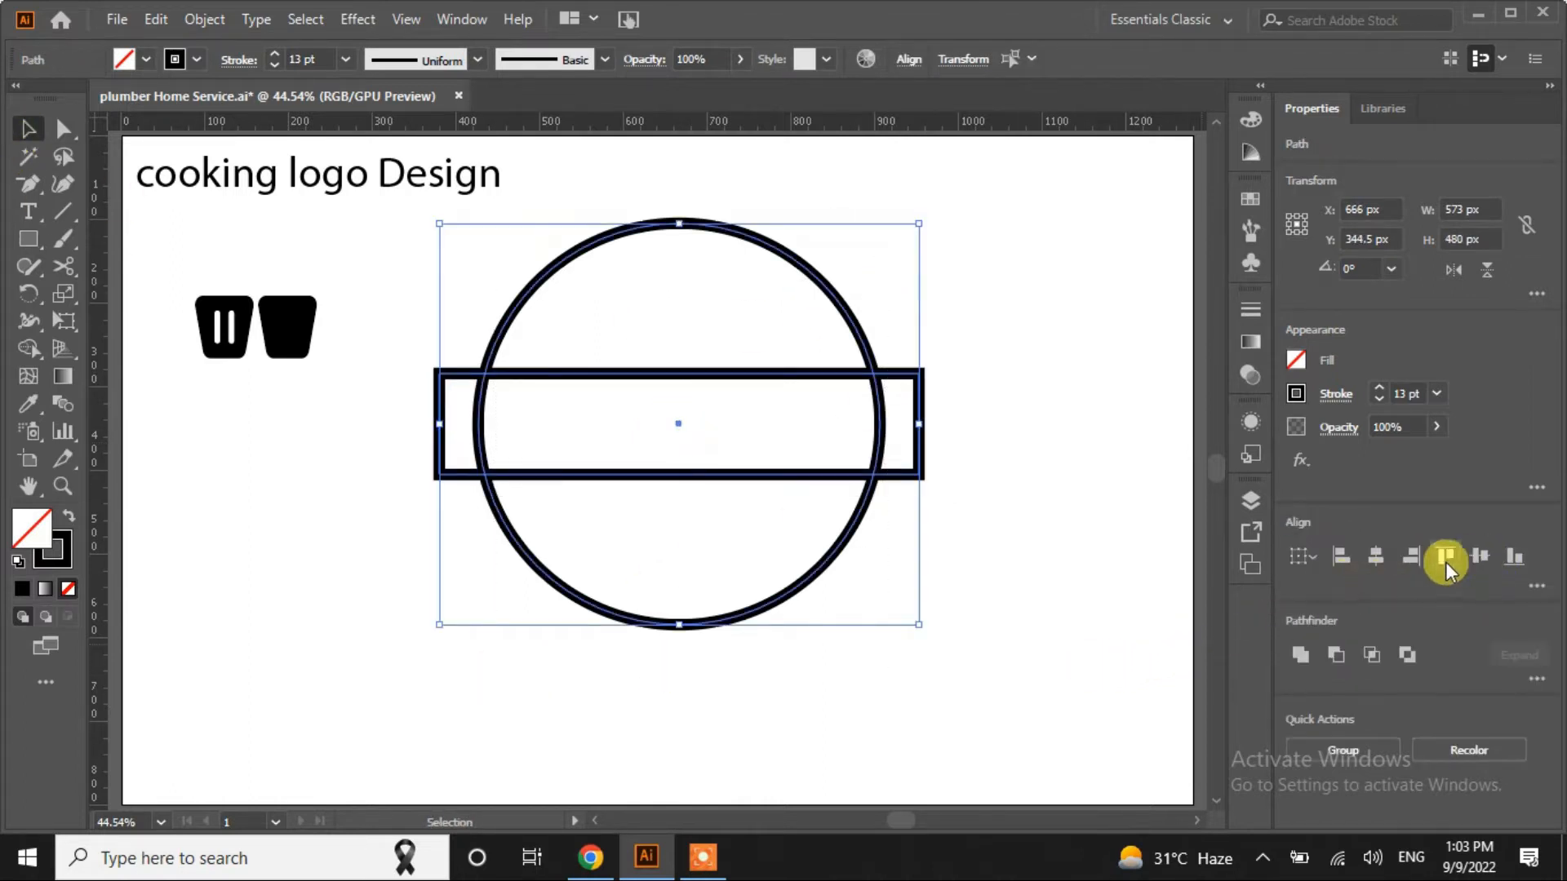
{"action": "left_click", "coordinate": [273, 478]}
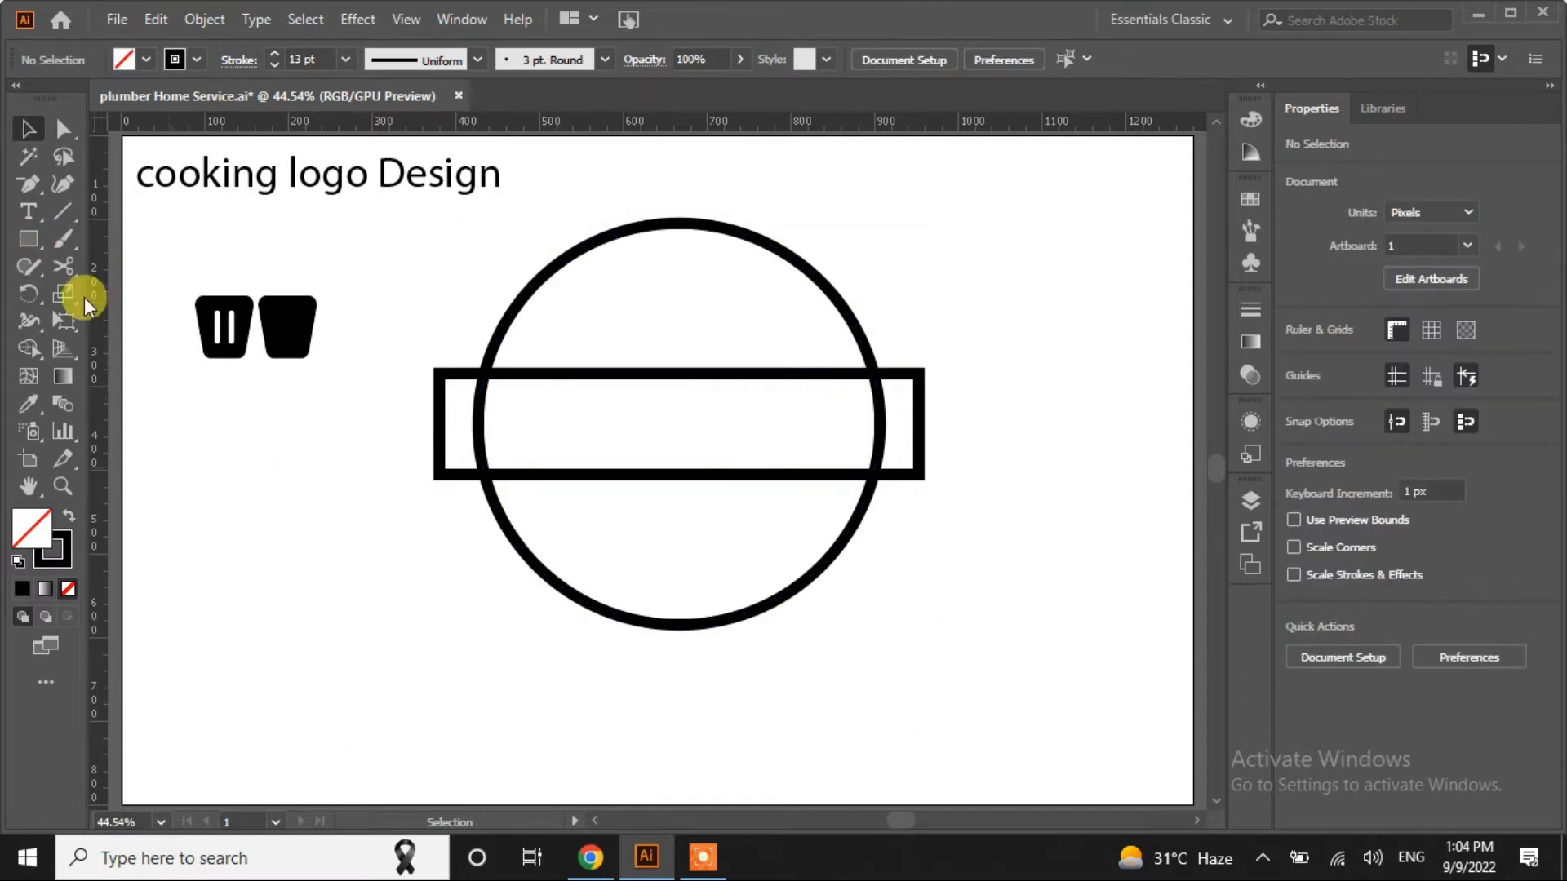
Cut the circle with the Scissors tool at four points, above and below the rectangle on each side
{"action": "key", "text": "c"}
{"action": "left_click", "coordinate": [488, 358]}
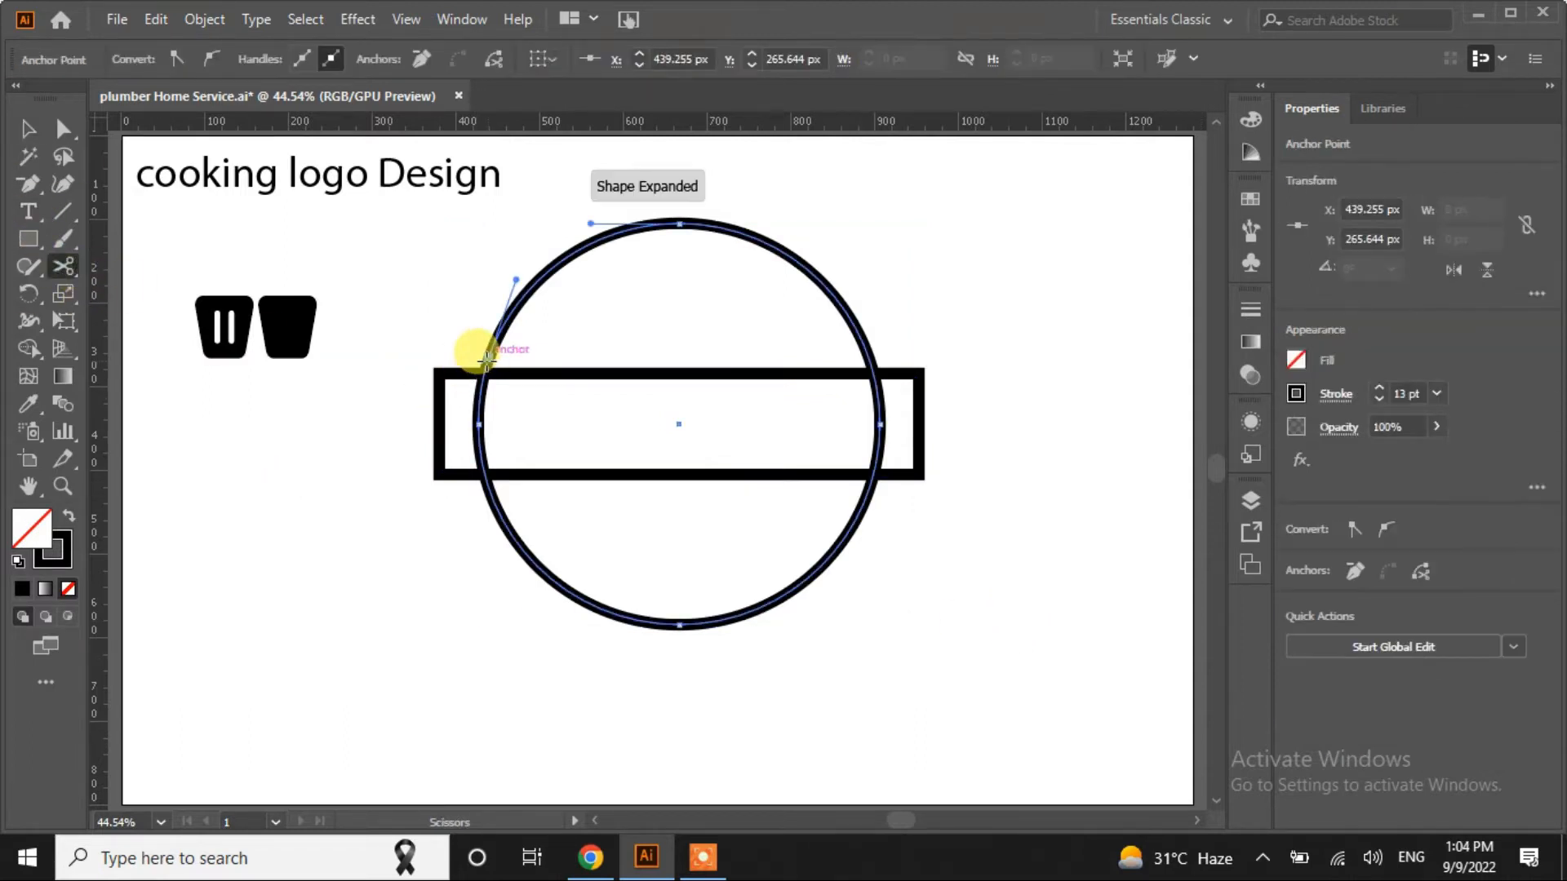
{"action": "left_click", "coordinate": [848, 317]}
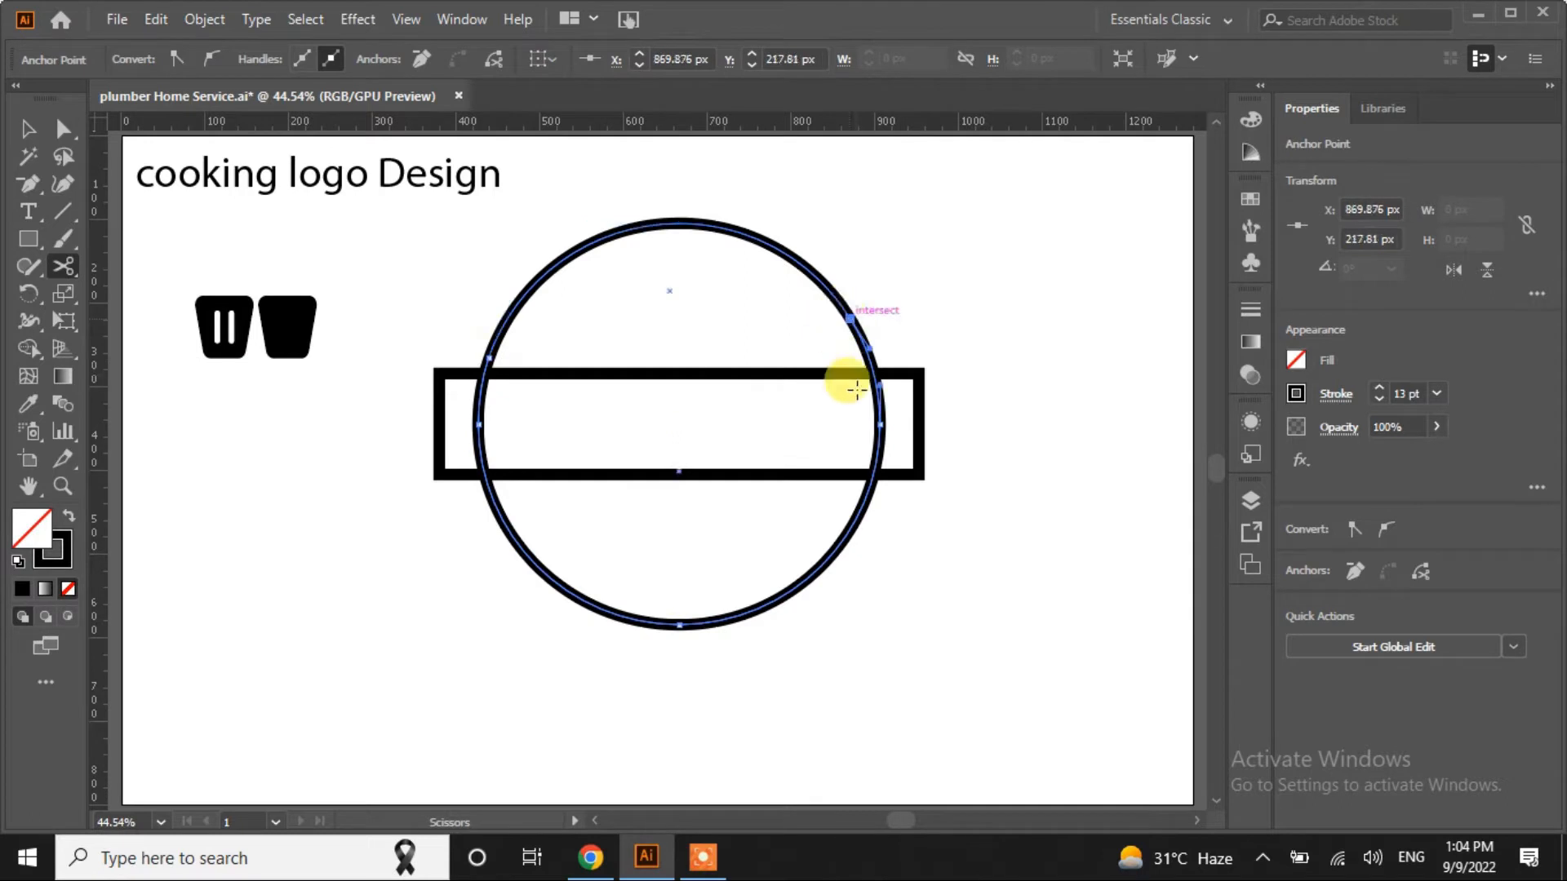
{"action": "left_click", "coordinate": [863, 494]}
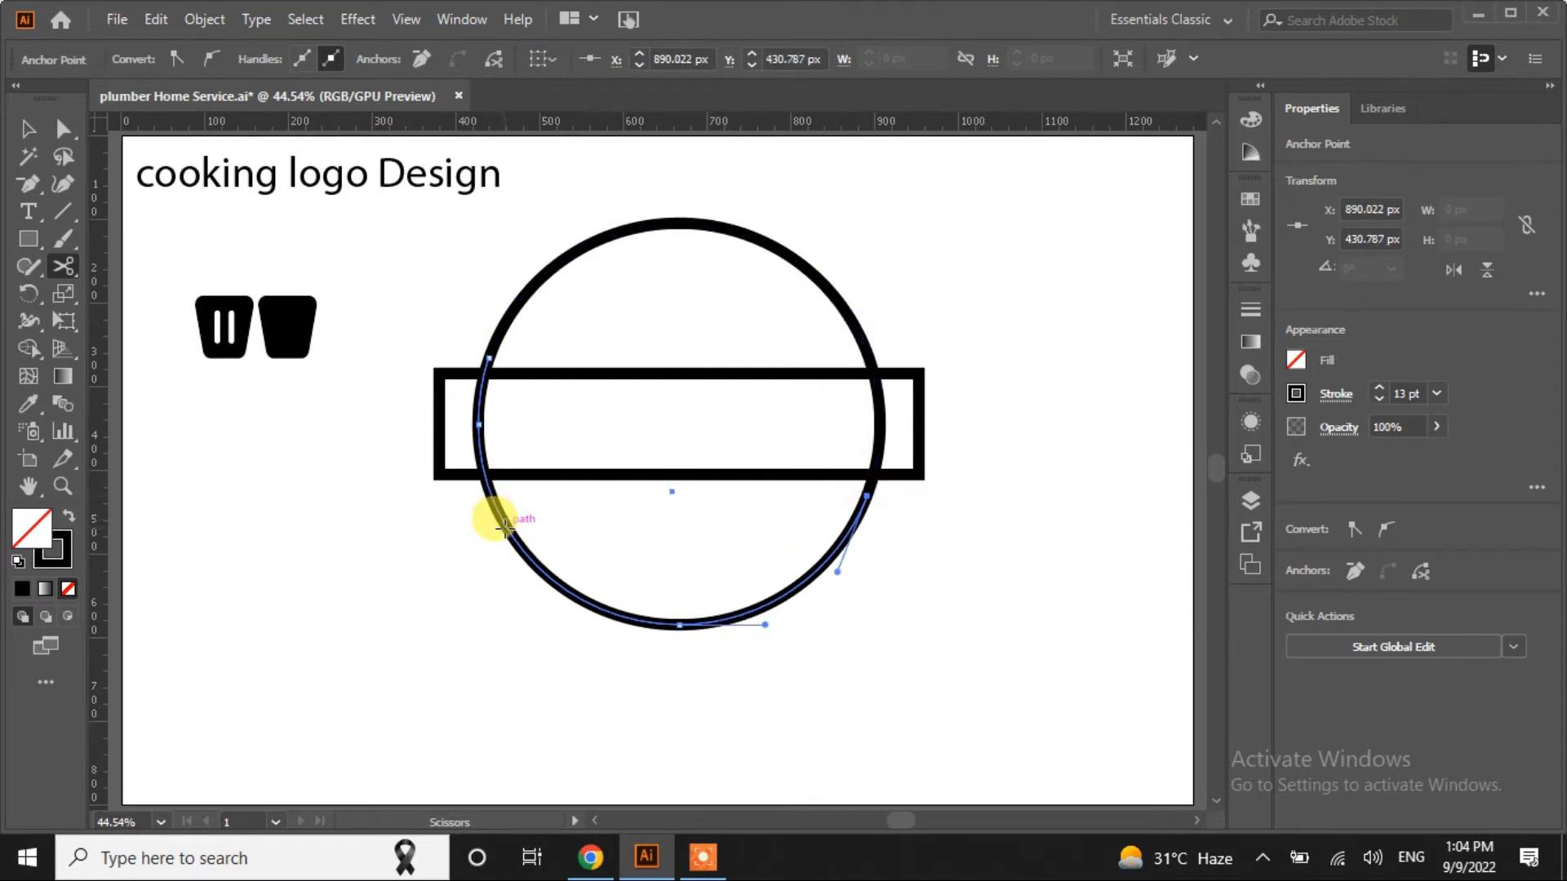
{"action": "left_click", "coordinate": [504, 526]}
Delete the circle's two cut side arcs and the horizontal rectangle, keeping only the upper and lower arcs
{"action": "left_click", "coordinate": [28, 128]}
{"action": "left_click", "coordinate": [315, 577]}
{"action": "left_click_drag", "start_coordinate": [481, 431], "coordinate": [238, 500]}
{"action": "left_click_drag", "start_coordinate": [863, 435], "coordinate": [329, 542]}
{"action": "left_click_drag", "start_coordinate": [209, 610], "coordinate": [209, 610]}
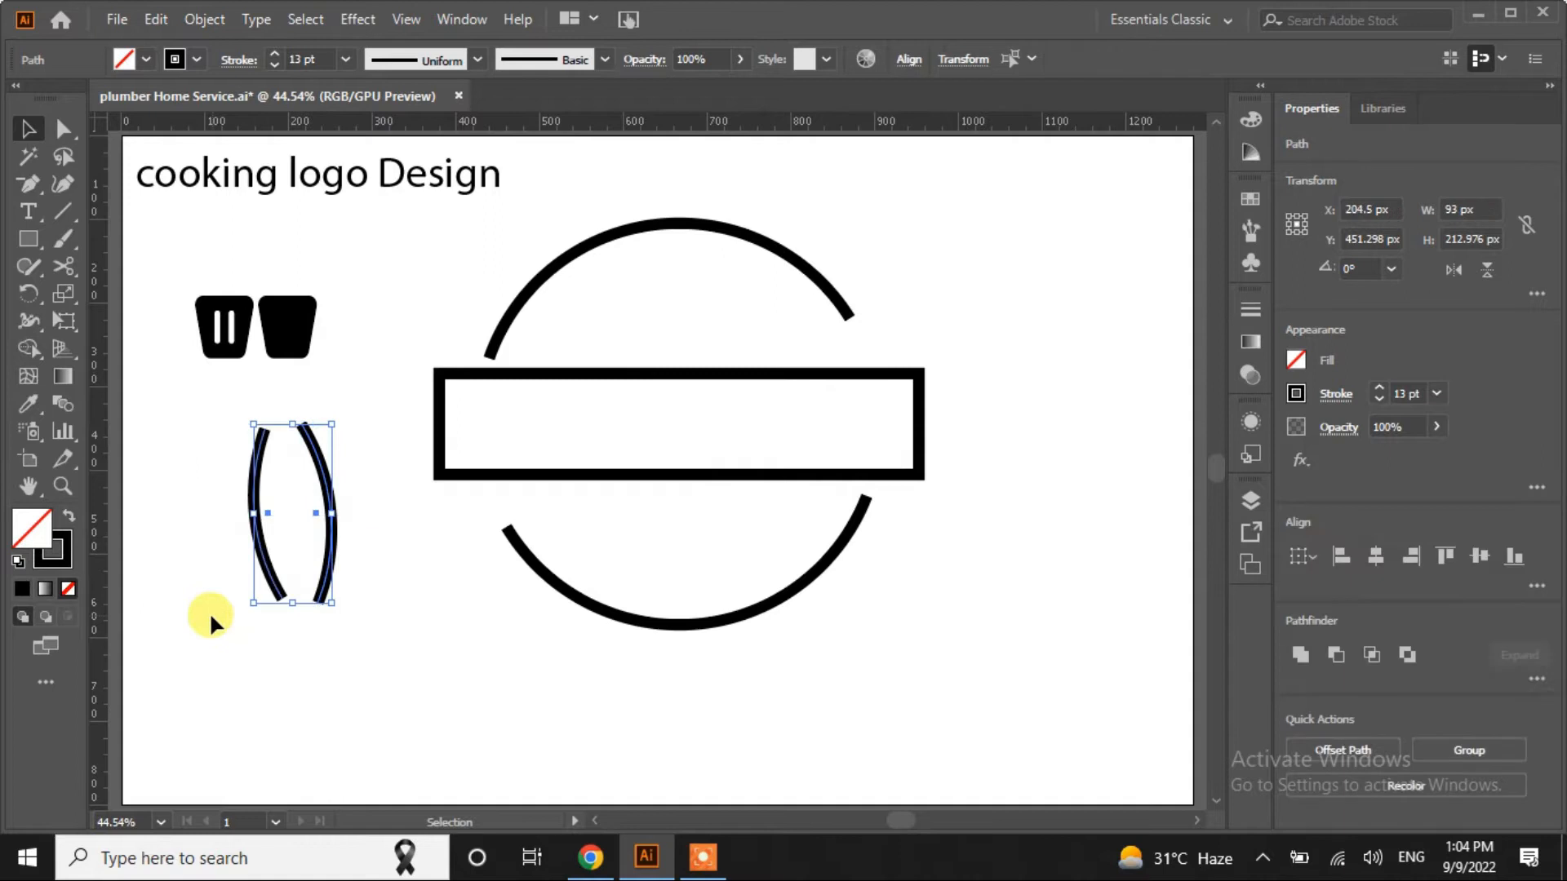
{"action": "key", "text": "Delete"}
{"action": "left_click", "coordinate": [682, 472]}
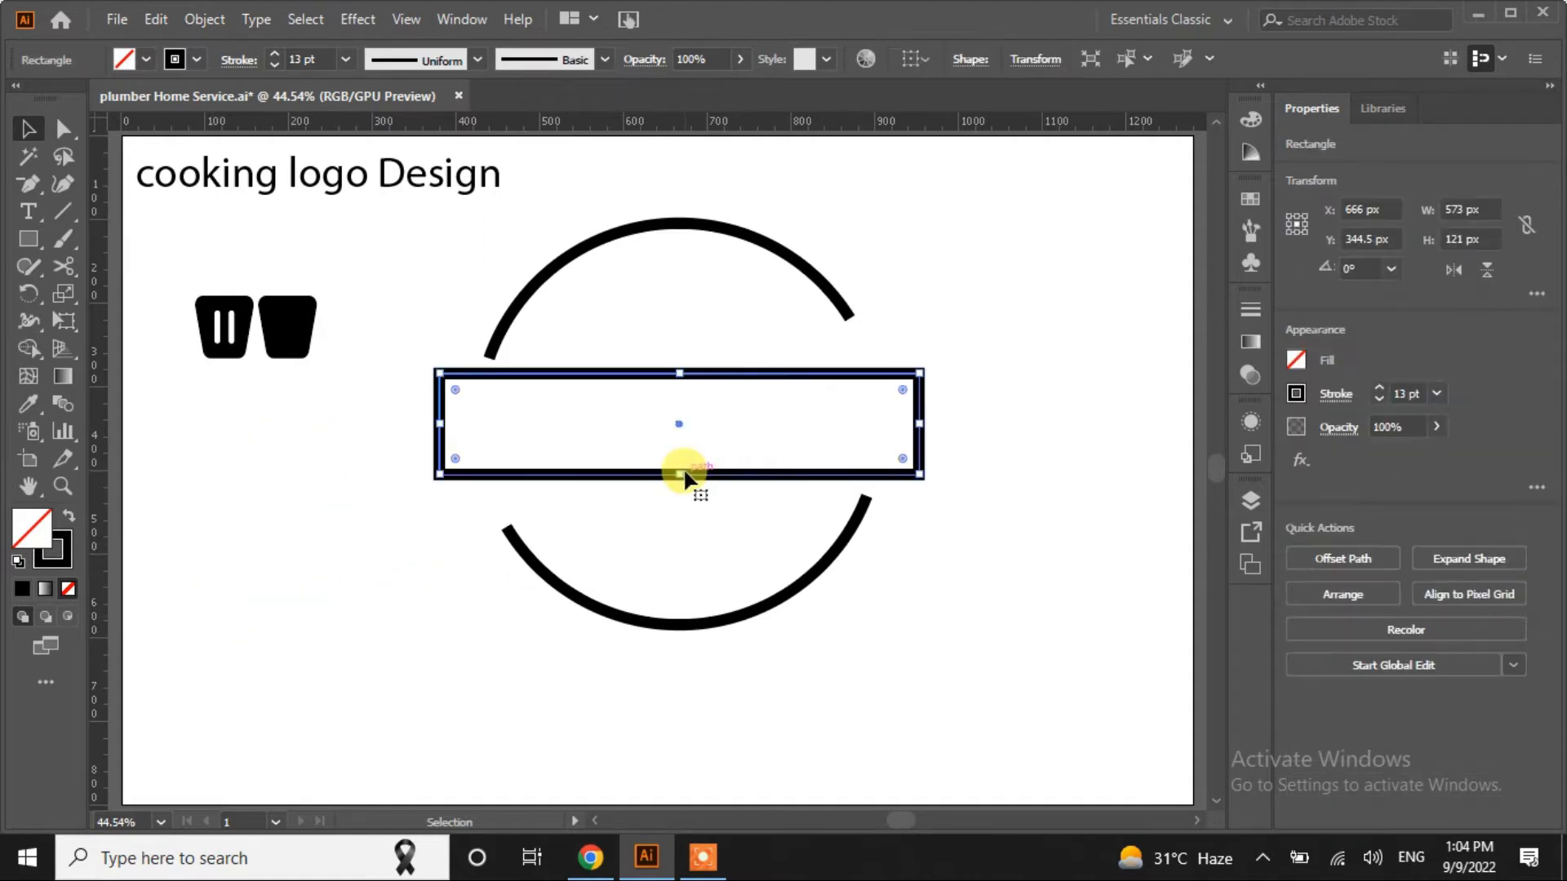
{"action": "key", "text": "Delete"}
Move the slotted spatula head to the upper arc's right end and rotate it so its narrow edge joins the arc
{"action": "left_click", "coordinate": [245, 343]}
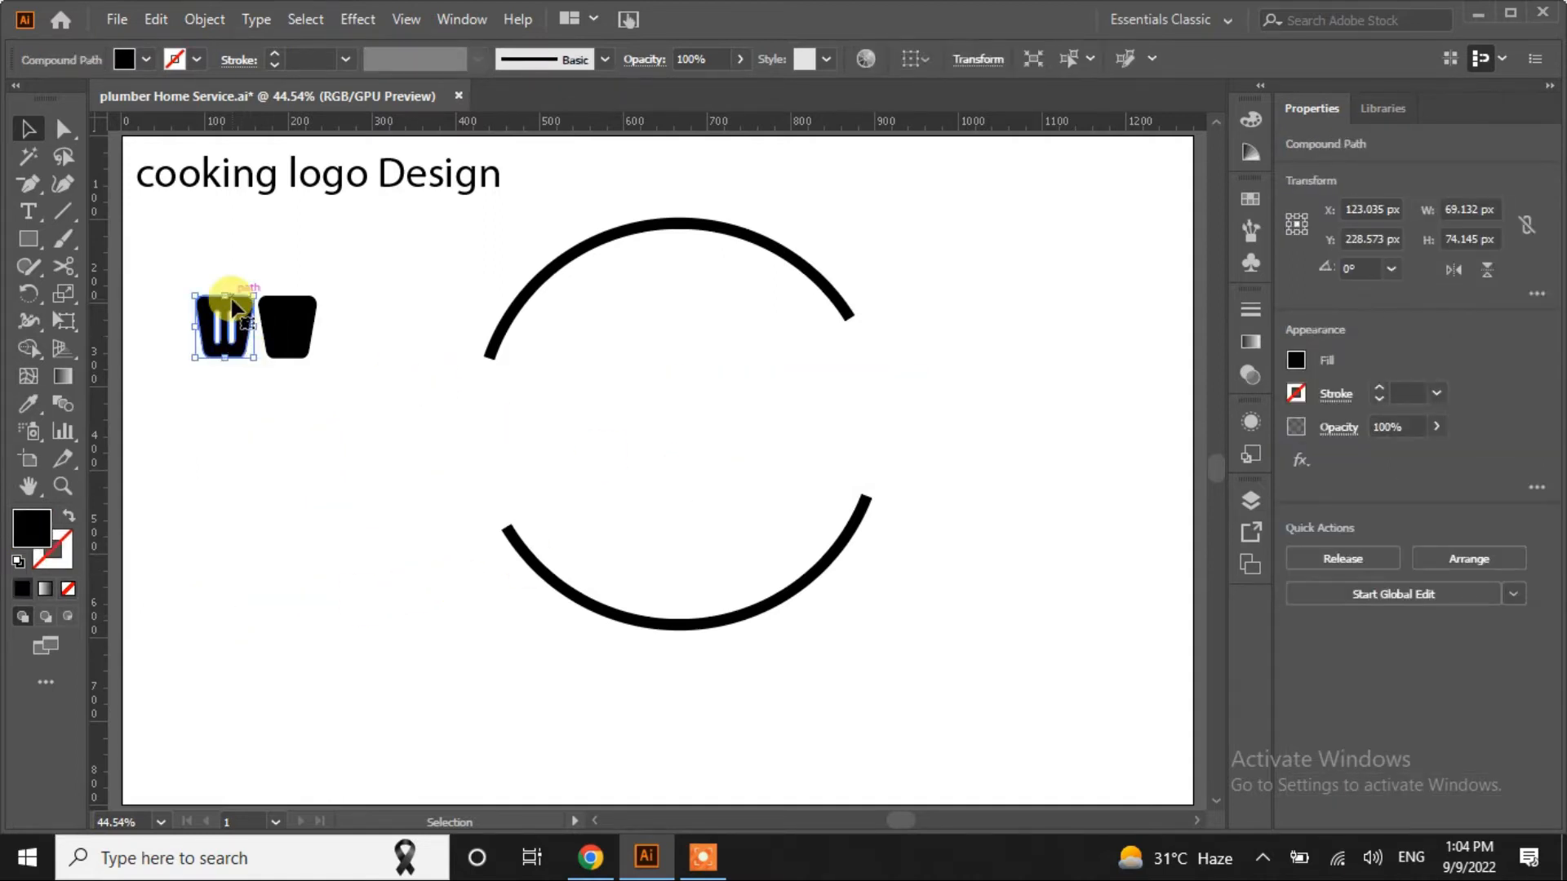
{"action": "left_click_drag", "start_coordinate": [245, 319], "coordinate": [751, 489]}
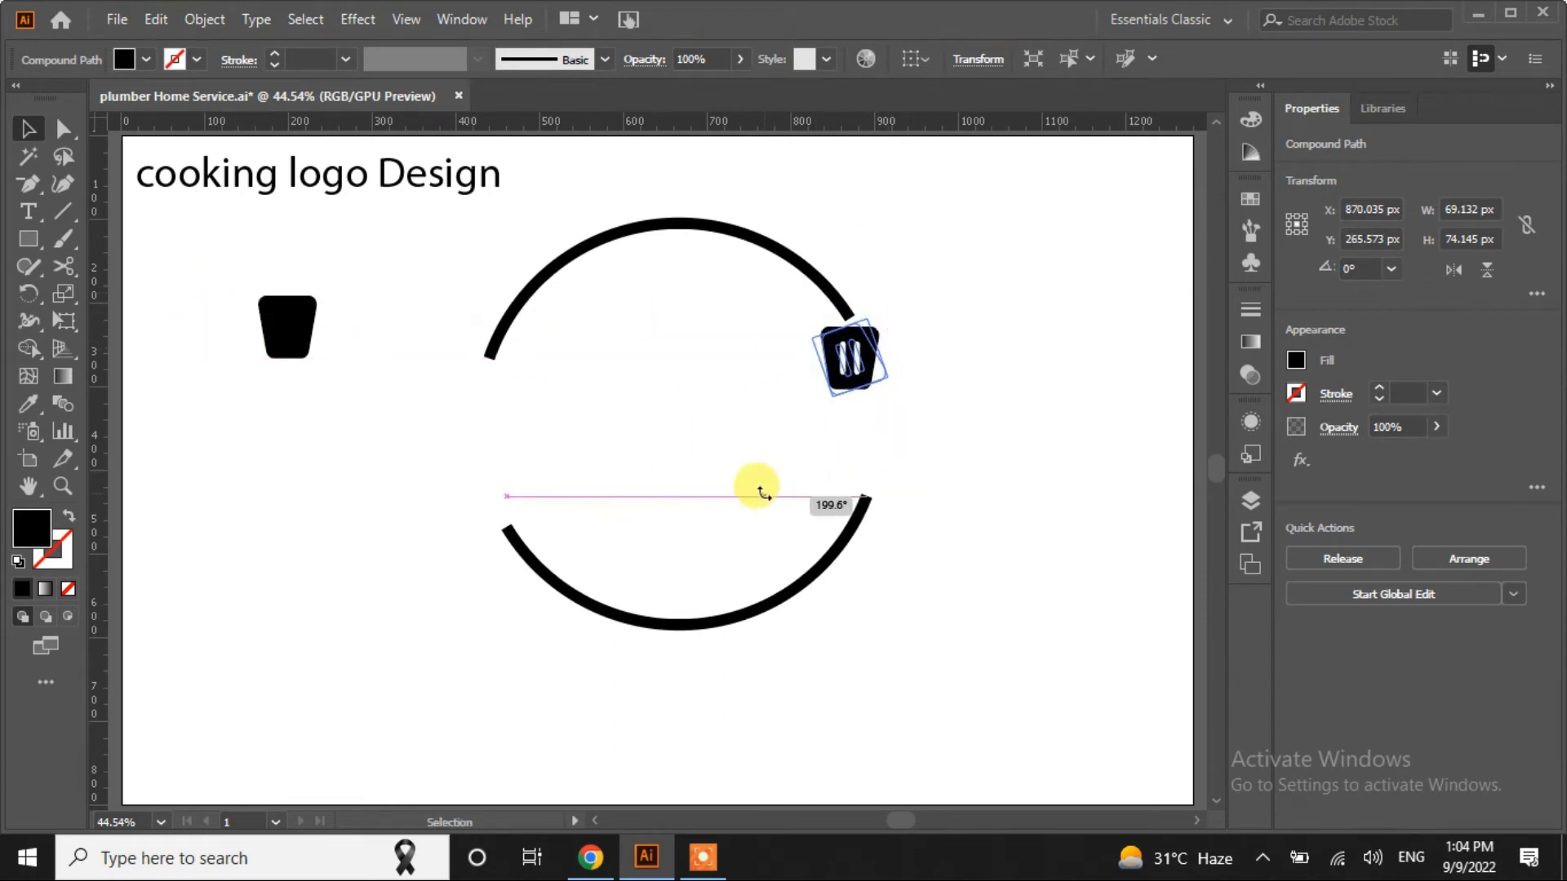
{"action": "left_click_drag", "start_coordinate": [861, 392], "coordinate": [916, 395]}
{"action": "left_click", "coordinate": [915, 422]}
Place the plain spatula head on the lower arc's left end, rotated 26.3° to line up with the arc
{"action": "left_click_drag", "start_coordinate": [321, 312], "coordinate": [526, 458]}
{"action": "left_click_drag", "start_coordinate": [517, 511], "coordinate": [506, 510]}
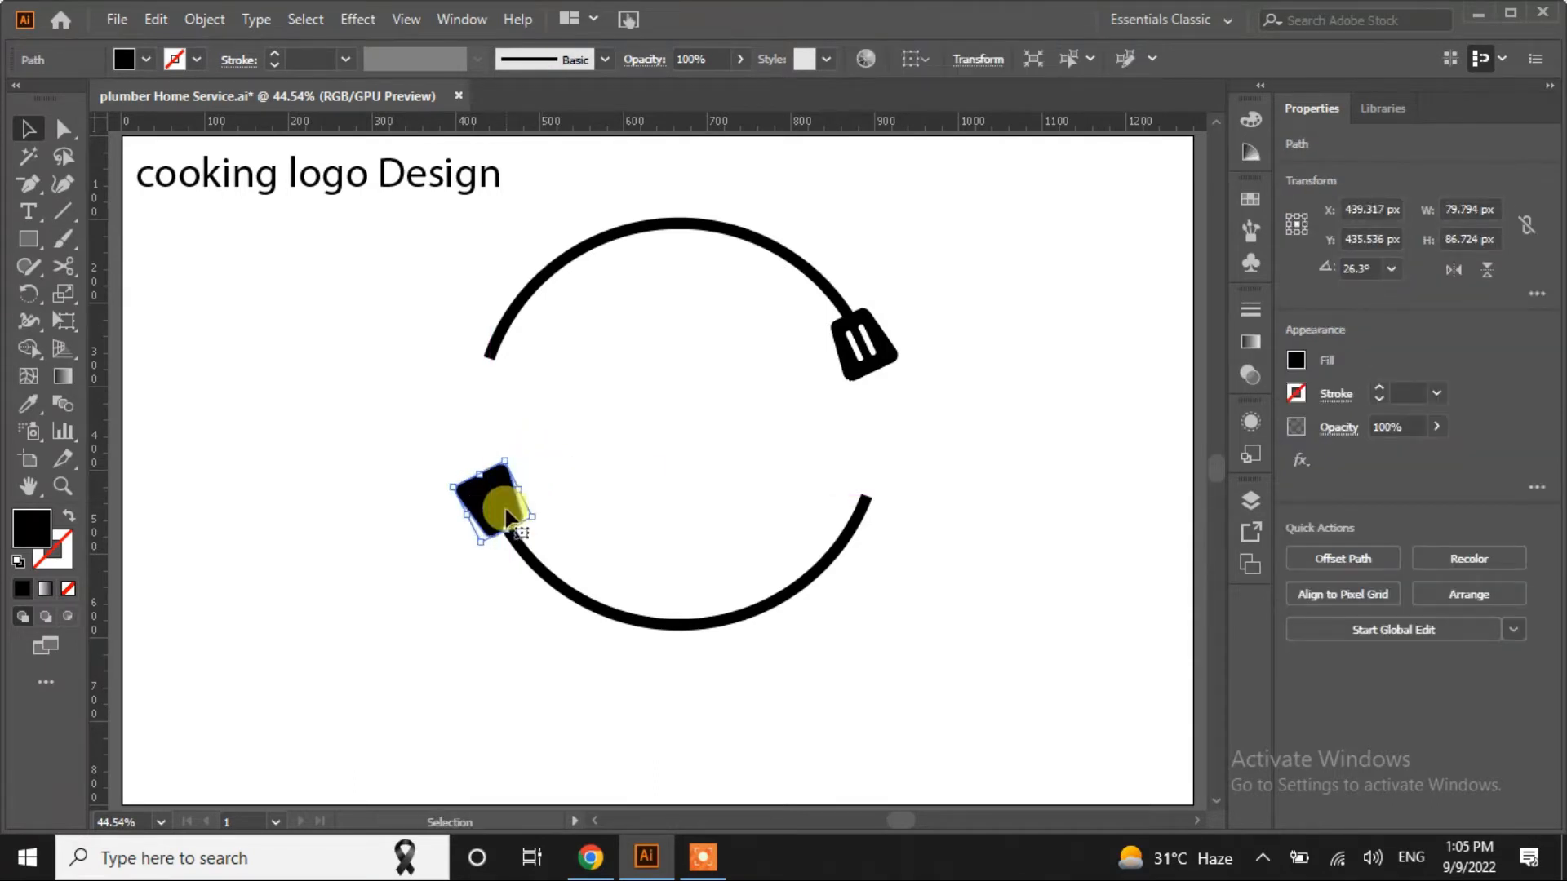
{"action": "key", "text": "Right"}
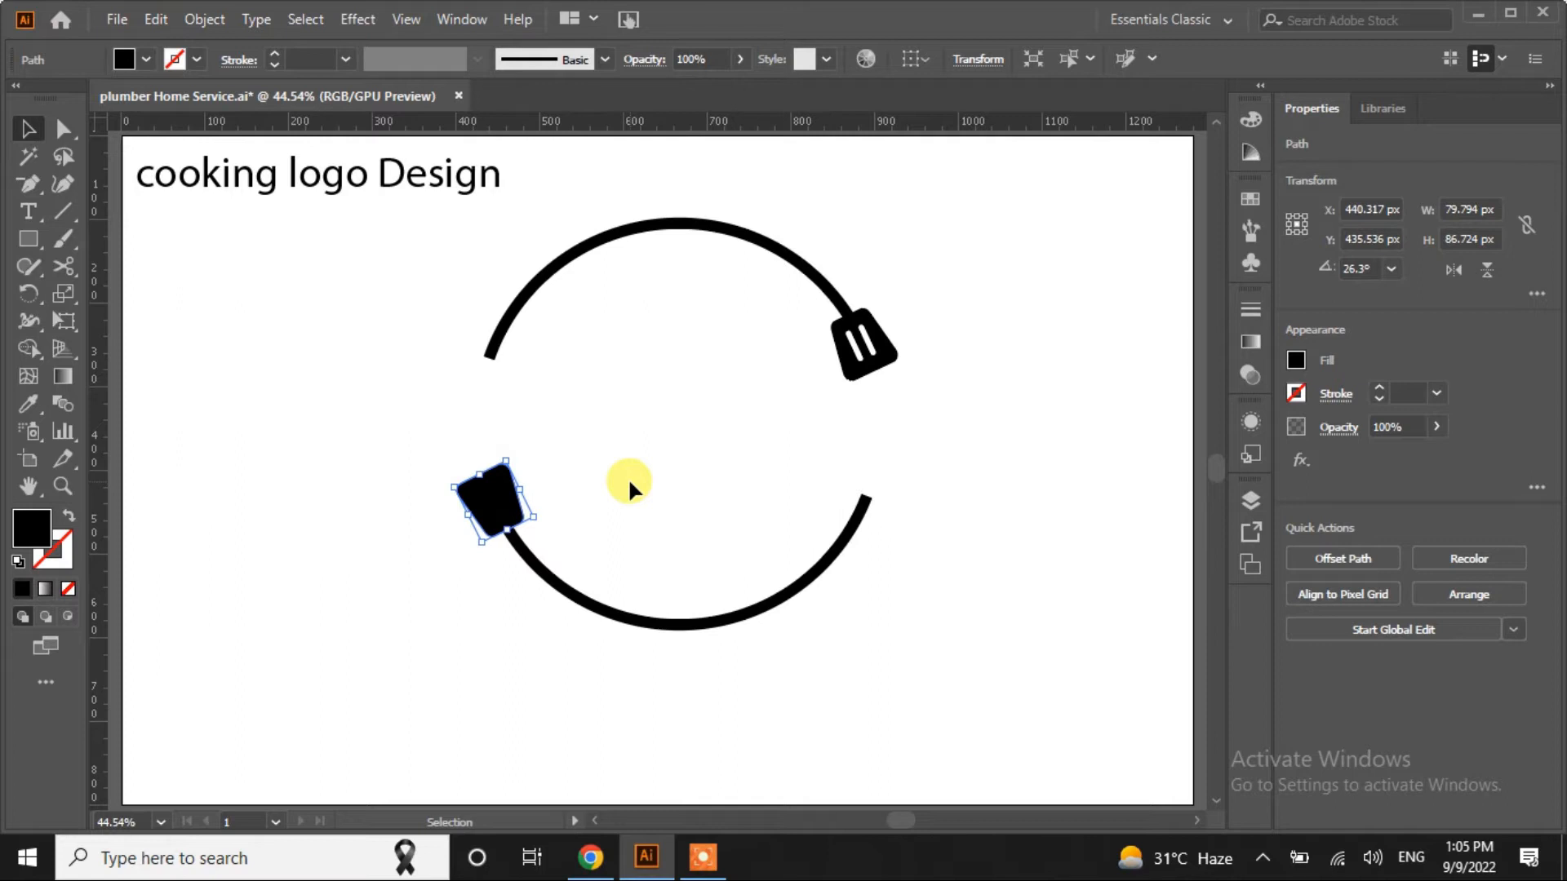
{"action": "left_click", "coordinate": [642, 468]}
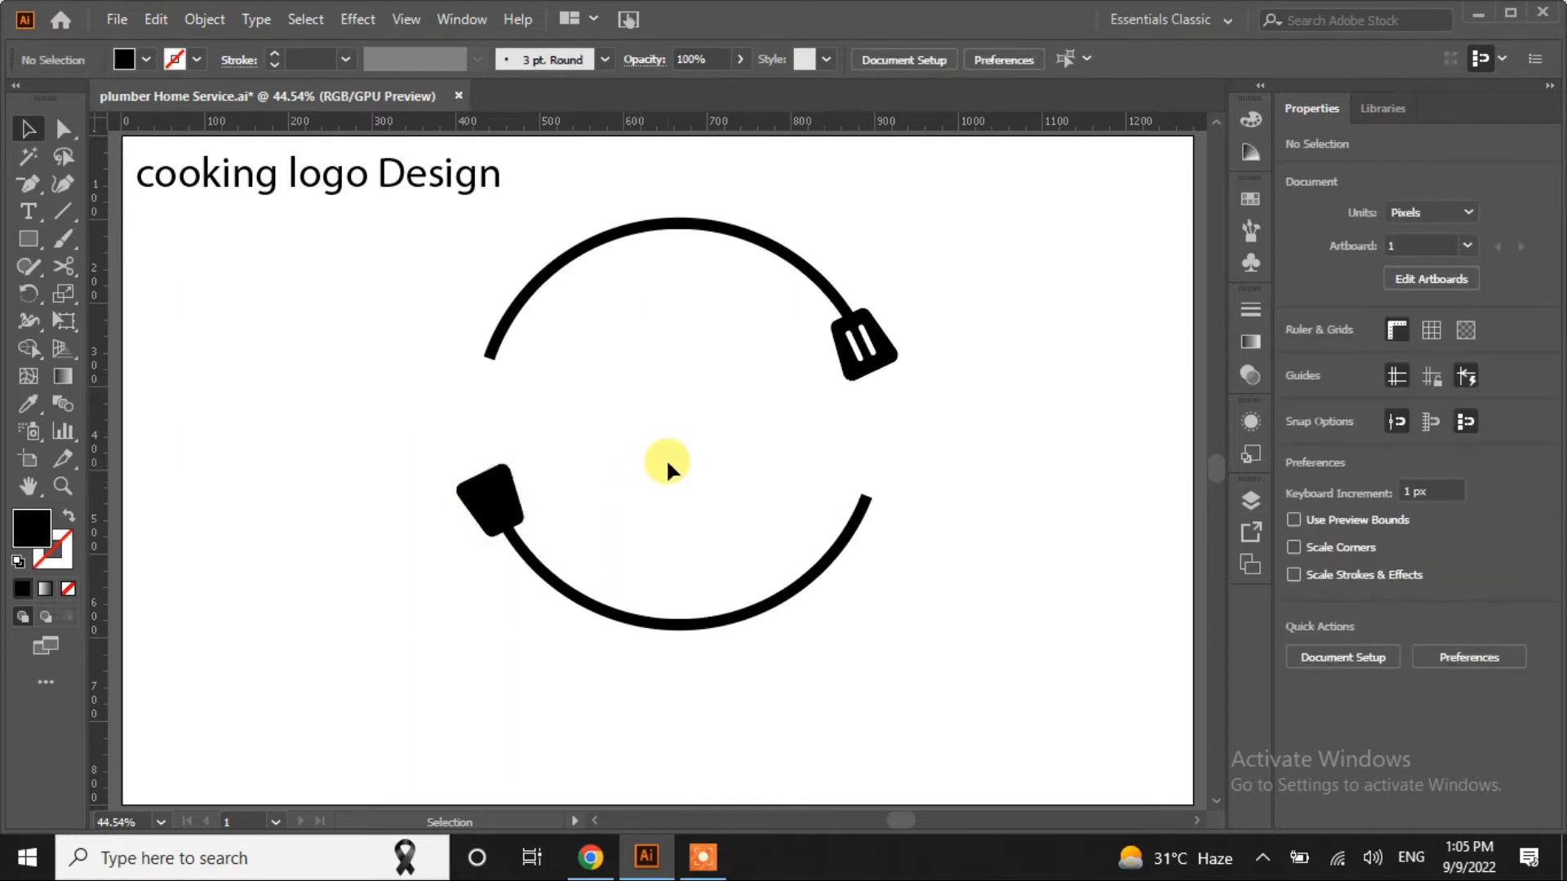
Select both the upper and lower arcs and raise their stroke weight to 16 pt
{"action": "left_click", "coordinate": [534, 567]}
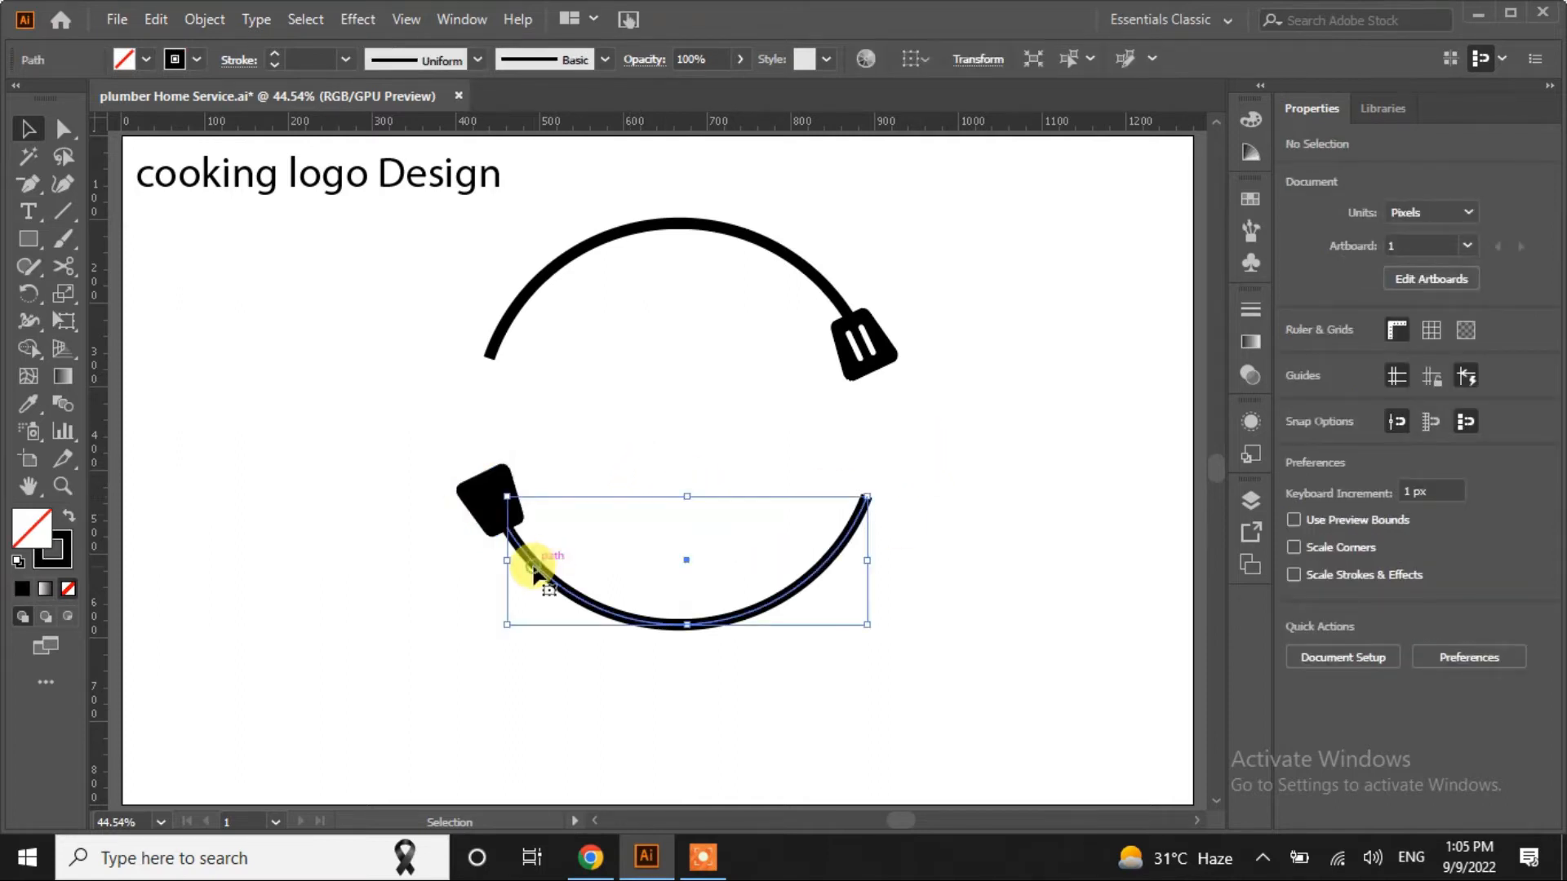
{"action": "left_click", "coordinate": [602, 245]}
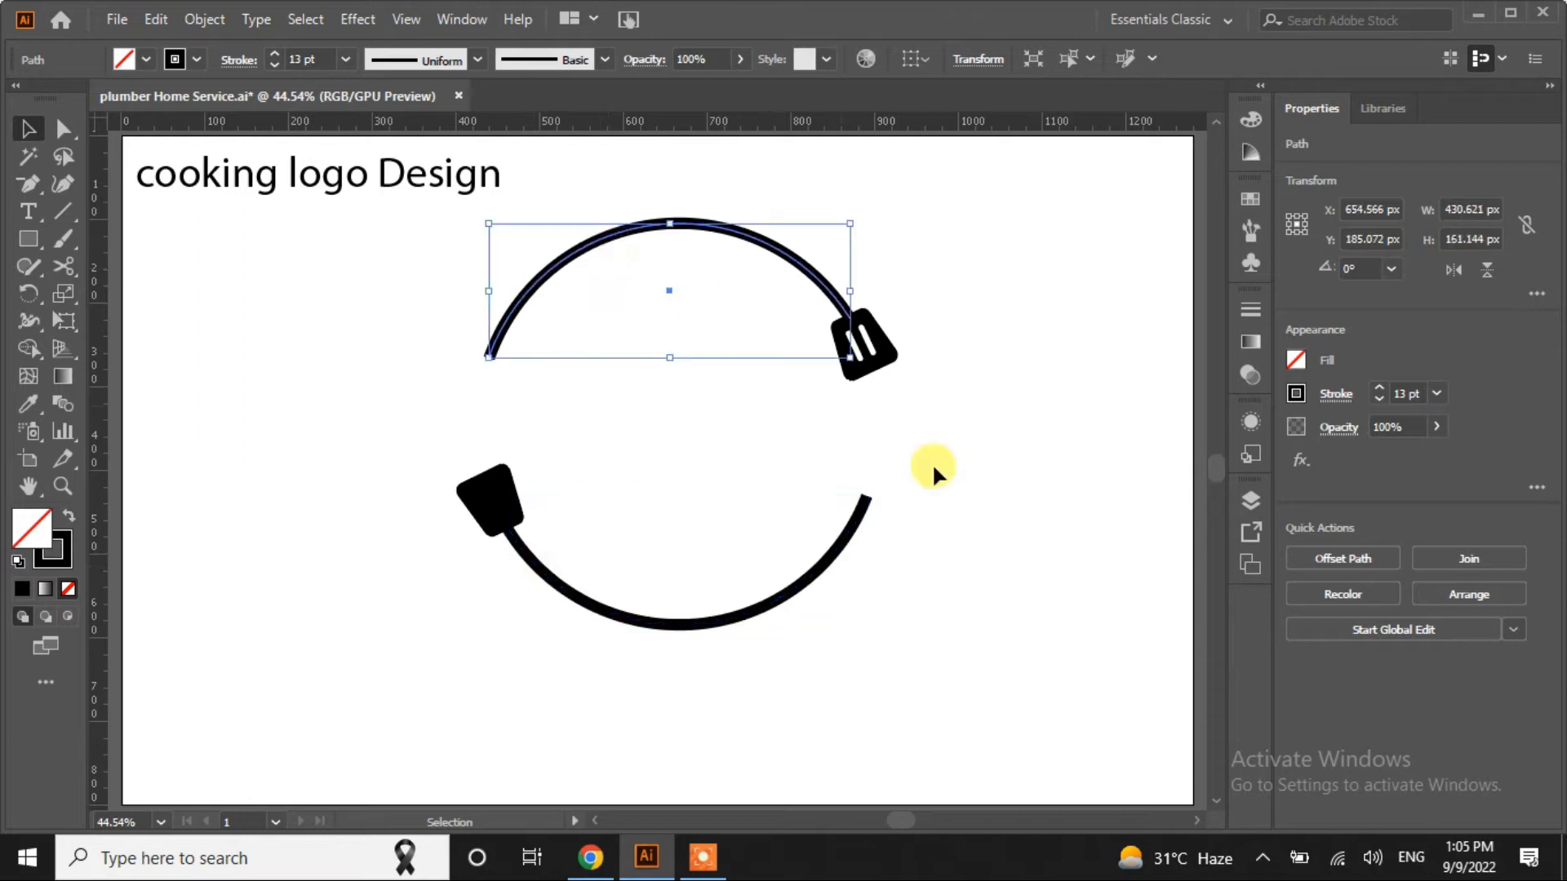
{"action": "left_click", "coordinate": [719, 621], "text": "shift"}
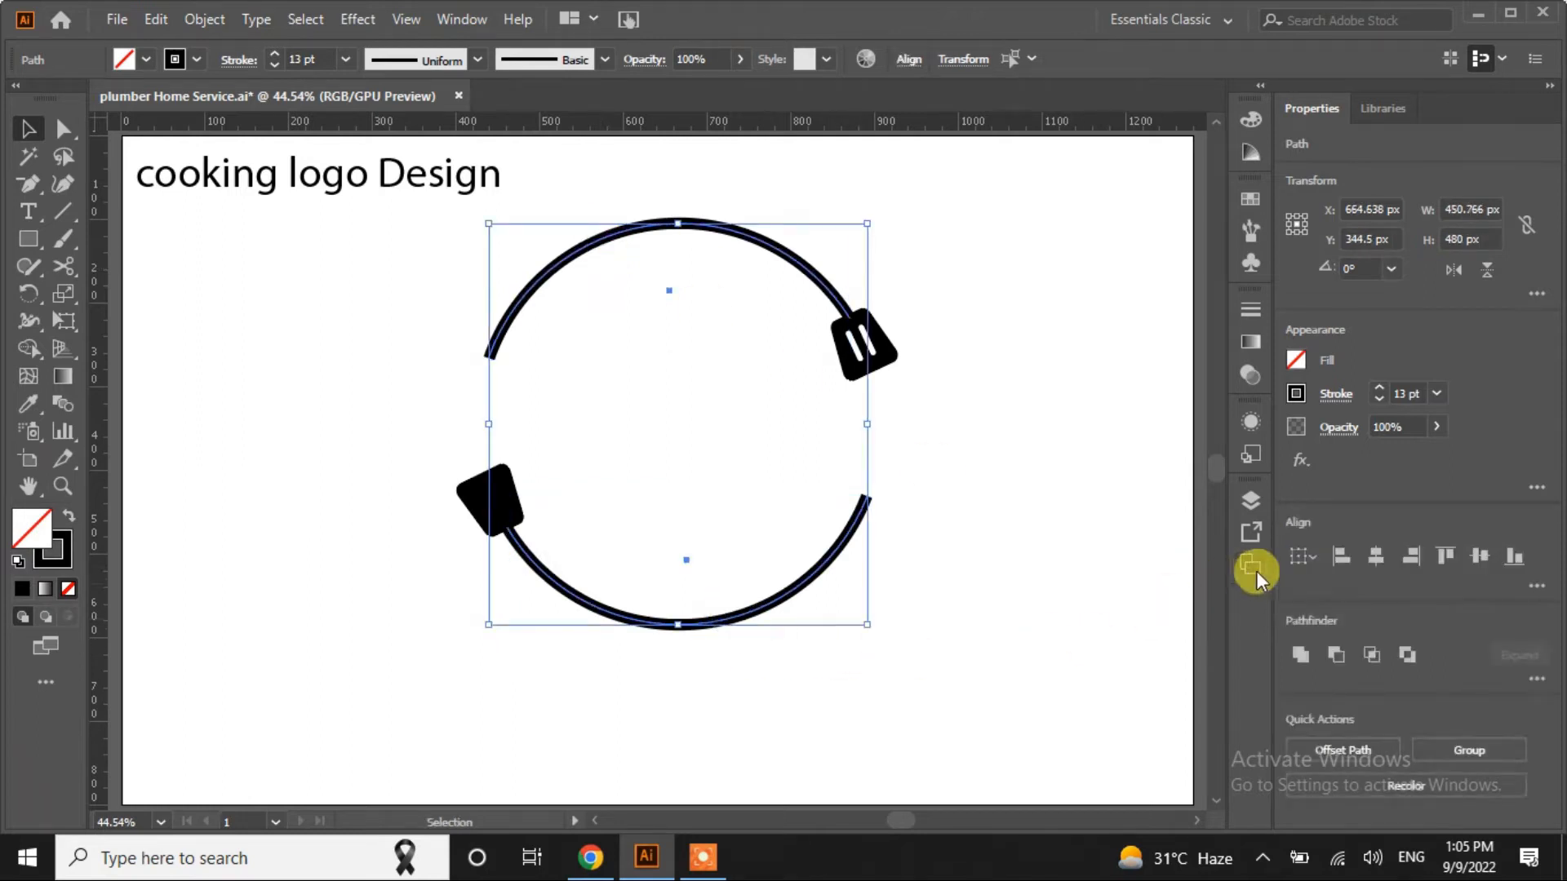
{"action": "left_click", "coordinate": [1377, 390]}
{"action": "left_click", "coordinate": [1378, 390]}
{"action": "left_click", "coordinate": [1377, 390]}
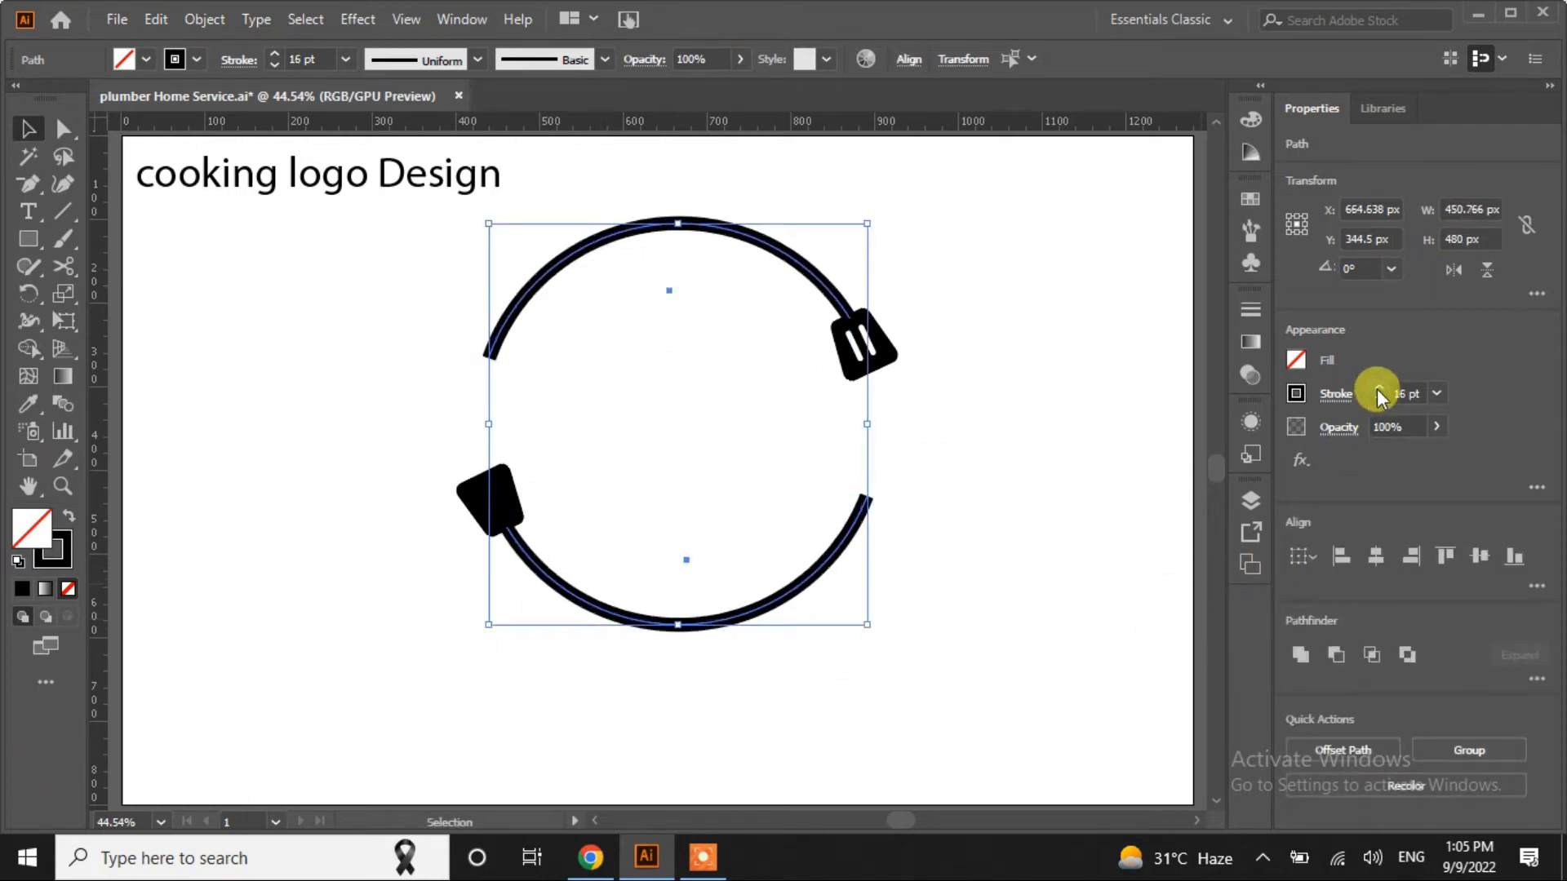
Apply the triangular tapered width profile to both arcs and flip it so the thick ends meet the spatula heads
{"action": "left_click", "coordinate": [477, 61]}
{"action": "left_click", "coordinate": [414, 227]}
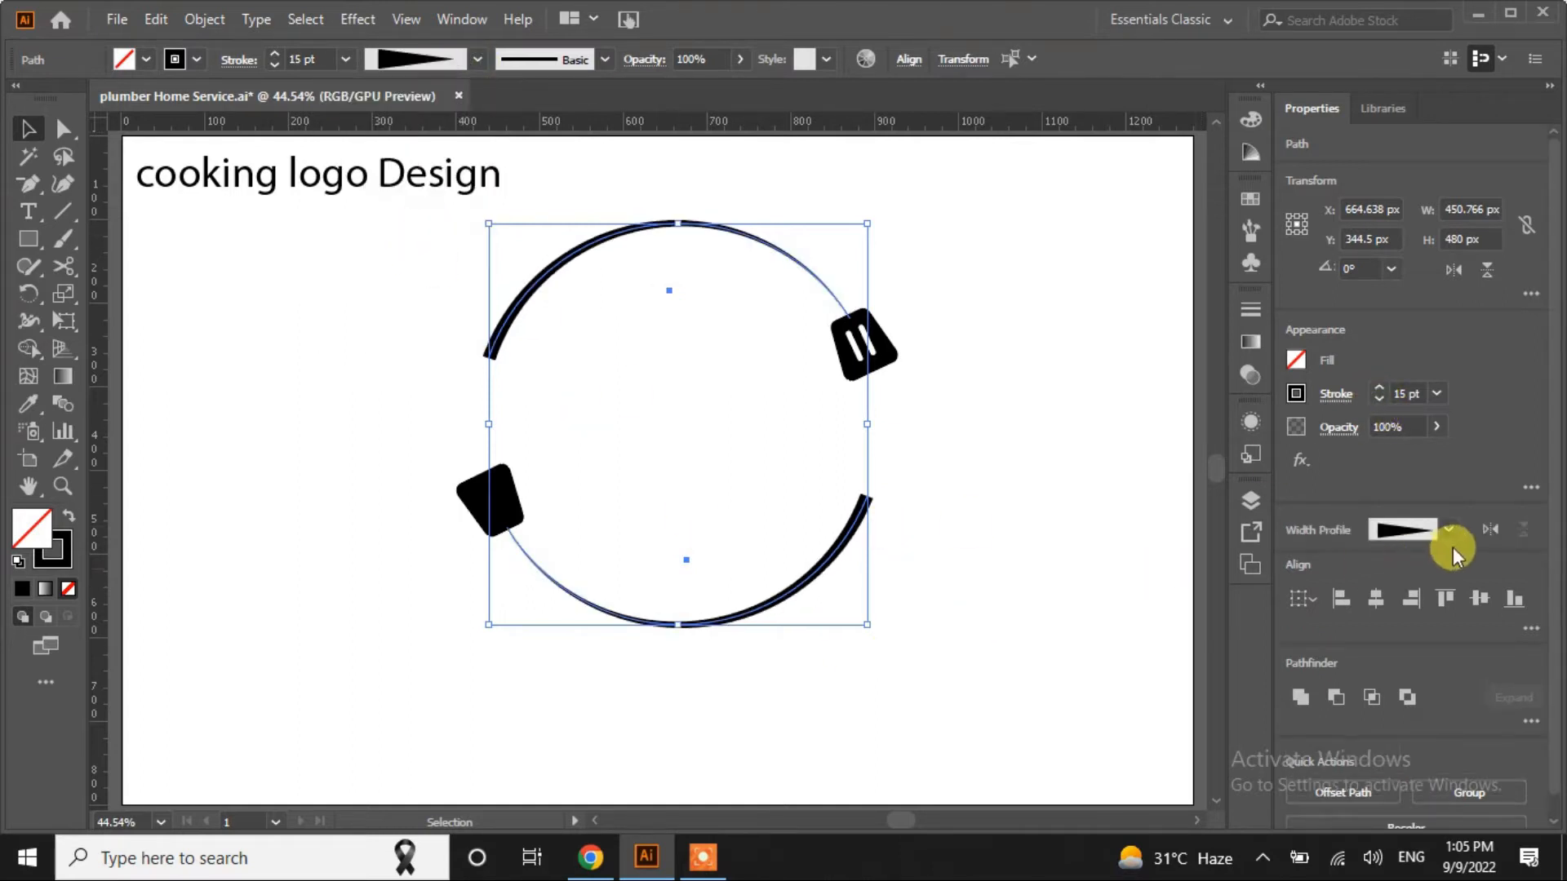
{"action": "left_click", "coordinate": [1490, 529]}
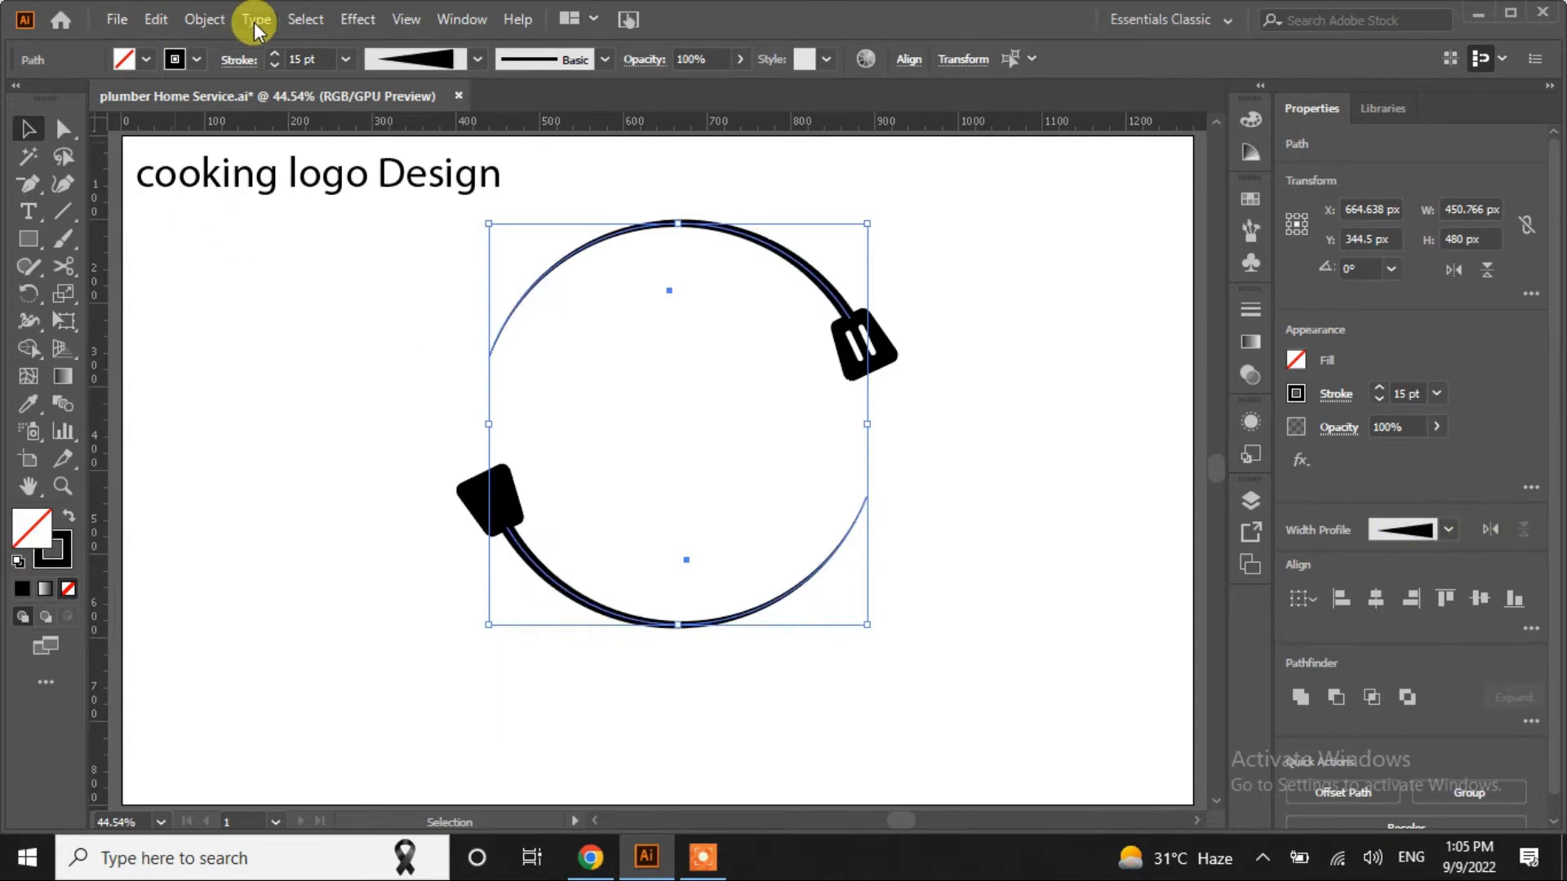
Expand the appearance of both tapered arcs and unite them with the two spatula heads
{"action": "left_click", "coordinate": [204, 19]}
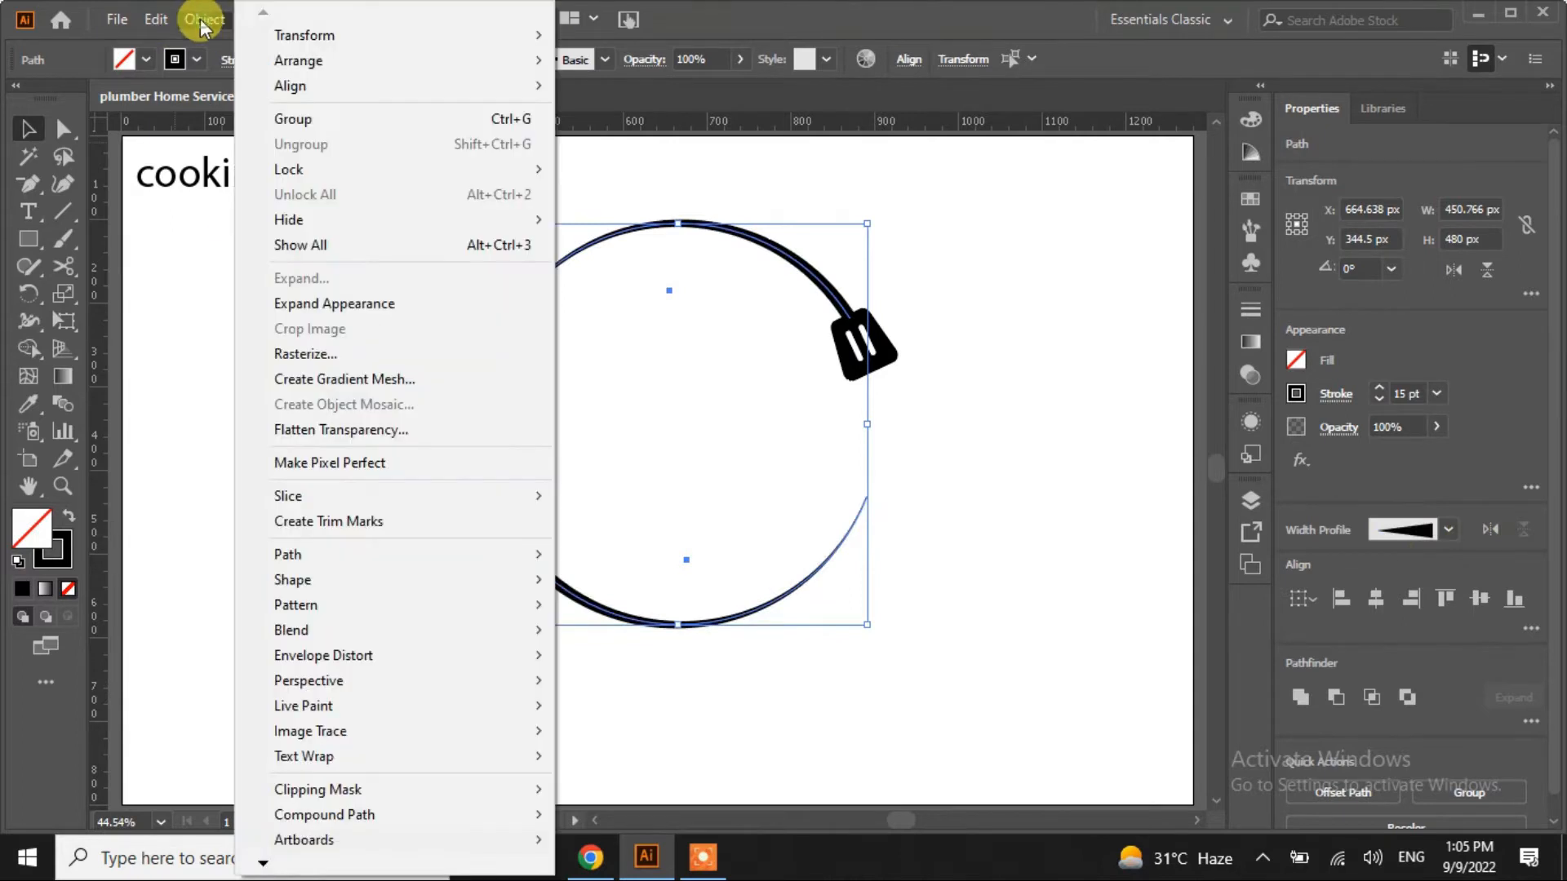
{"action": "left_click", "coordinate": [320, 306]}
{"action": "left_click_drag", "start_coordinate": [983, 301], "coordinate": [384, 584]}
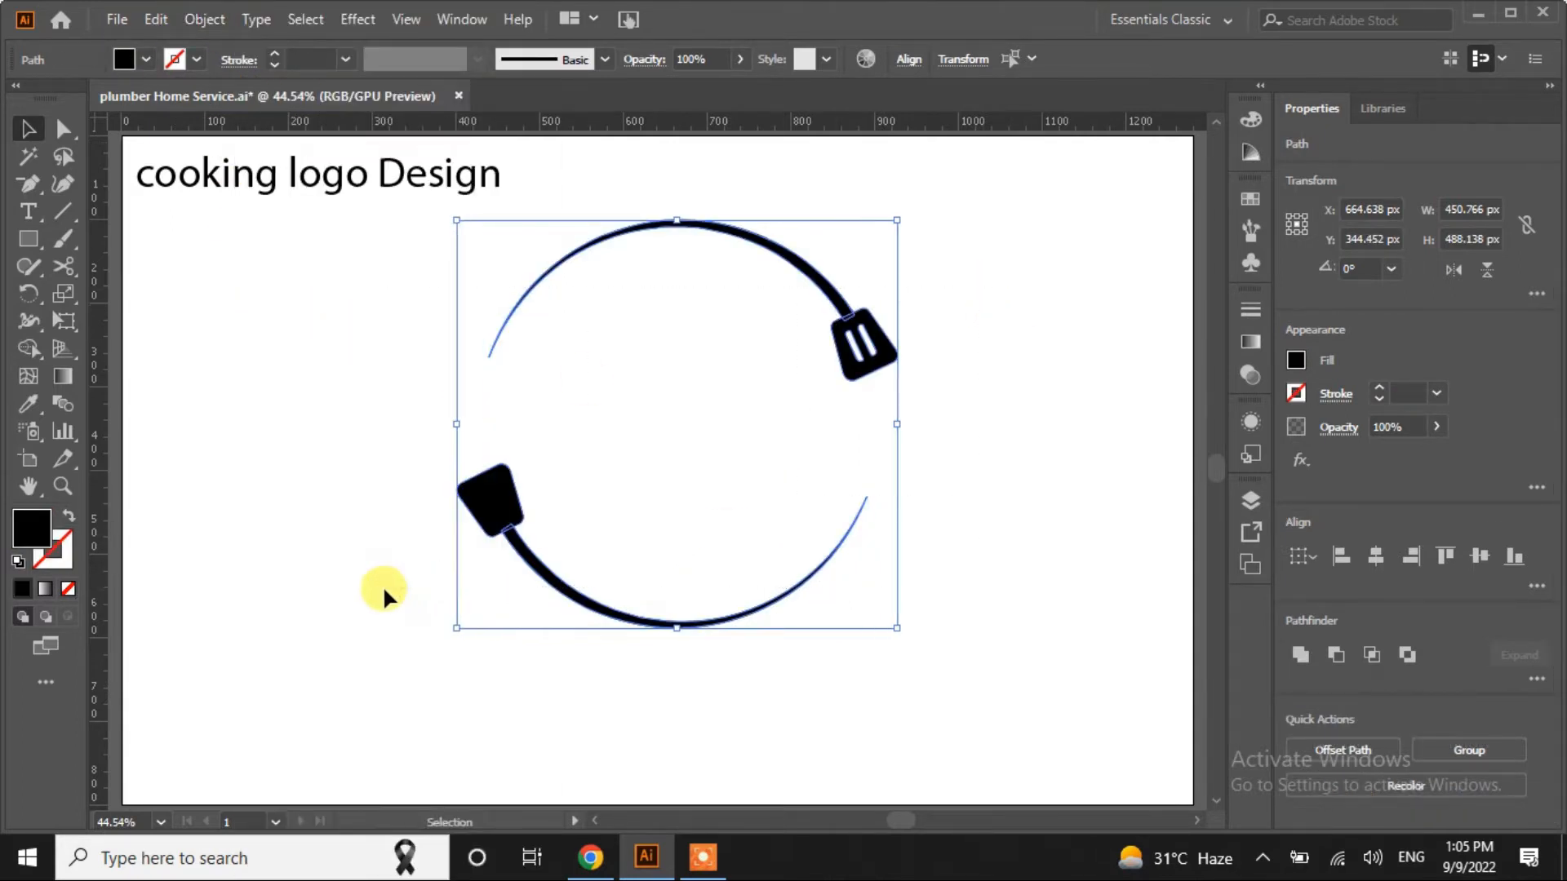
{"action": "left_click", "coordinate": [1301, 654]}
{"action": "left_click", "coordinate": [1065, 624]}
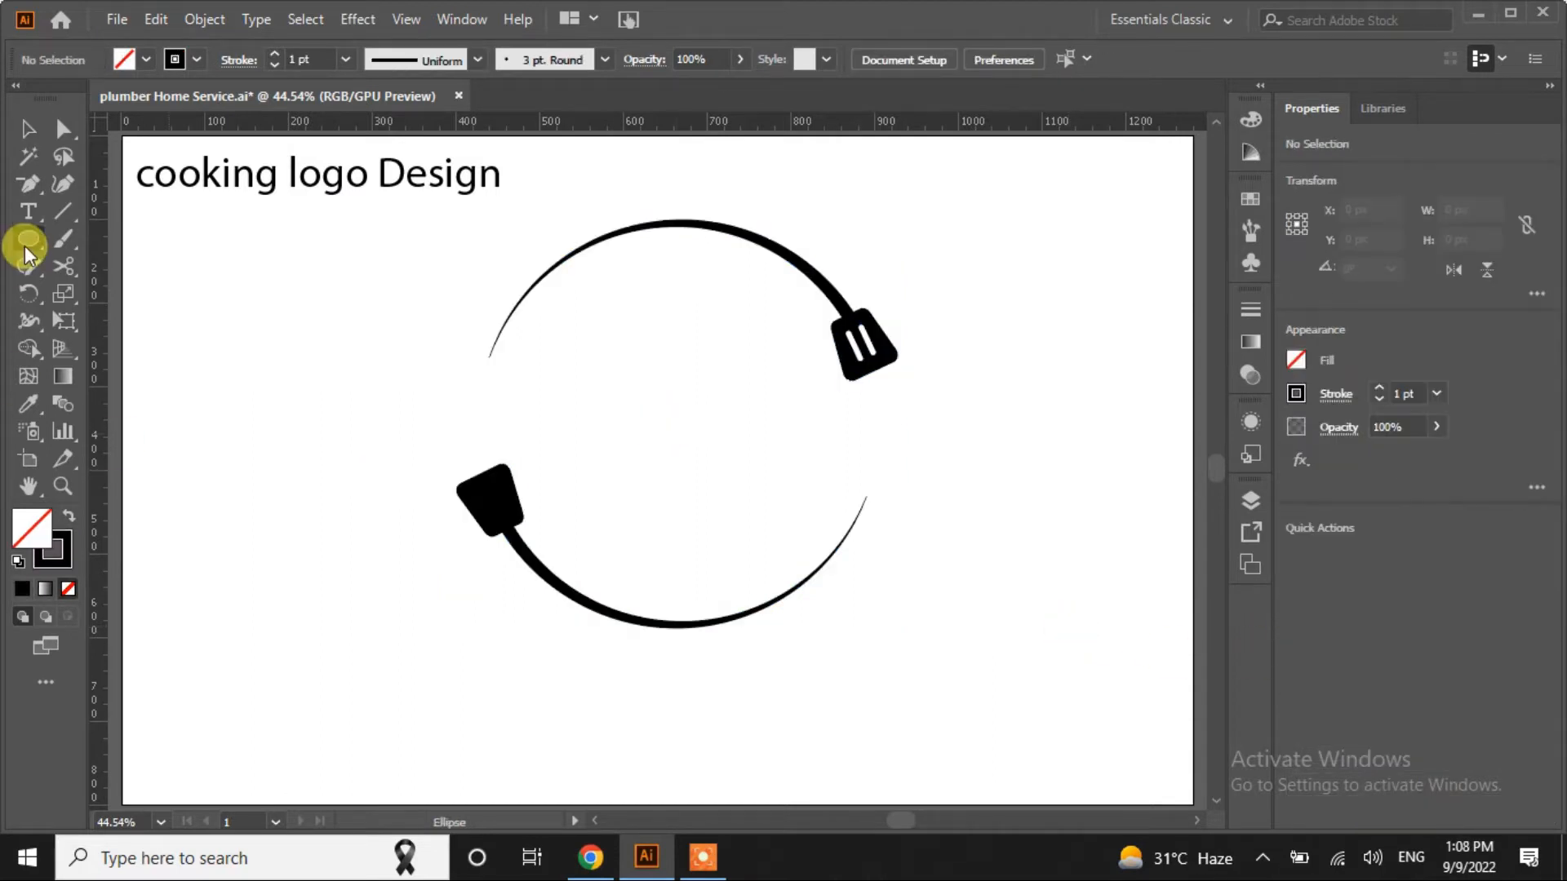
Draw an unfilled circle around the utensils with a 19 pt stroke and size it to about 532 px across
{"action": "left_click", "coordinate": [29, 238]}
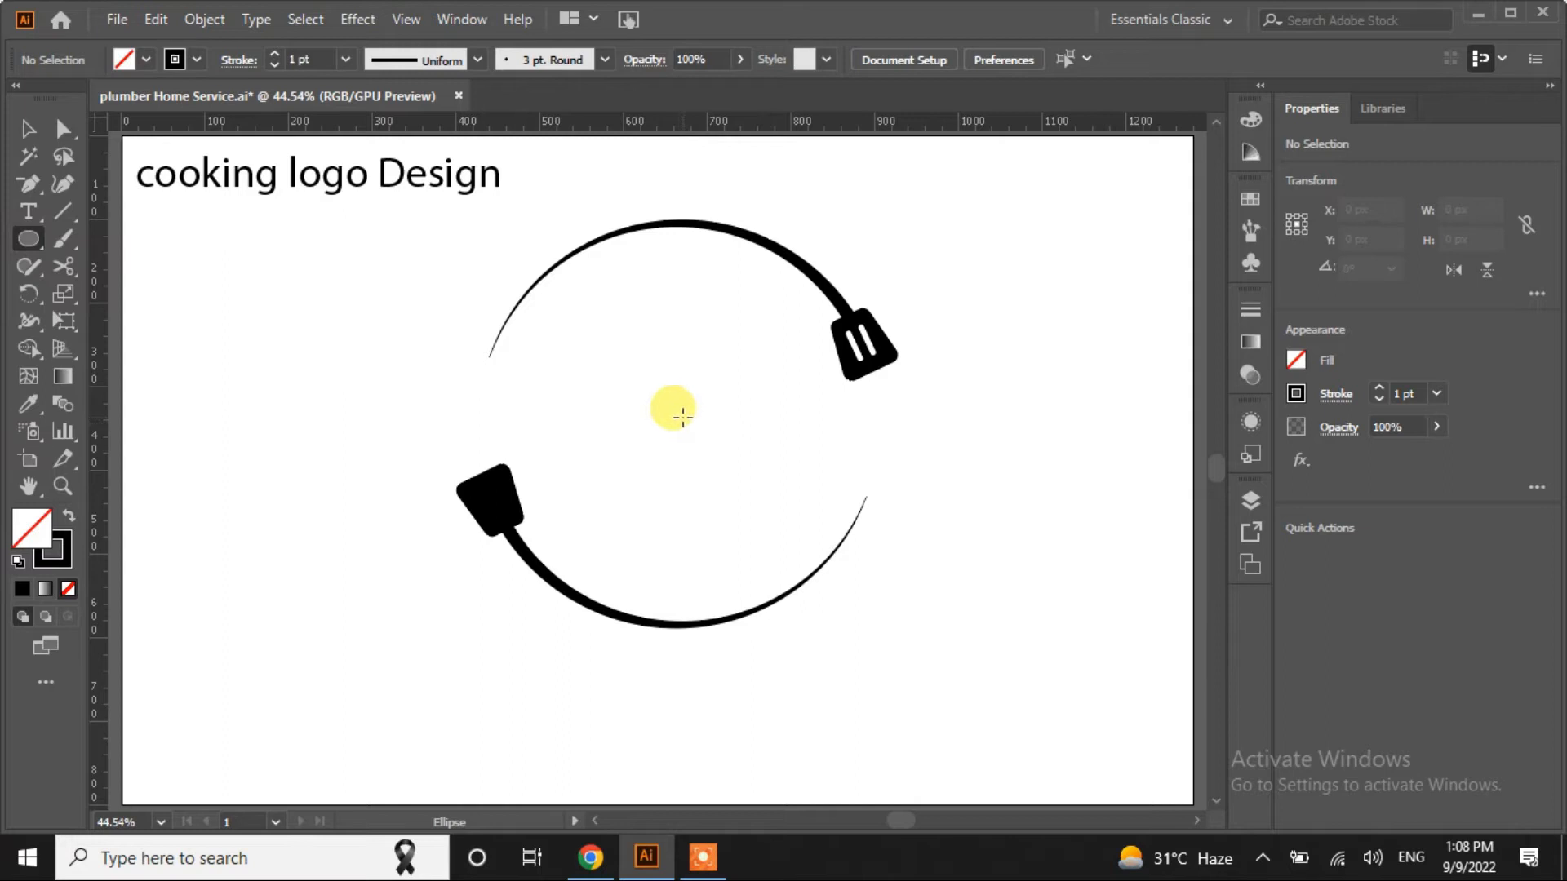
{"action": "mouse_move", "coordinate": [682, 417]}
{"action": "left_mouse_down"}
{"action": "mouse_move", "coordinate": [860, 632]}
{"action": "mouse_move", "coordinate": [871, 669]}
{"action": "left_mouse_up"}
{"action": "left_click_drag", "start_coordinate": [274, 58], "coordinate": [274, 59]}
{"action": "left_click", "coordinate": [28, 128]}
{"action": "left_click_drag", "start_coordinate": [932, 671], "coordinate": [897, 633]}
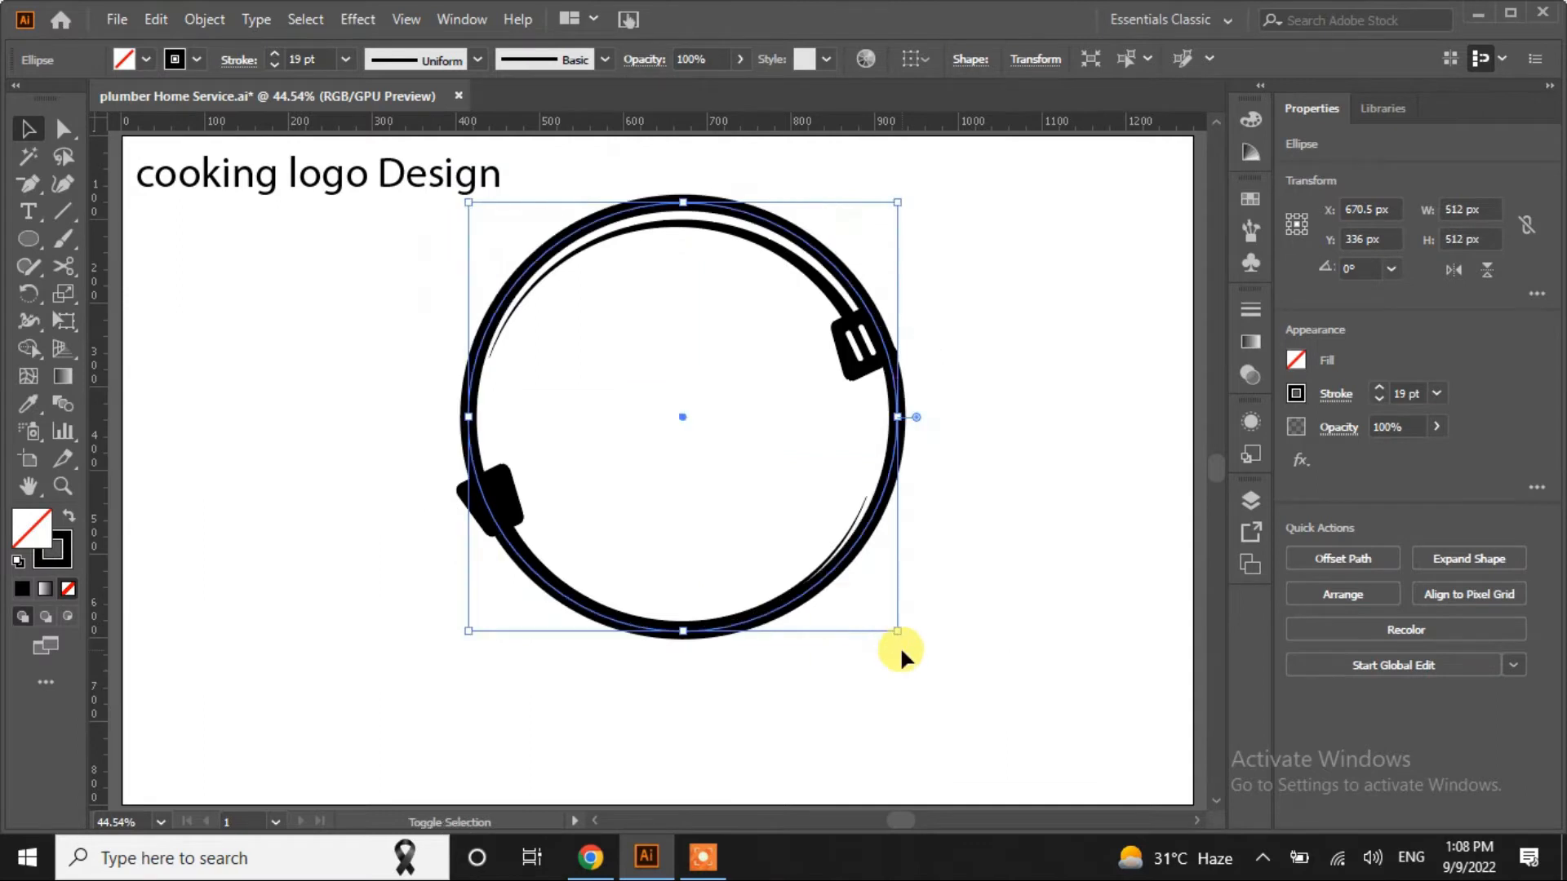
{"action": "left_click_drag", "start_coordinate": [898, 632], "coordinate": [903, 640]}
Nudge the outer circle 9 px left and 8 px down to center it around the utensils
{"action": "key", "text": "Left"}
{"action": "key", "text": "Left"}
{"action": "key", "text": "Left"}
{"action": "key", "text": "Left"}
{"action": "key", "text": "Left"}
{"action": "key", "text": "Left"}
{"action": "key", "text": "Left"}
{"action": "key", "text": "Left"}
{"action": "key", "text": "Left"}
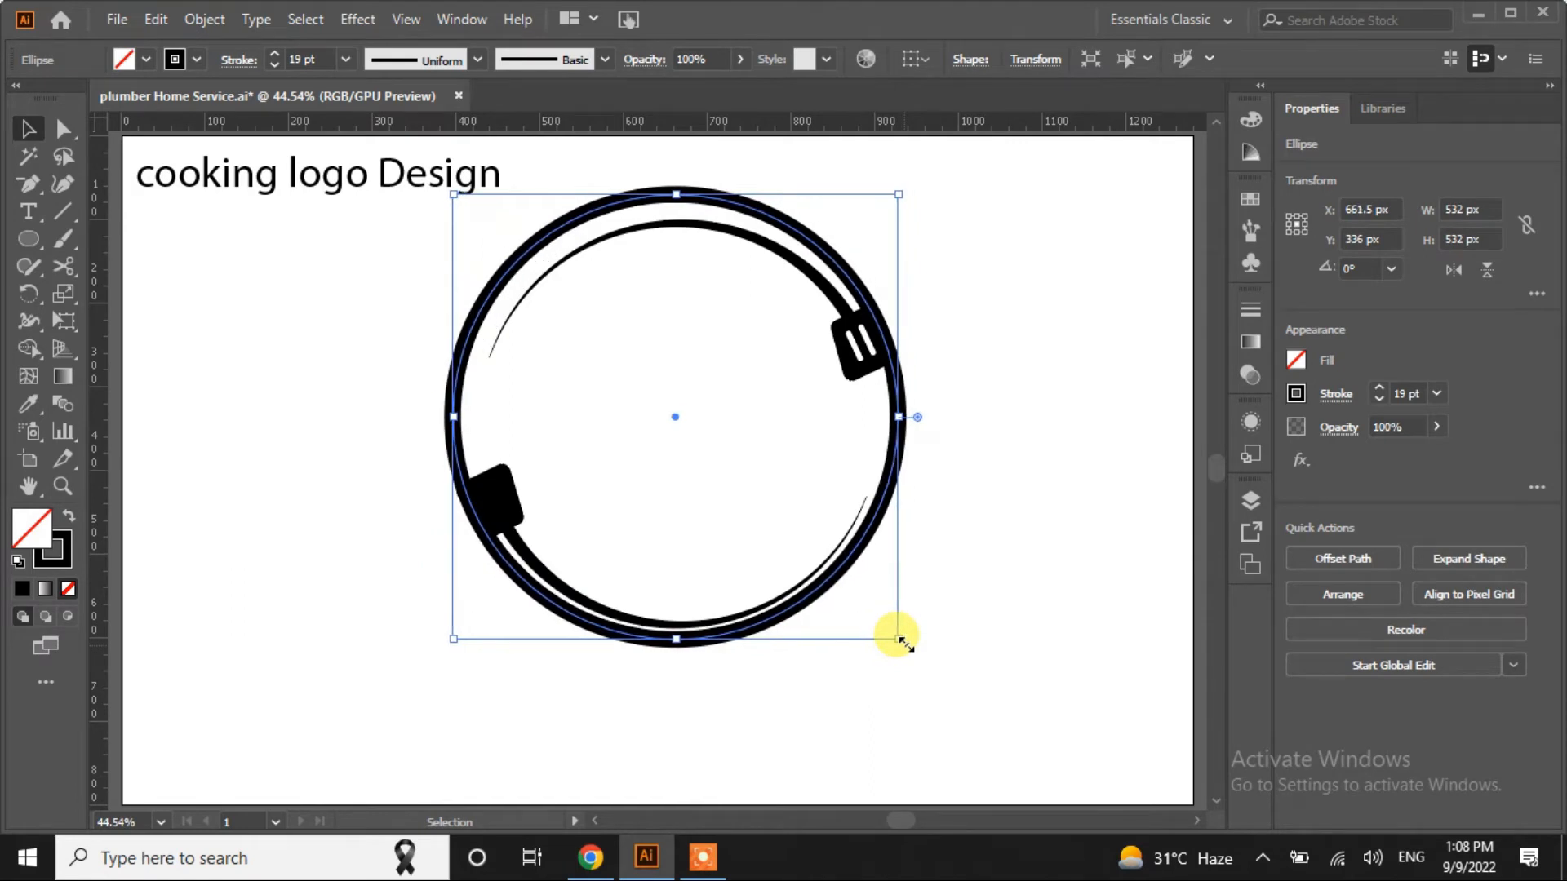
{"action": "key", "text": "Down"}
{"action": "key", "text": "Down"}
{"action": "key", "text": "Down"}
{"action": "key", "text": "Down"}
{"action": "key", "text": "Down"}
{"action": "key", "text": "Down"}
{"action": "key", "text": "Down"}
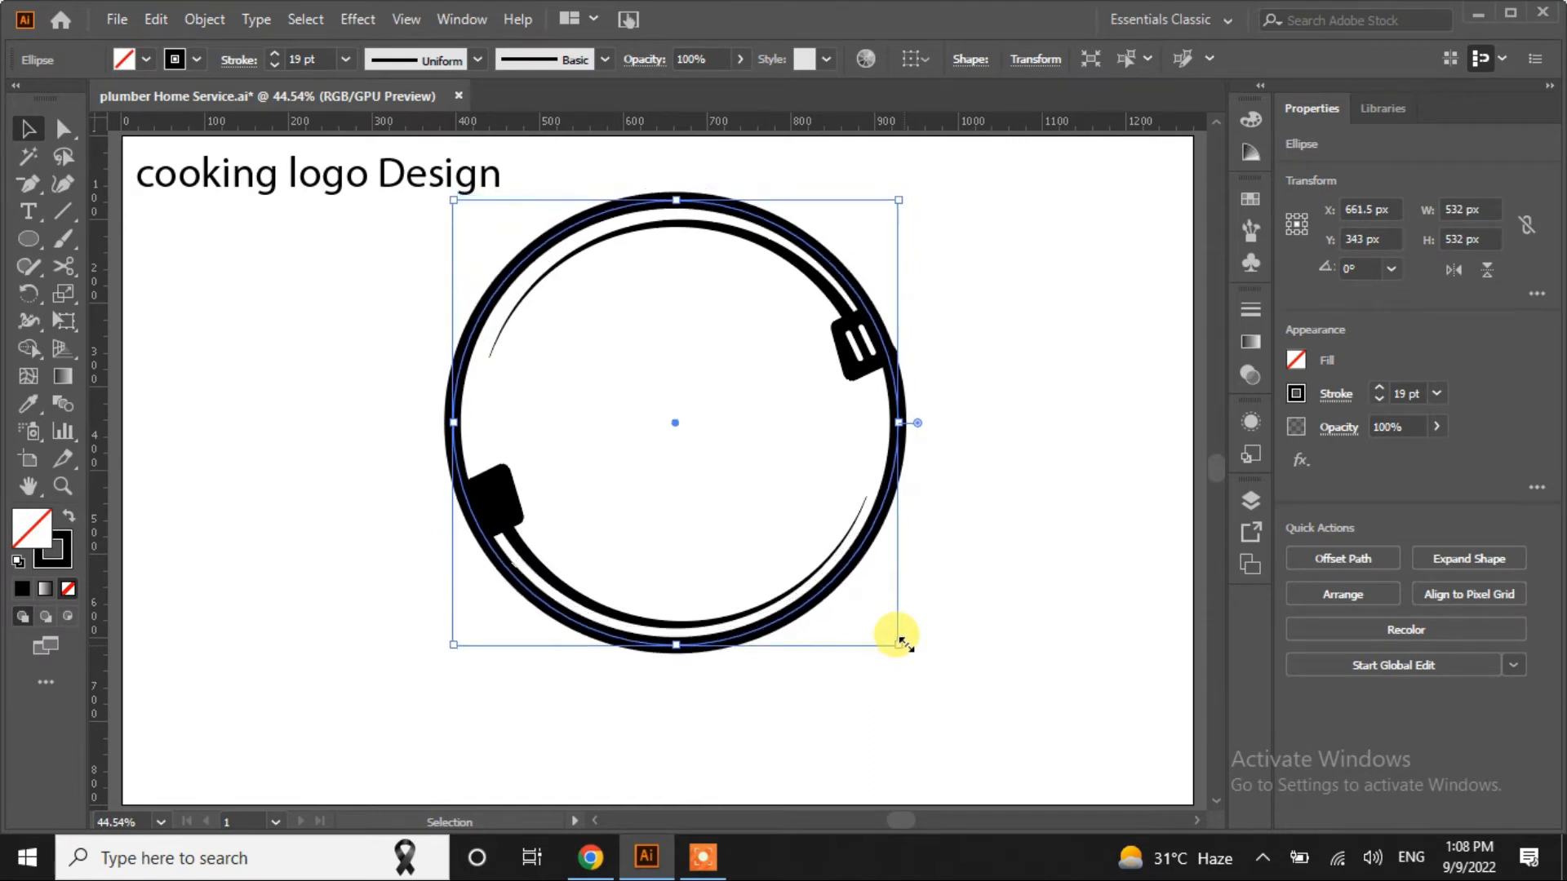
{"action": "key", "text": "Down"}
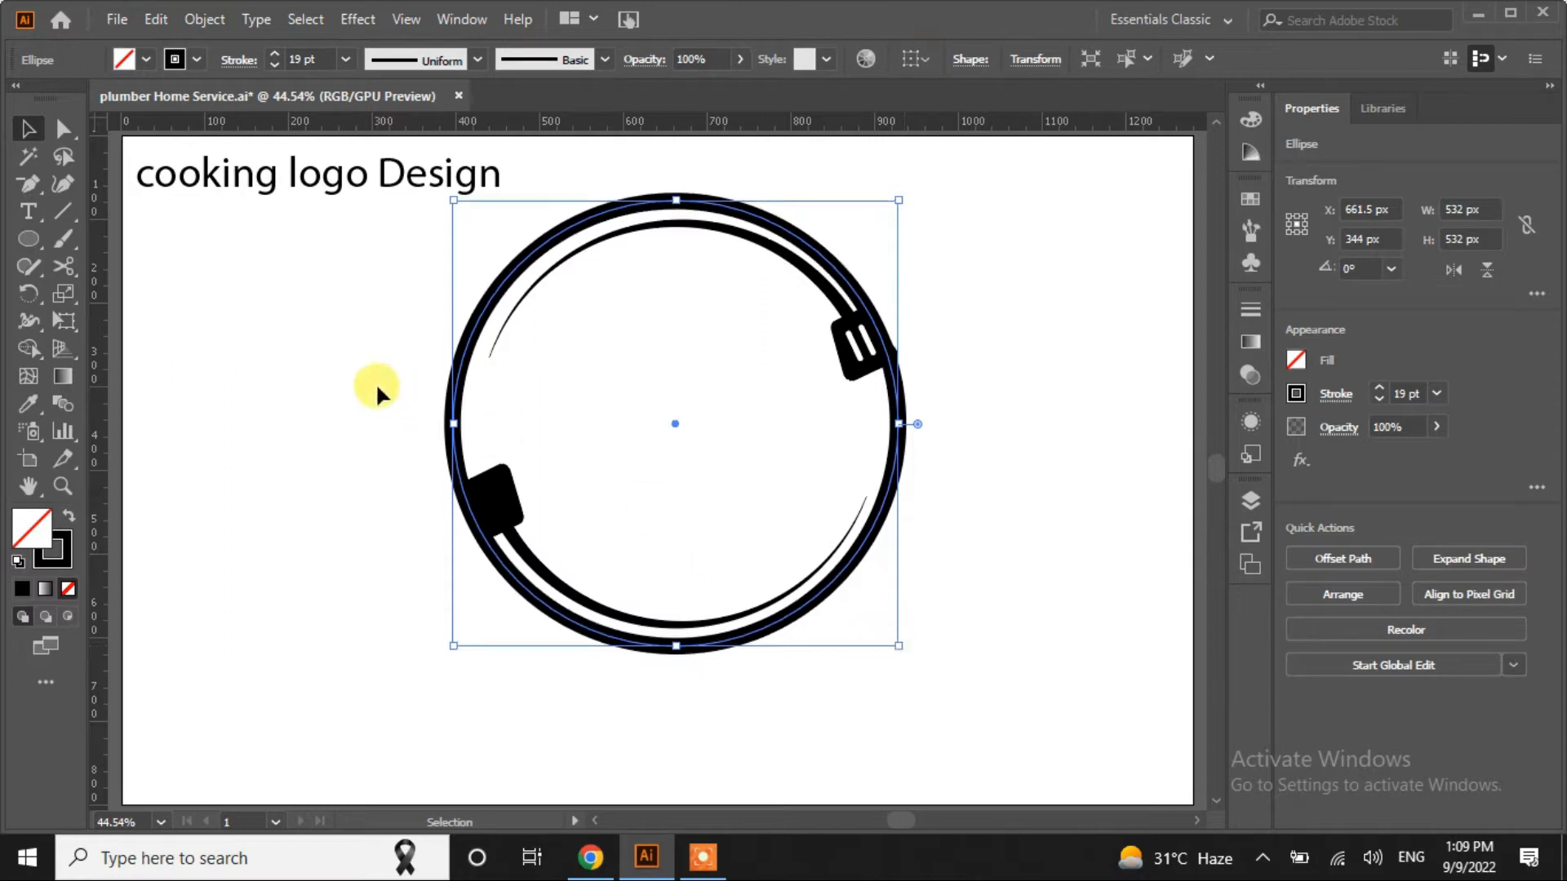
Thin the outer circle's stroke weight to 15 pt and deselect it
{"action": "left_click", "coordinate": [273, 67]}
{"action": "left_click", "coordinate": [272, 67]}
{"action": "left_click", "coordinate": [272, 67]}
{"action": "left_click", "coordinate": [273, 67]}
{"action": "left_click", "coordinate": [273, 66]}
{"action": "left_click", "coordinate": [273, 67]}
{"action": "left_click", "coordinate": [273, 67]}
{"action": "left_click", "coordinate": [273, 67]}
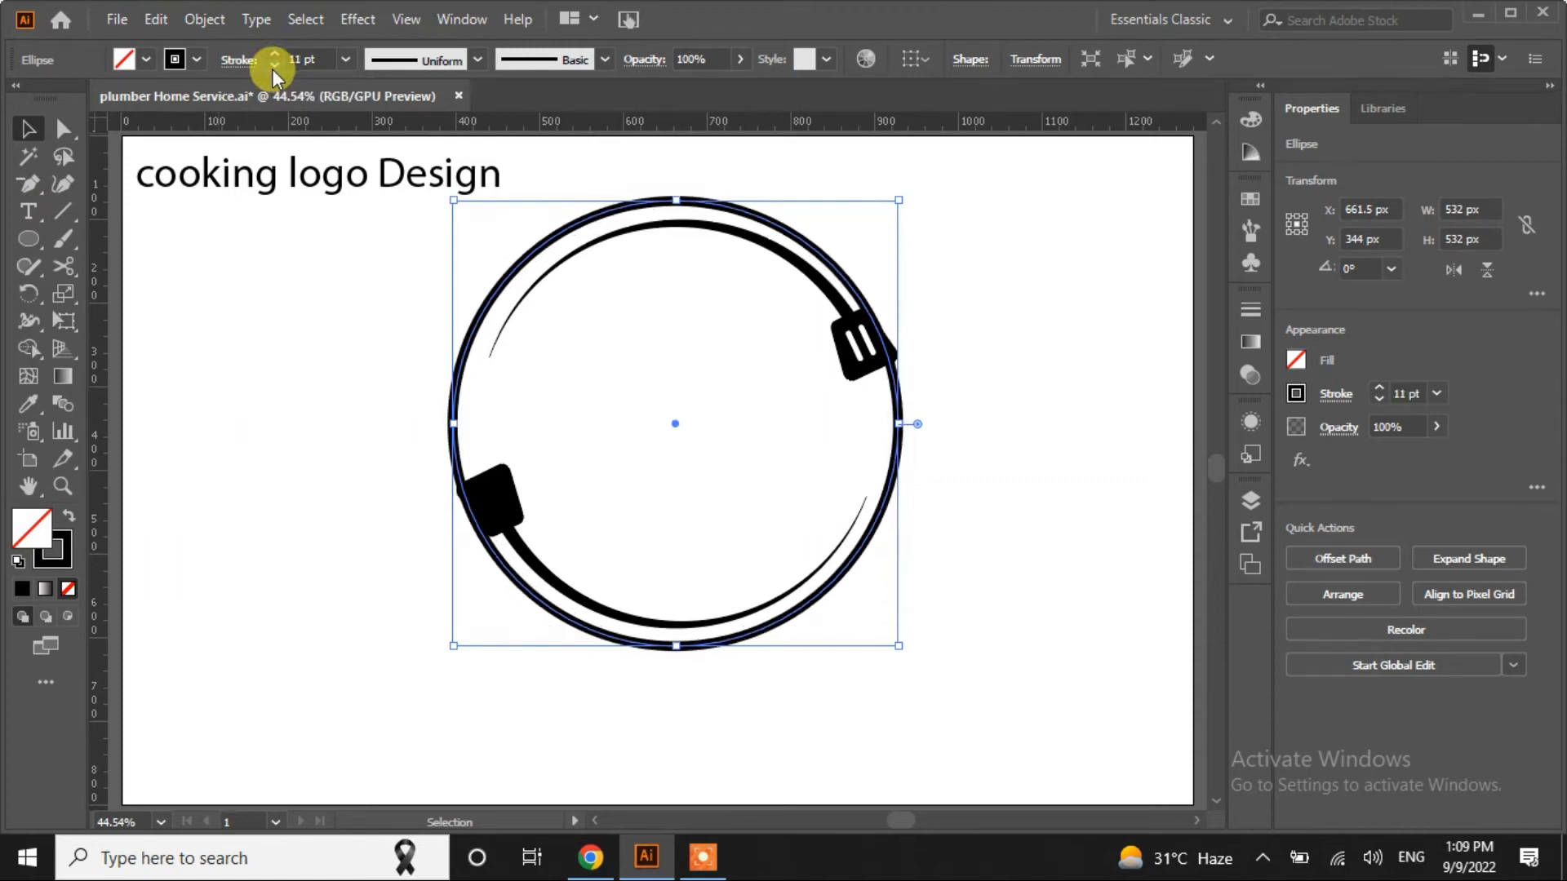
{"action": "left_click", "coordinate": [273, 54]}
{"action": "left_click", "coordinate": [273, 54]}
{"action": "left_click", "coordinate": [273, 54]}
{"action": "left_click", "coordinate": [272, 53]}
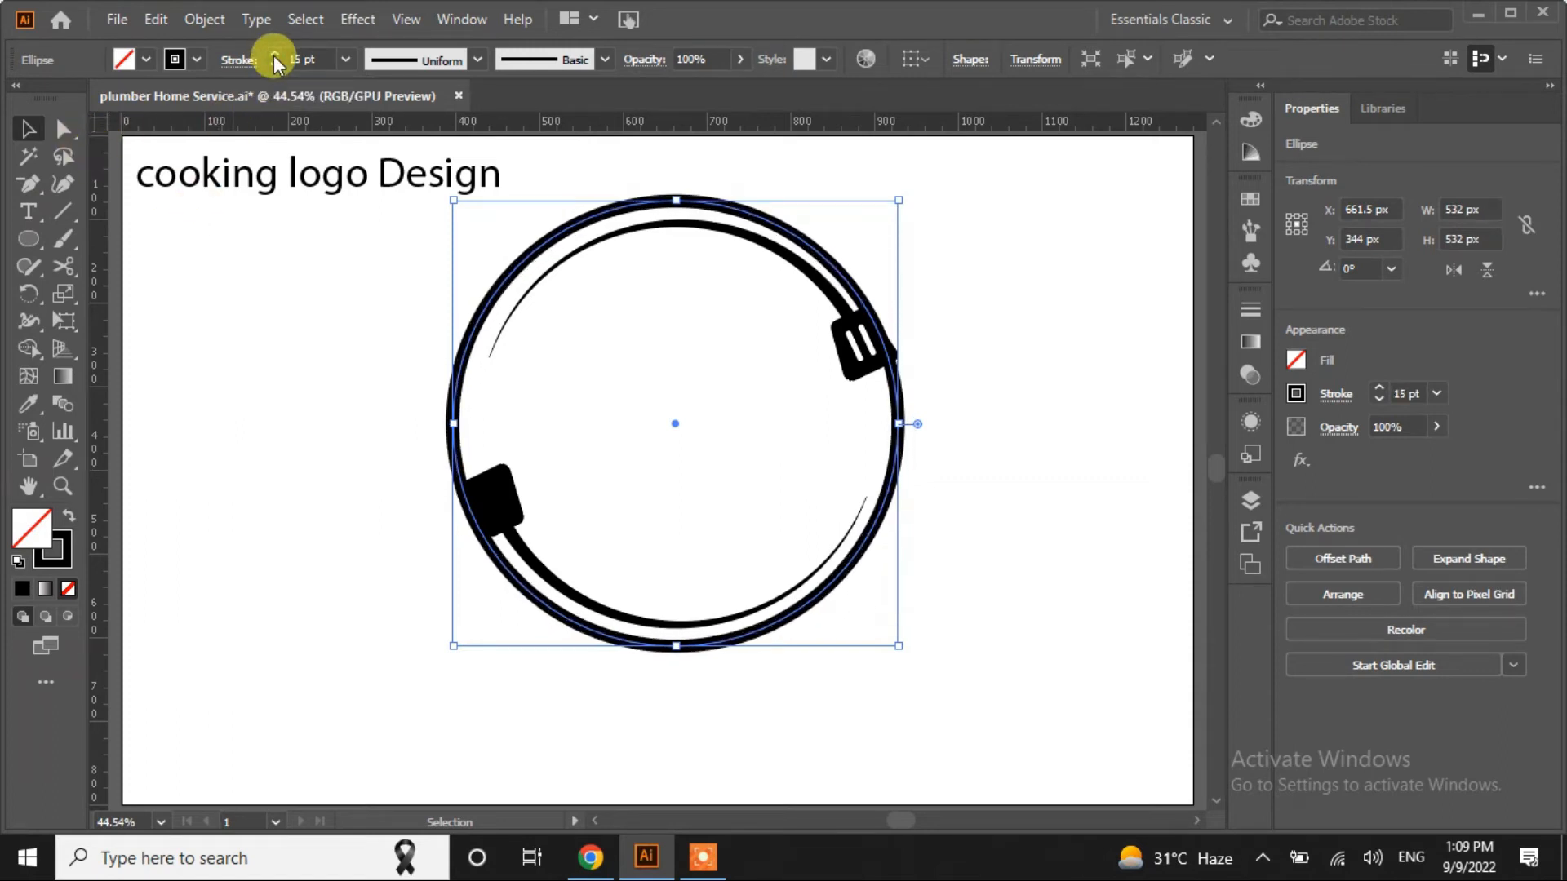
{"action": "left_click", "coordinate": [274, 341]}
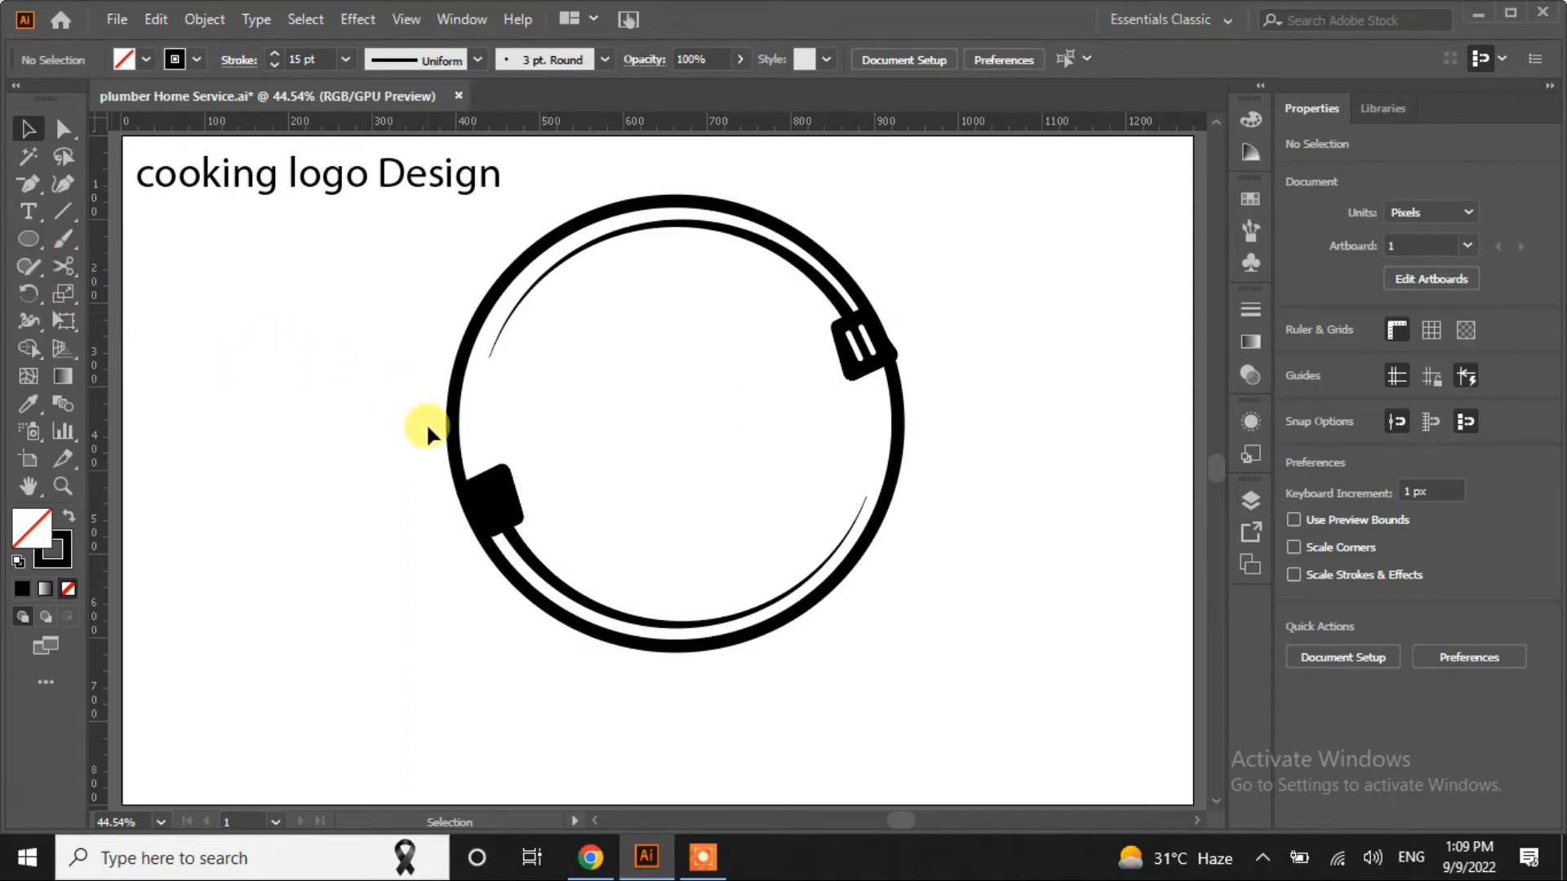
Cut the outer circle into upper and lower halves with the Scissors tool, just above its left and right midpoints
{"action": "left_click", "coordinate": [453, 425]}
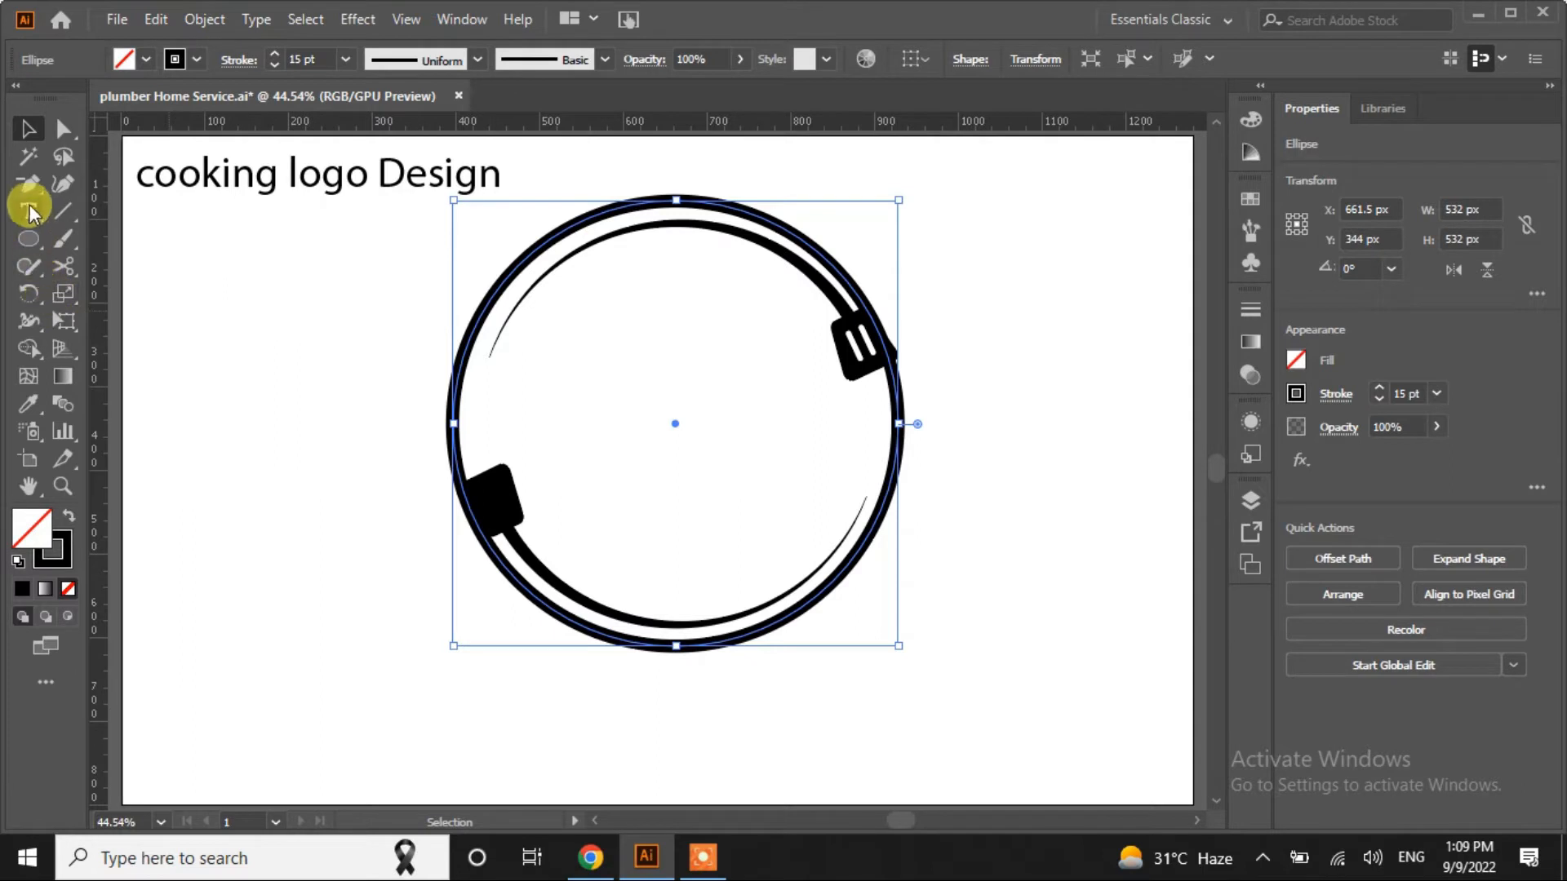
{"action": "left_click", "coordinate": [63, 266]}
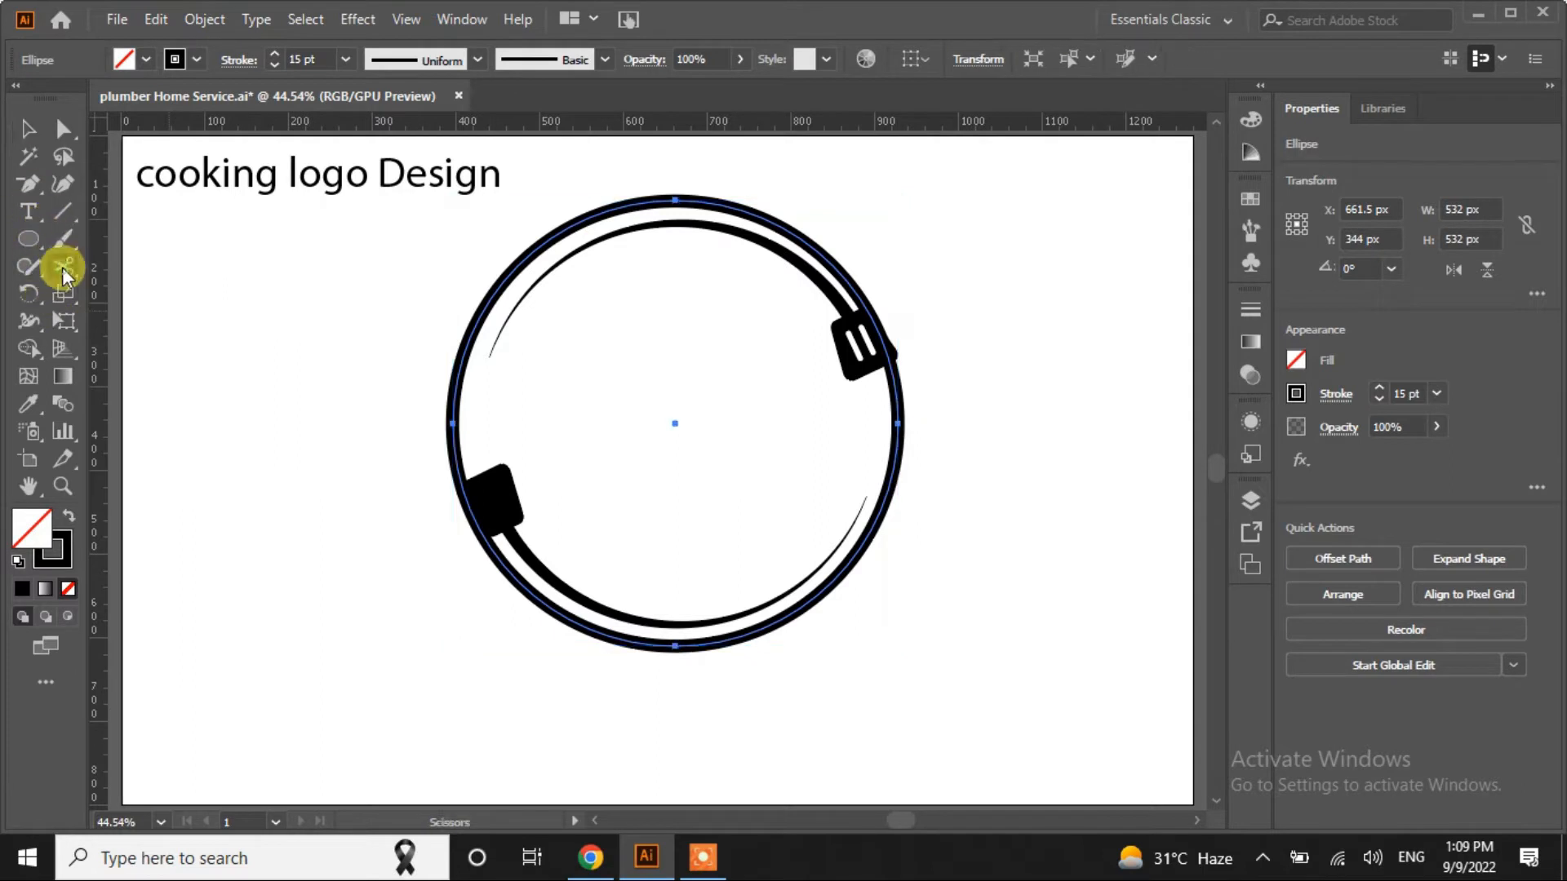
{"action": "left_click", "coordinate": [453, 412]}
{"action": "left_click", "coordinate": [898, 415]}
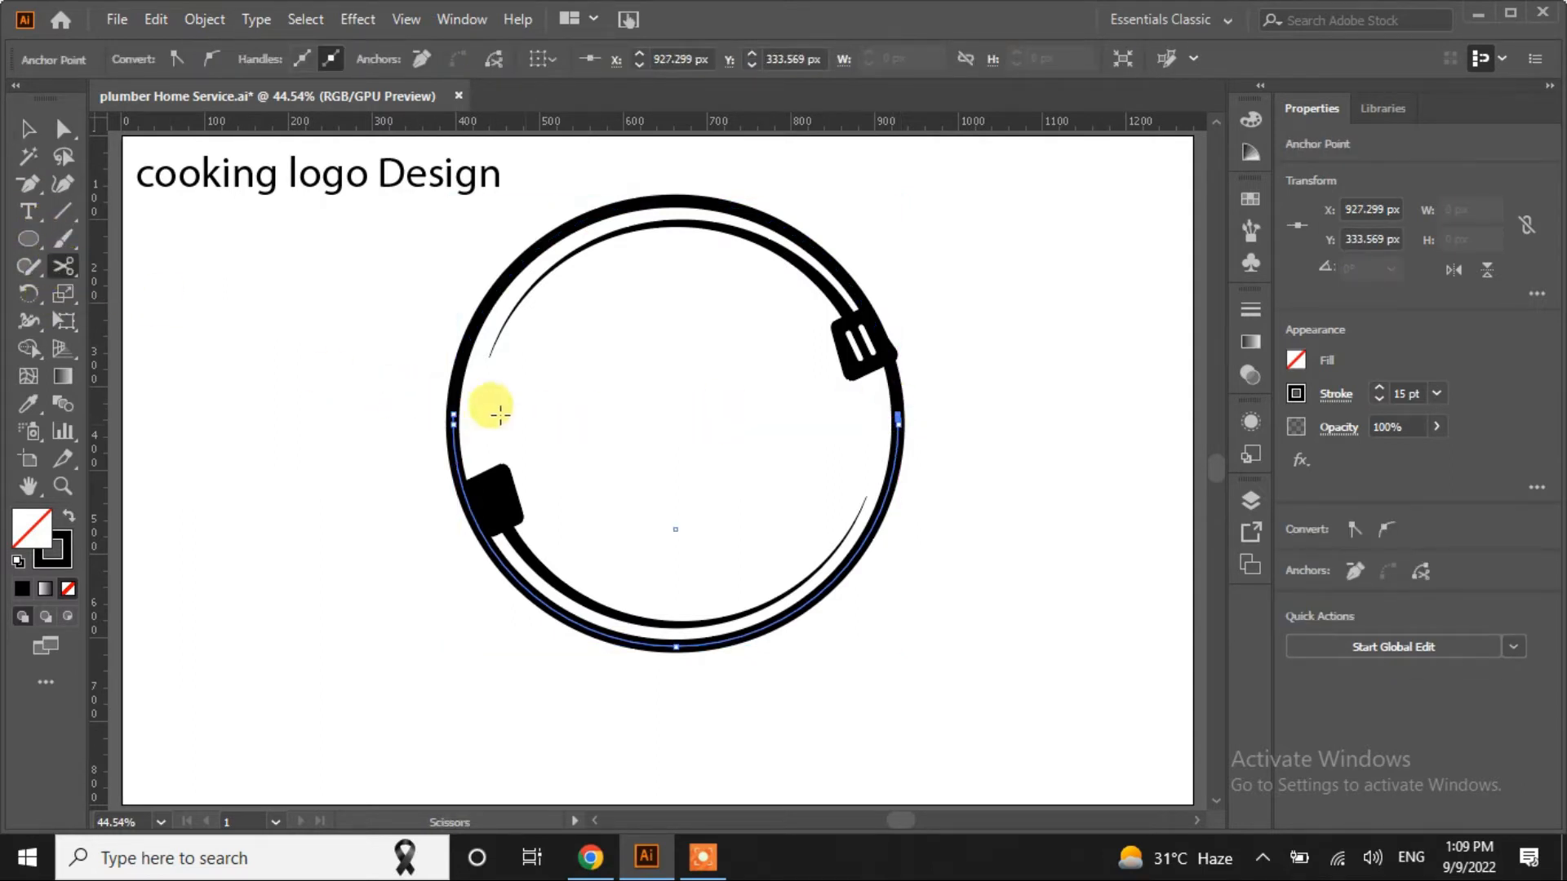
{"action": "left_click", "coordinate": [28, 128]}
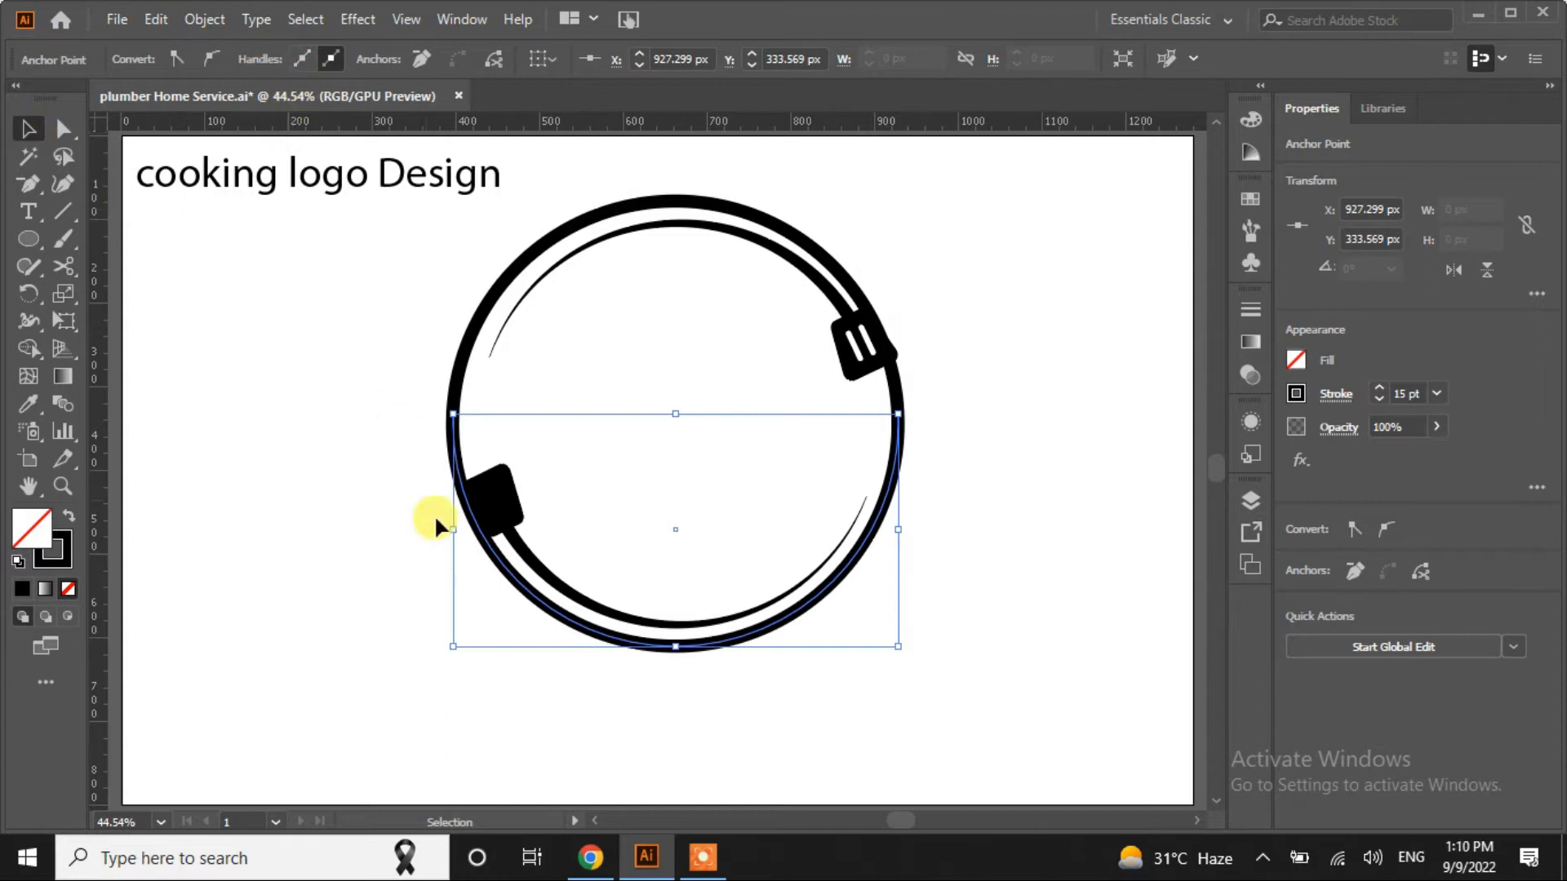
{"action": "left_click", "coordinate": [306, 351]}
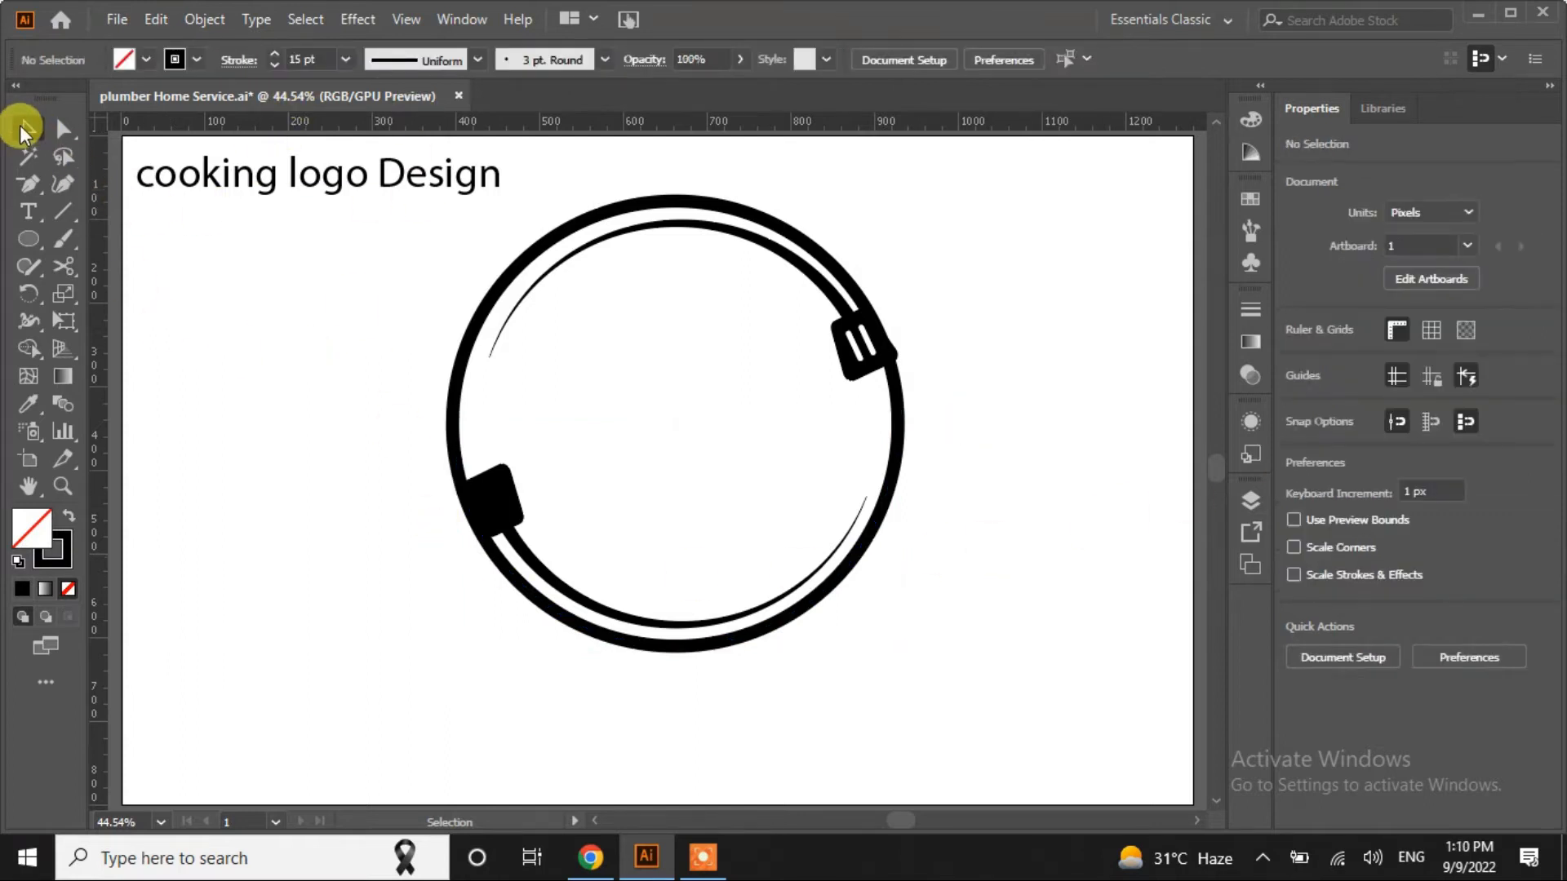
Apply the triangular tapered width profile to the outer circle's lower half and its upper half
{"action": "left_click", "coordinate": [517, 588]}
{"action": "left_click", "coordinate": [404, 58]}
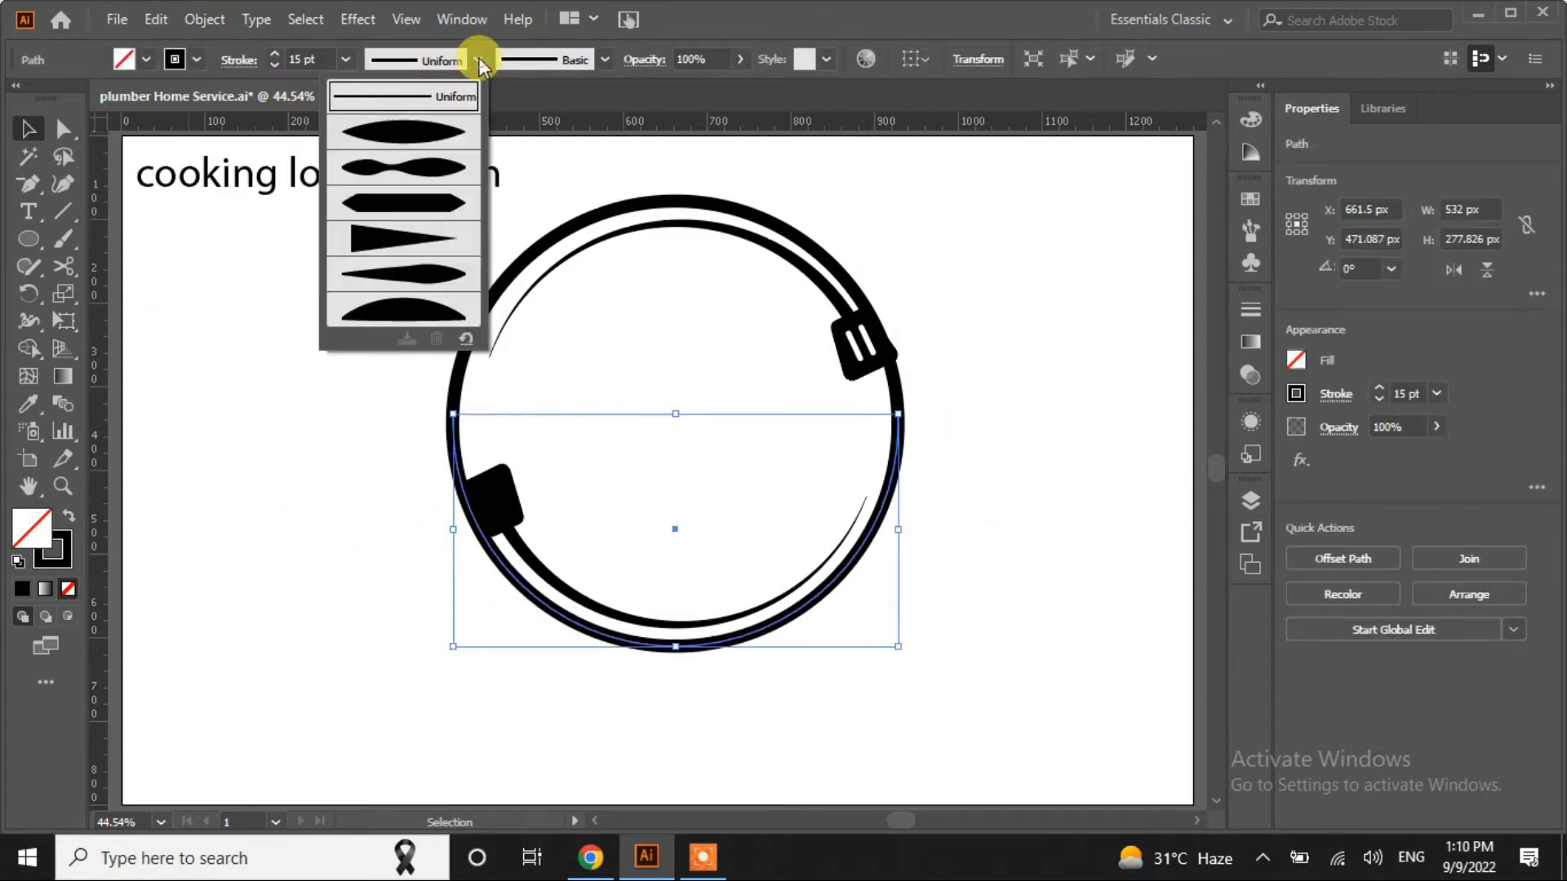
{"action": "left_click", "coordinate": [408, 233]}
{"action": "left_click", "coordinate": [522, 249]}
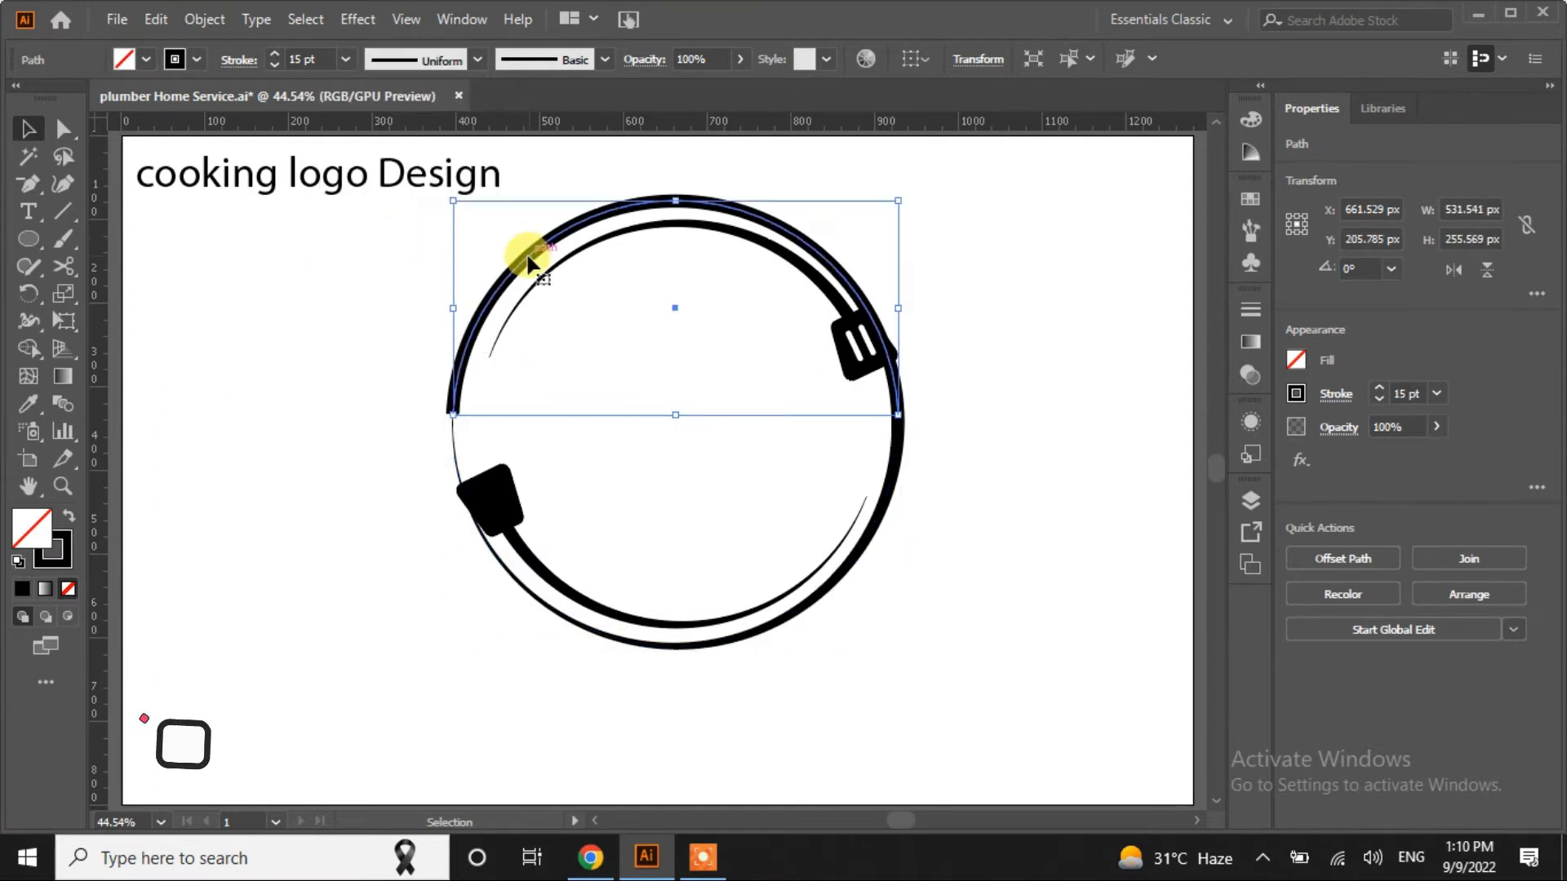
{"action": "left_click", "coordinate": [478, 61]}
{"action": "left_click", "coordinate": [414, 231]}
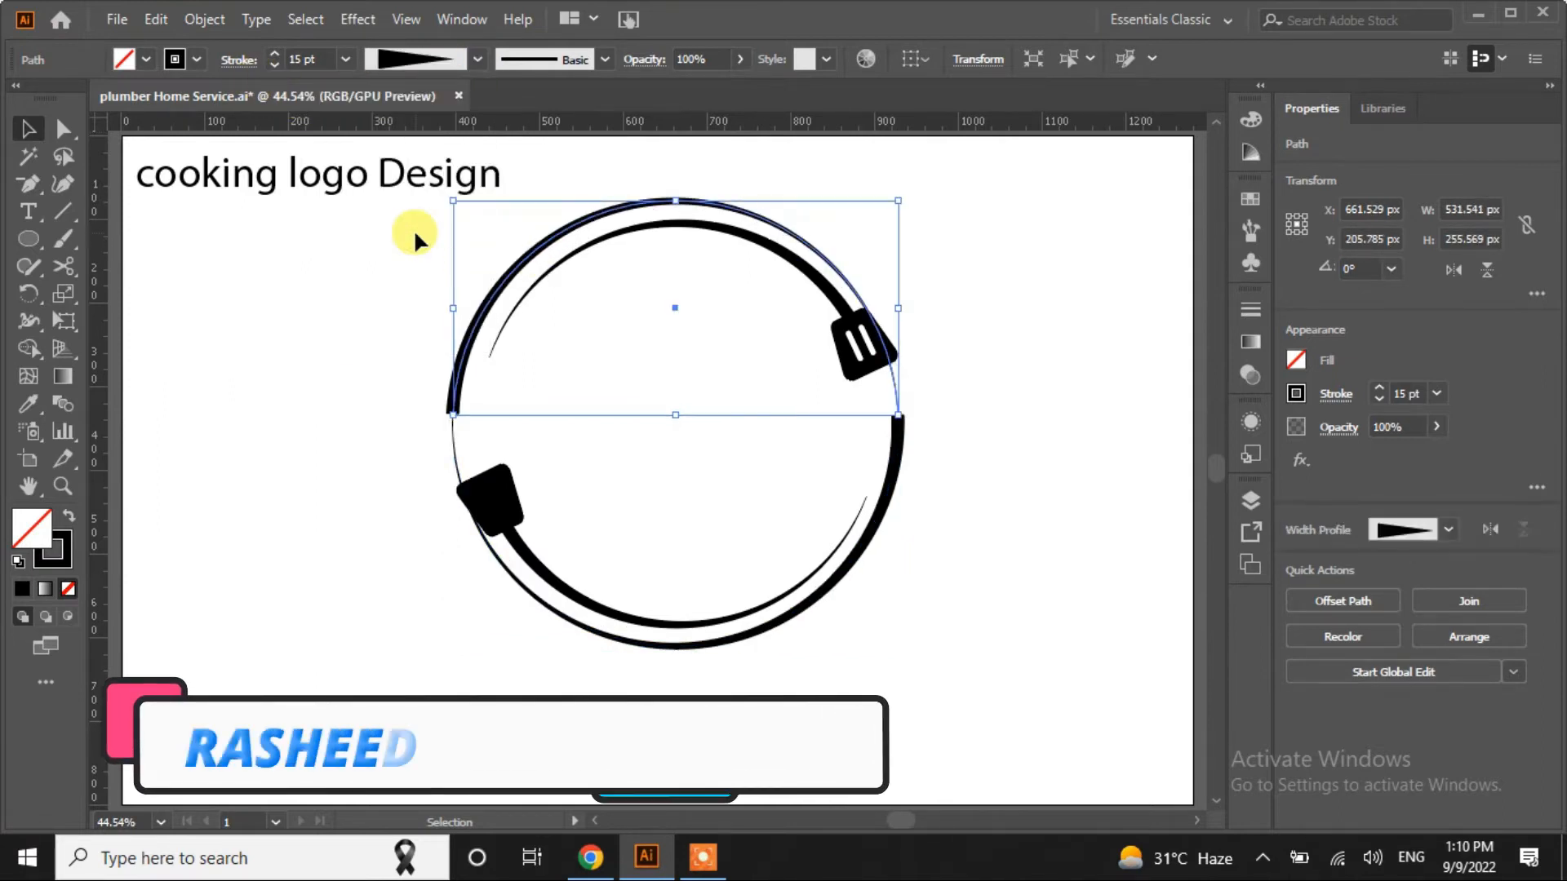
{"action": "left_click", "coordinate": [252, 367]}
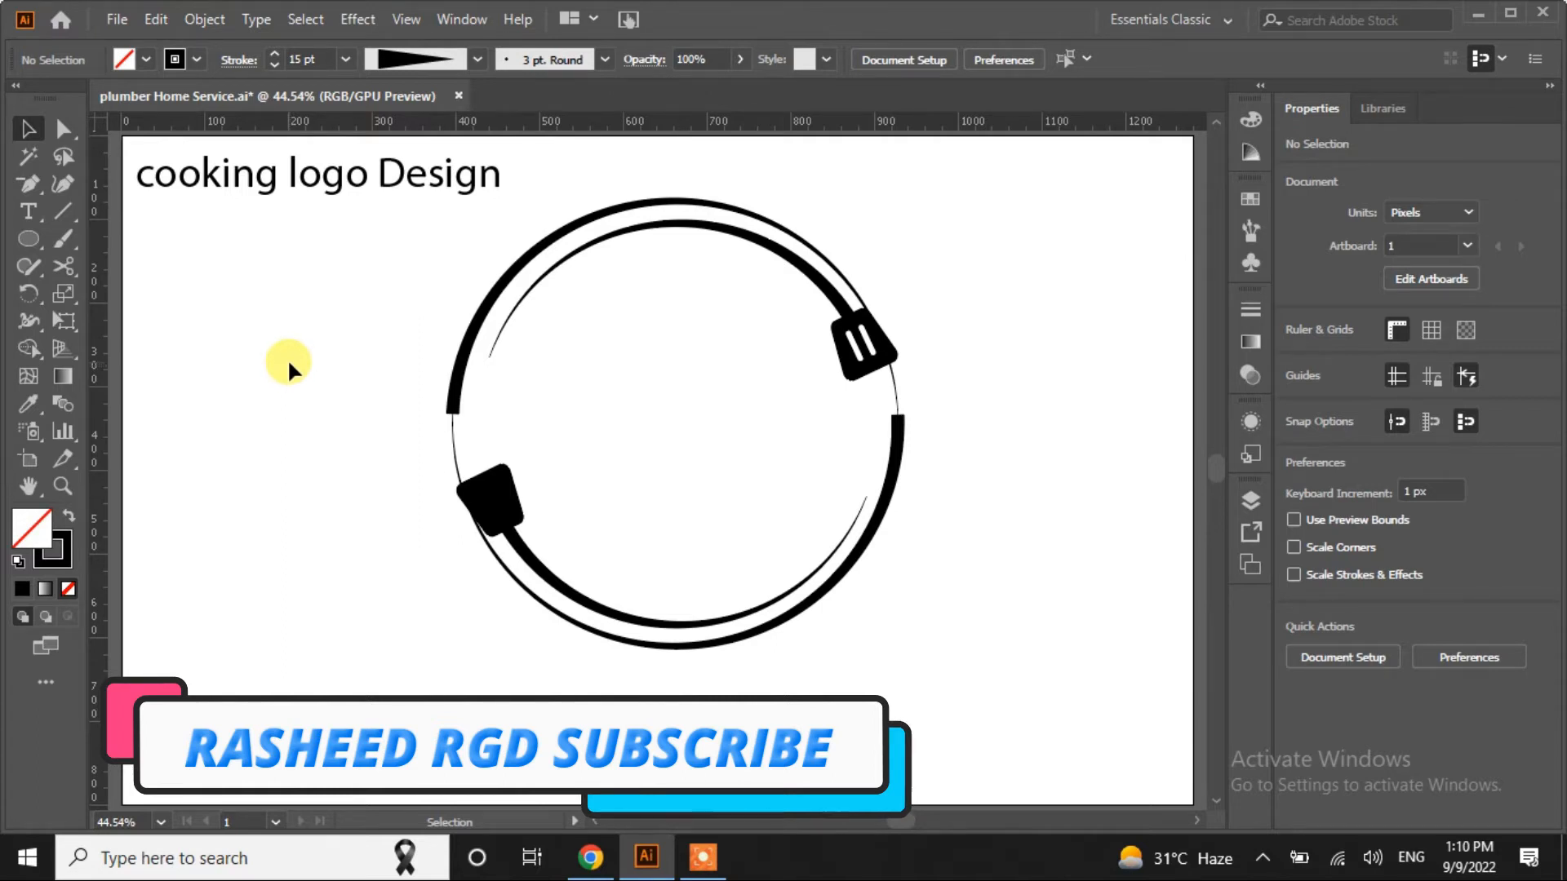
Select both tapered outer arcs and nudge them 4 px to the right
{"action": "left_click", "coordinate": [454, 368]}
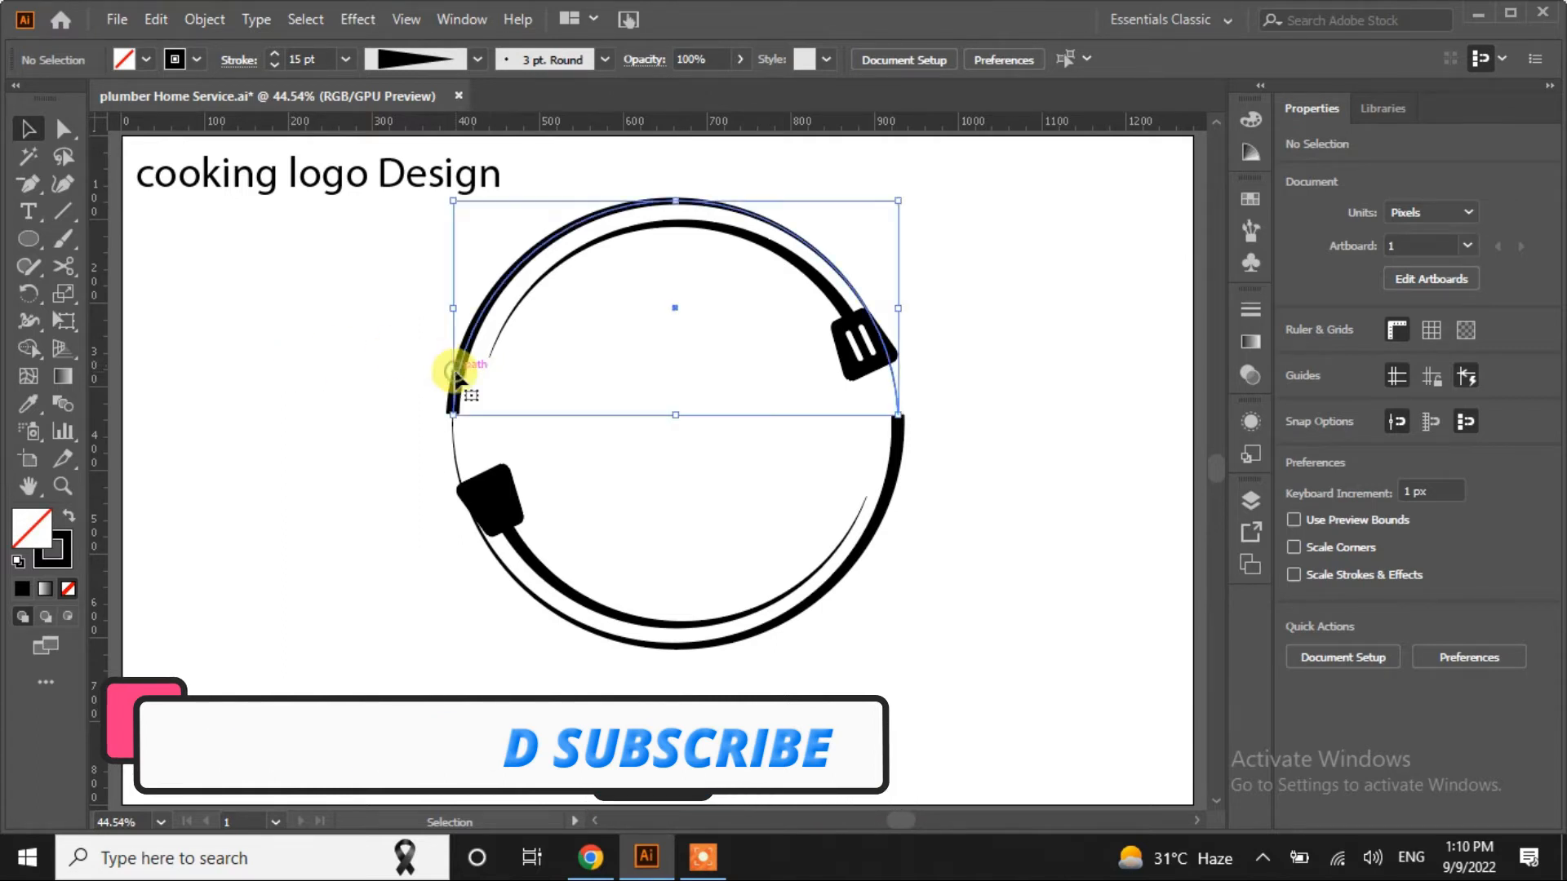
{"action": "left_click", "coordinate": [561, 620], "text": "shift"}
{"action": "key", "text": "Right"}
{"action": "key", "text": "Right"}
{"action": "key", "text": "Right"}
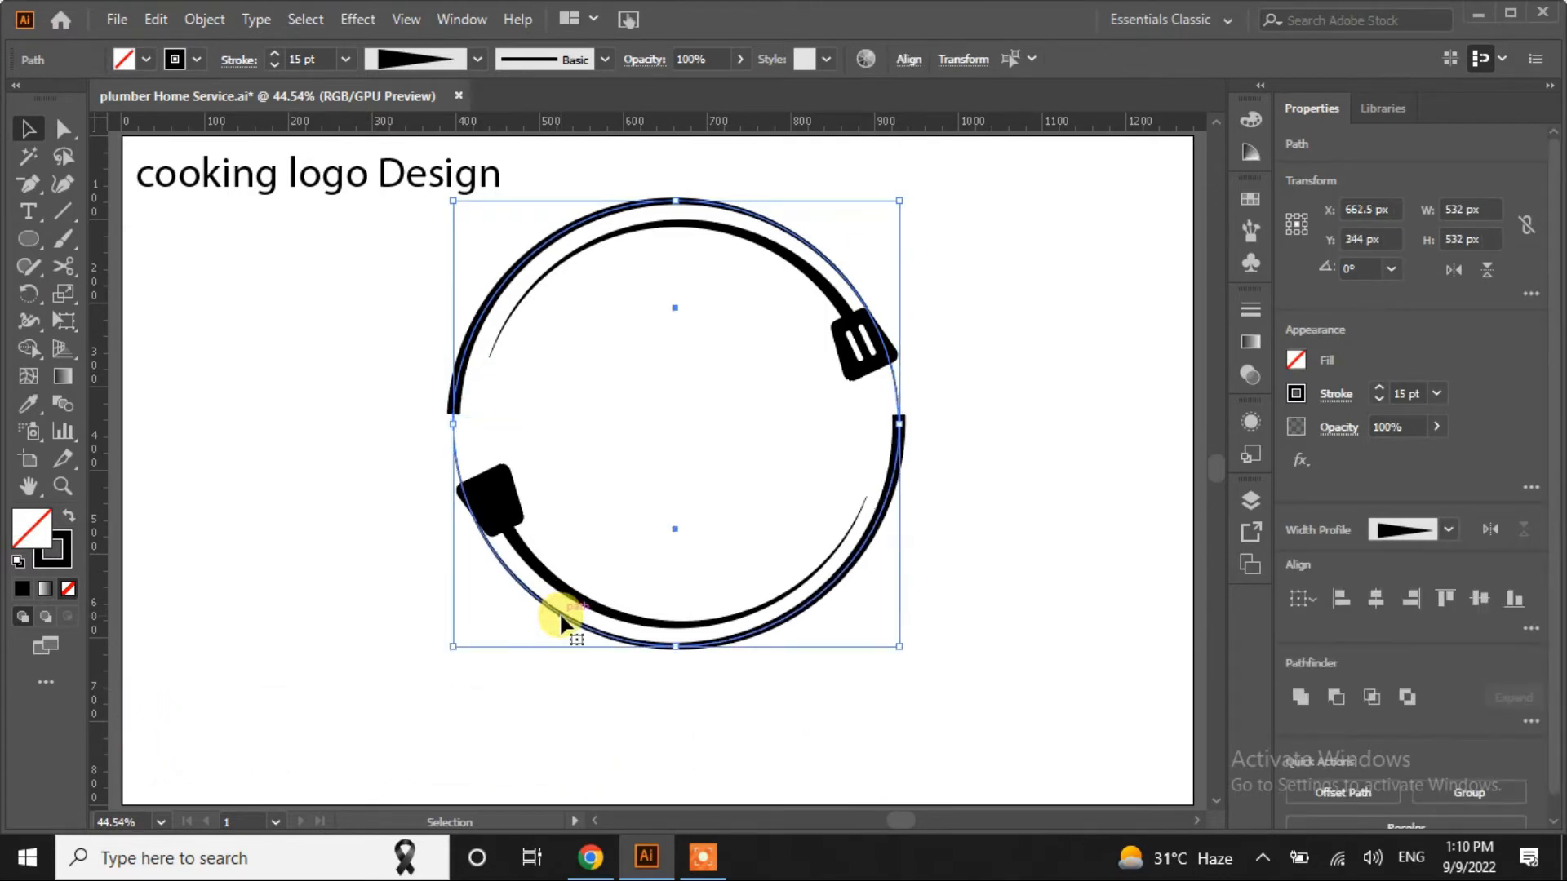
{"action": "key", "text": "Right"}
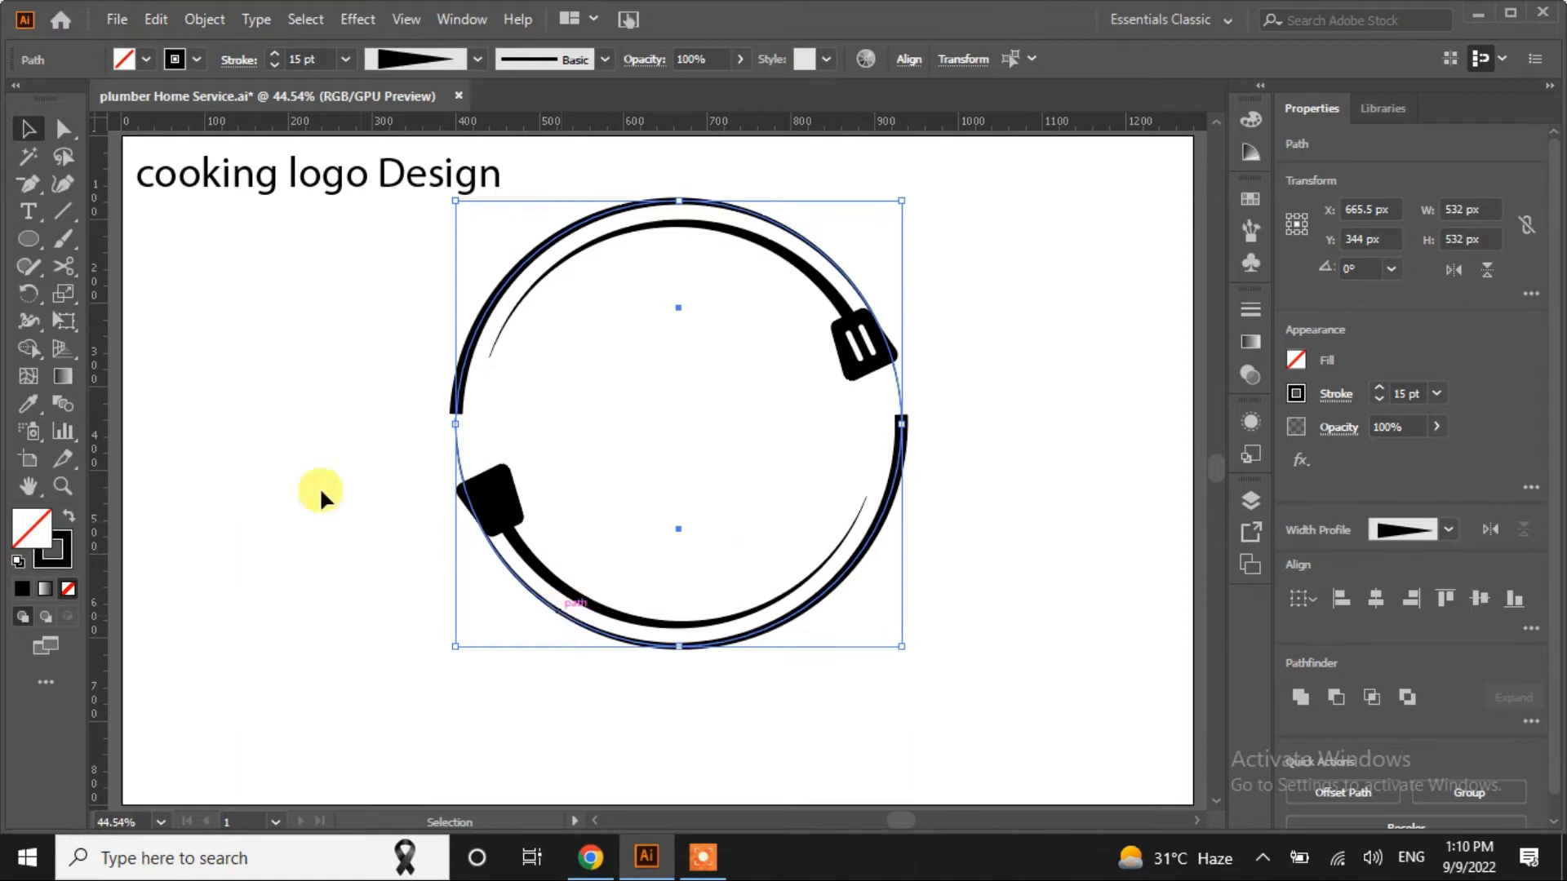
Cut the outer arcs beside both spatula heads with the Scissors tool and delete the cut-off thin tail segments
{"action": "left_click", "coordinate": [64, 267]}
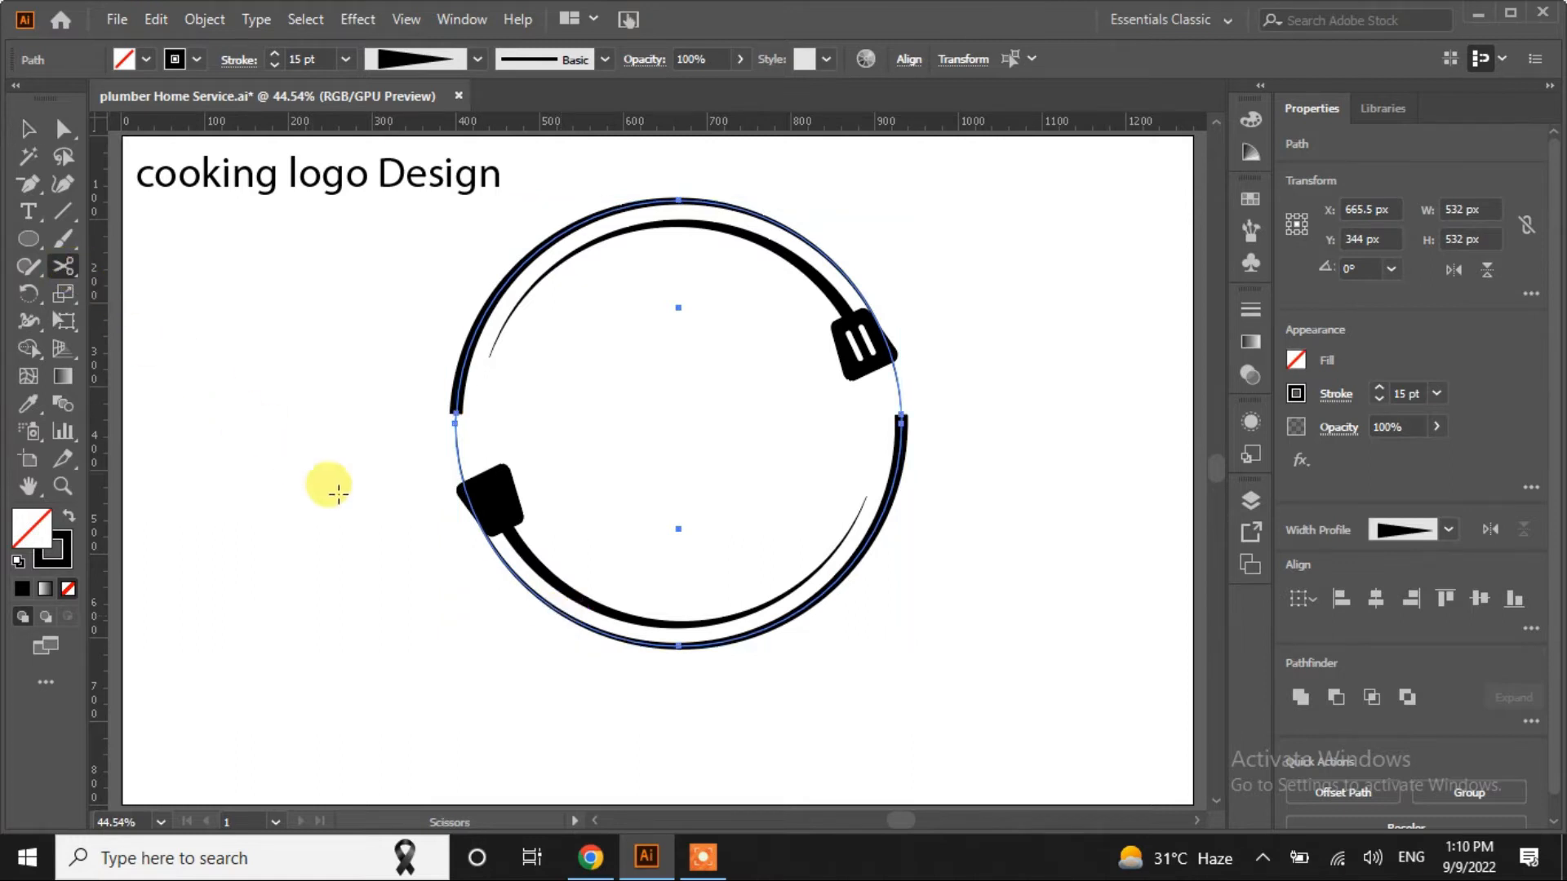
{"action": "left_click", "coordinate": [493, 553]}
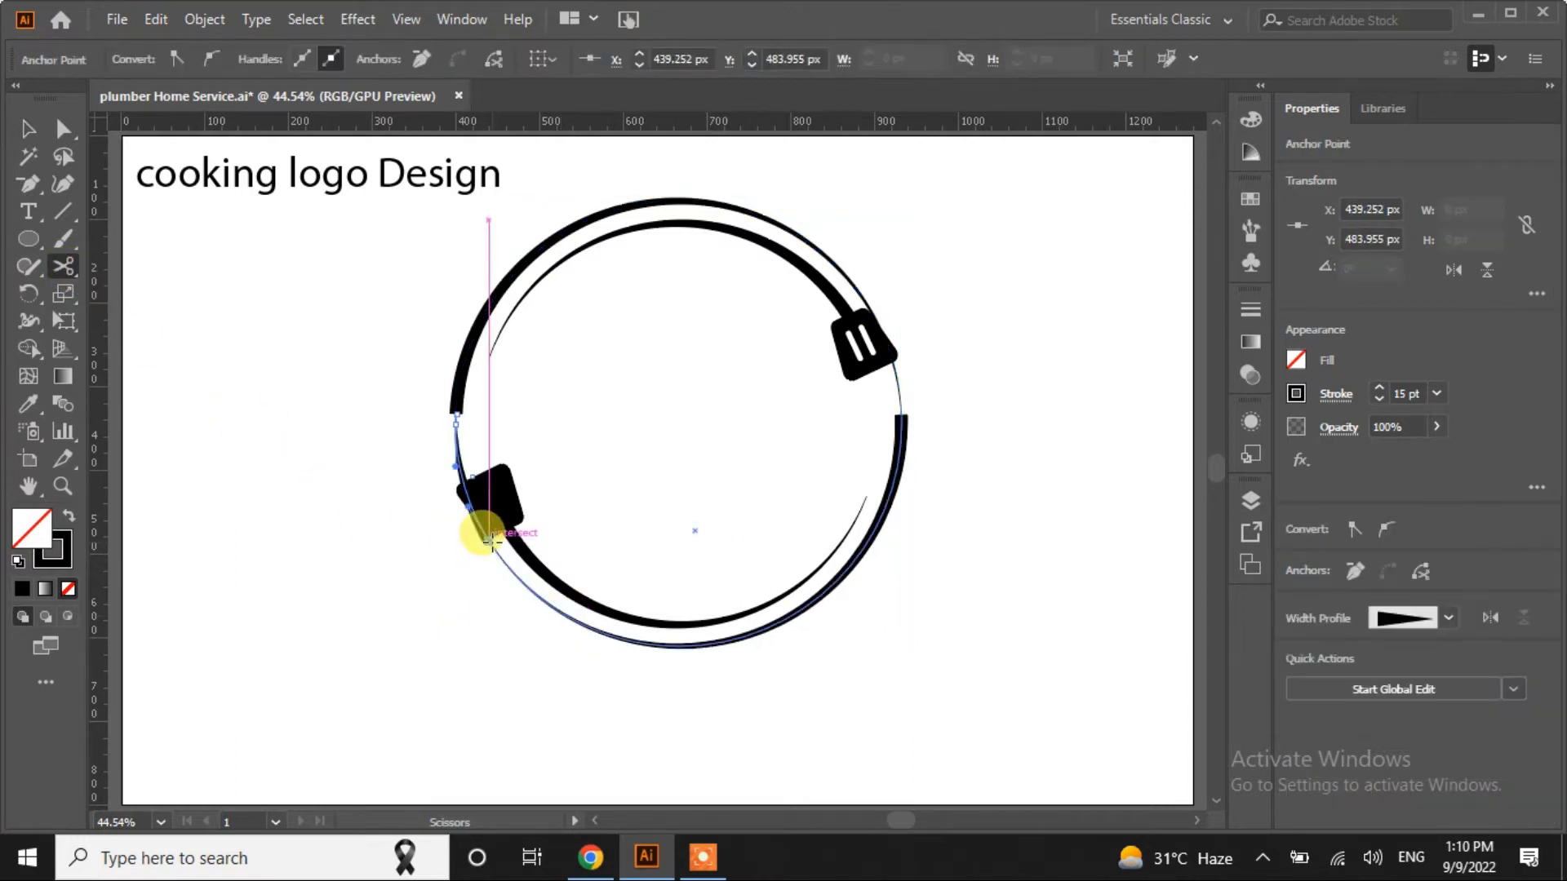
{"action": "left_click", "coordinate": [860, 293]}
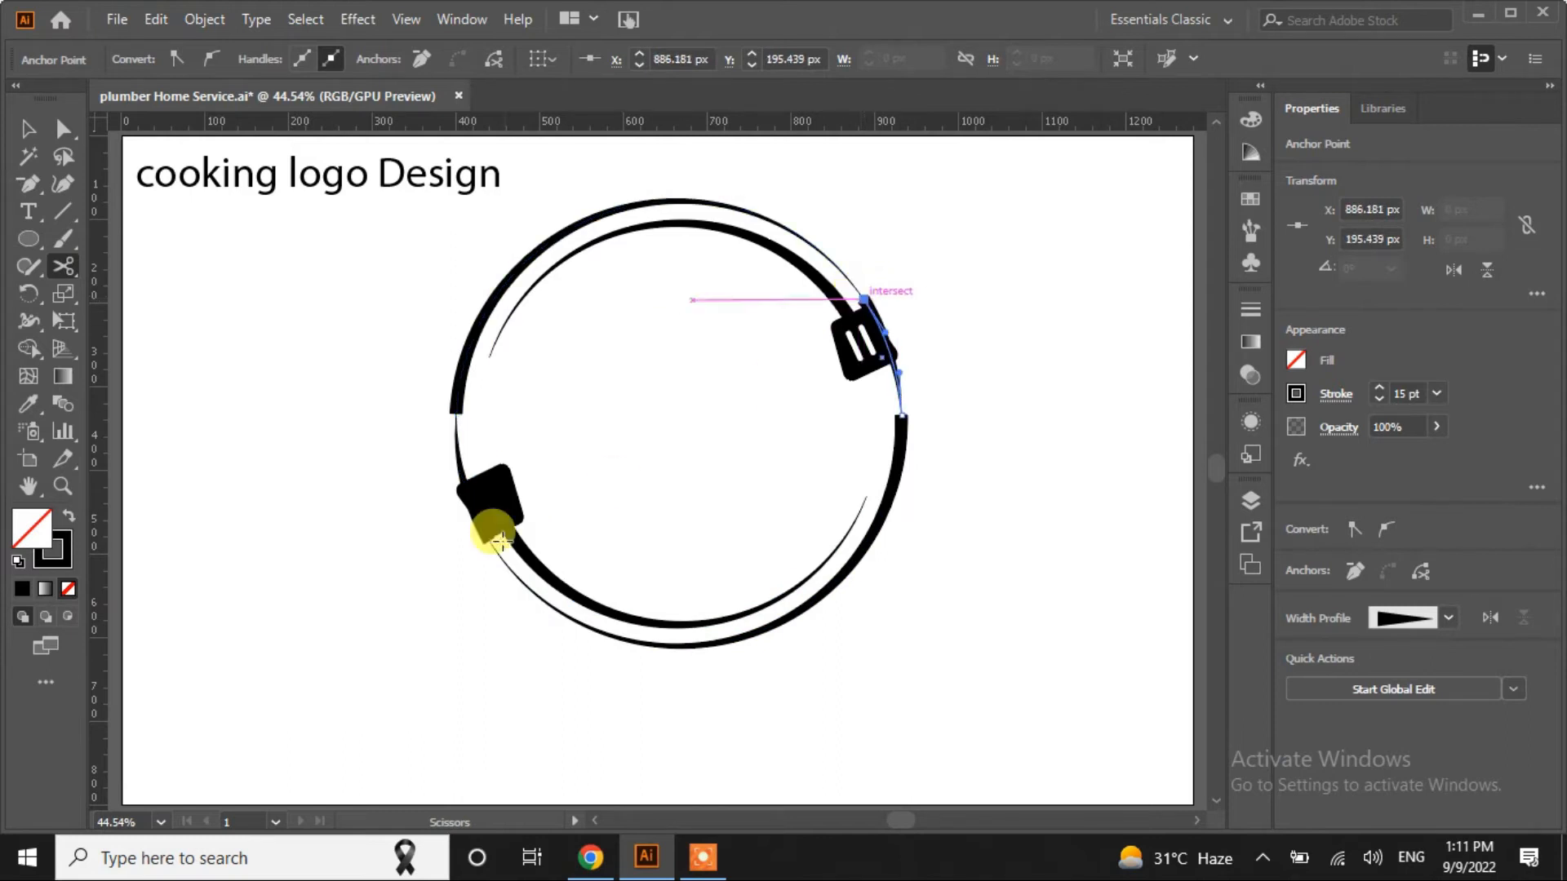
{"action": "key", "text": "Delete"}
{"action": "key", "text": "Delete"}
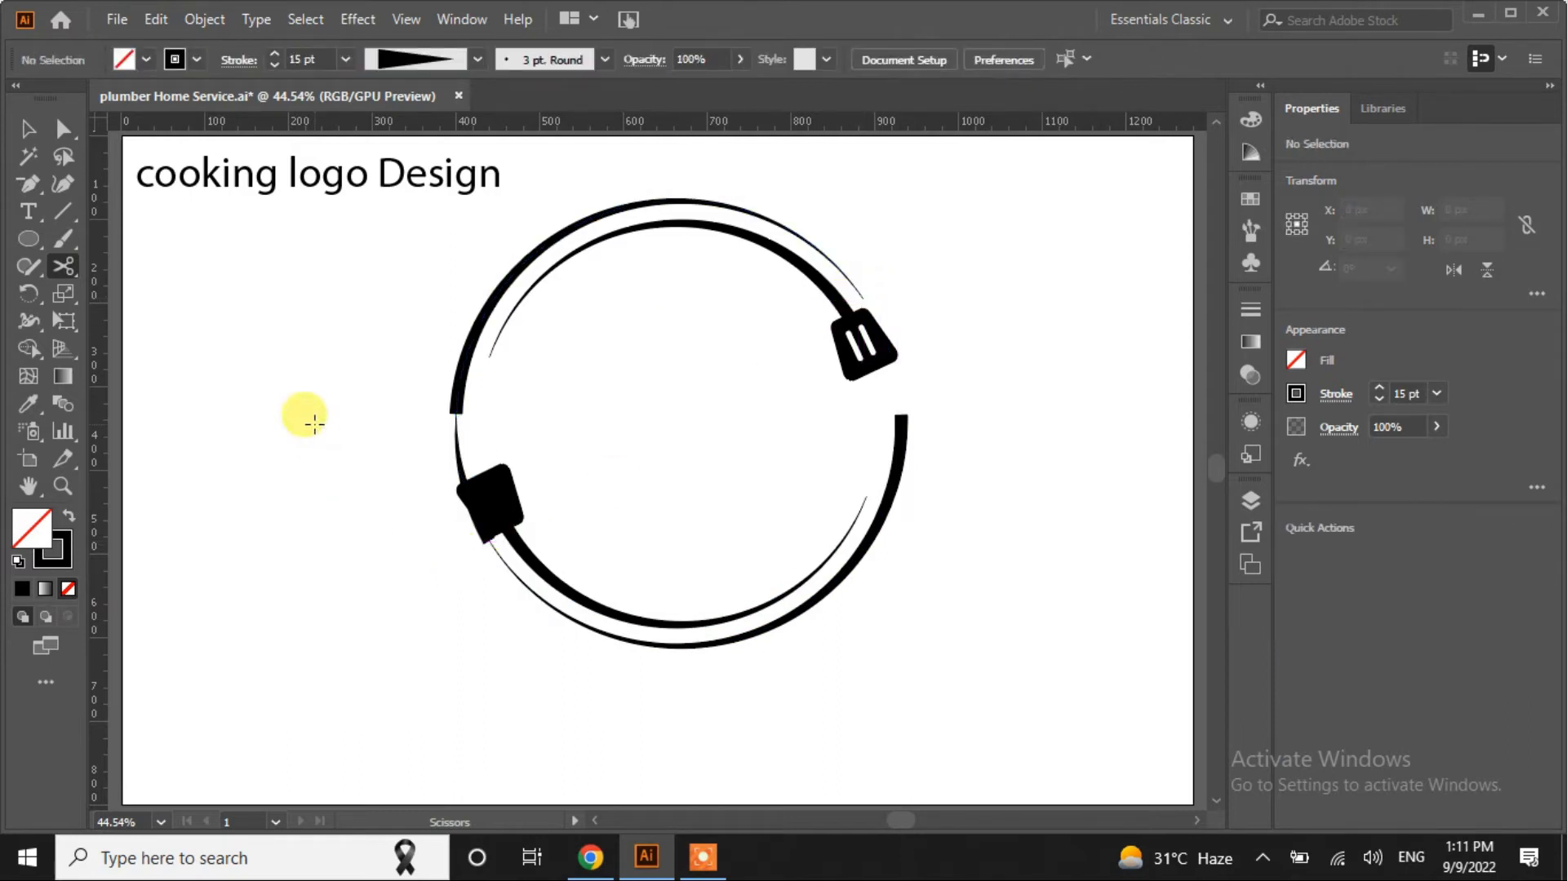
{"action": "key", "text": "v"}
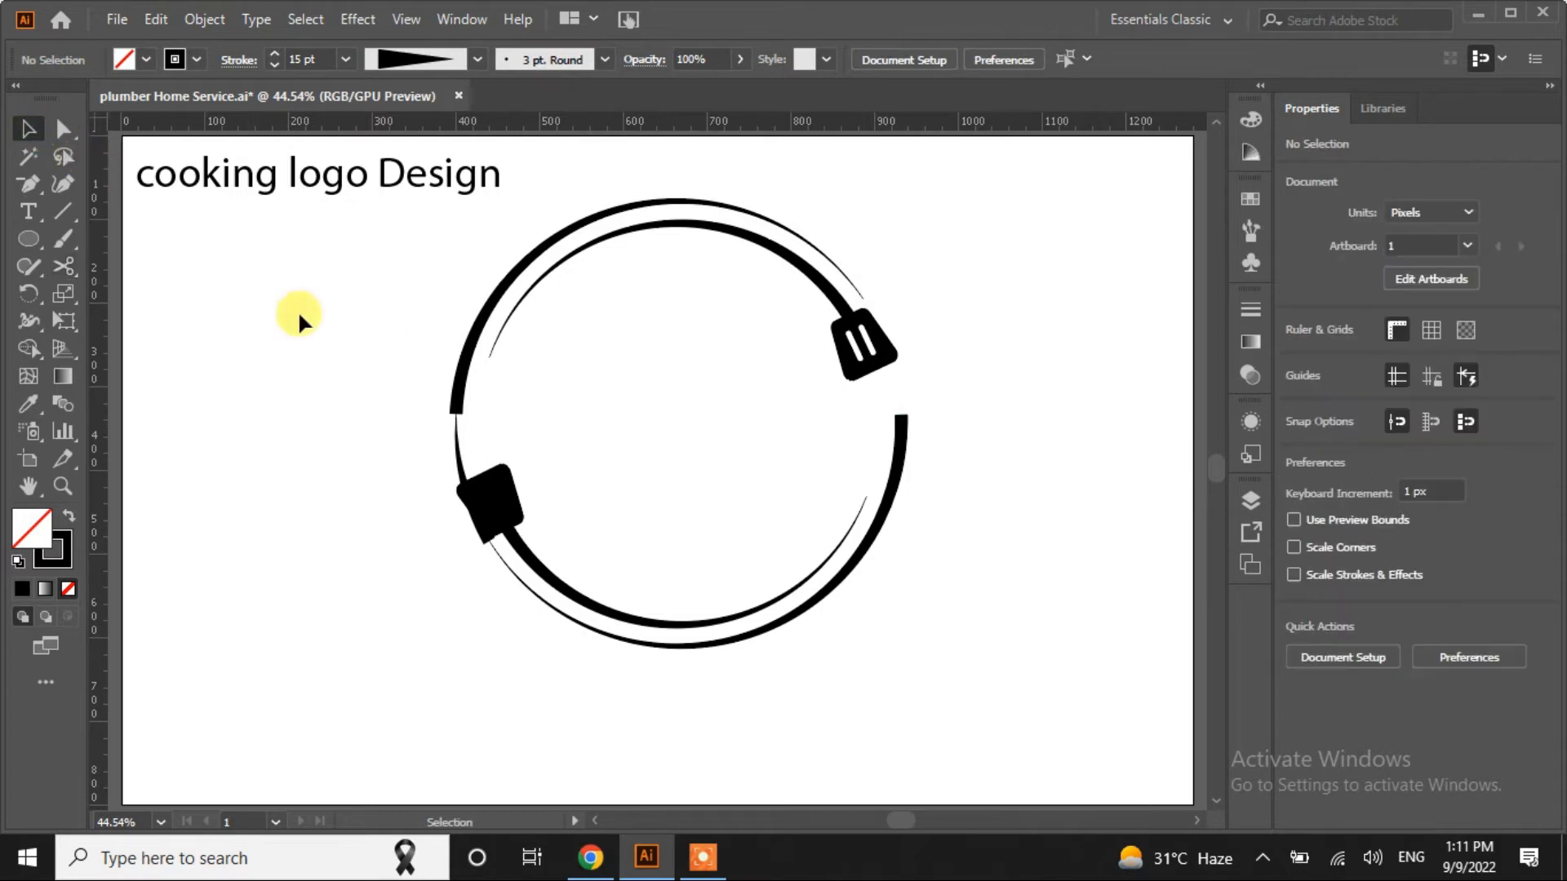
{"action": "left_click", "coordinate": [461, 462]}
{"action": "key", "text": "Delete"}
Expand the appearance of both tapered outer arcs into filled shapes and deselect them
{"action": "left_click", "coordinate": [461, 371]}
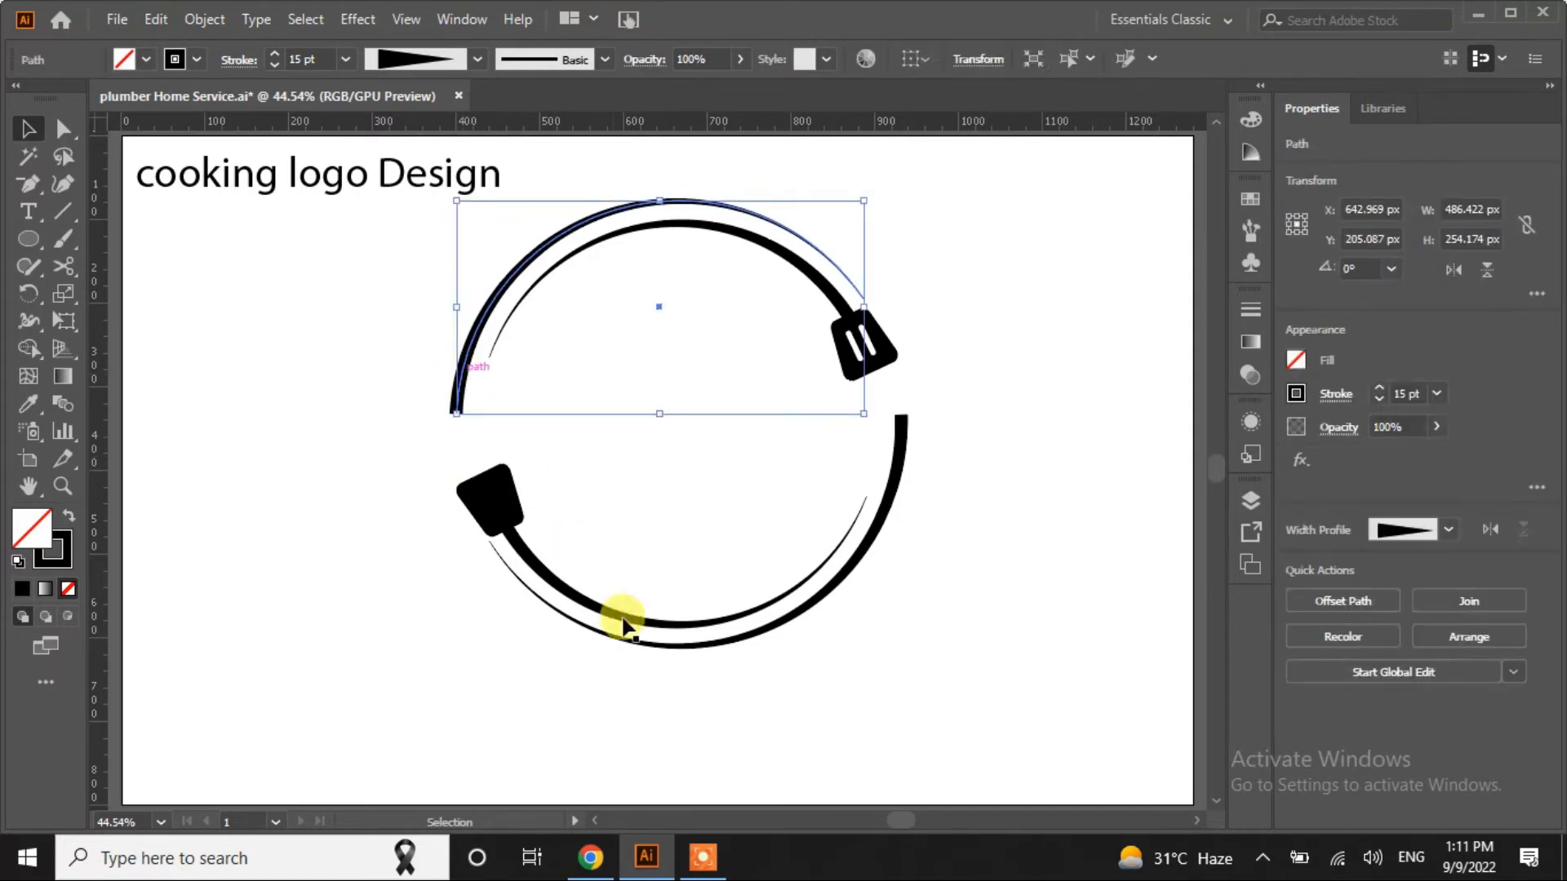
{"action": "left_click", "coordinate": [644, 649], "text": "shift"}
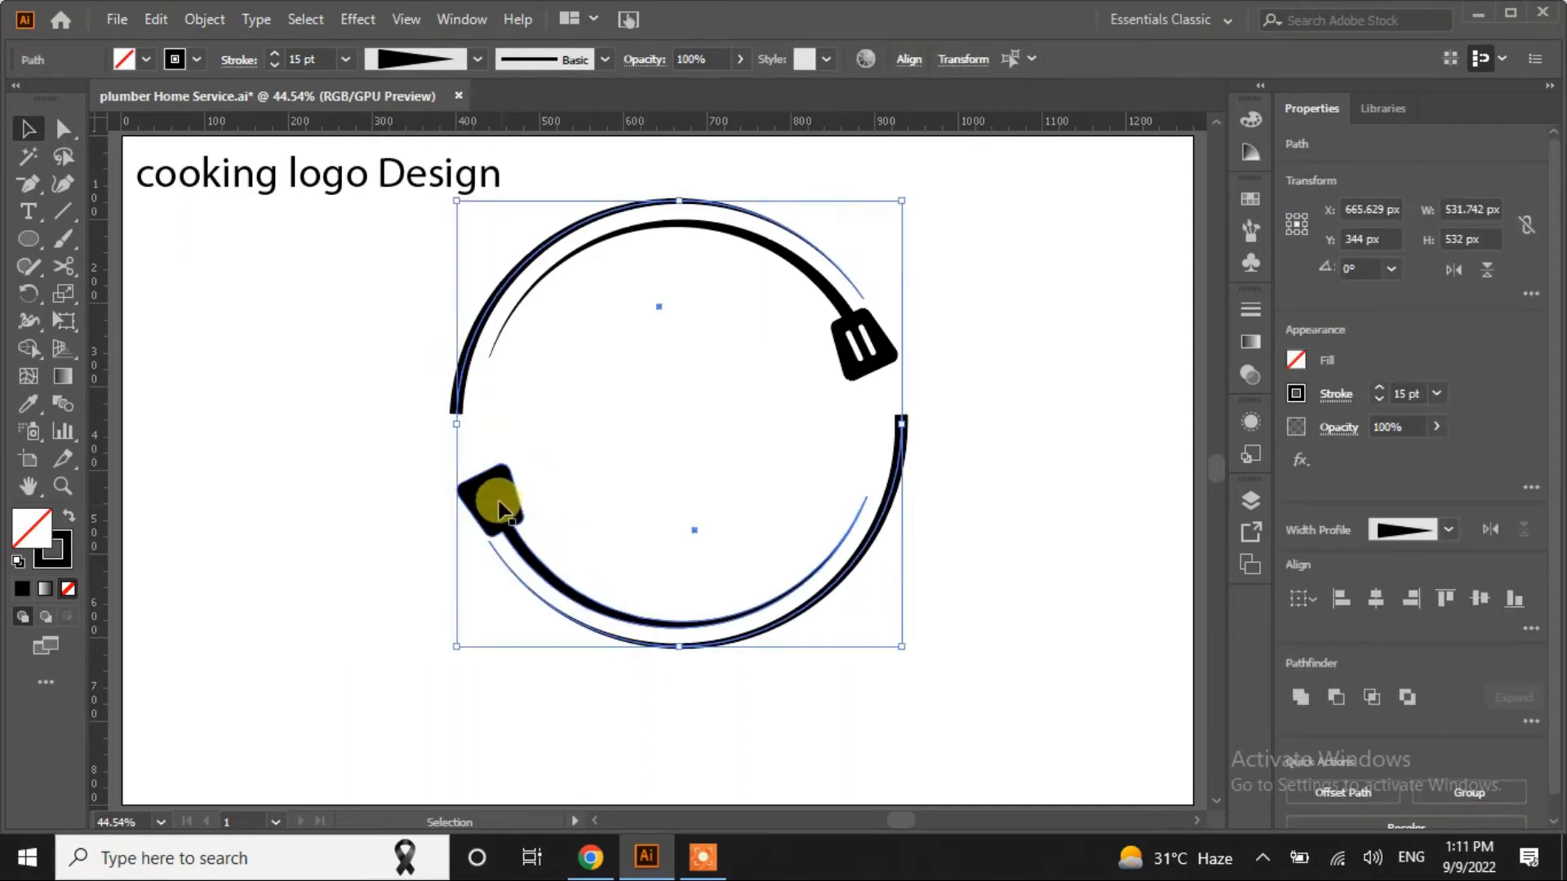
{"action": "left_click", "coordinate": [206, 18]}
{"action": "left_click", "coordinate": [336, 304]}
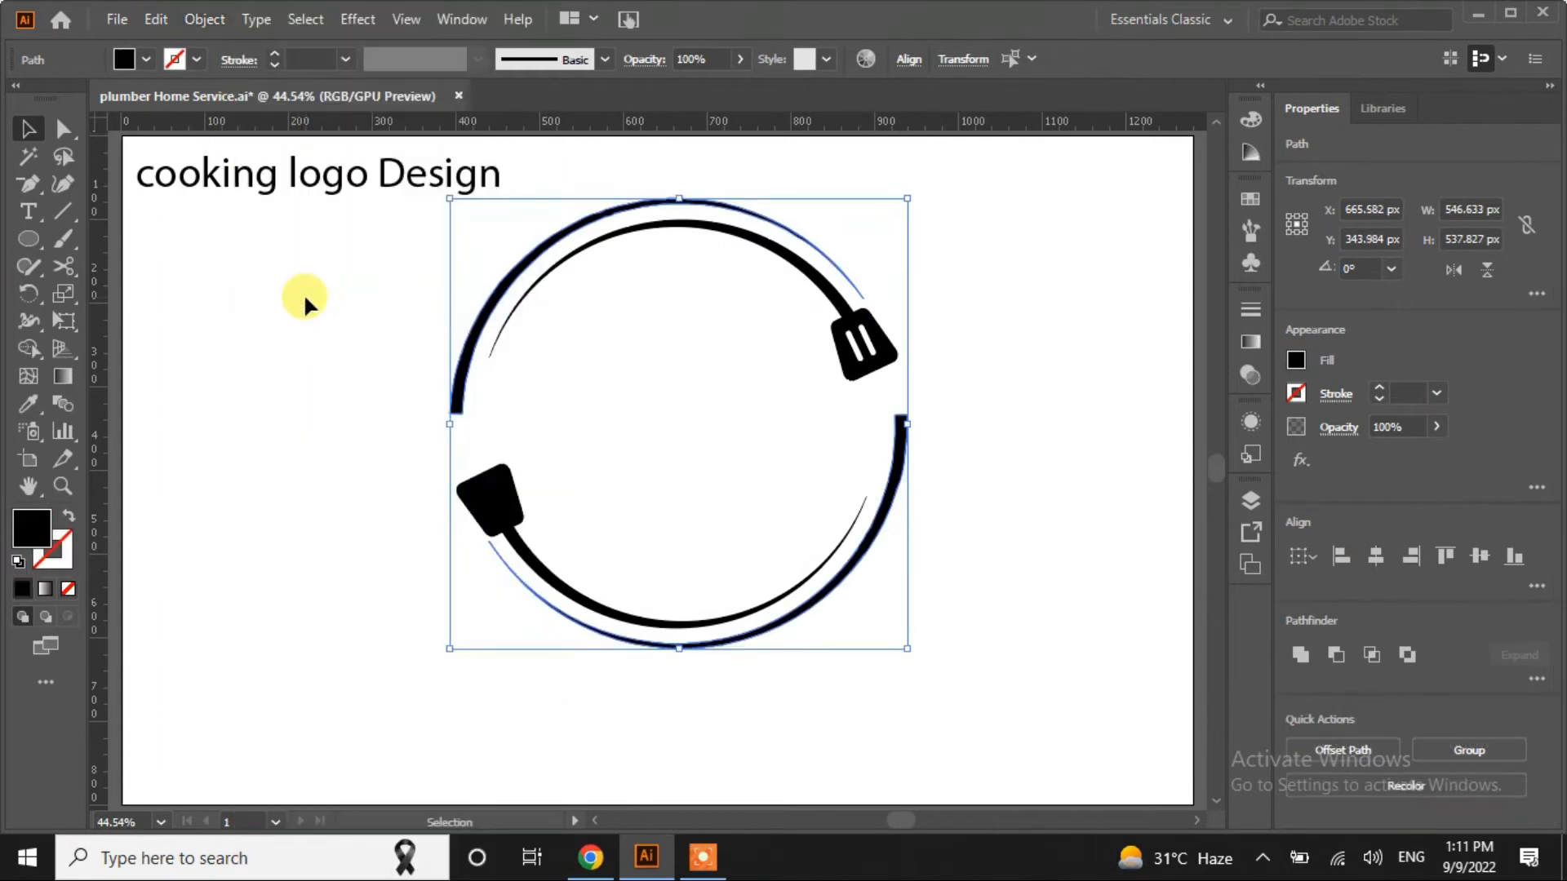
{"action": "left_click", "coordinate": [332, 348]}
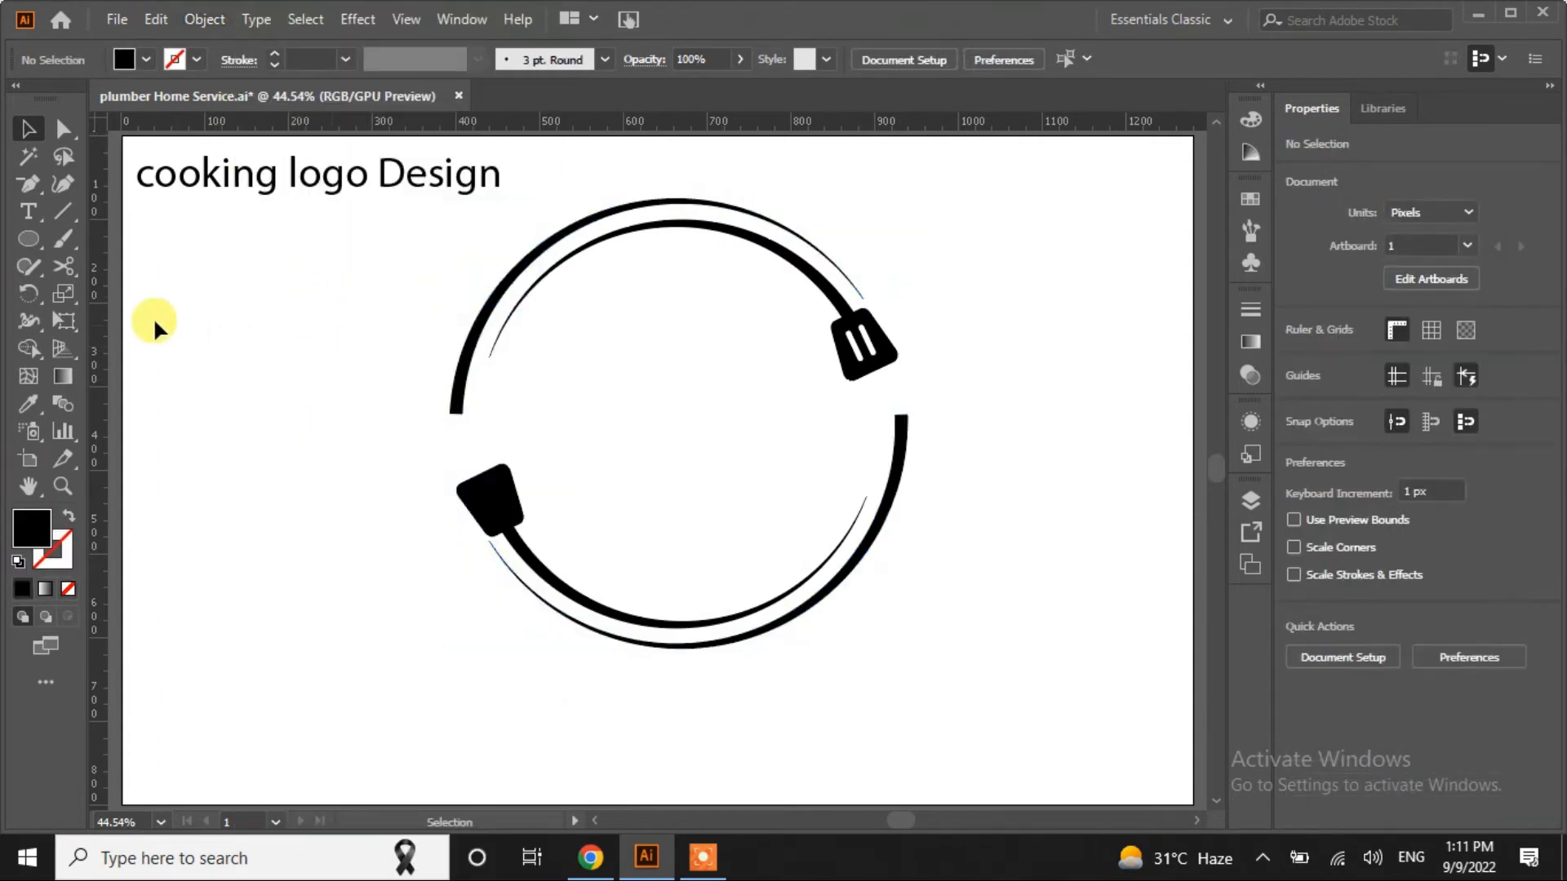
Copy the word "cooking" from the title and paste it as a new text object inside the ring
{"action": "left_click", "coordinate": [27, 238]}
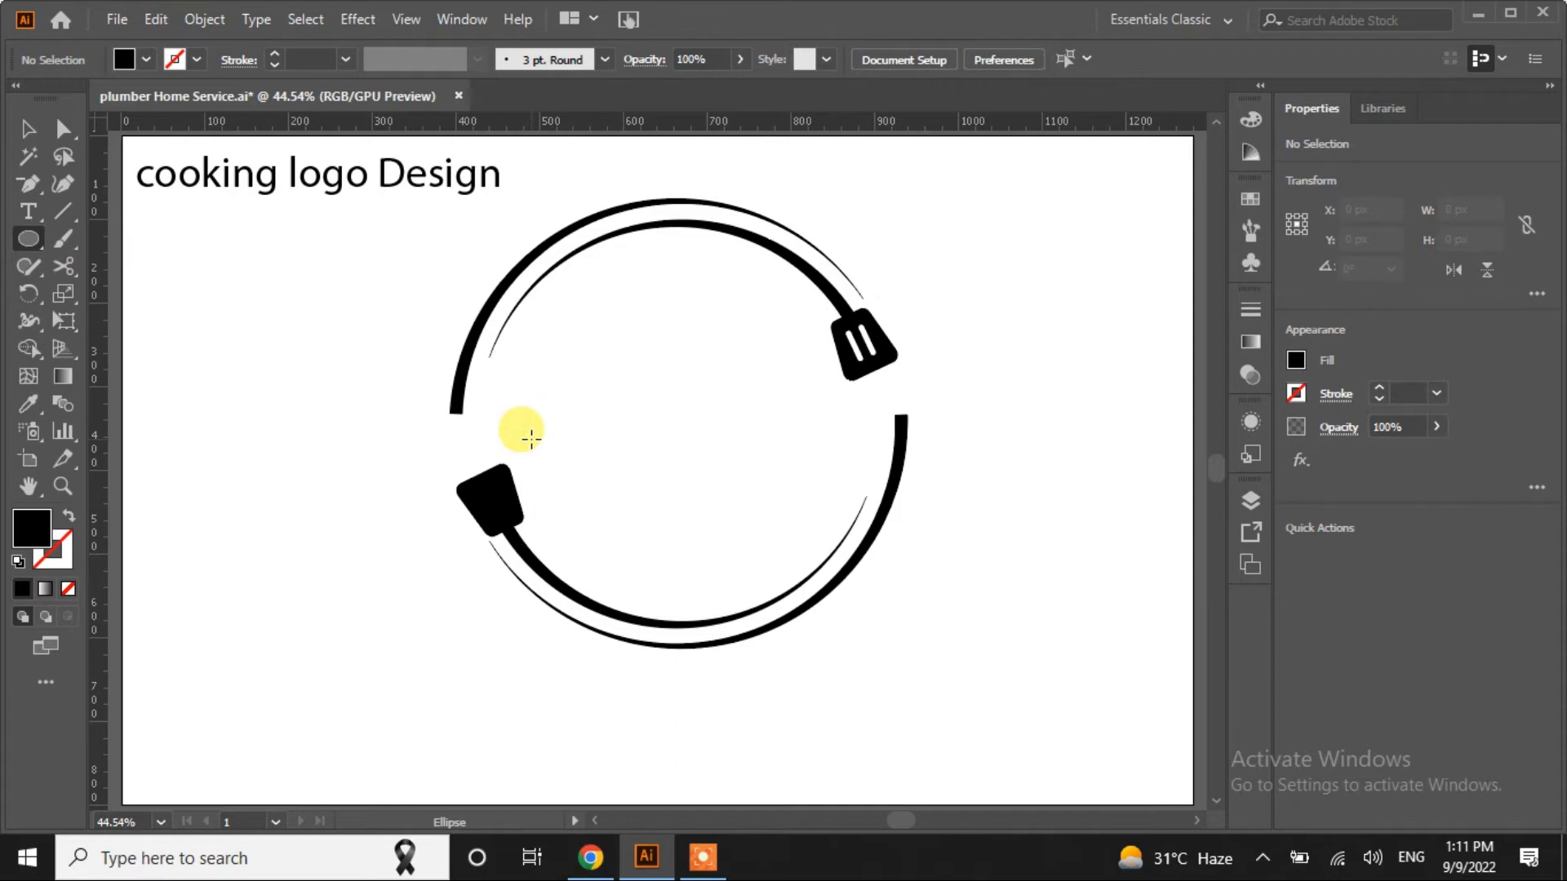
{"action": "left_click", "coordinate": [28, 211]}
{"action": "left_click_drag", "start_coordinate": [136, 173], "coordinate": [275, 176]}
{"action": "key", "text": "ctrl+c"}
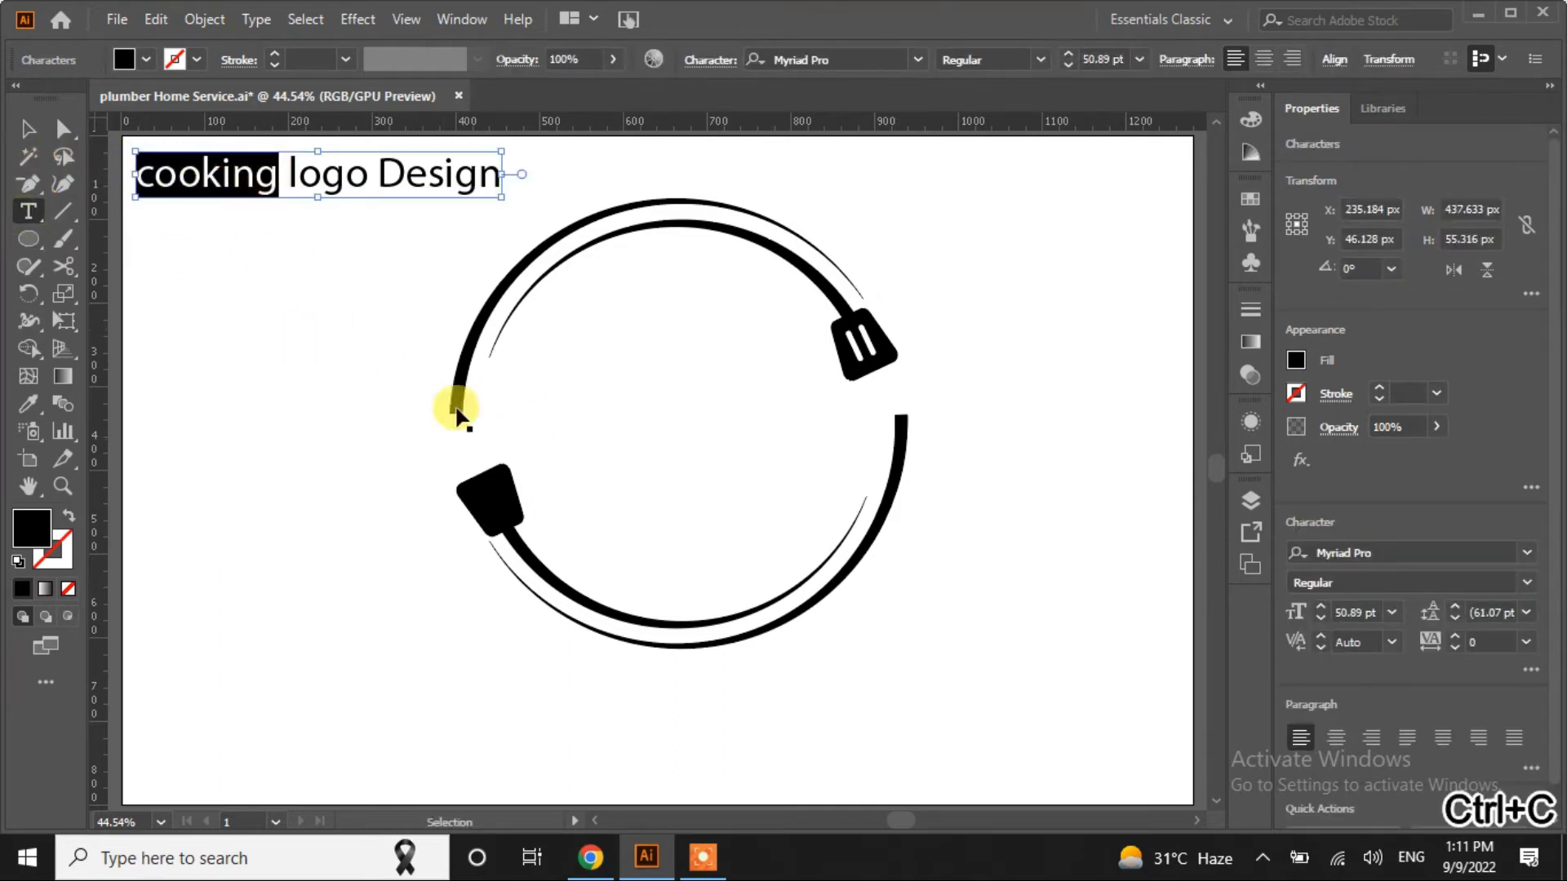
{"action": "left_click", "coordinate": [632, 418]}
{"action": "key", "text": "ctrl+v"}
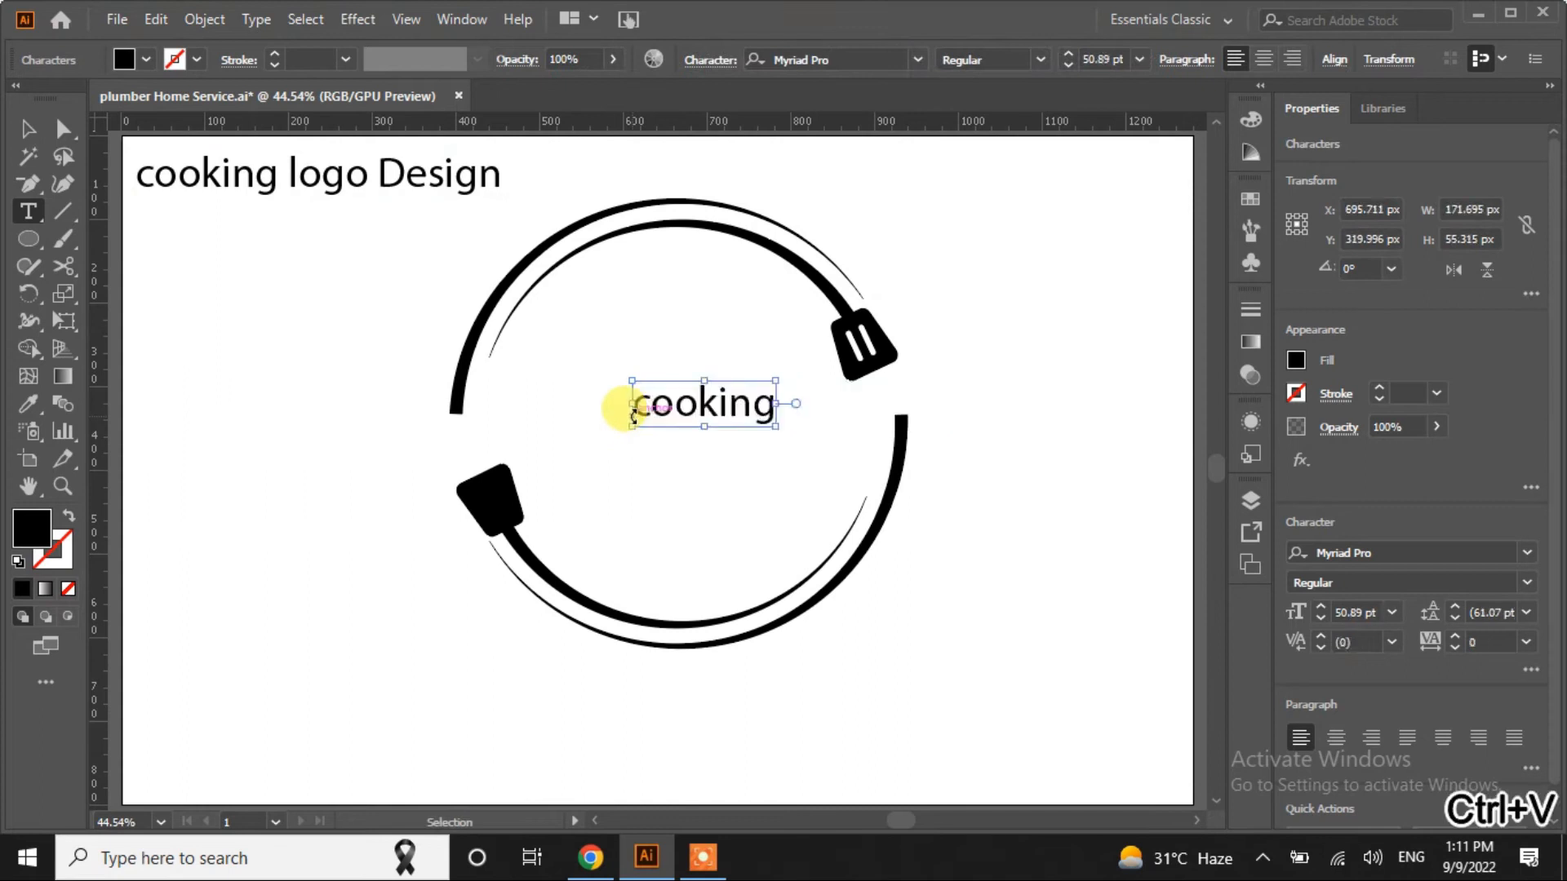
Move the pasted word to the ring's left side and set it in Harabara at 121 pt
{"action": "left_click", "coordinate": [28, 129]}
{"action": "left_click_drag", "start_coordinate": [754, 416], "coordinate": [584, 414]}
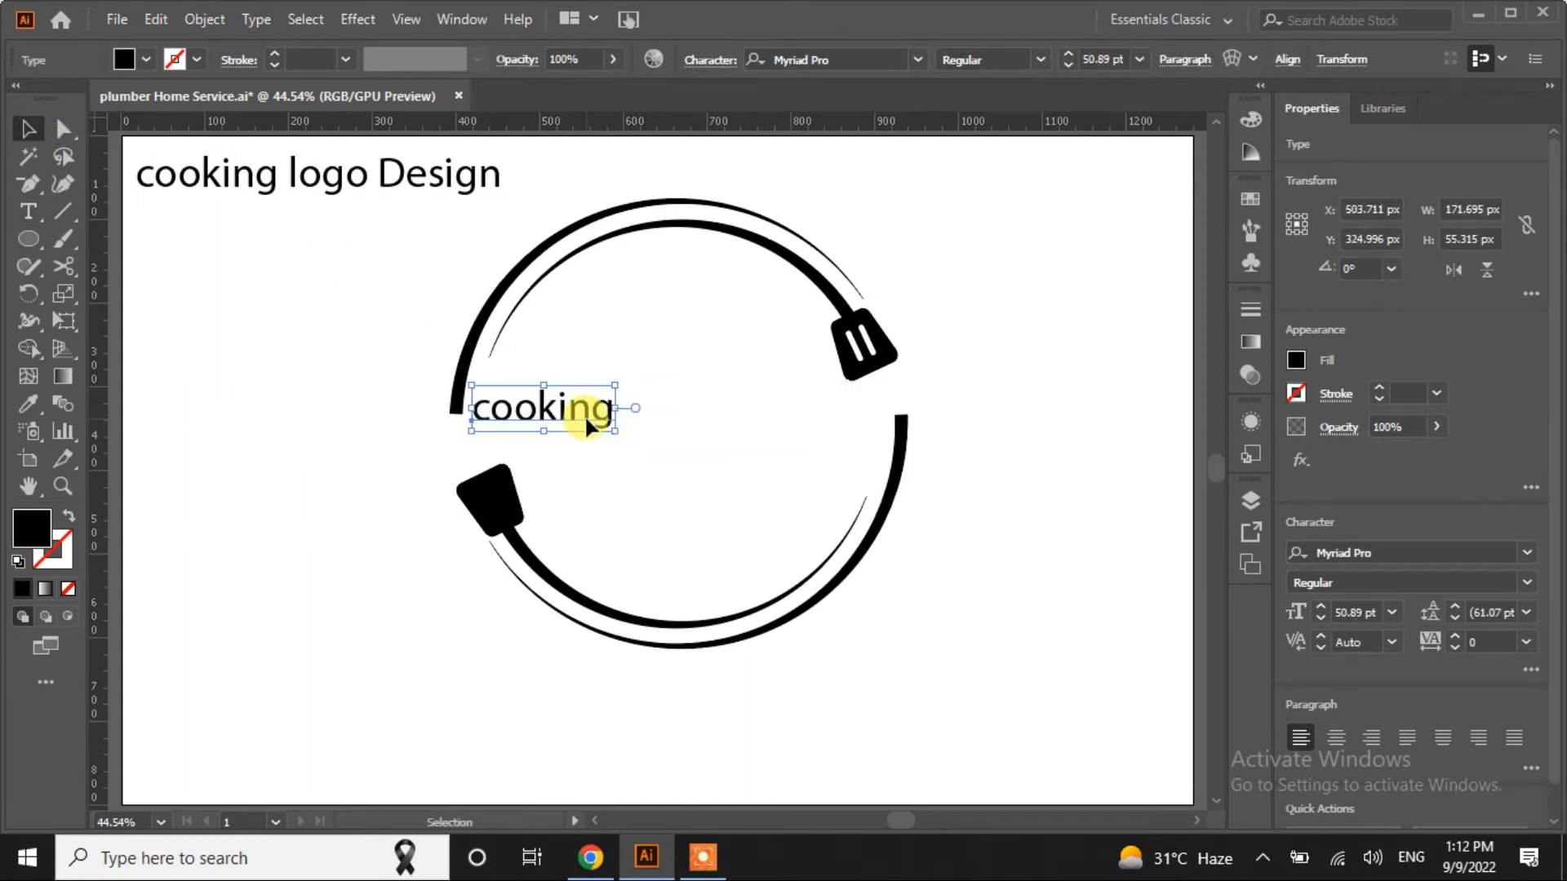
{"action": "left_click_drag", "start_coordinate": [1320, 611], "coordinate": [1319, 610]}
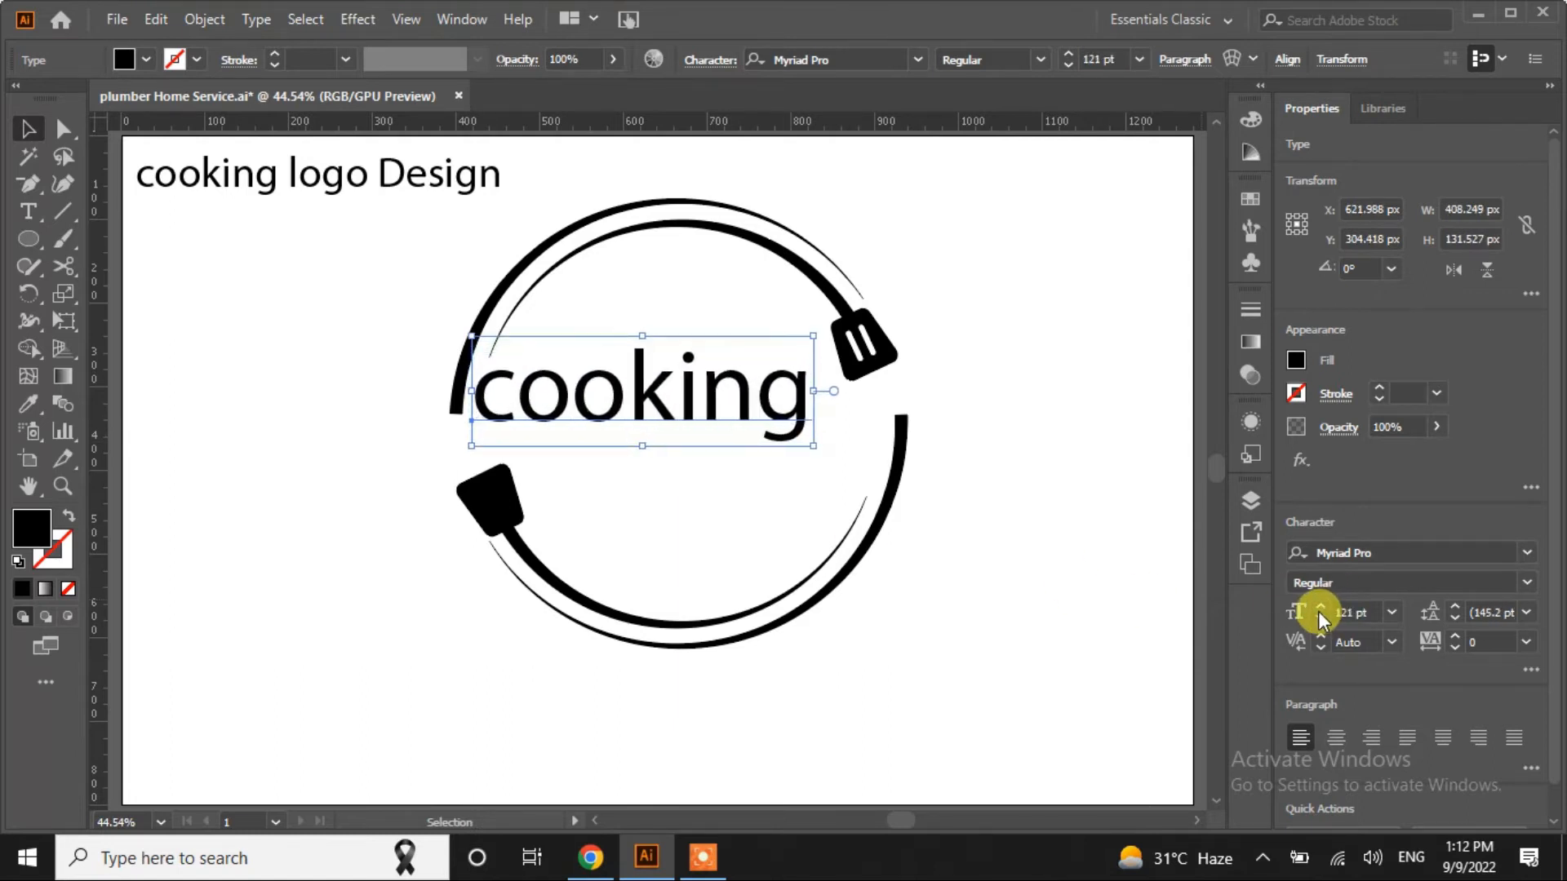
{"action": "left_click_drag", "start_coordinate": [692, 411], "coordinate": [688, 422]}
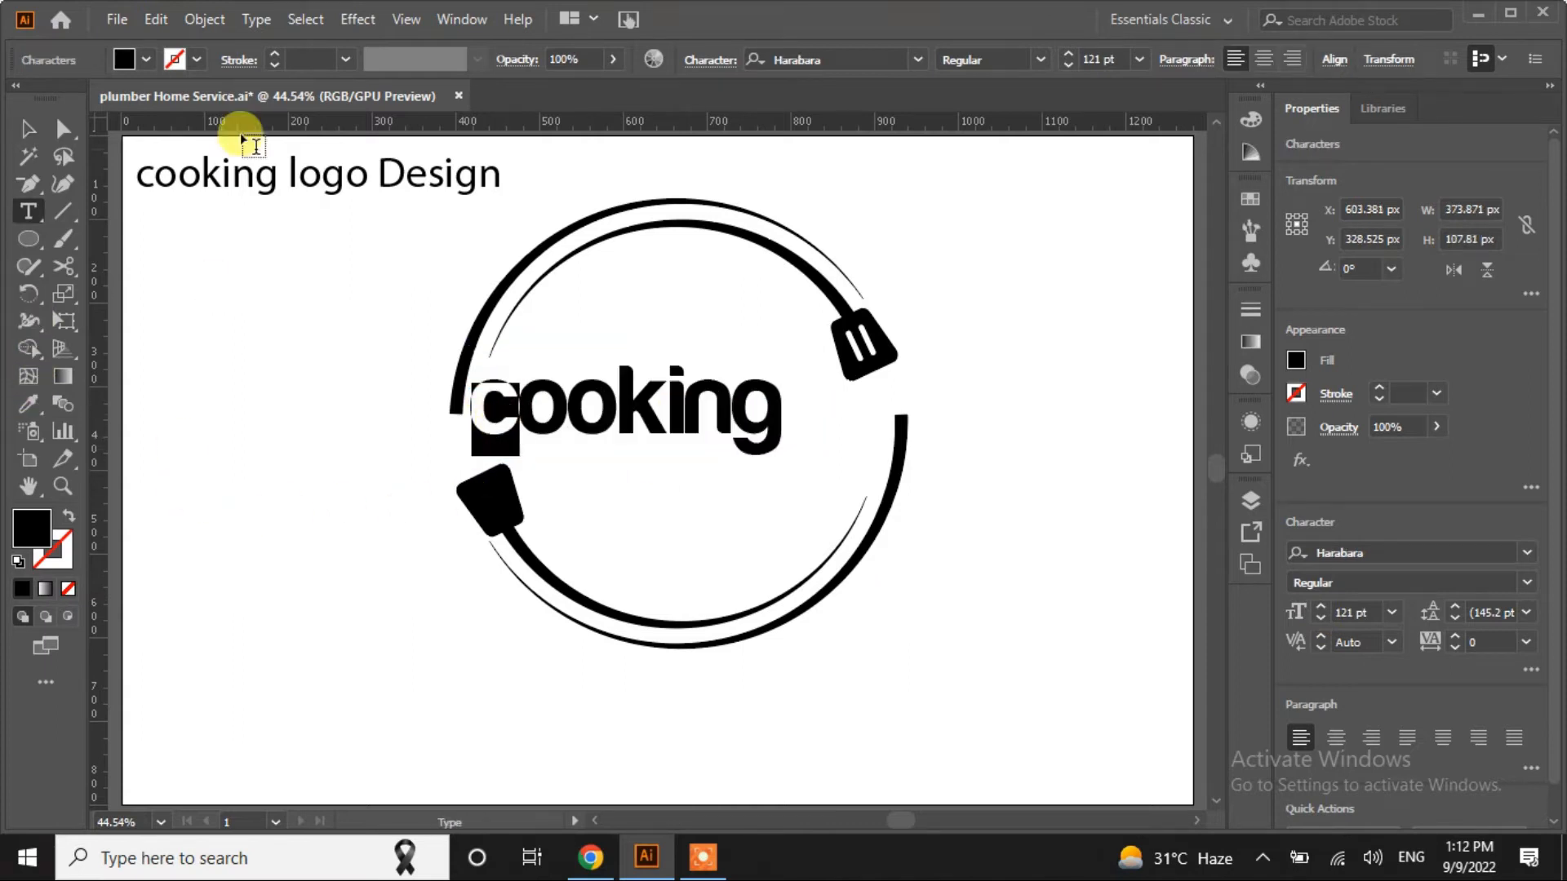
Change the selected first letter "c" of the word in the ring to uppercase and deselect the text
{"action": "left_click", "coordinate": [248, 22]}
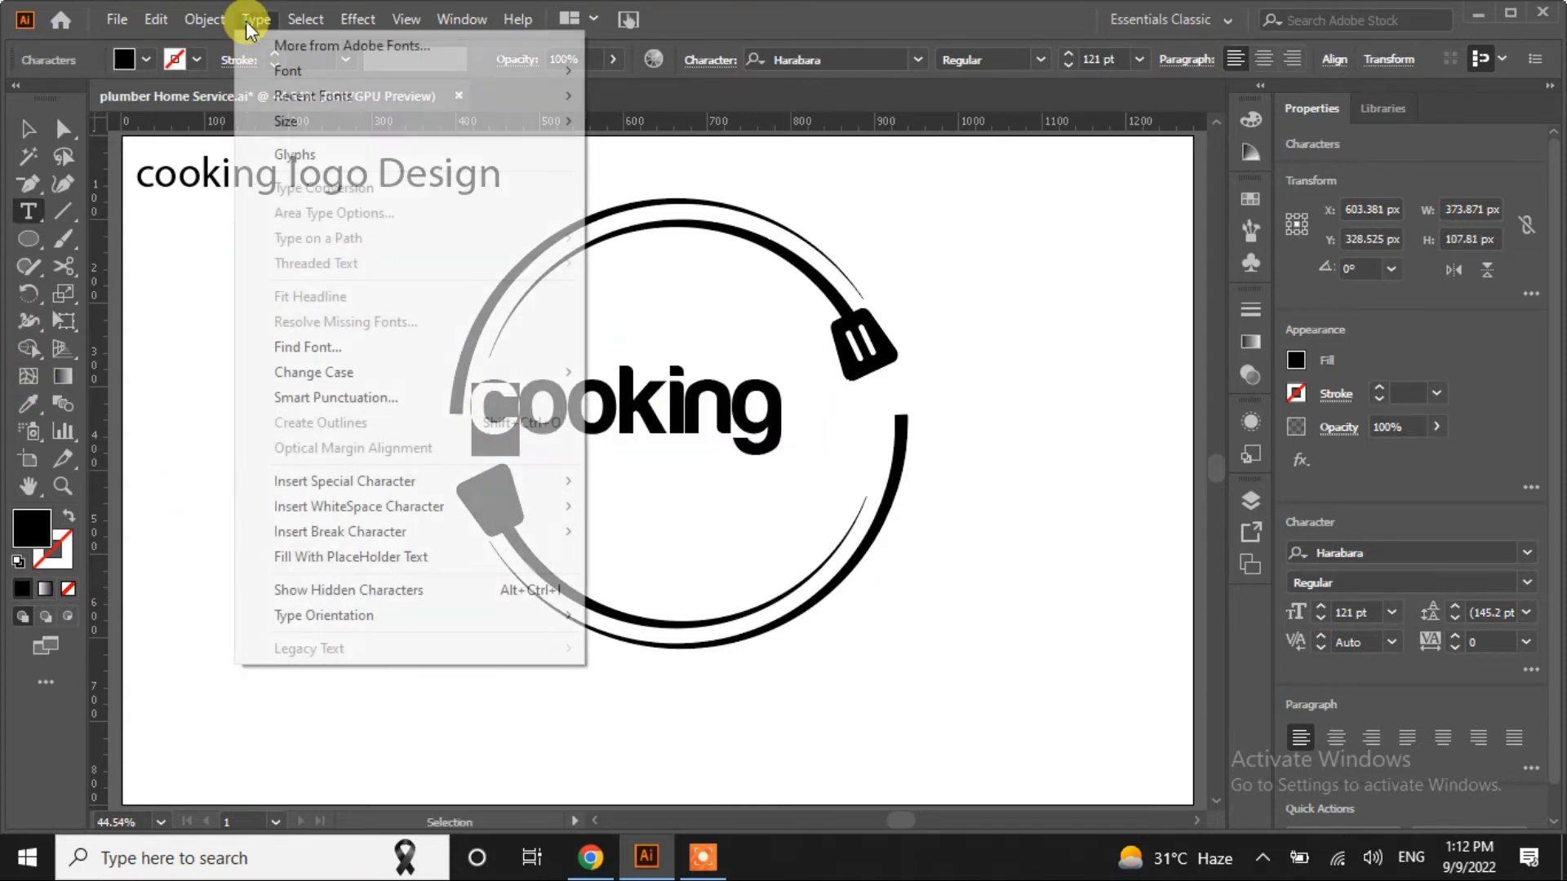
{"action": "left_click", "coordinate": [636, 363]}
{"action": "left_click", "coordinate": [28, 128]}
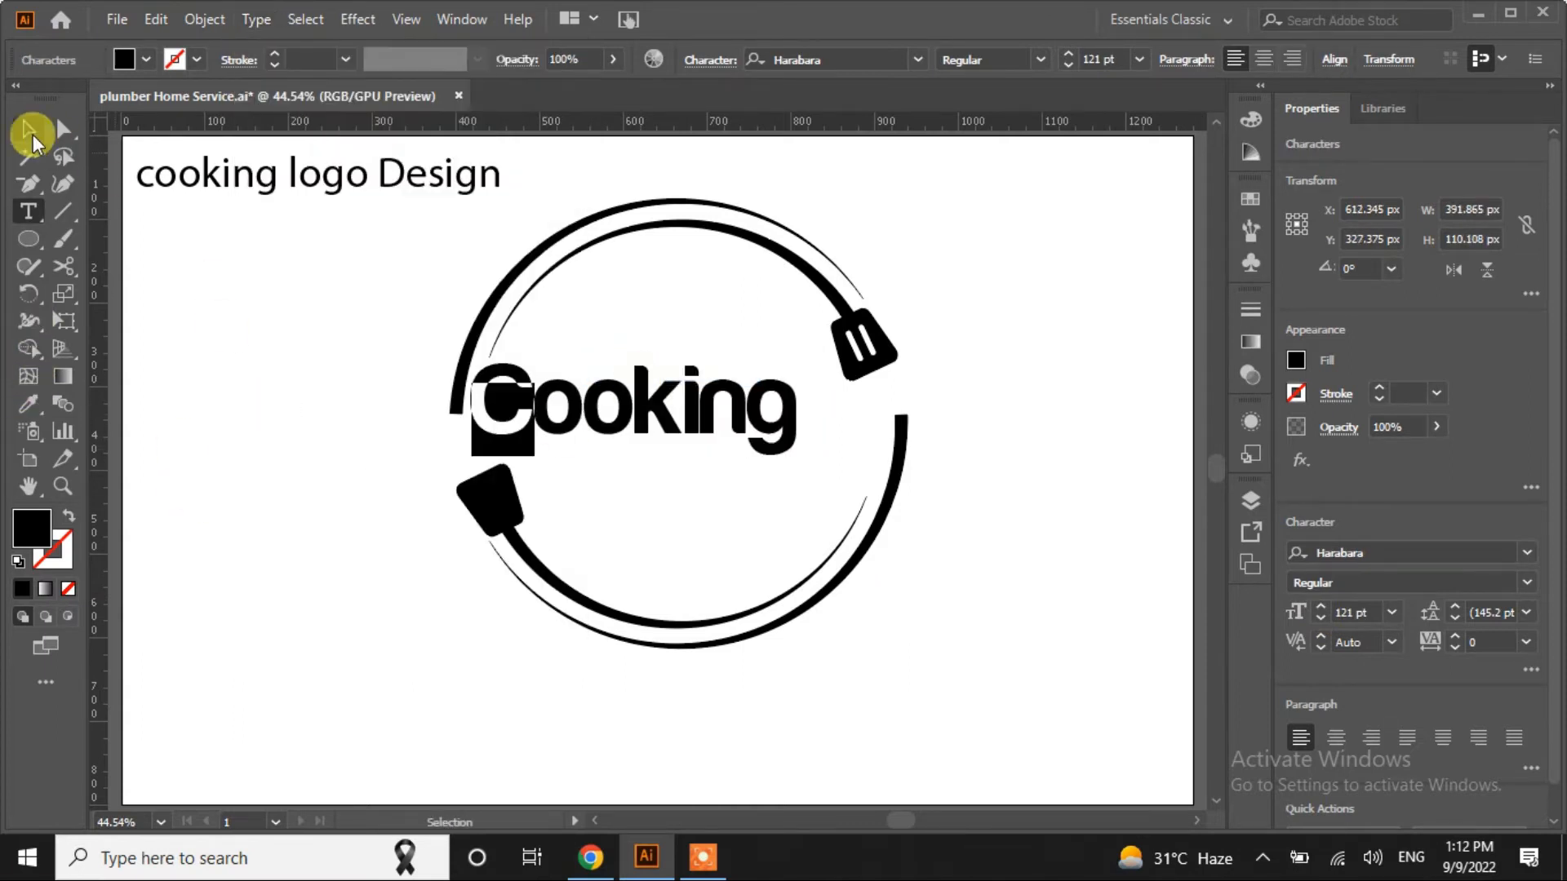
{"action": "left_click", "coordinate": [312, 408]}
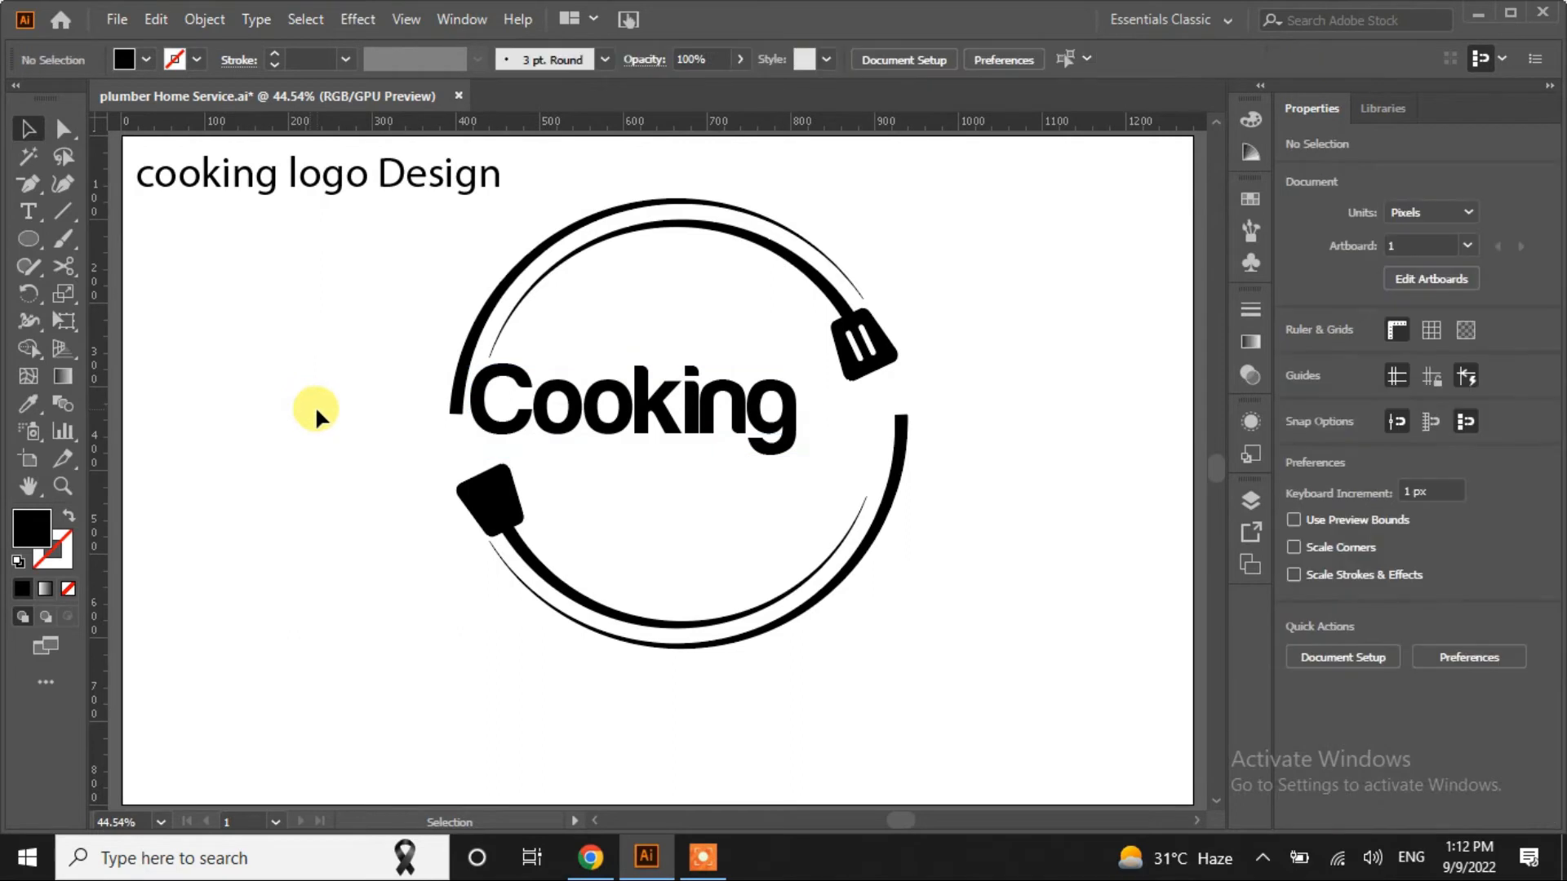
Increase the font size of the "Cooking" text to 133 pt
{"action": "left_click", "coordinate": [629, 403]}
{"action": "left_click", "coordinate": [1321, 607]}
{"action": "left_click", "coordinate": [1321, 607]}
{"action": "left_click", "coordinate": [1321, 607]}
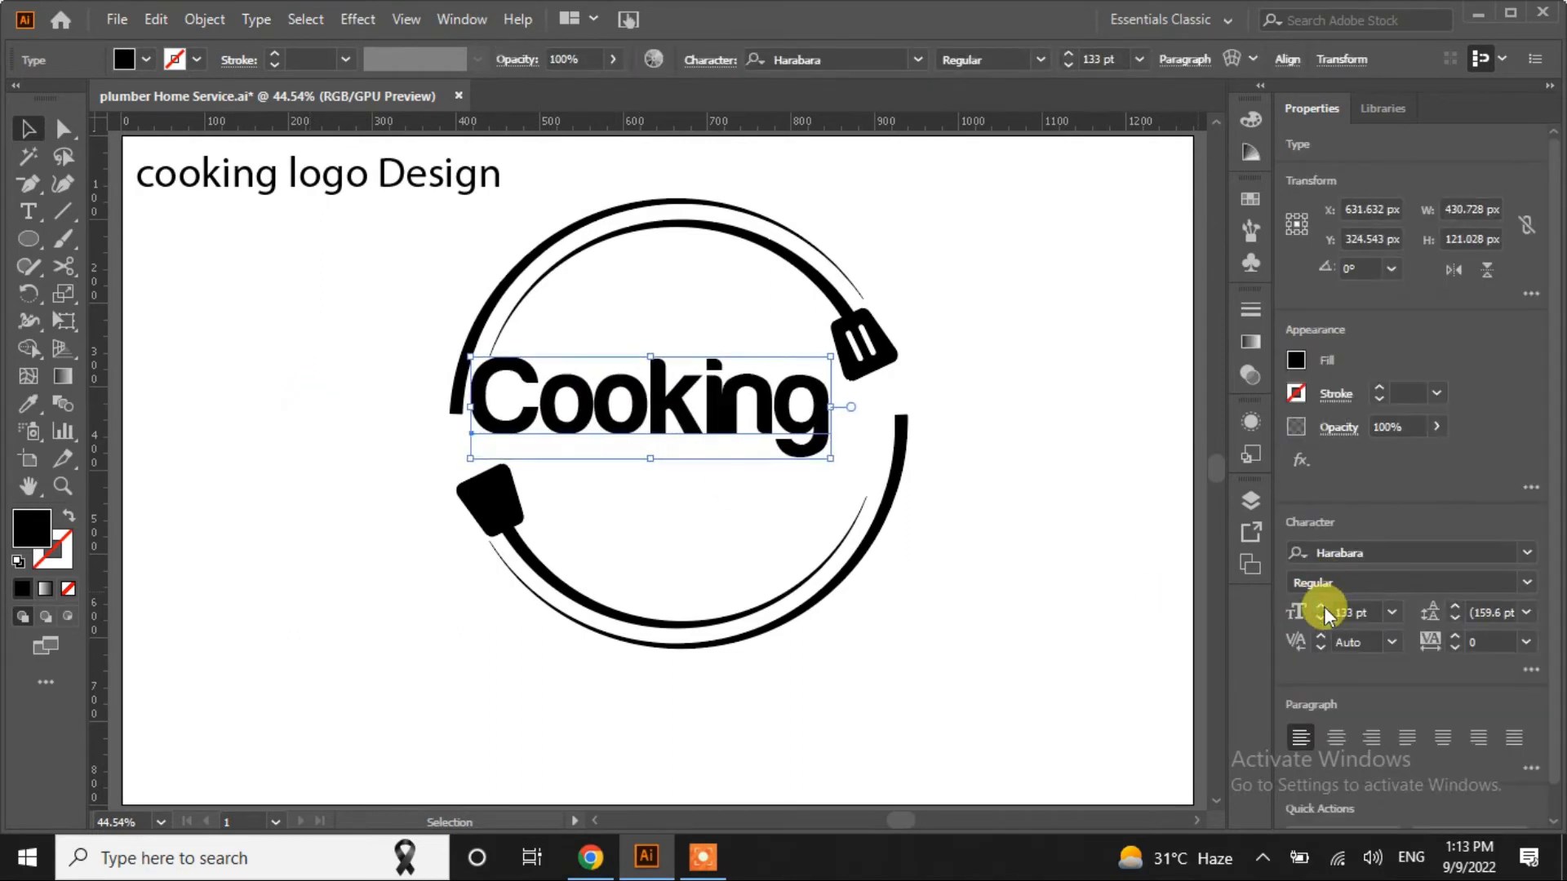
Set the "Cooking" text's tracking to 107, centre it inside the ring and deselect it
{"action": "left_click", "coordinate": [1452, 636]}
{"action": "left_click", "coordinate": [1452, 637]}
{"action": "left_click", "coordinate": [1452, 636]}
{"action": "left_click", "coordinate": [1452, 637]}
{"action": "left_click", "coordinate": [1452, 637]}
{"action": "left_click", "coordinate": [1452, 636]}
{"action": "left_click", "coordinate": [1452, 637]}
{"action": "left_click", "coordinate": [1453, 636]}
{"action": "left_click", "coordinate": [1452, 636]}
{"action": "left_click", "coordinate": [1452, 637]}
{"action": "left_click", "coordinate": [1452, 637]}
{"action": "left_click", "coordinate": [1453, 636]}
{"action": "left_click", "coordinate": [1452, 636]}
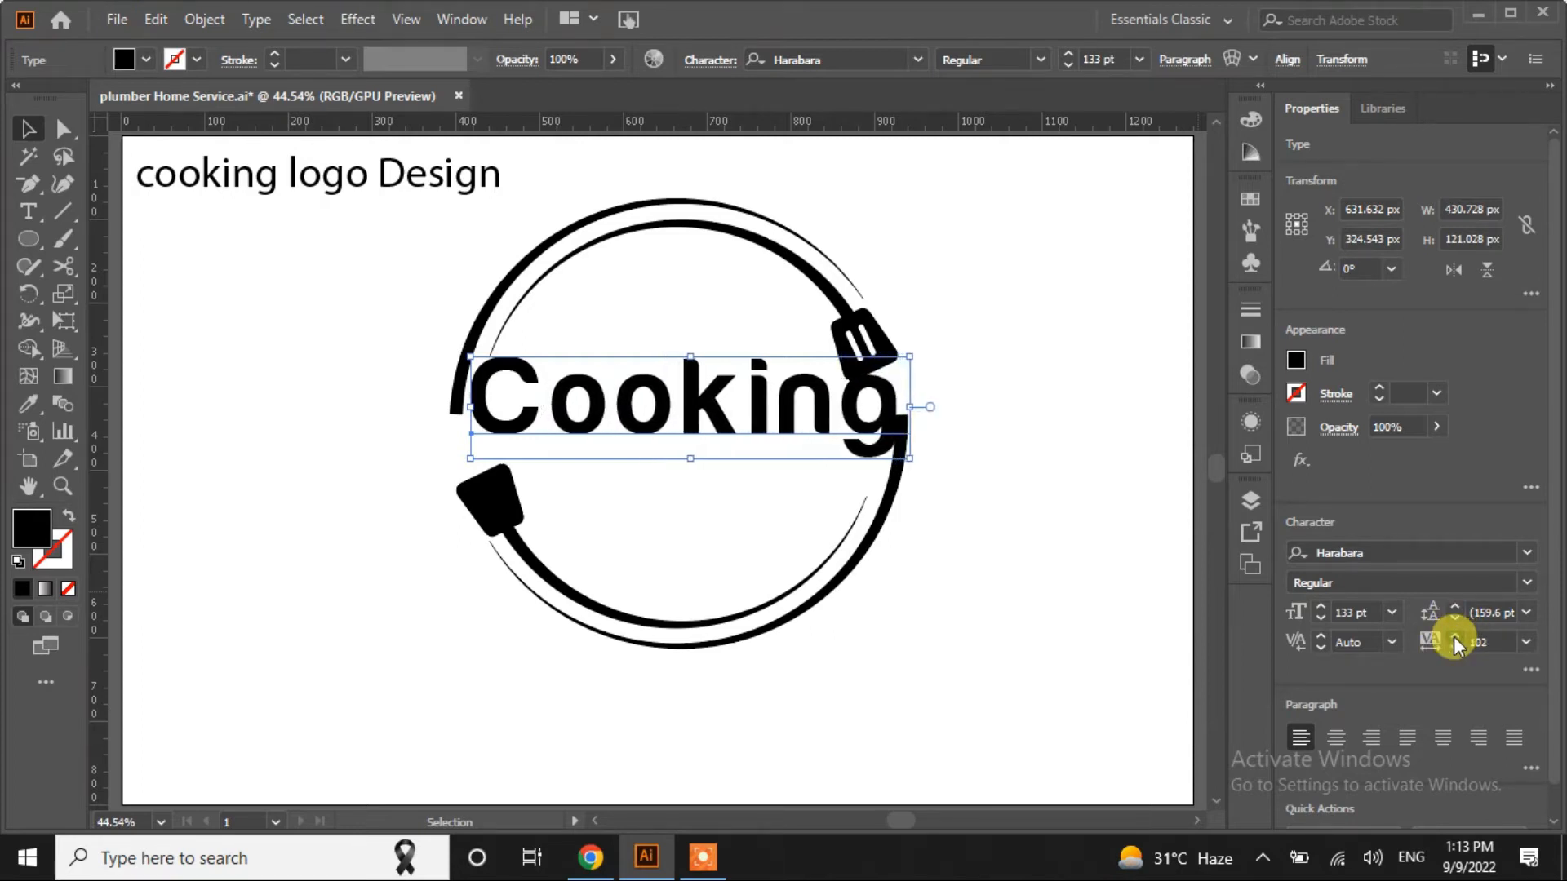
{"action": "left_click", "coordinate": [1452, 636]}
{"action": "left_click_drag", "start_coordinate": [695, 407], "coordinate": [688, 424]}
{"action": "left_click", "coordinate": [918, 575]}
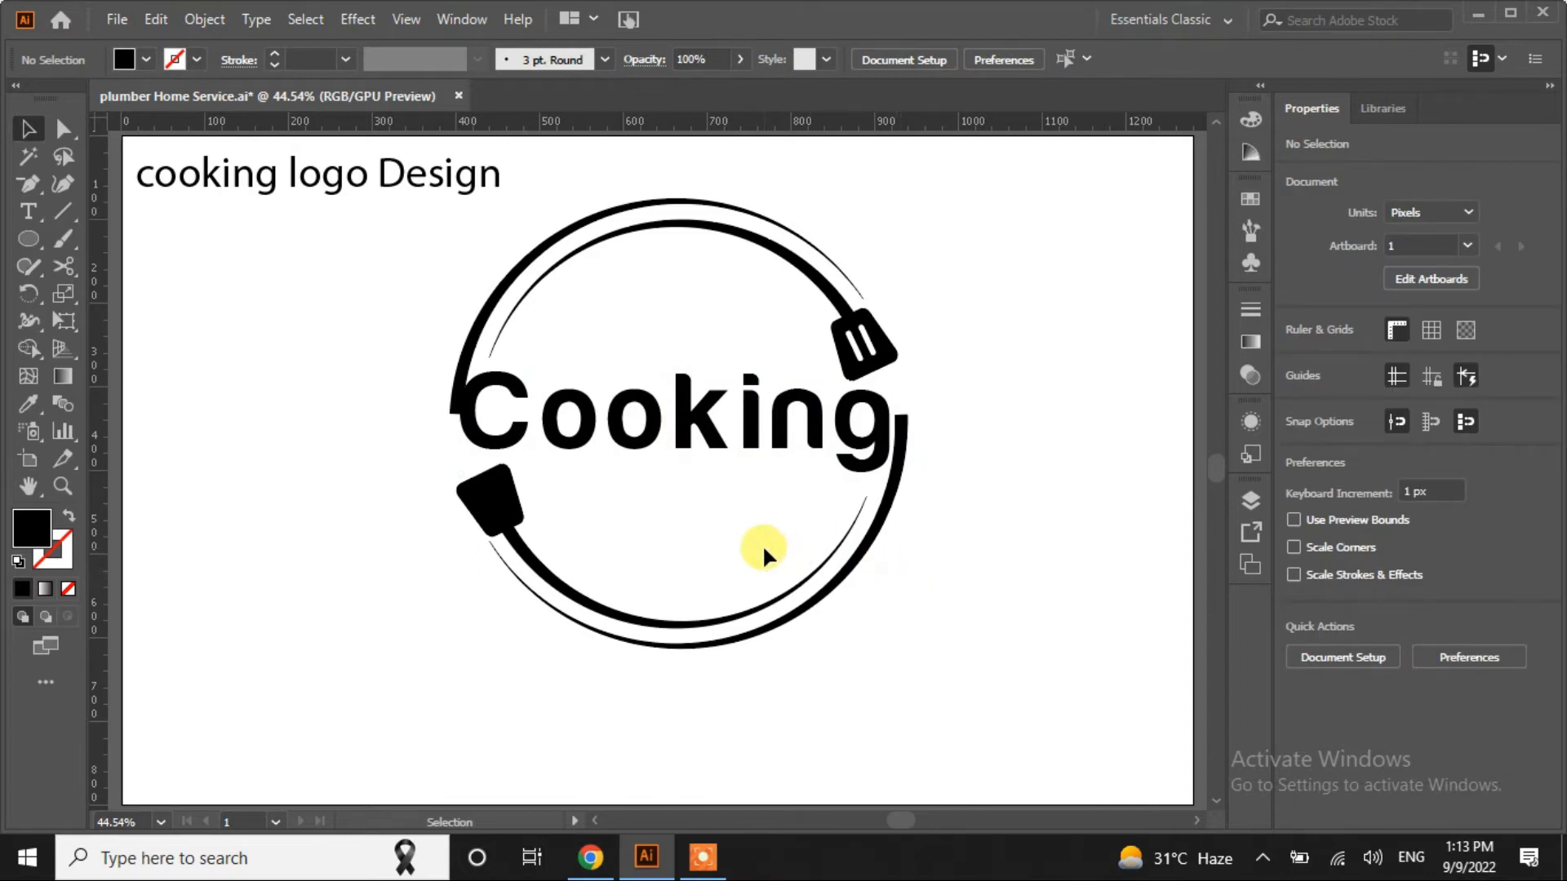
{"action": "left_click", "coordinate": [63, 128]}
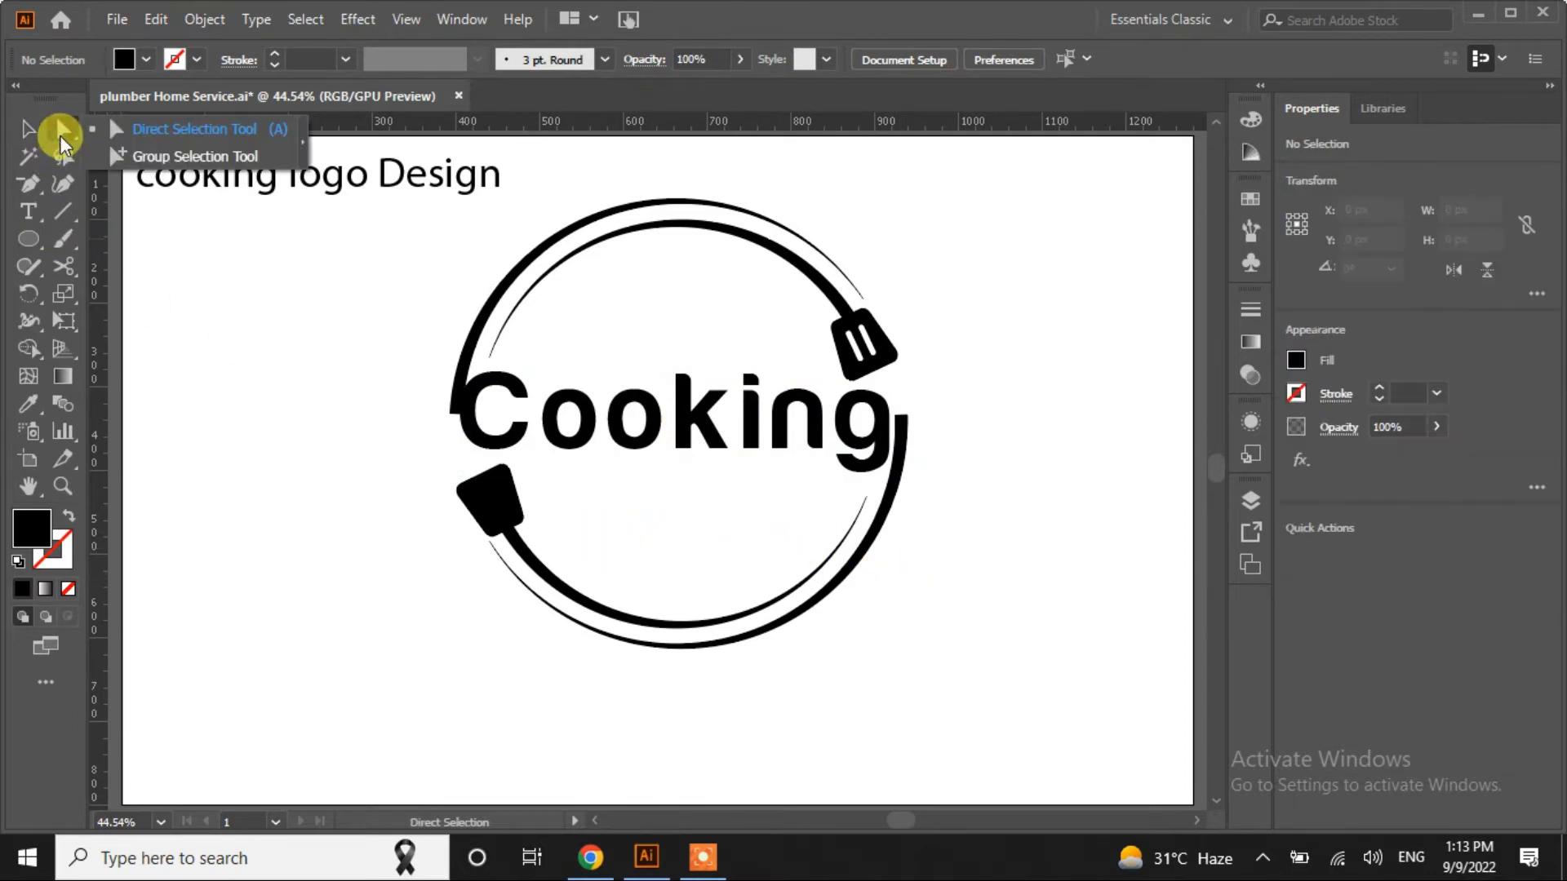
{"action": "left_click", "coordinate": [28, 128]}
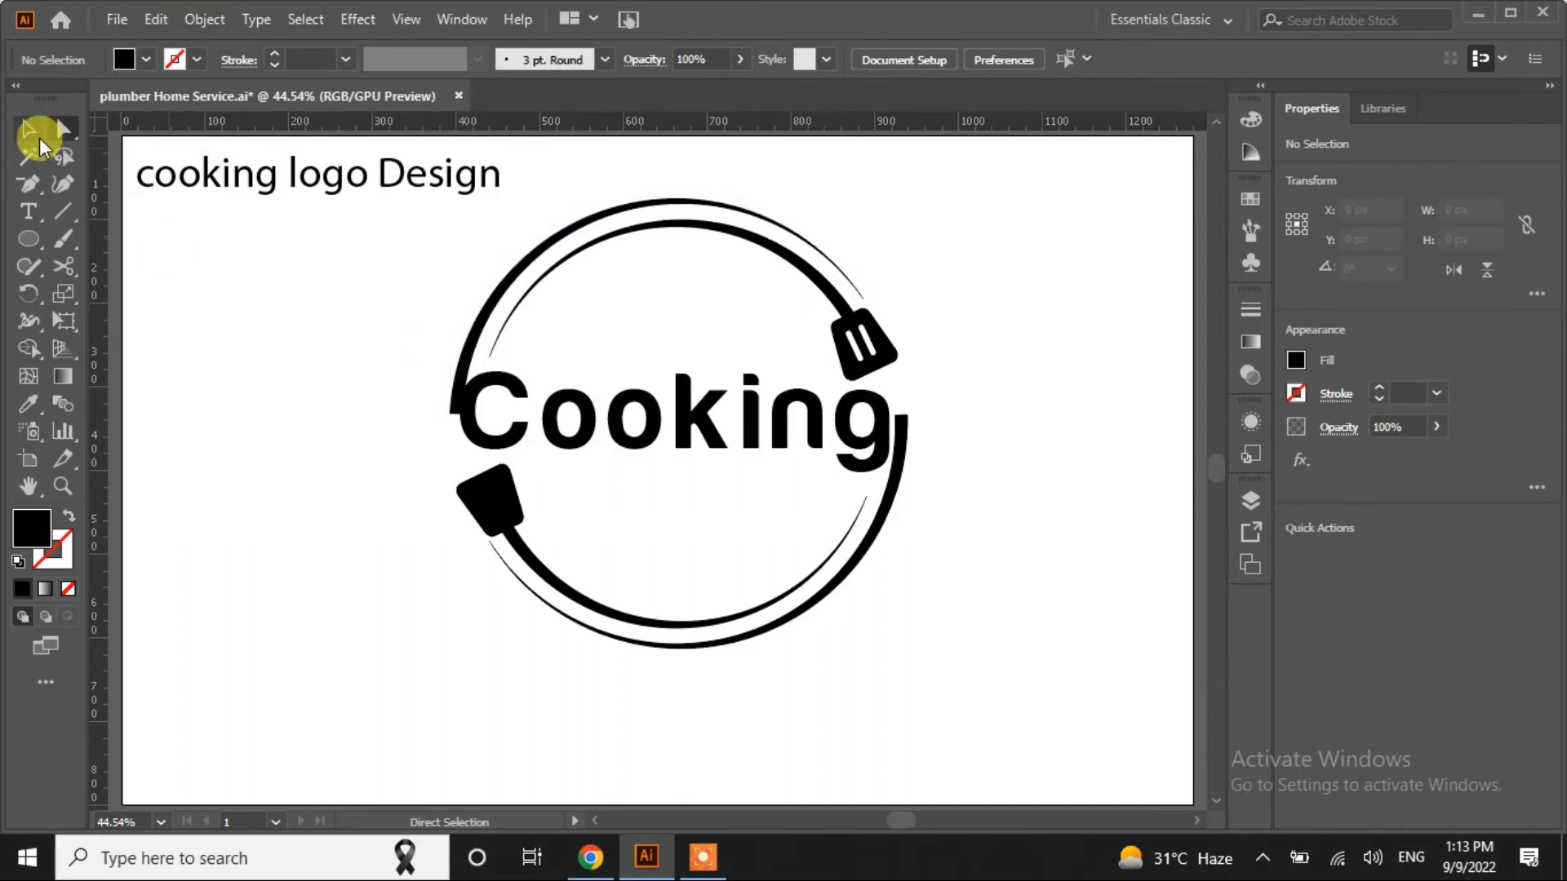
{"action": "left_click", "coordinate": [461, 357]}
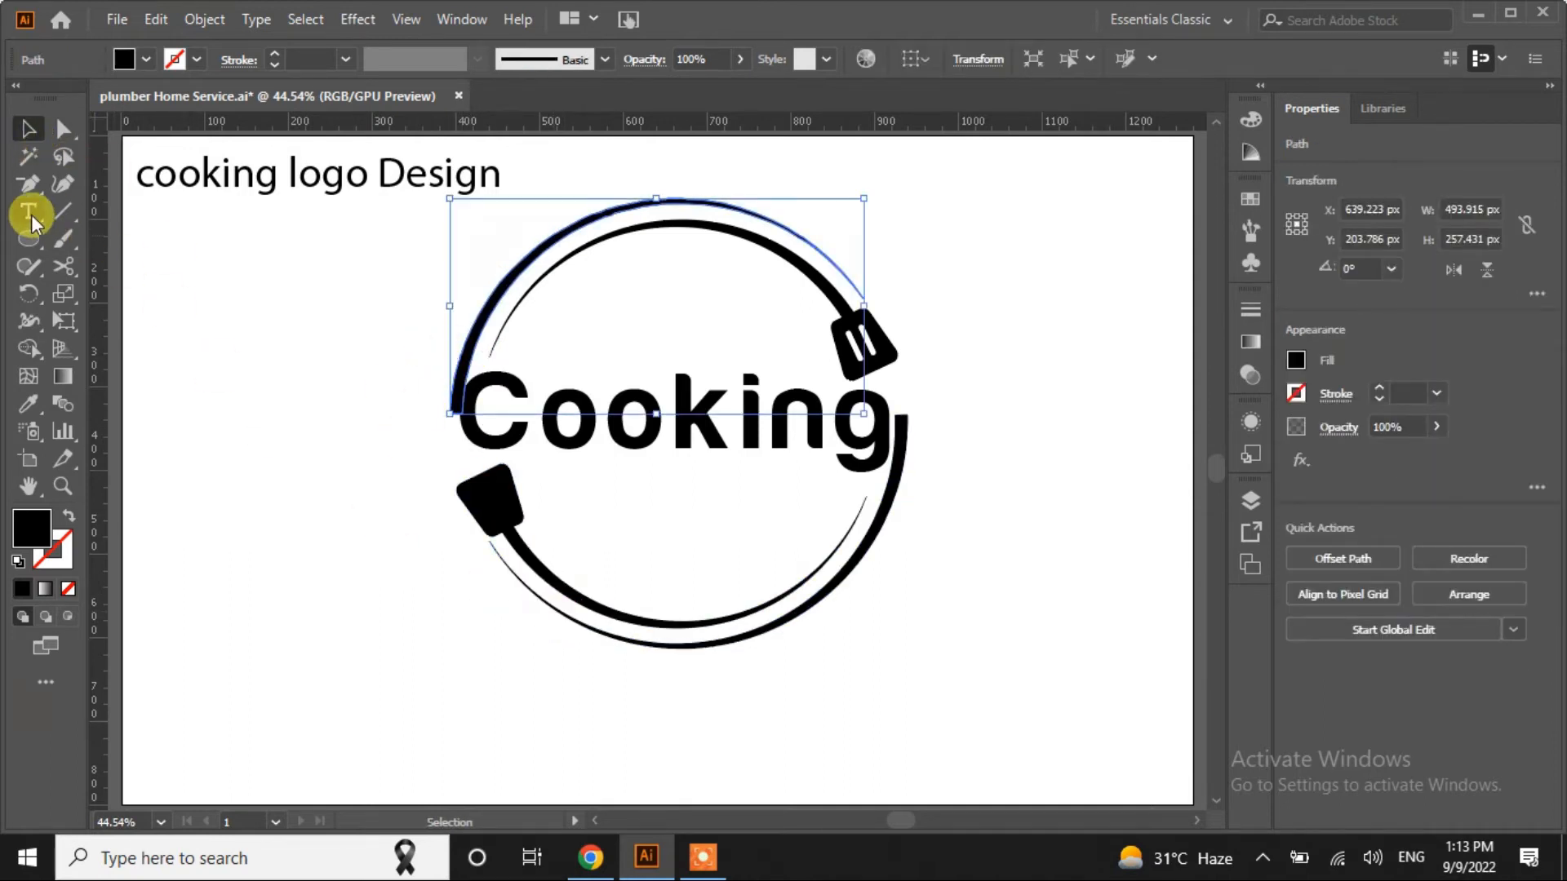
Draw a filled black rectangle about 594 × 137 px over the "Cooking" text, covering the thick ends of both outer arcs
{"action": "left_click_drag", "start_coordinate": [30, 236], "coordinate": [89, 238]}
{"action": "left_click_drag", "start_coordinate": [424, 360], "coordinate": [923, 475]}
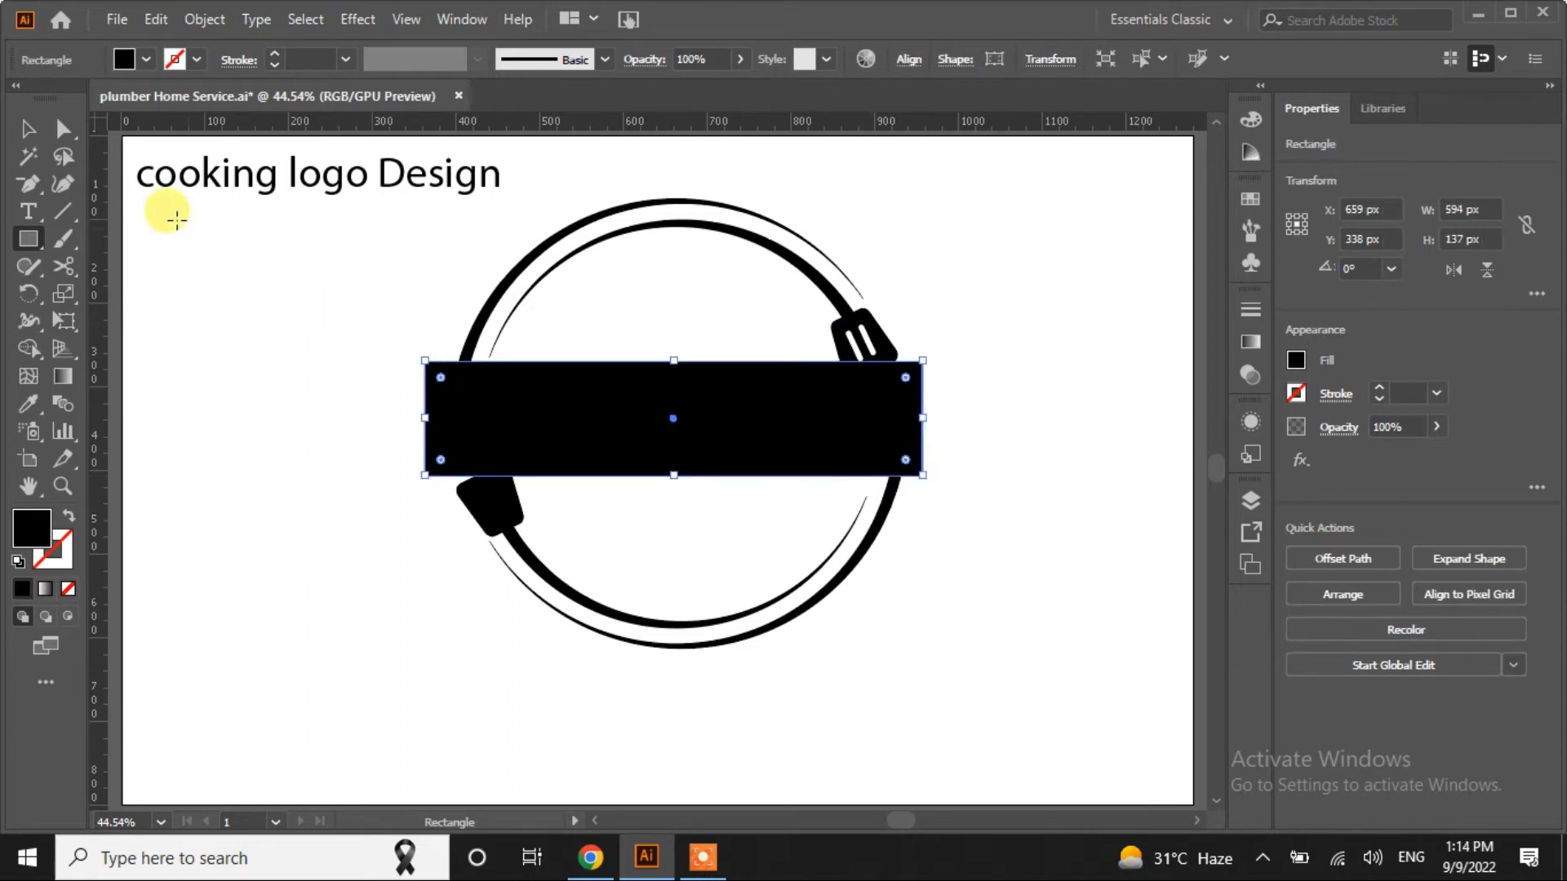
Select the rectangle with both outer arcs and merge the covered arc ends into it with the Shape Builder tool
{"action": "left_click", "coordinate": [28, 129]}
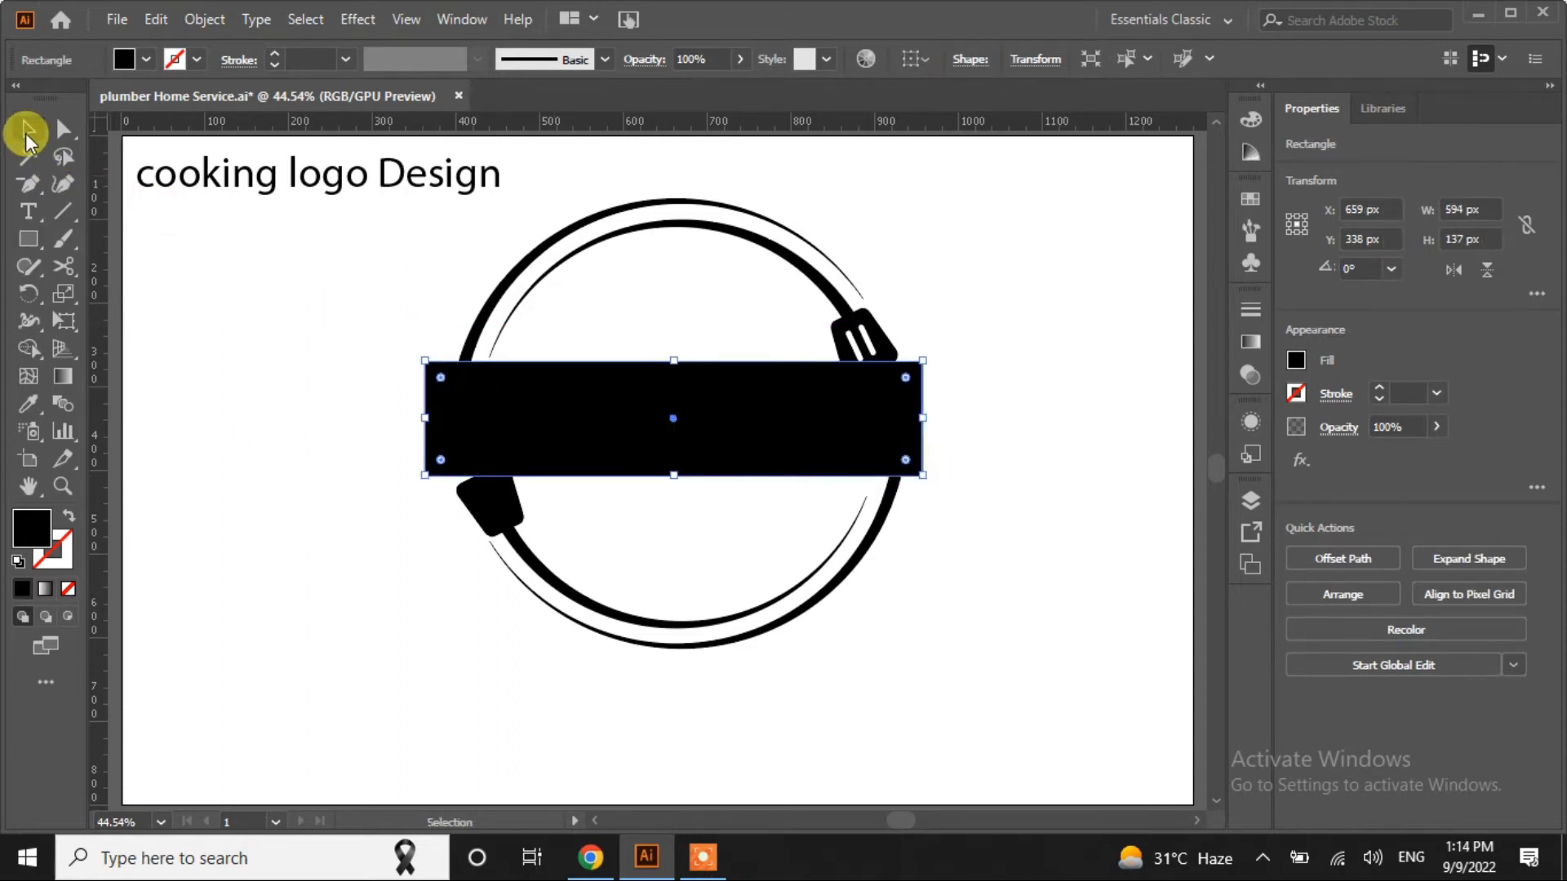
{"action": "left_click", "coordinate": [471, 354], "text": "shift"}
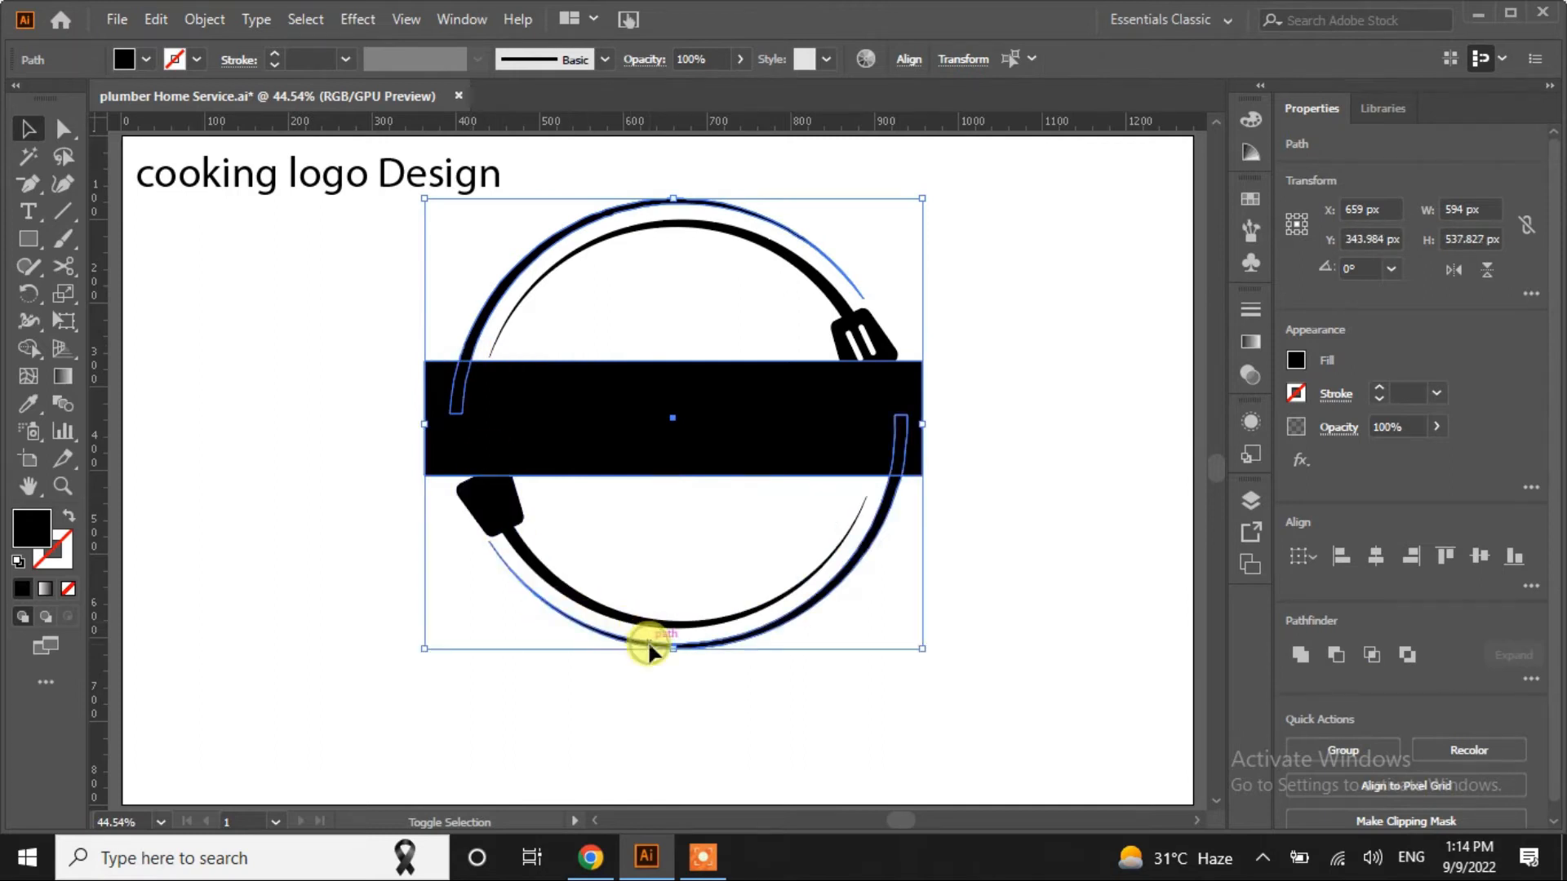
{"action": "left_click", "coordinate": [29, 343]}
{"action": "mouse_move", "coordinate": [427, 407]}
{"action": "left_mouse_down"}
{"action": "mouse_move", "coordinate": [457, 397]}
{"action": "mouse_move", "coordinate": [707, 455]}
{"action": "mouse_move", "coordinate": [873, 469]}
{"action": "mouse_move", "coordinate": [902, 444]}
{"action": "left_mouse_up"}
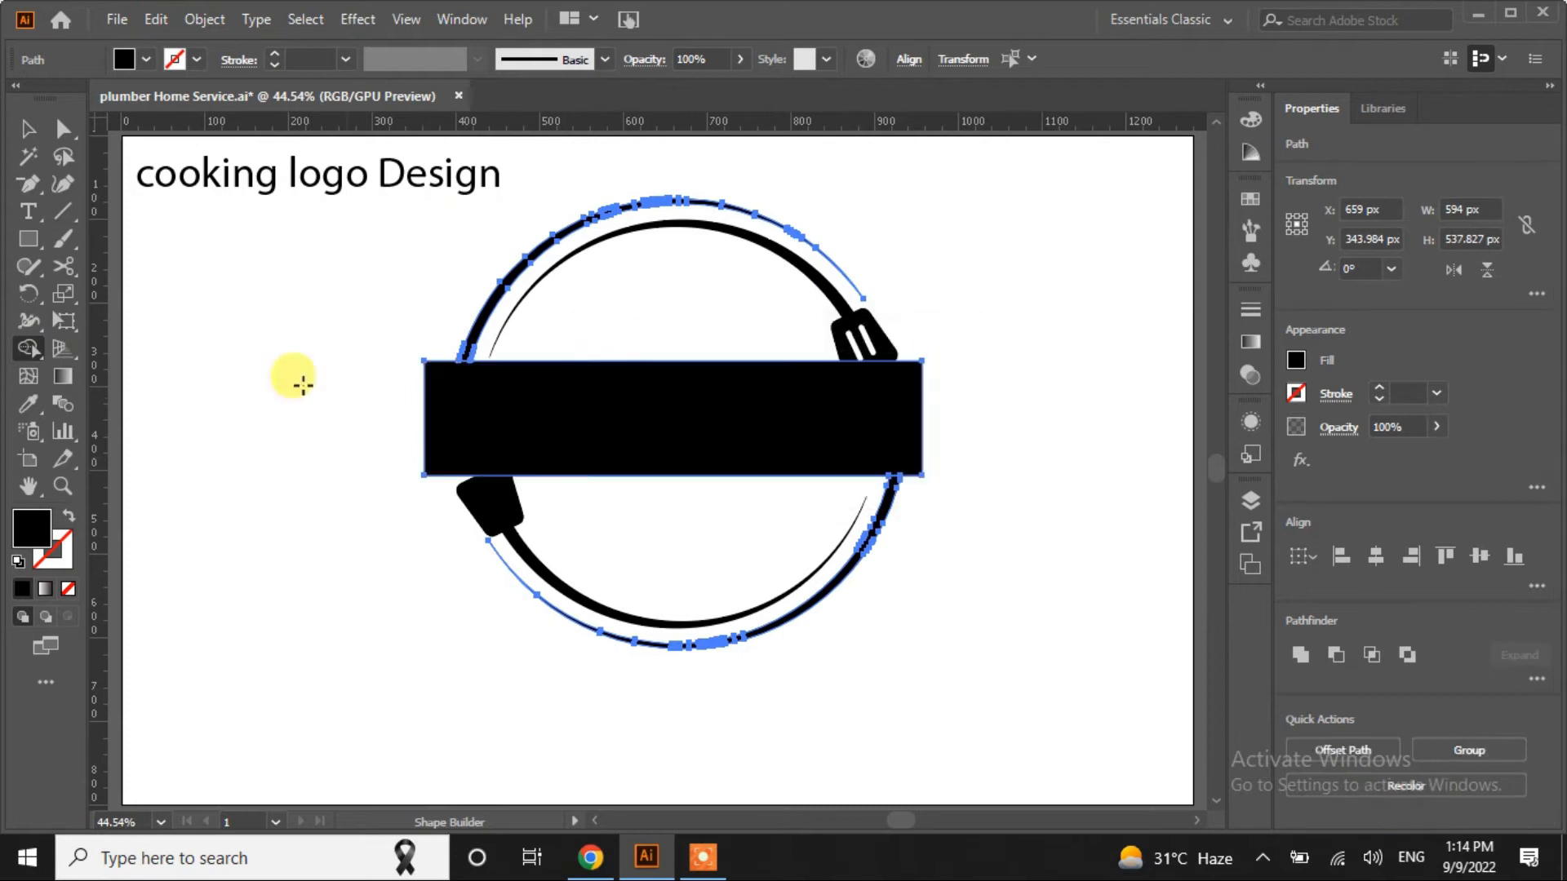
Move the black rectangle below the ring, away from the artwork, and delete it
{"action": "left_click", "coordinate": [25, 124]}
{"action": "left_click", "coordinate": [293, 398]}
{"action": "left_click_drag", "start_coordinate": [654, 418], "coordinate": [671, 723]}
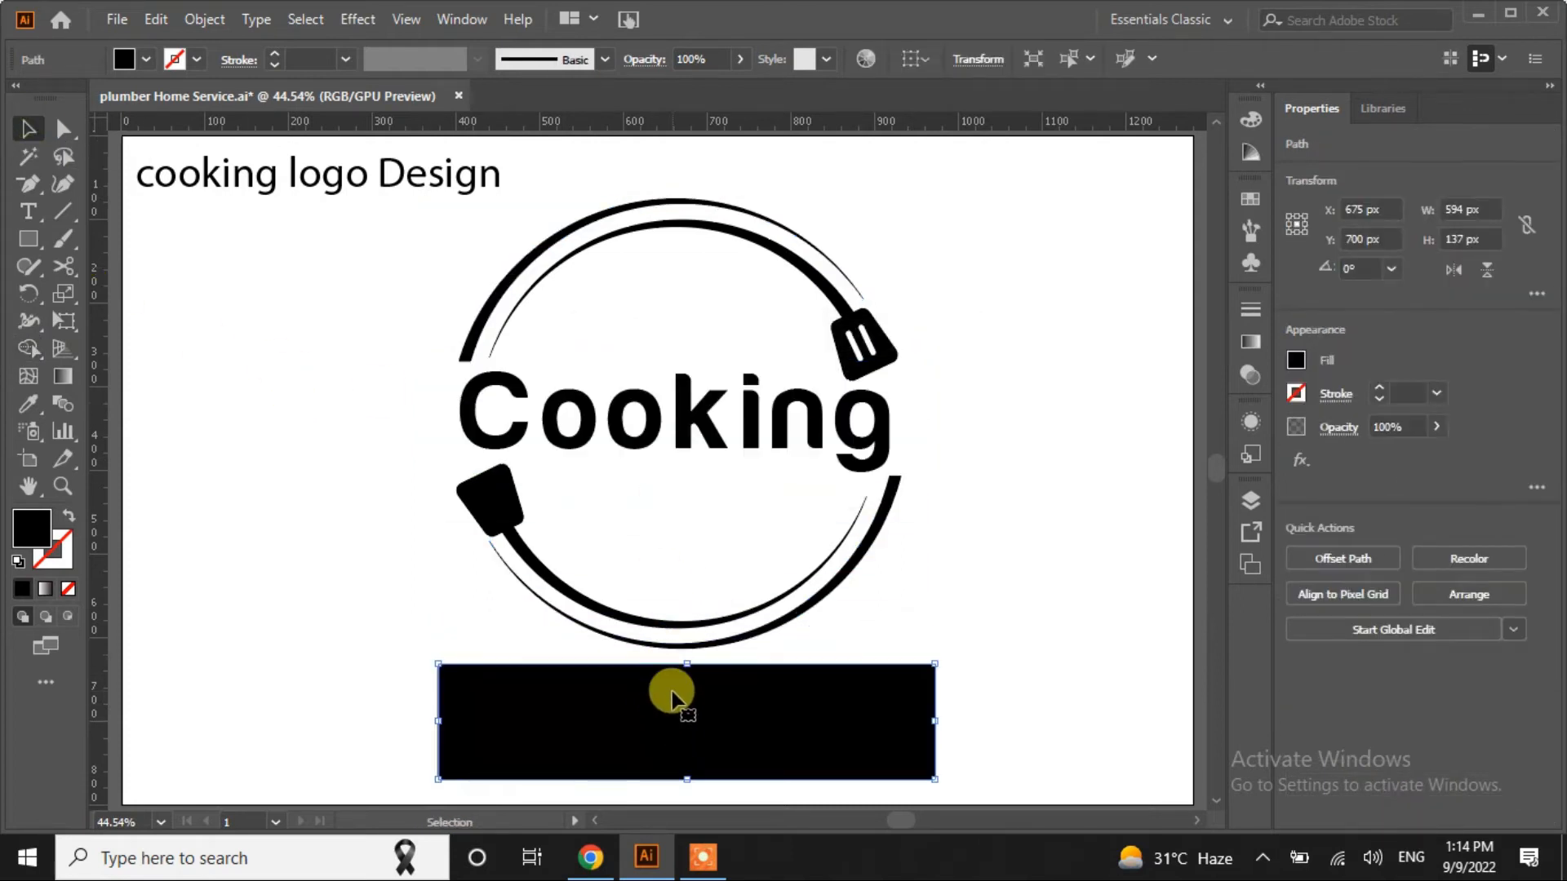
{"action": "key", "text": "Delete"}
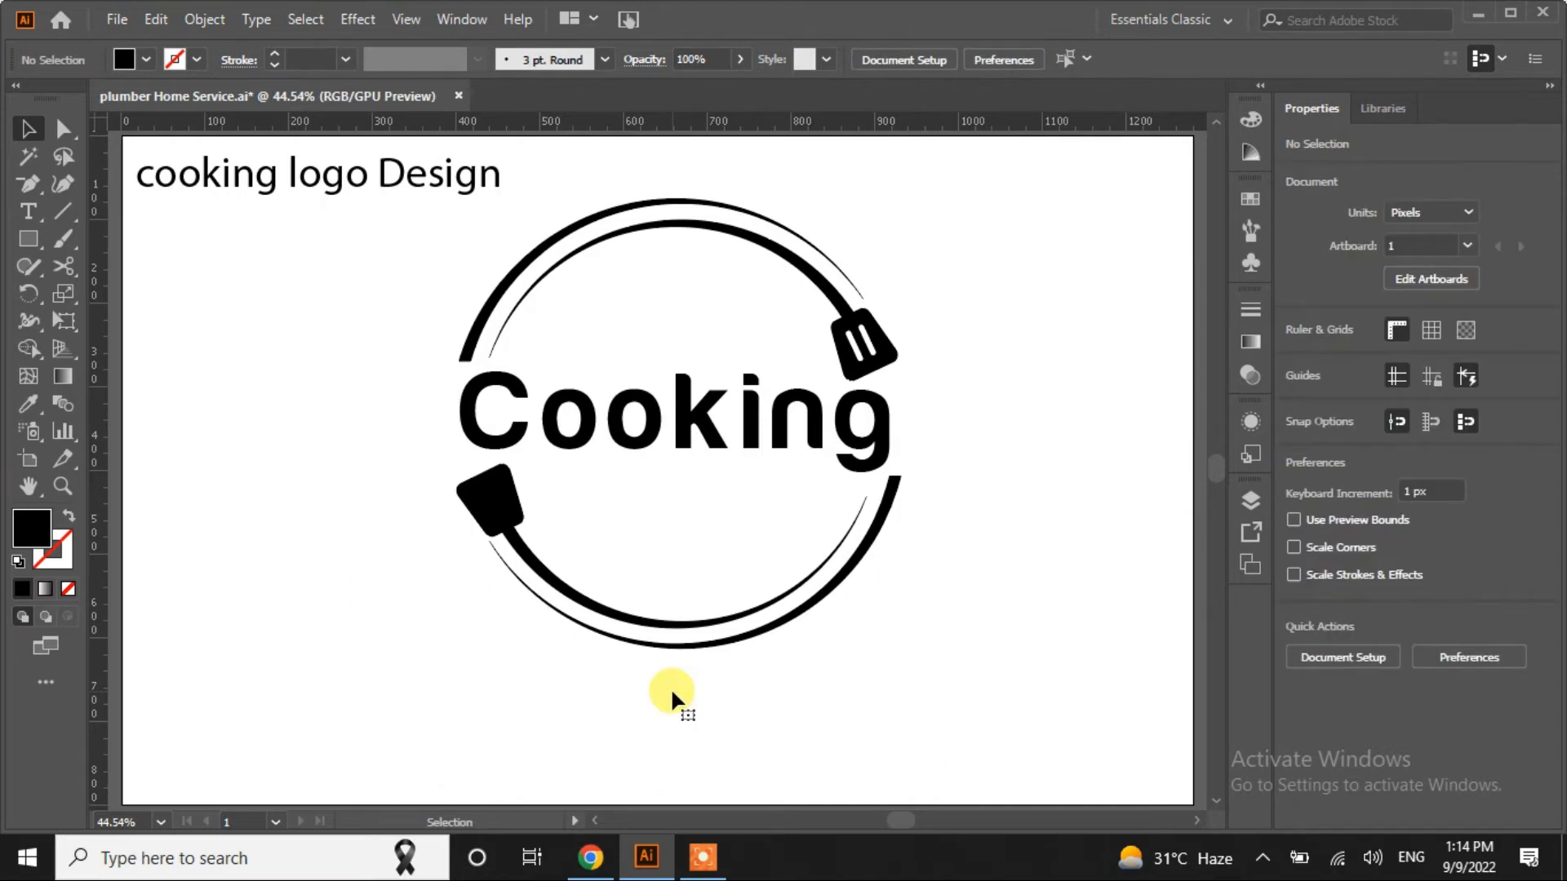
Reduce the "Cooking" text to 111 pt and recentre it between the spatulas
{"action": "left_click", "coordinate": [670, 440]}
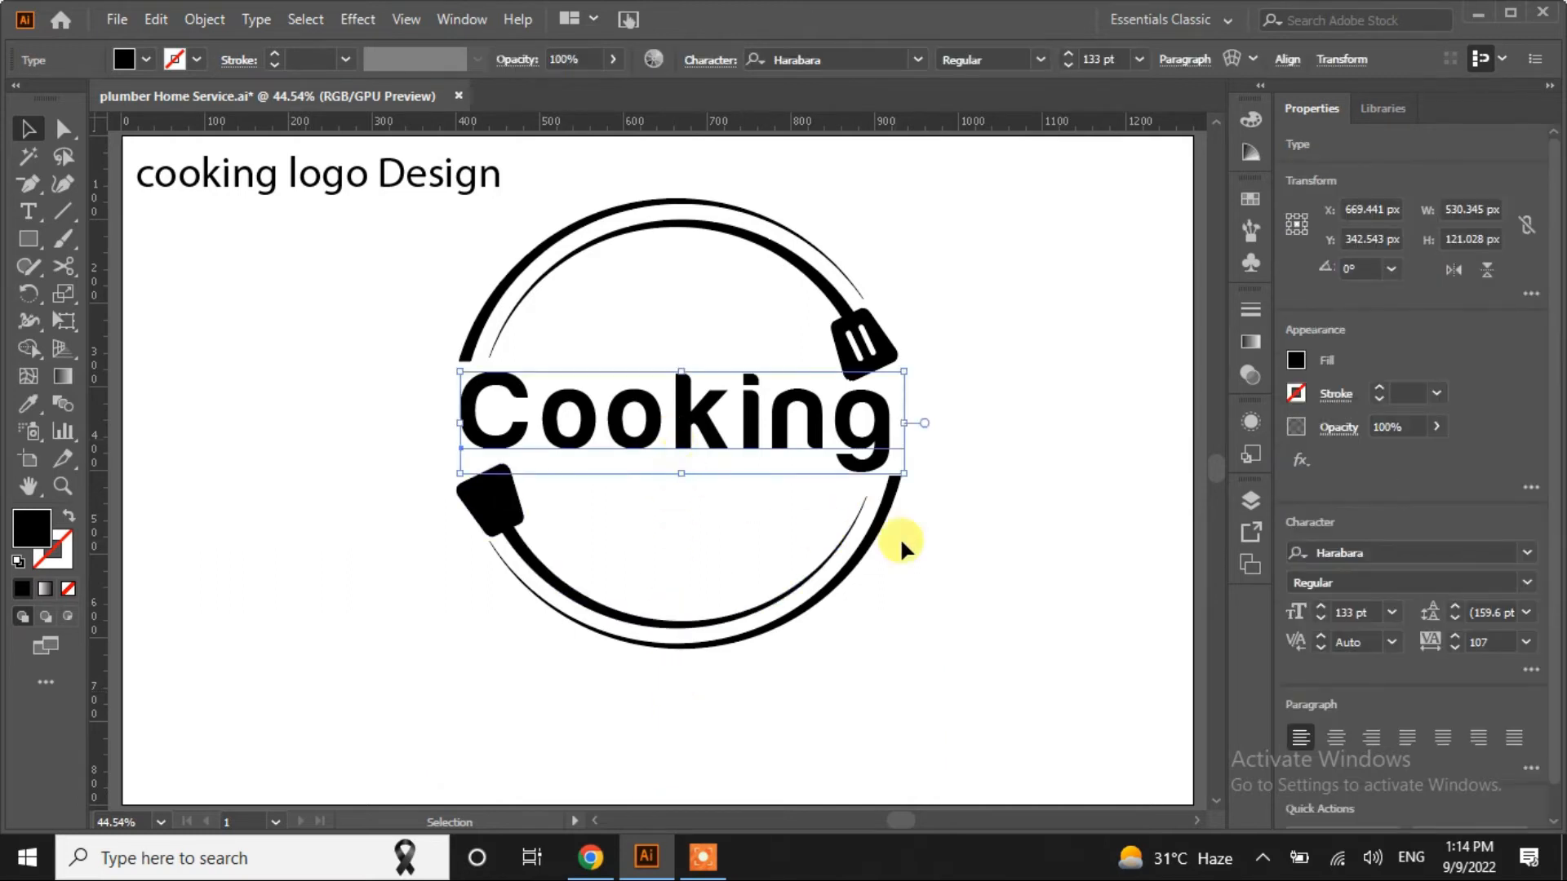
{"action": "left_click", "coordinate": [1321, 621]}
{"action": "left_click_drag", "start_coordinate": [700, 441], "coordinate": [731, 434]}
{"action": "left_click", "coordinate": [940, 449]}
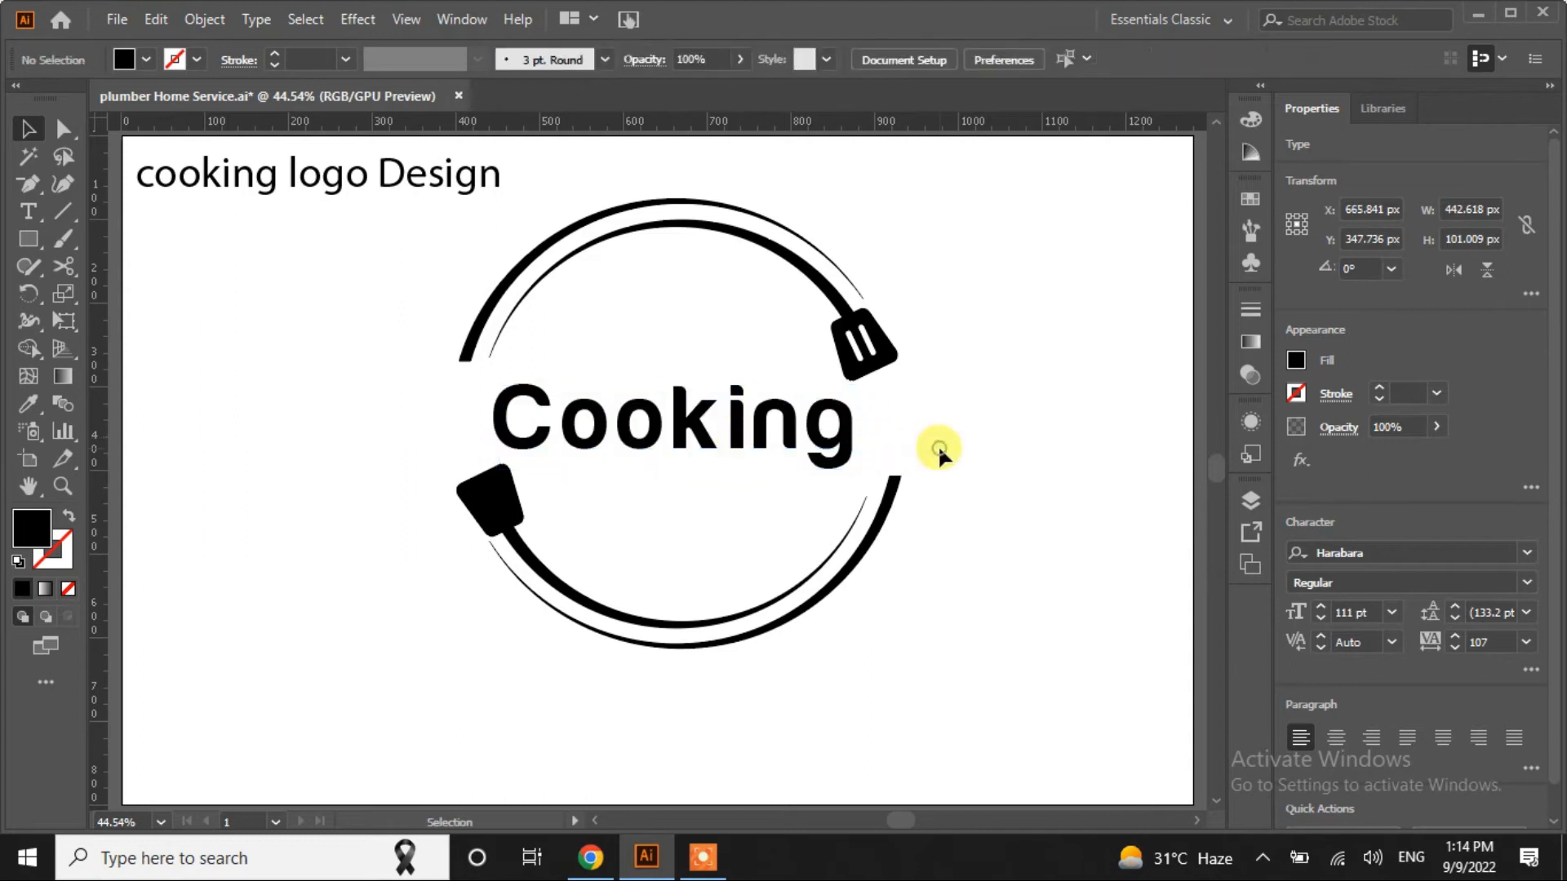
Draw a circle about 434 px in diameter around the "Cooking" text and swap its black fill to the stroke
{"action": "left_click_drag", "start_coordinate": [31, 243], "coordinate": [80, 293]}
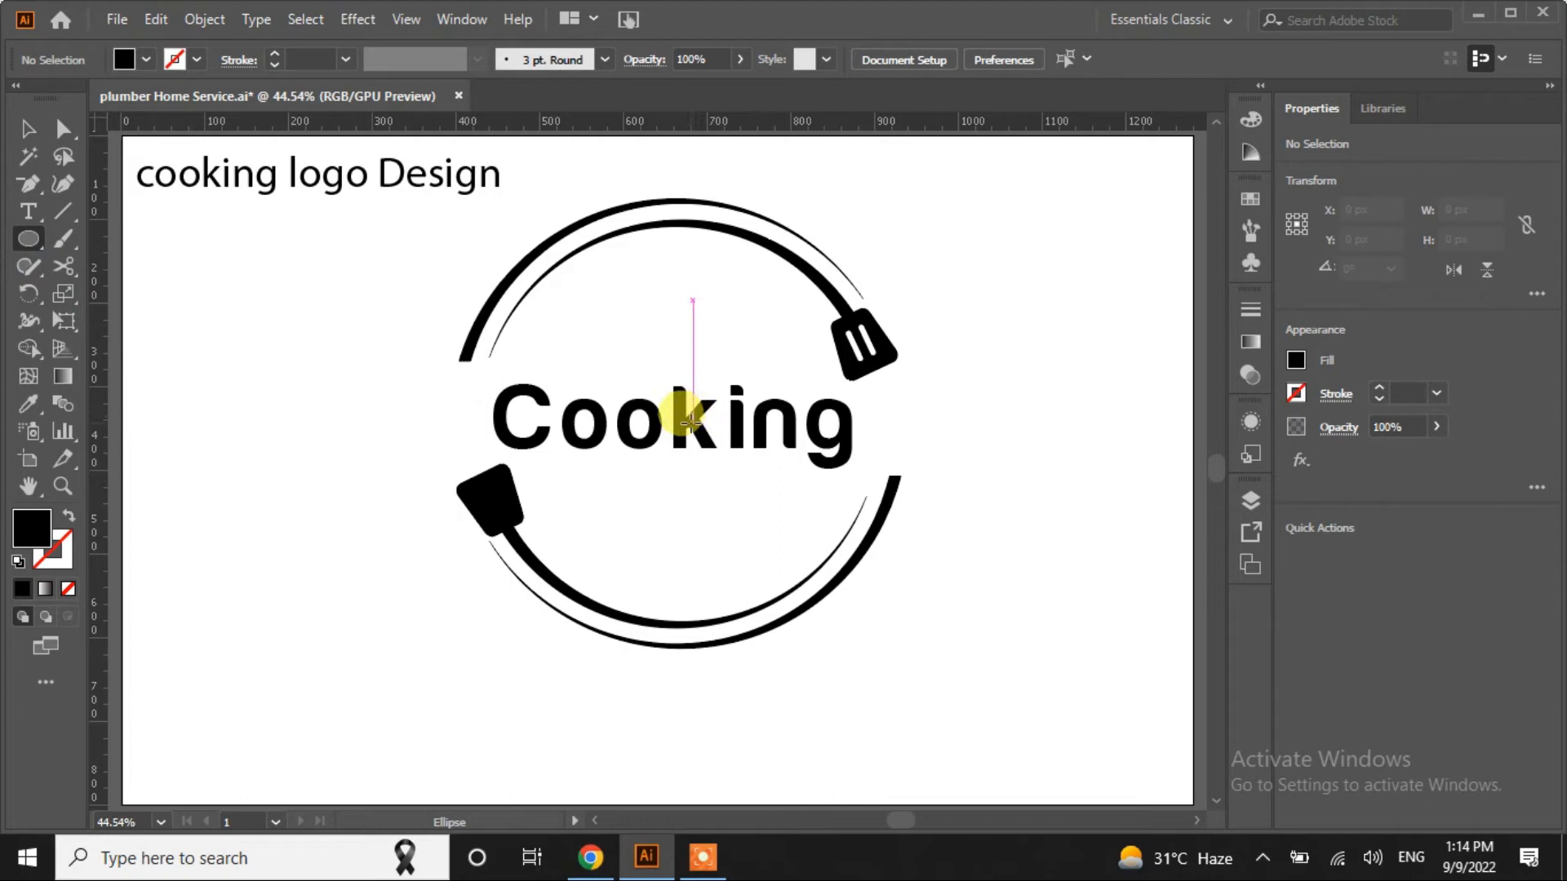
{"action": "mouse_move", "coordinate": [690, 420]}
{"action": "left_mouse_down"}
{"action": "mouse_move", "coordinate": [724, 527]}
{"action": "mouse_move", "coordinate": [776, 604]}
{"action": "left_mouse_up"}
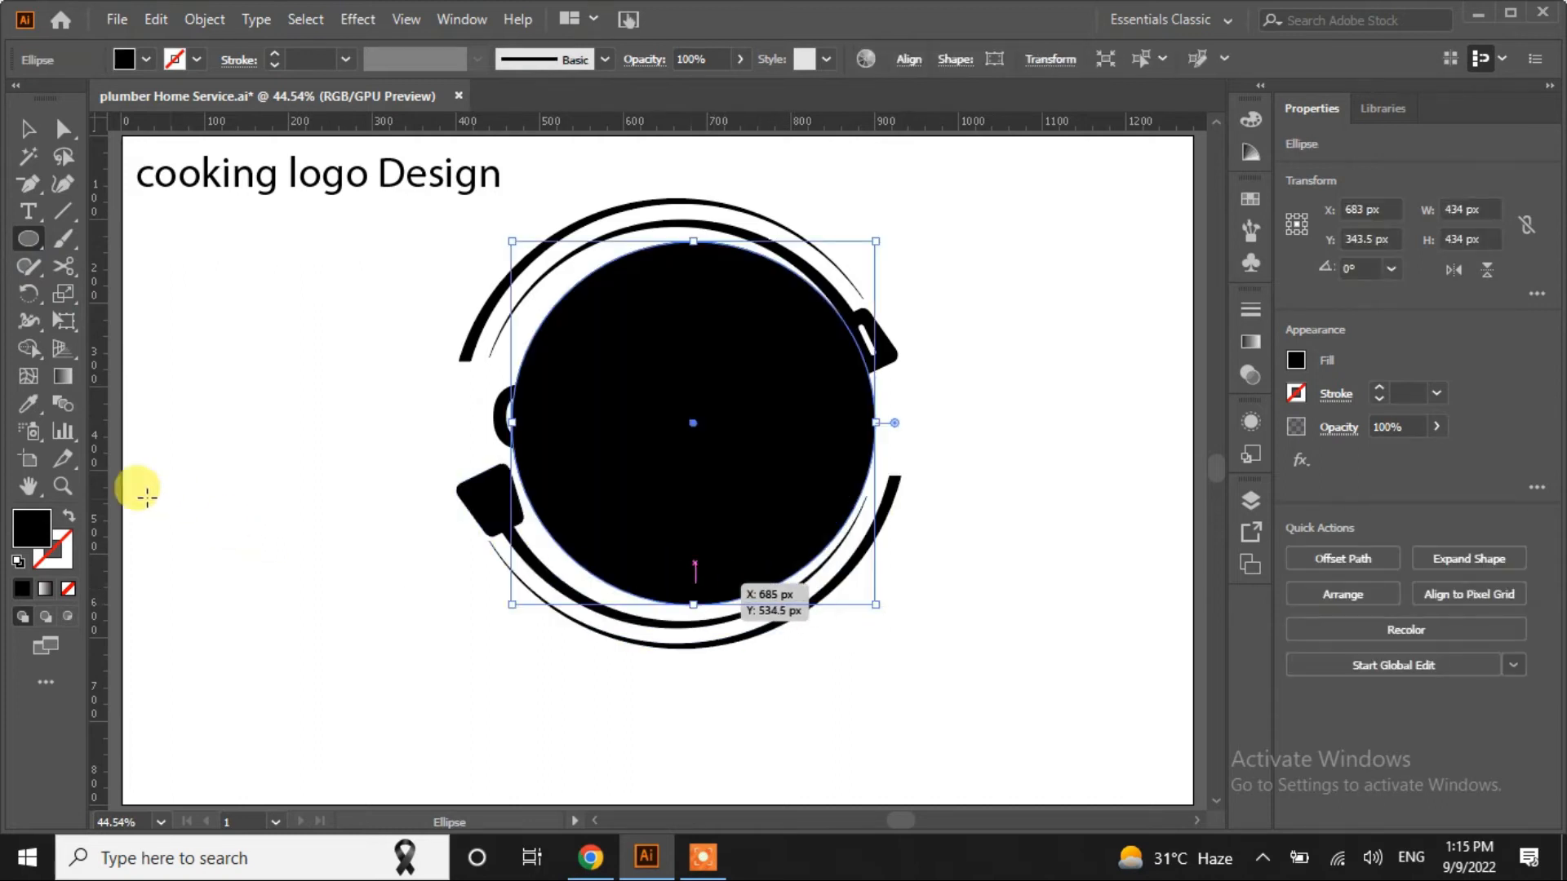
{"action": "left_click", "coordinate": [67, 519]}
Nudge the outlined circle left to X 662 px, centring it within the ring
{"action": "key", "text": "Left"}
{"action": "key", "text": "Left"}
{"action": "key", "text": "Left"}
{"action": "key", "text": "Left"}
{"action": "key", "text": "Left"}
{"action": "key", "text": "Left"}
{"action": "key", "text": "Left"}
{"action": "key", "text": "Left"}
{"action": "key", "text": "Left"}
{"action": "key", "text": "Left"}
{"action": "key", "text": "Left"}
{"action": "key", "text": "Left"}
{"action": "key", "text": "Left"}
{"action": "key", "text": "Left"}
{"action": "key", "text": "Left"}
{"action": "key", "text": "Left"}
{"action": "key", "text": "Left"}
{"action": "key", "text": "Left"}
{"action": "key", "text": "Left"}
{"action": "key", "text": "Left"}
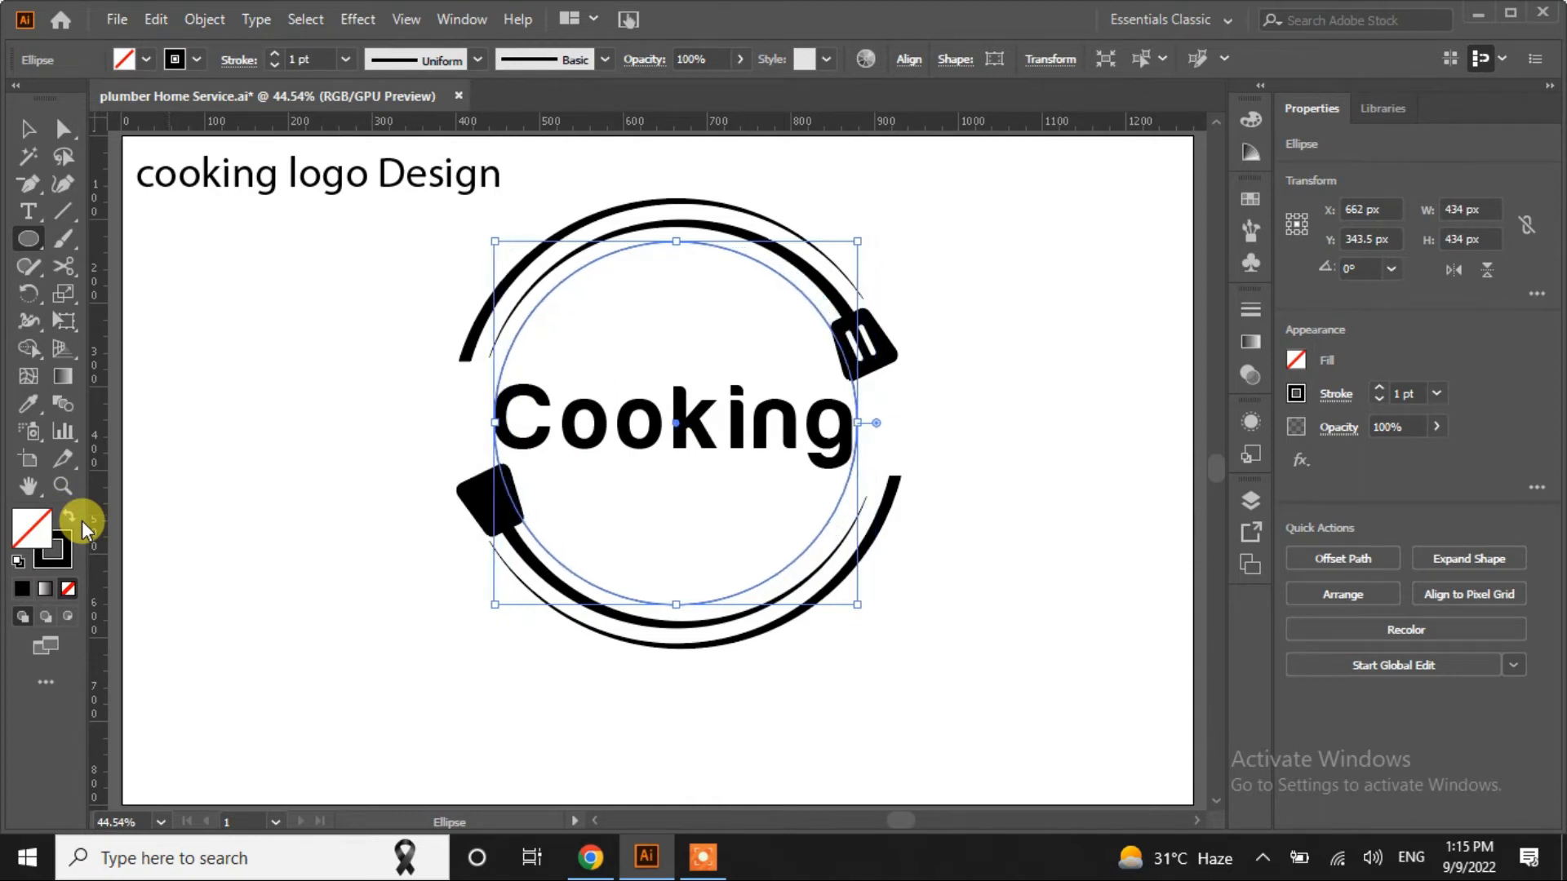
Nudge the outlined circle right to X 664 px and enlarge the "Cooking" text to nearly the full width of the outer ring
{"action": "key", "text": "Right"}
{"action": "key", "text": "Right"}
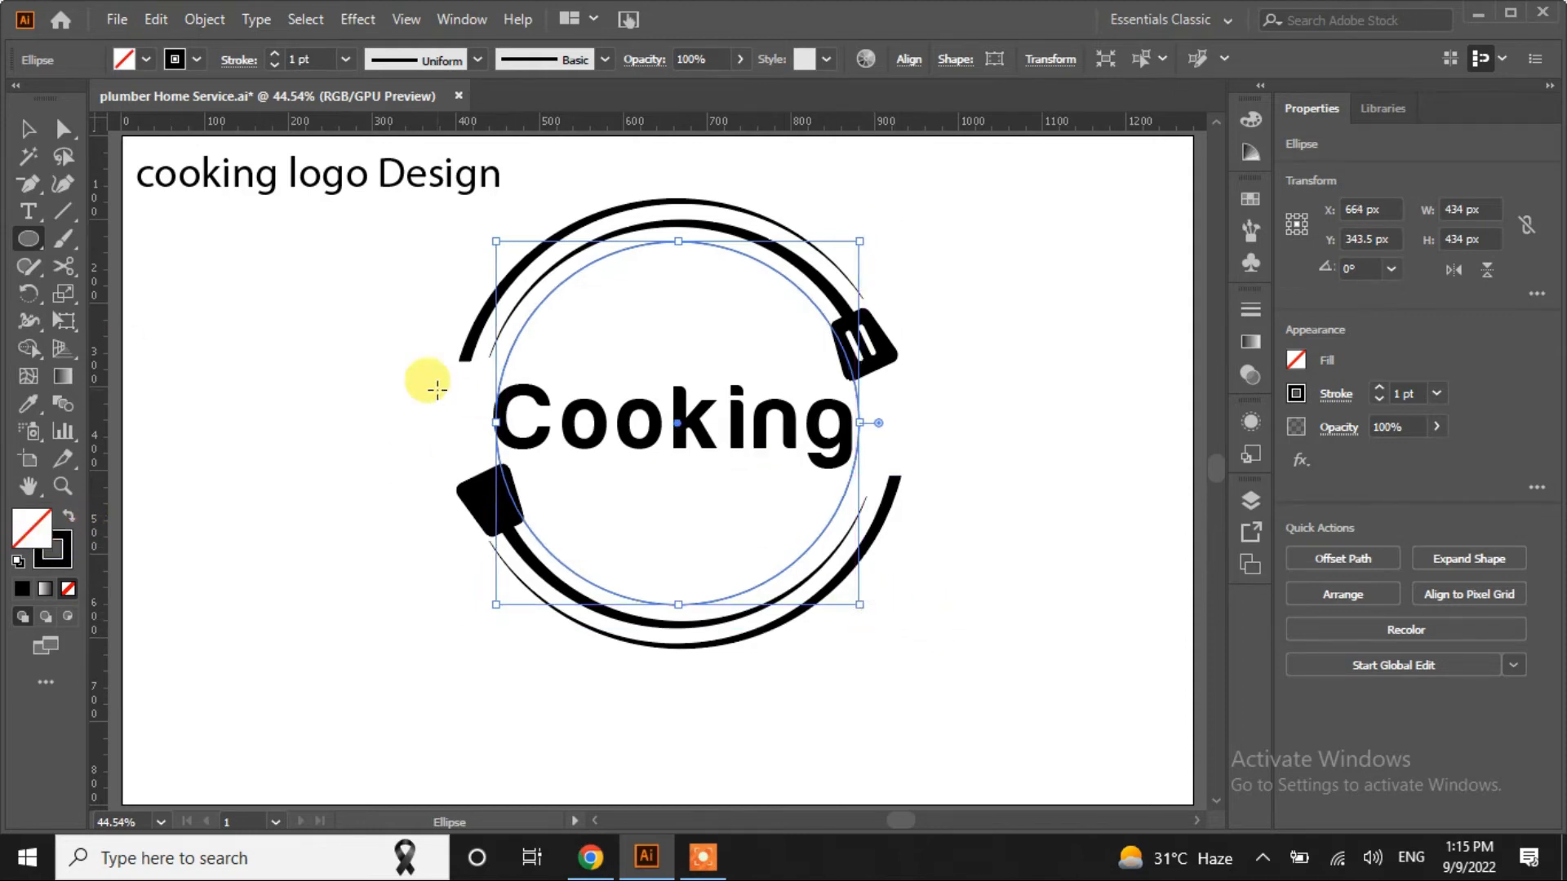
{"action": "left_click", "coordinate": [28, 128]}
{"action": "left_click", "coordinate": [832, 433]}
{"action": "left_click_drag", "start_coordinate": [857, 470], "coordinate": [899, 509]}
{"action": "left_click", "coordinate": [1010, 584]}
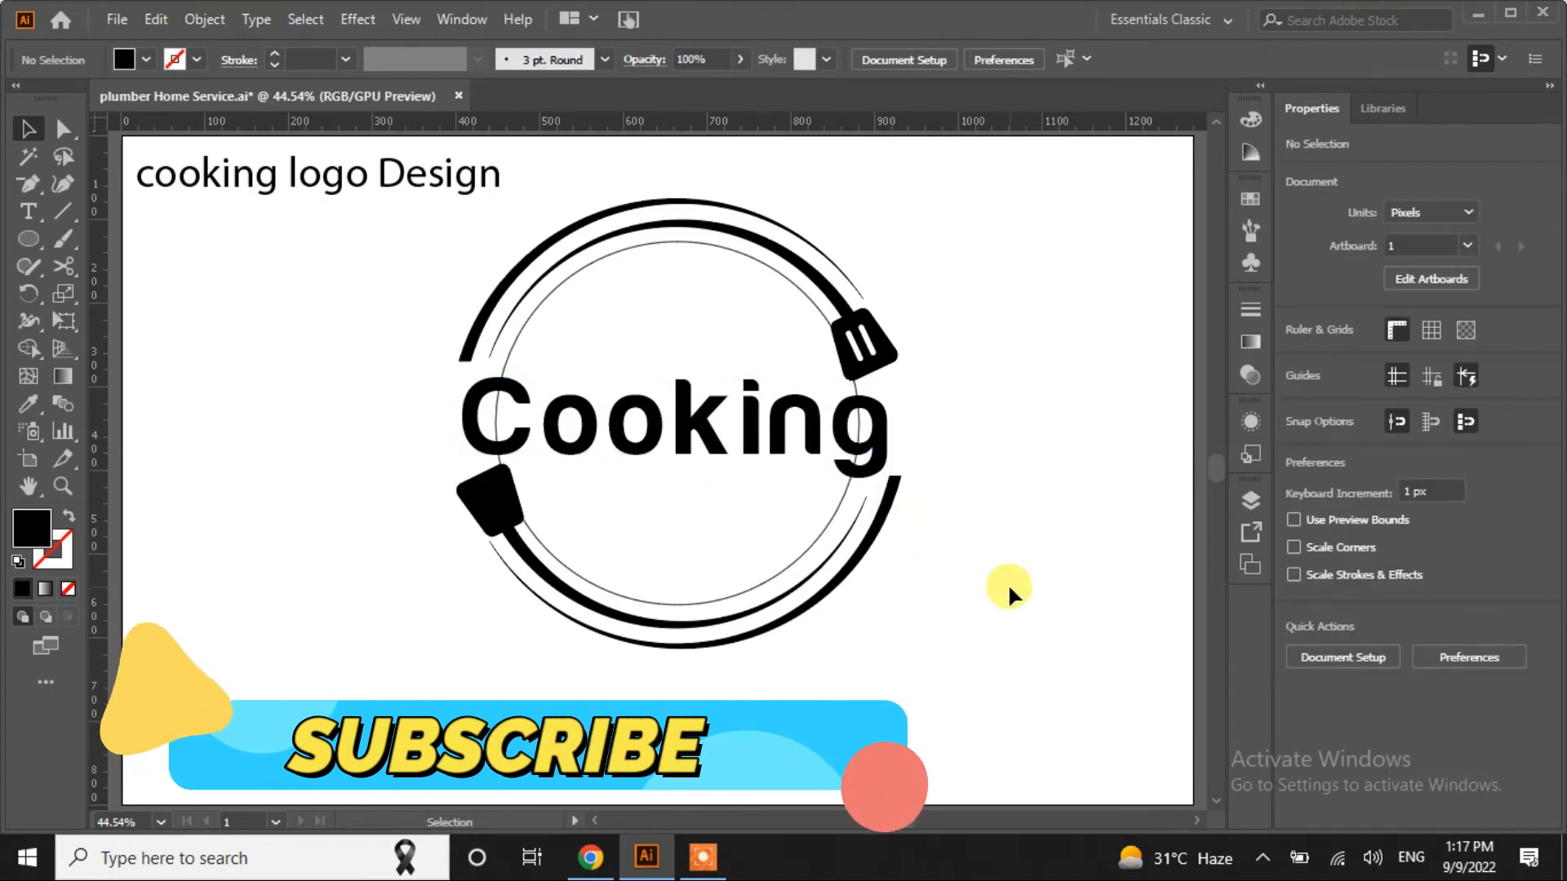
Shrink the outlined circle to about 387 px in diameter and cut away its two side segments beside "Cooking", leaving an upper and lower arc
{"action": "left_click", "coordinate": [531, 322]}
{"action": "left_click_drag", "start_coordinate": [858, 604], "coordinate": [839, 596]}
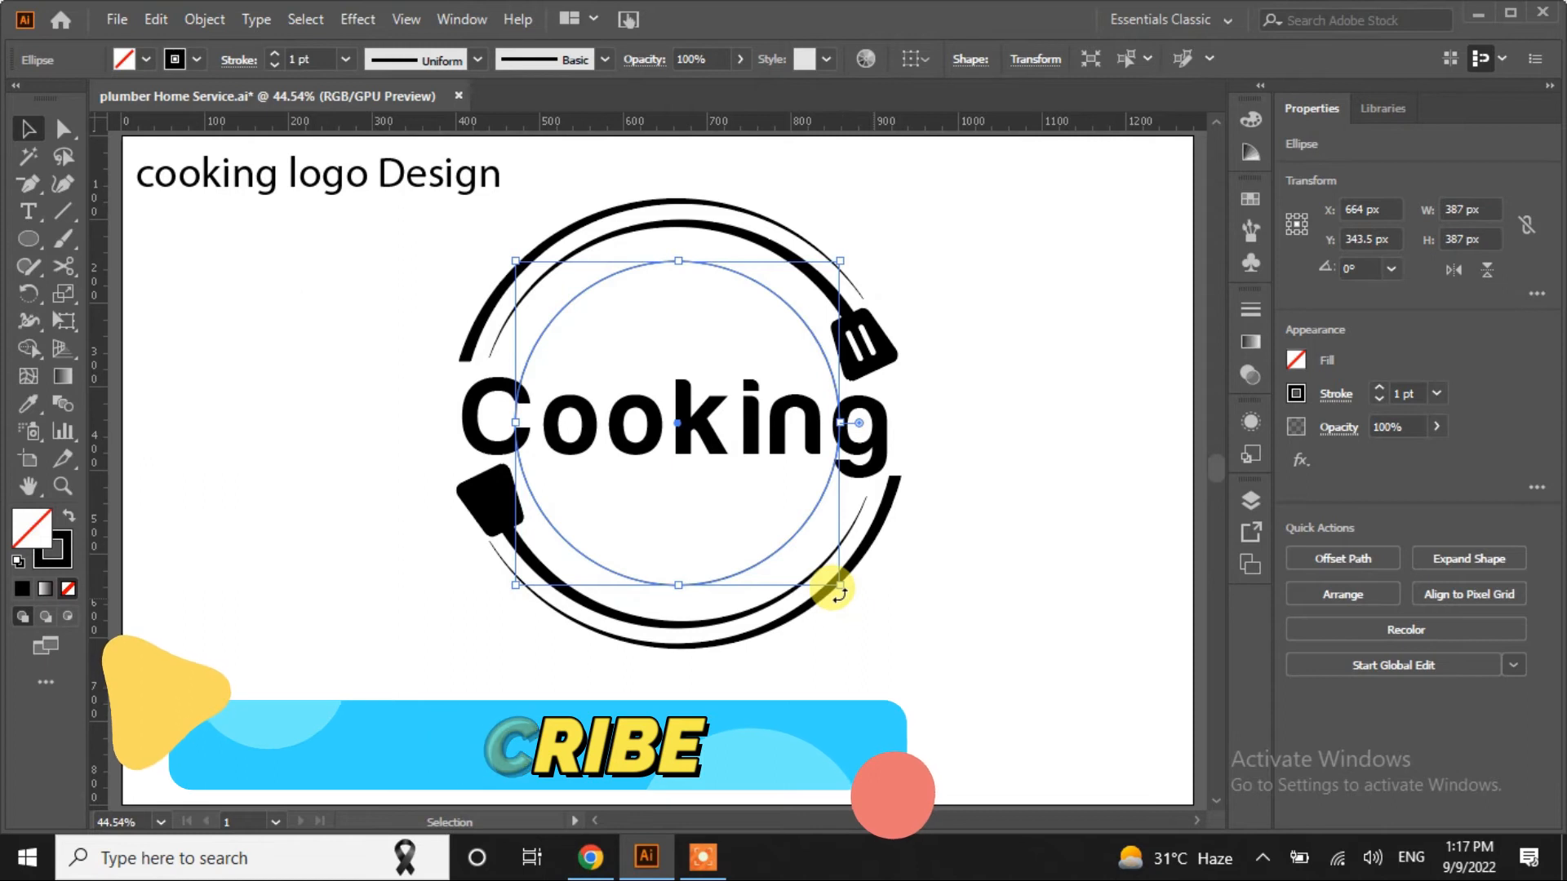
{"action": "left_click", "coordinate": [63, 267]}
{"action": "left_click", "coordinate": [525, 360]}
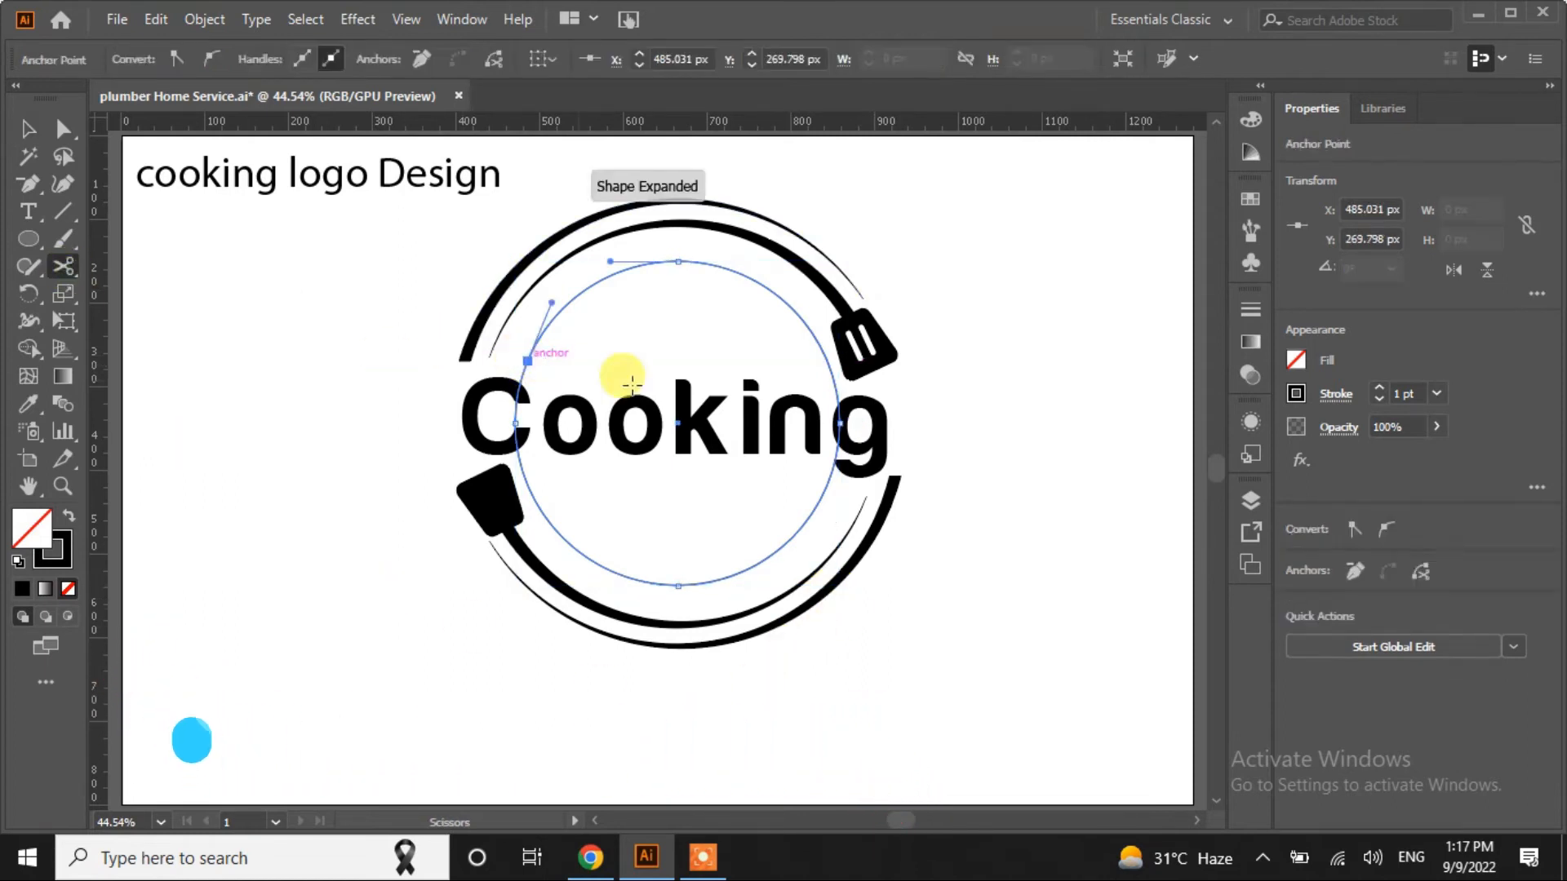
{"action": "left_click", "coordinate": [827, 369]}
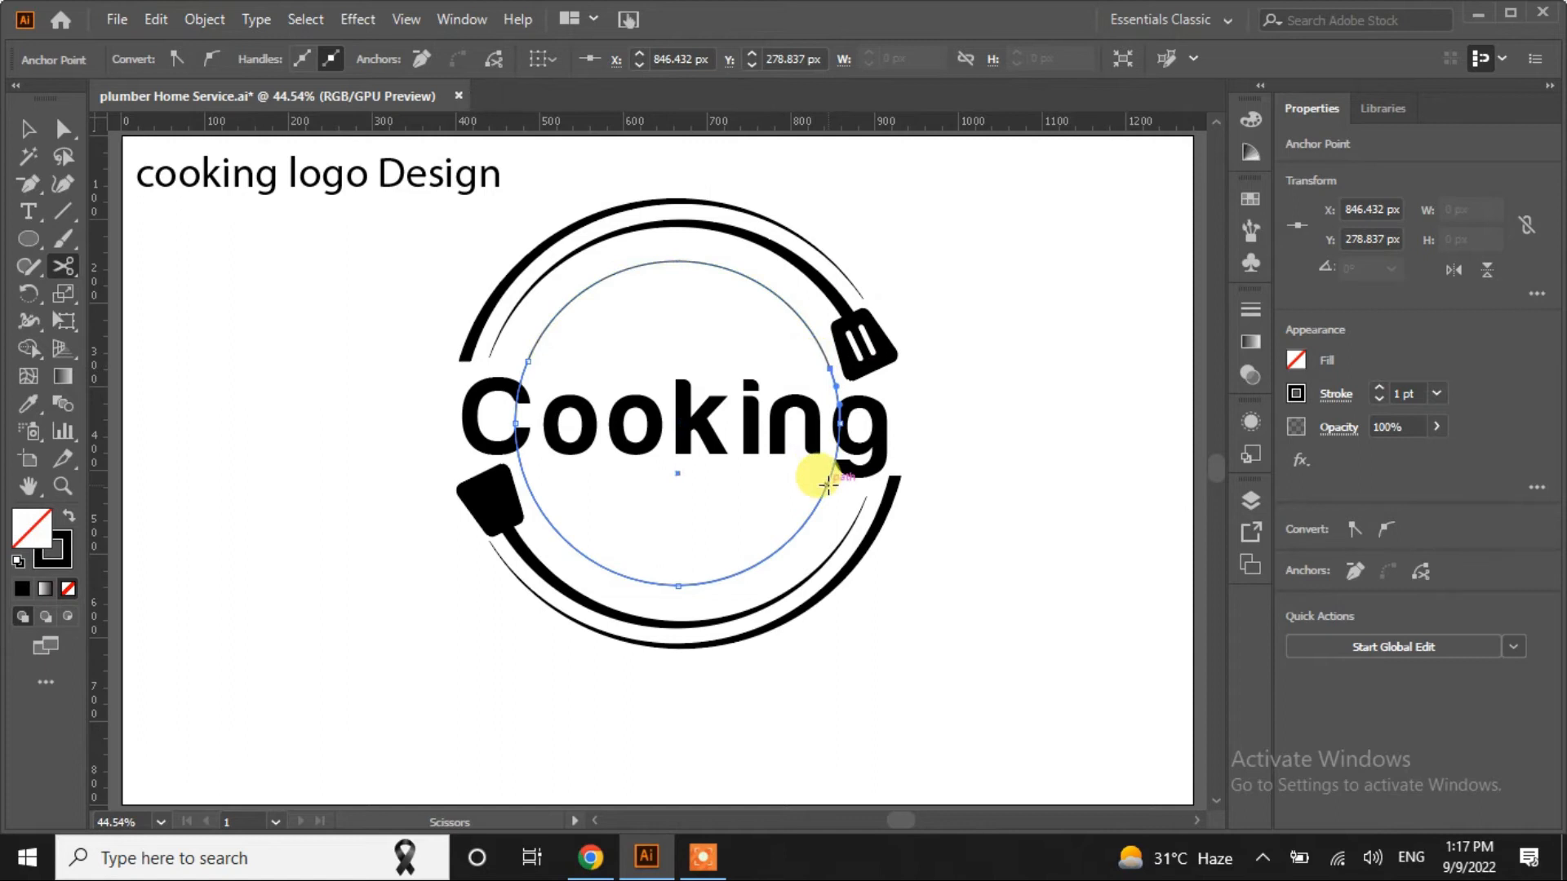
{"action": "left_click", "coordinate": [822, 491]}
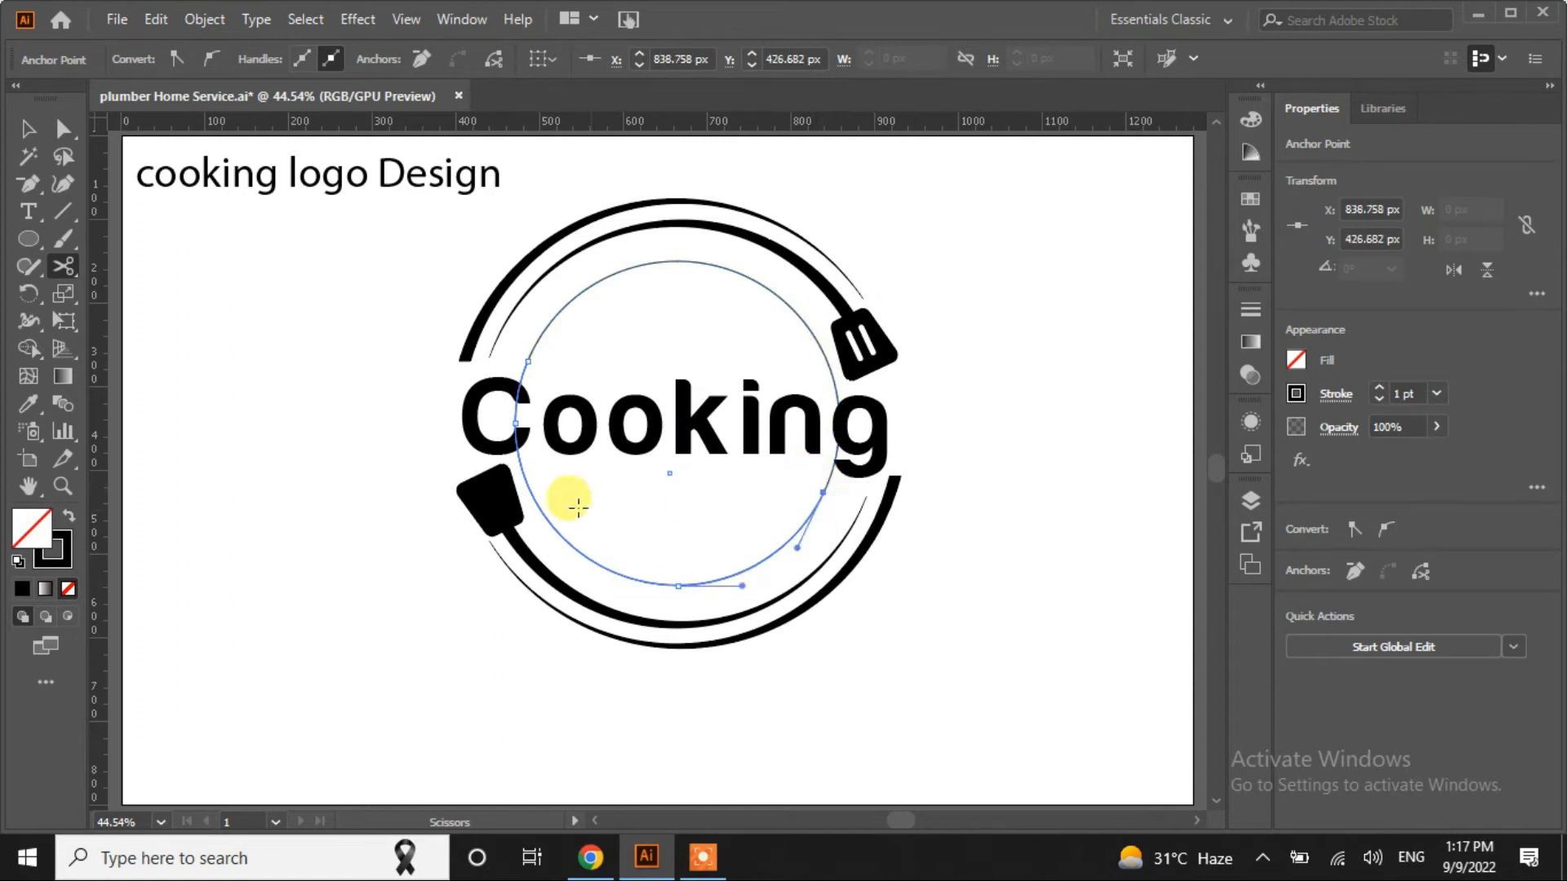
{"action": "left_click", "coordinate": [523, 474]}
{"action": "left_click", "coordinate": [310, 499]}
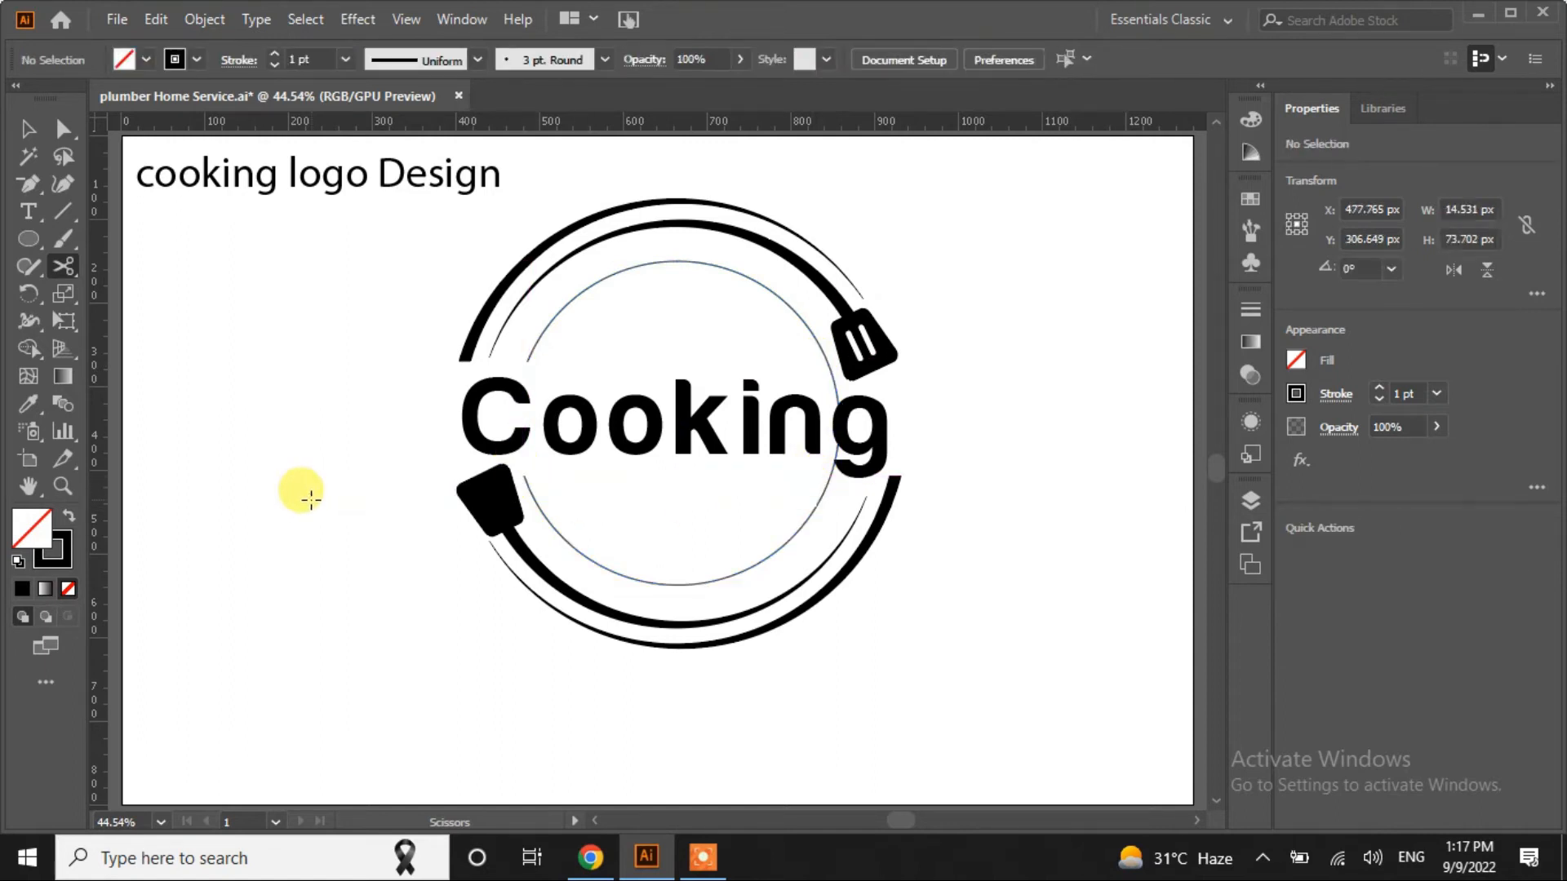
{"action": "left_click", "coordinate": [26, 135]}
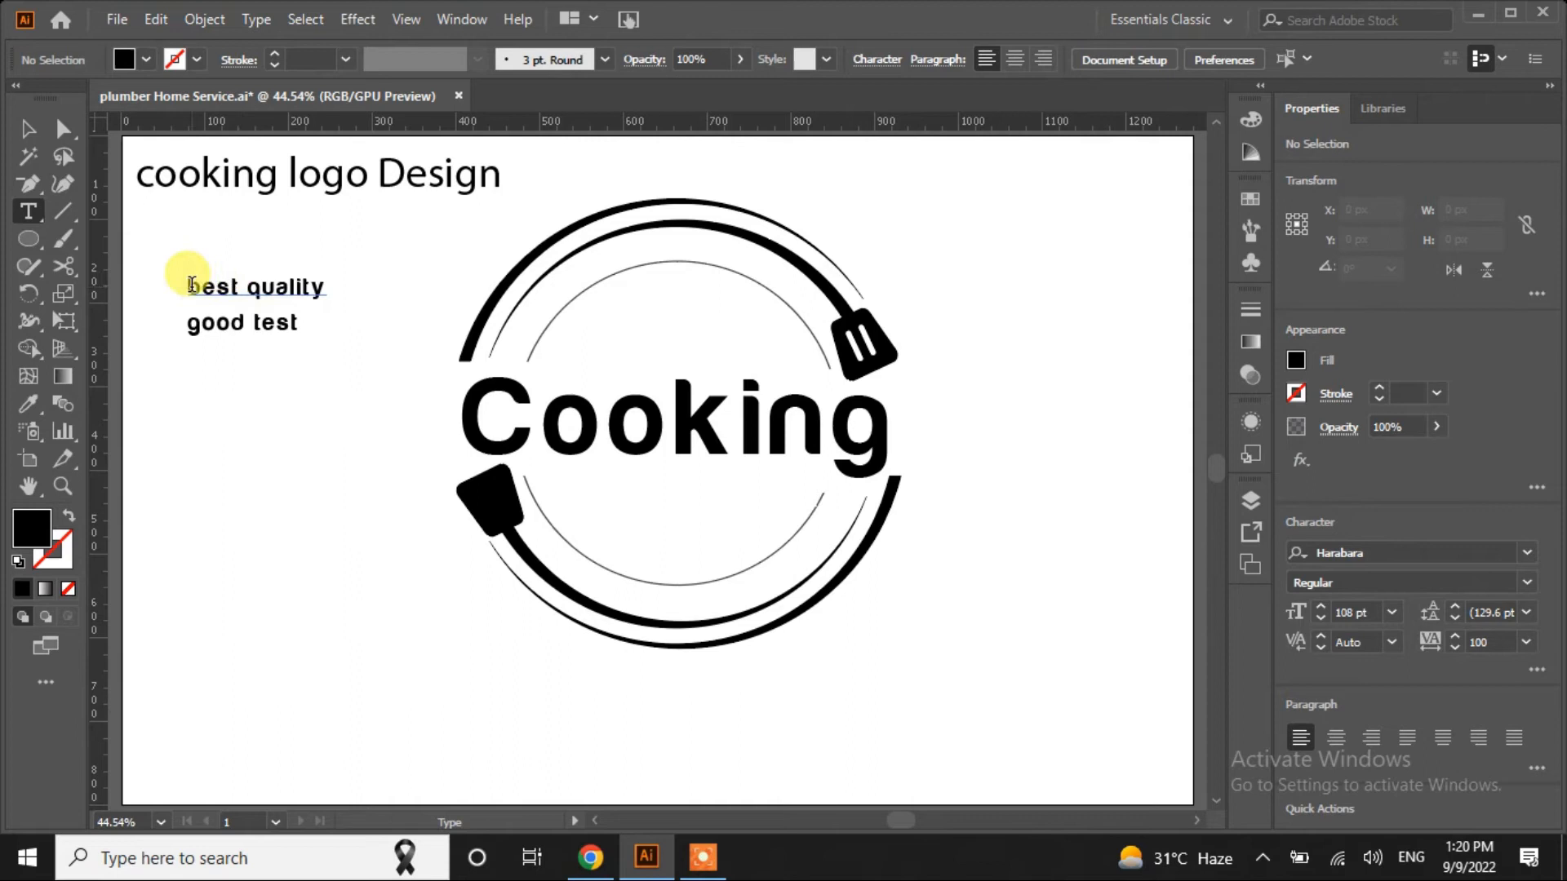
Copy the "best quality" text and paste it as type along the upper inner arc
{"action": "left_click_drag", "start_coordinate": [192, 286], "coordinate": [342, 291]}
{"action": "key", "text": "ctrl+c"}
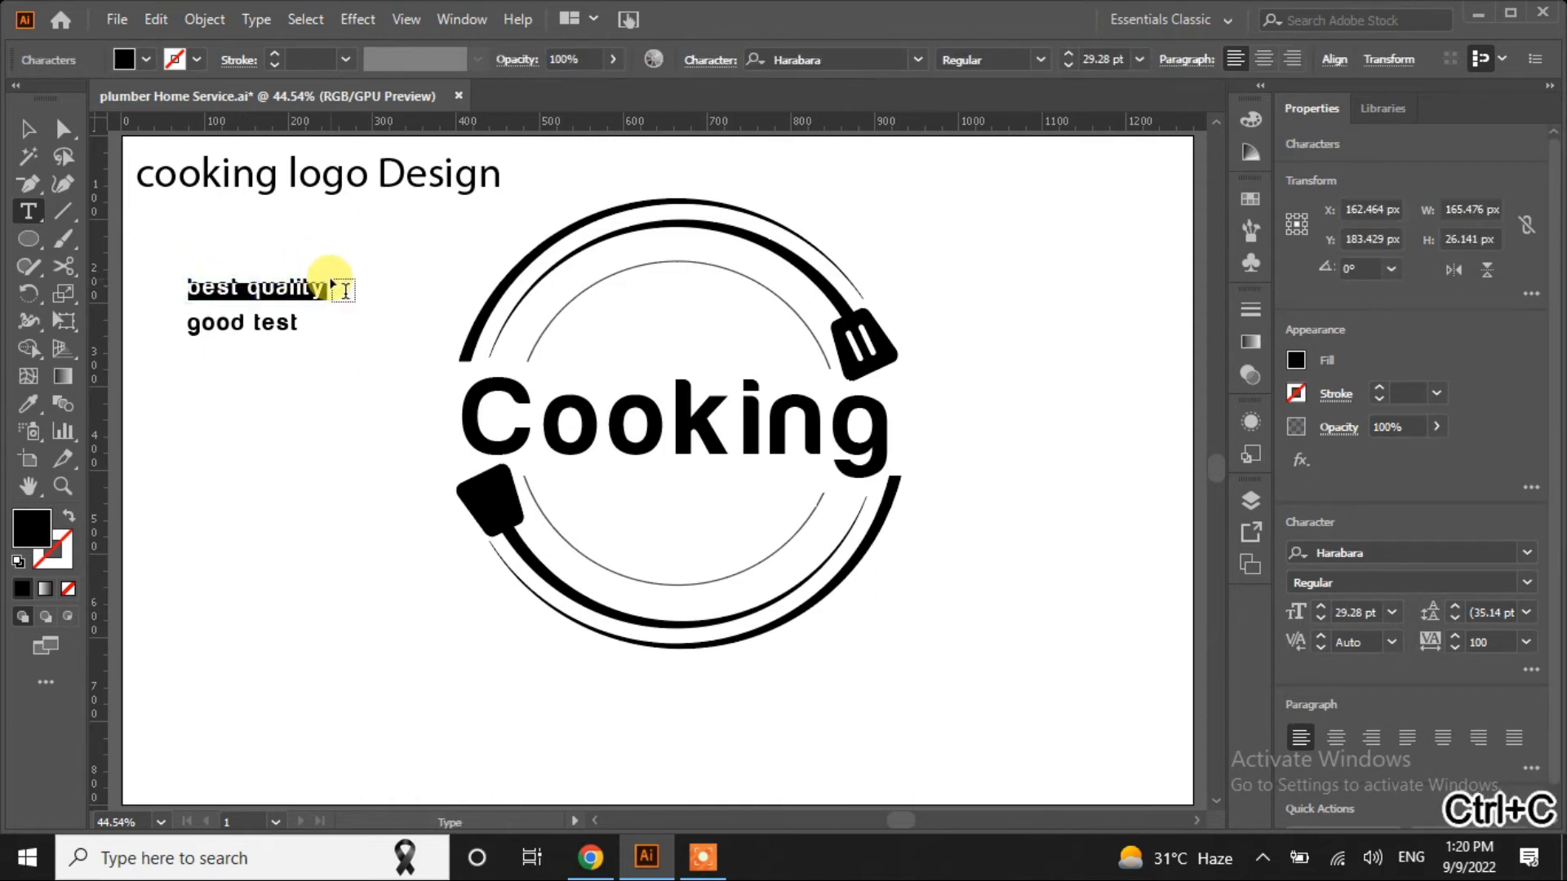
{"action": "left_click", "coordinate": [540, 333]}
{"action": "key", "text": "ctrl"}
{"action": "key", "text": "ctrl+v"}
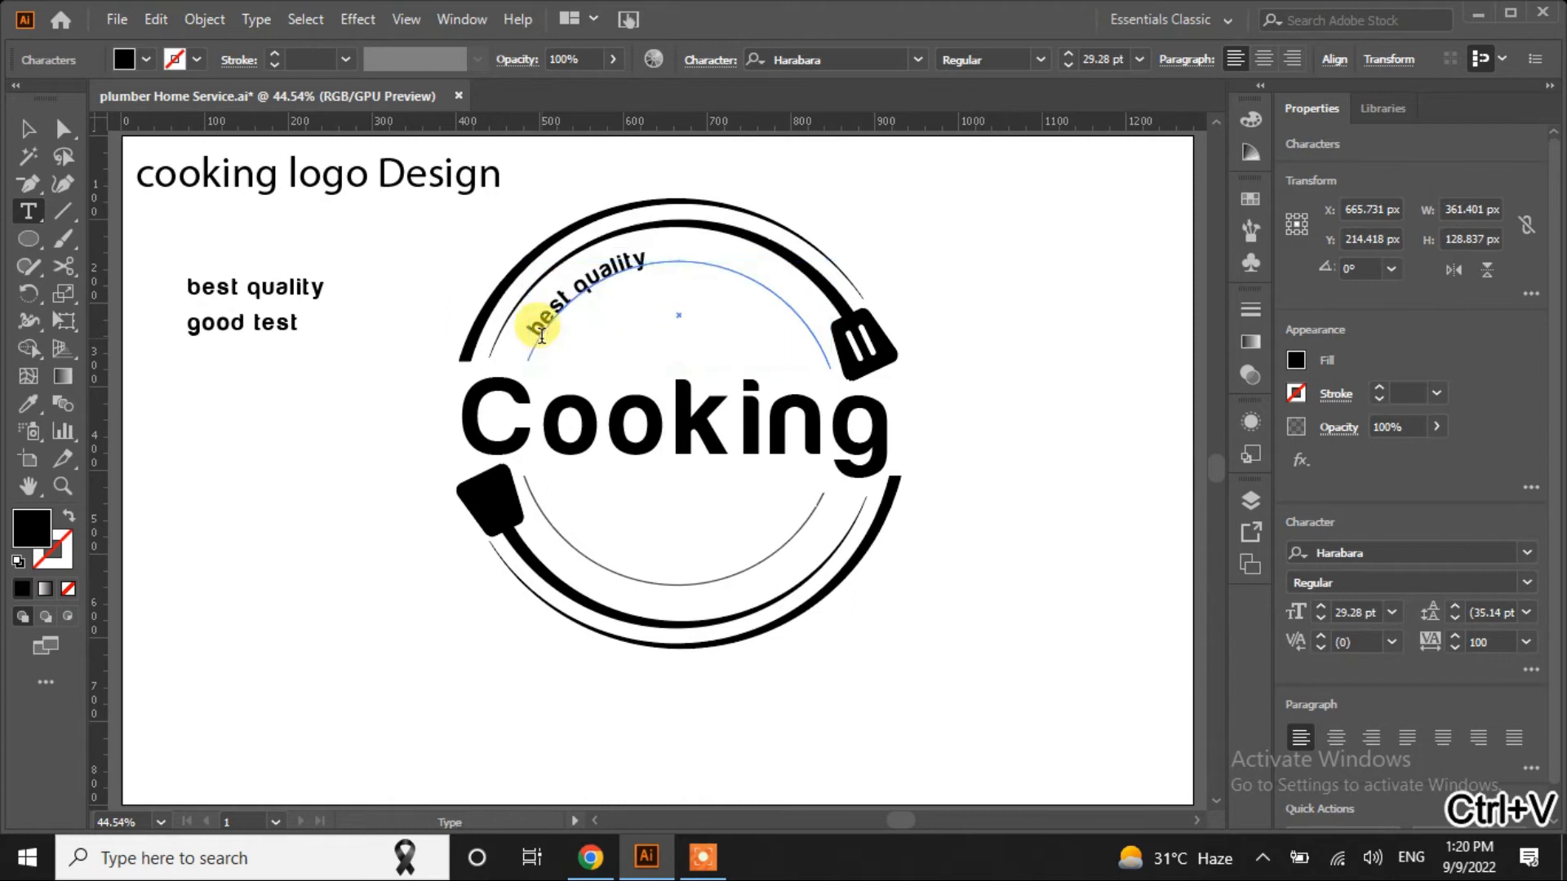
{"action": "left_click", "coordinate": [28, 130]}
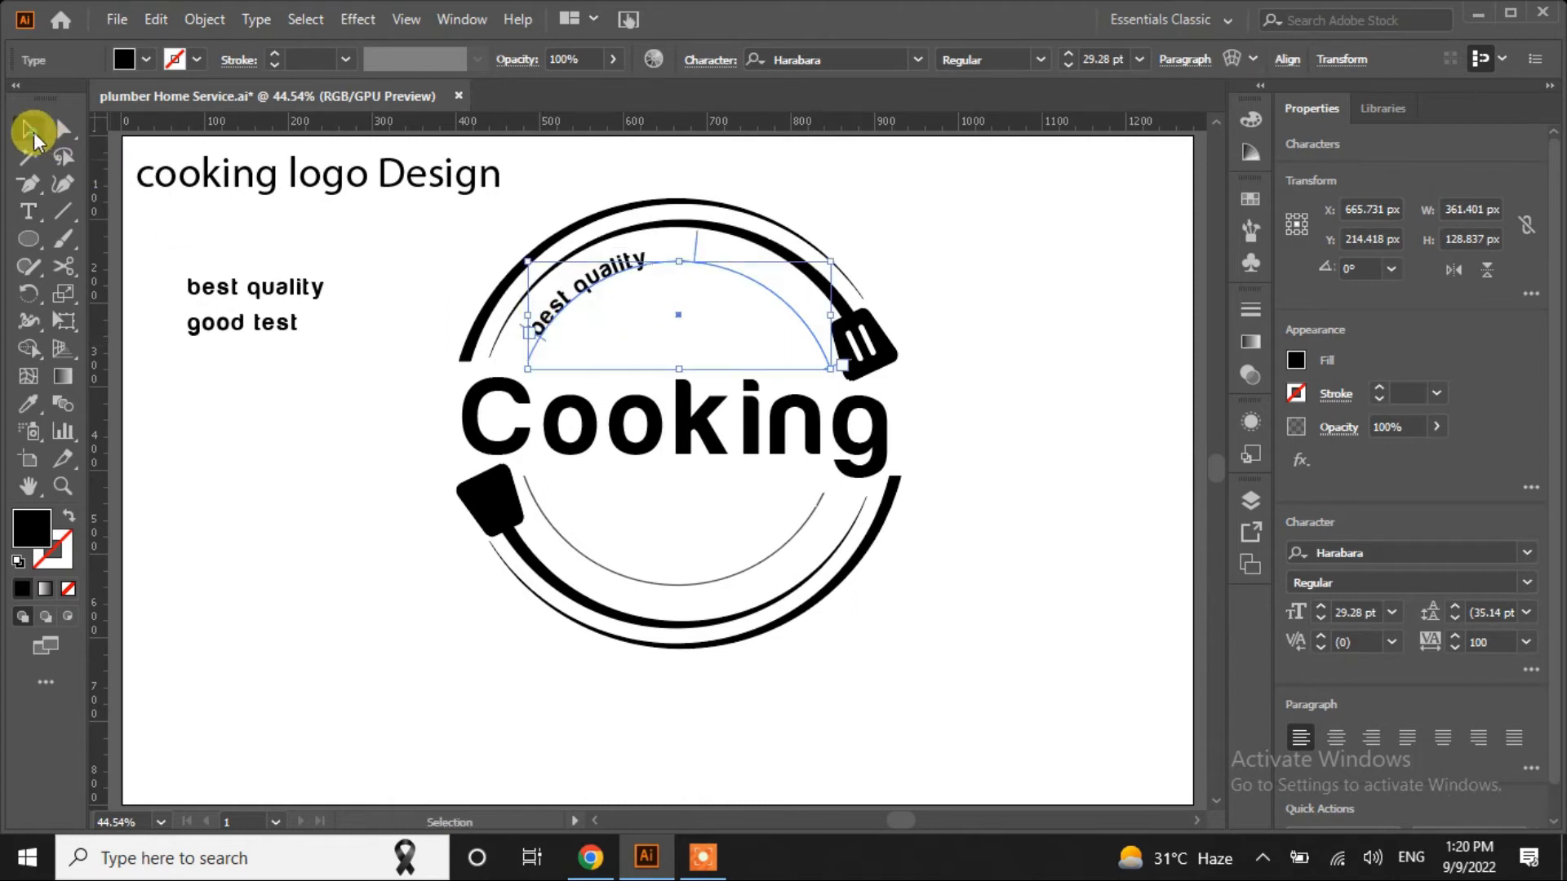
Increase the curved "best quality" text to 56 pt
{"action": "left_click", "coordinate": [1319, 605]}
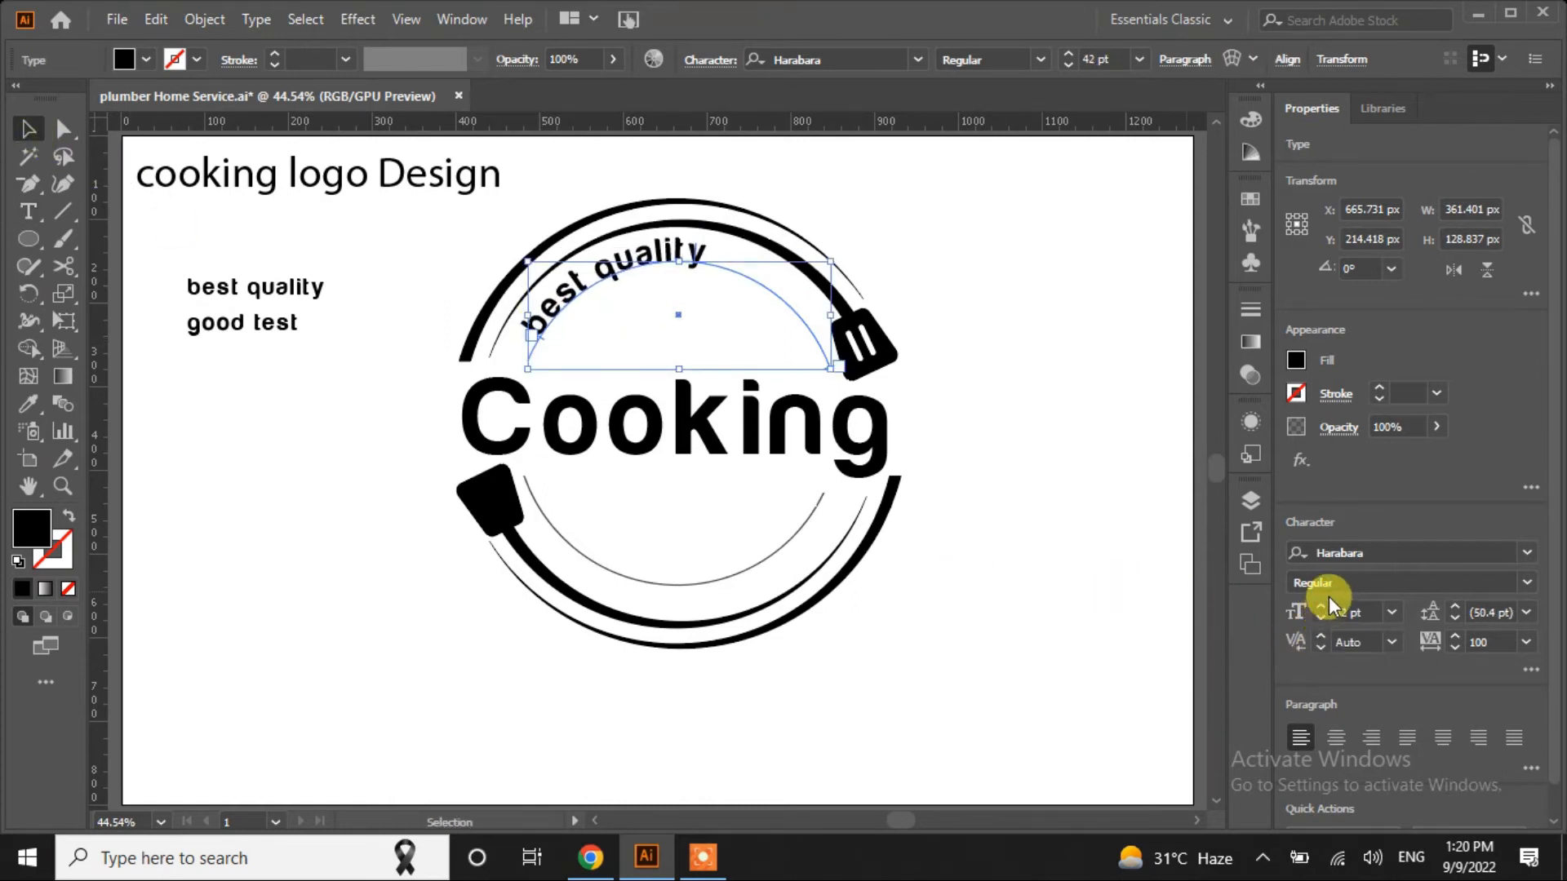
{"action": "left_click", "coordinate": [1320, 609]}
{"action": "left_click", "coordinate": [1320, 608]}
{"action": "left_click", "coordinate": [1319, 608]}
{"action": "left_click", "coordinate": [1320, 608]}
{"action": "left_click", "coordinate": [1319, 609]}
{"action": "left_click", "coordinate": [1319, 608]}
{"action": "left_click", "coordinate": [1319, 609]}
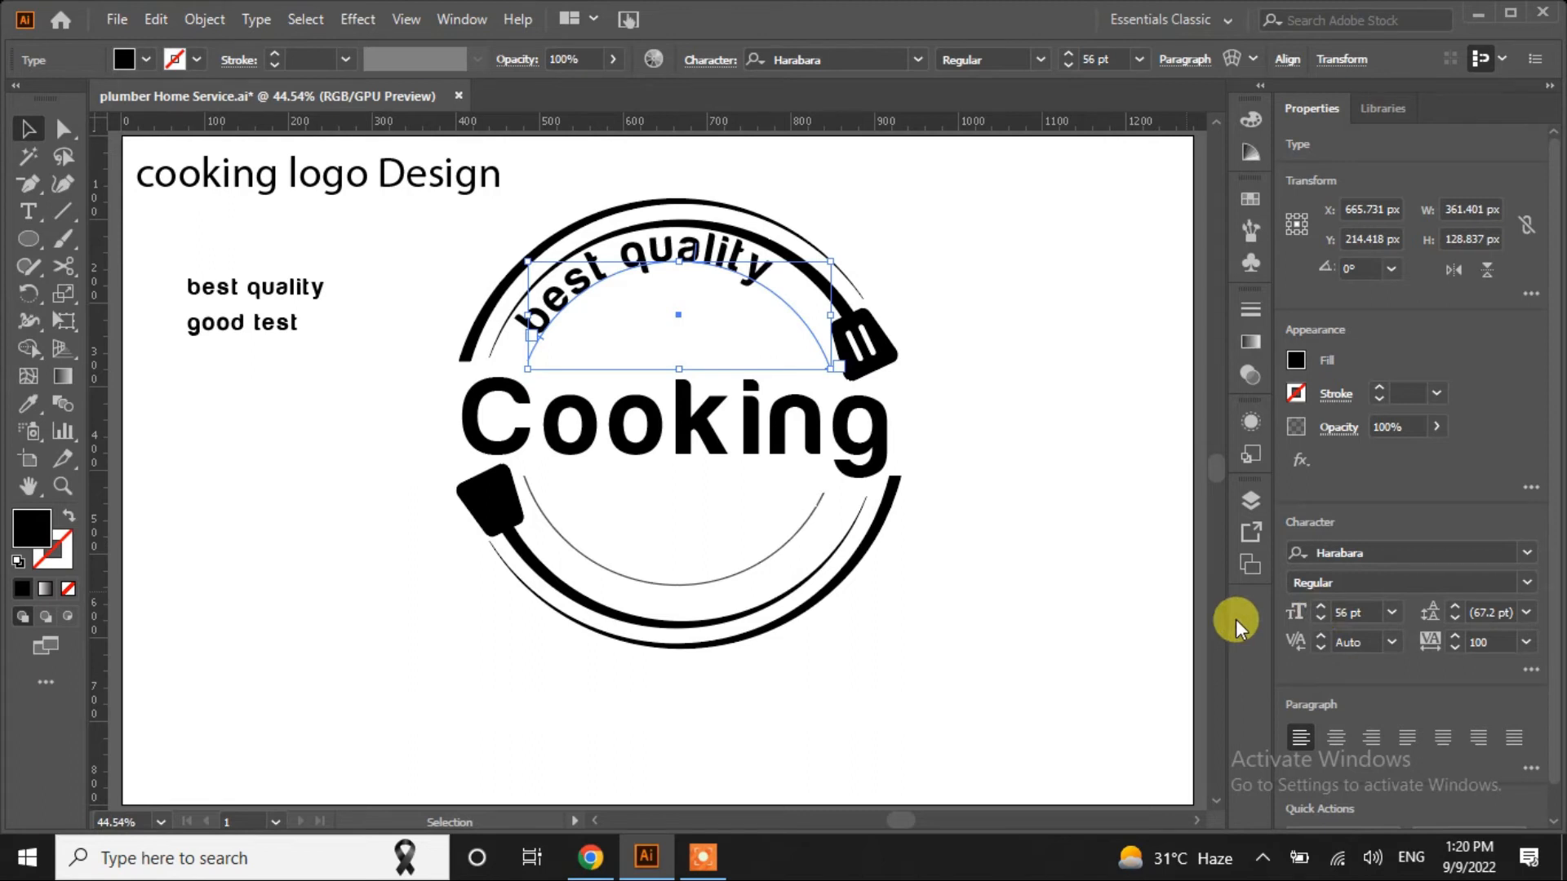
Widen the tracking of the curved "best quality" text to 184
{"action": "left_click", "coordinate": [1455, 637]}
{"action": "left_click", "coordinate": [1455, 637]}
{"action": "left_click", "coordinate": [1455, 638]}
{"action": "left_click", "coordinate": [1455, 638]}
{"action": "left_click", "coordinate": [1455, 638]}
{"action": "left_click", "coordinate": [1455, 637]}
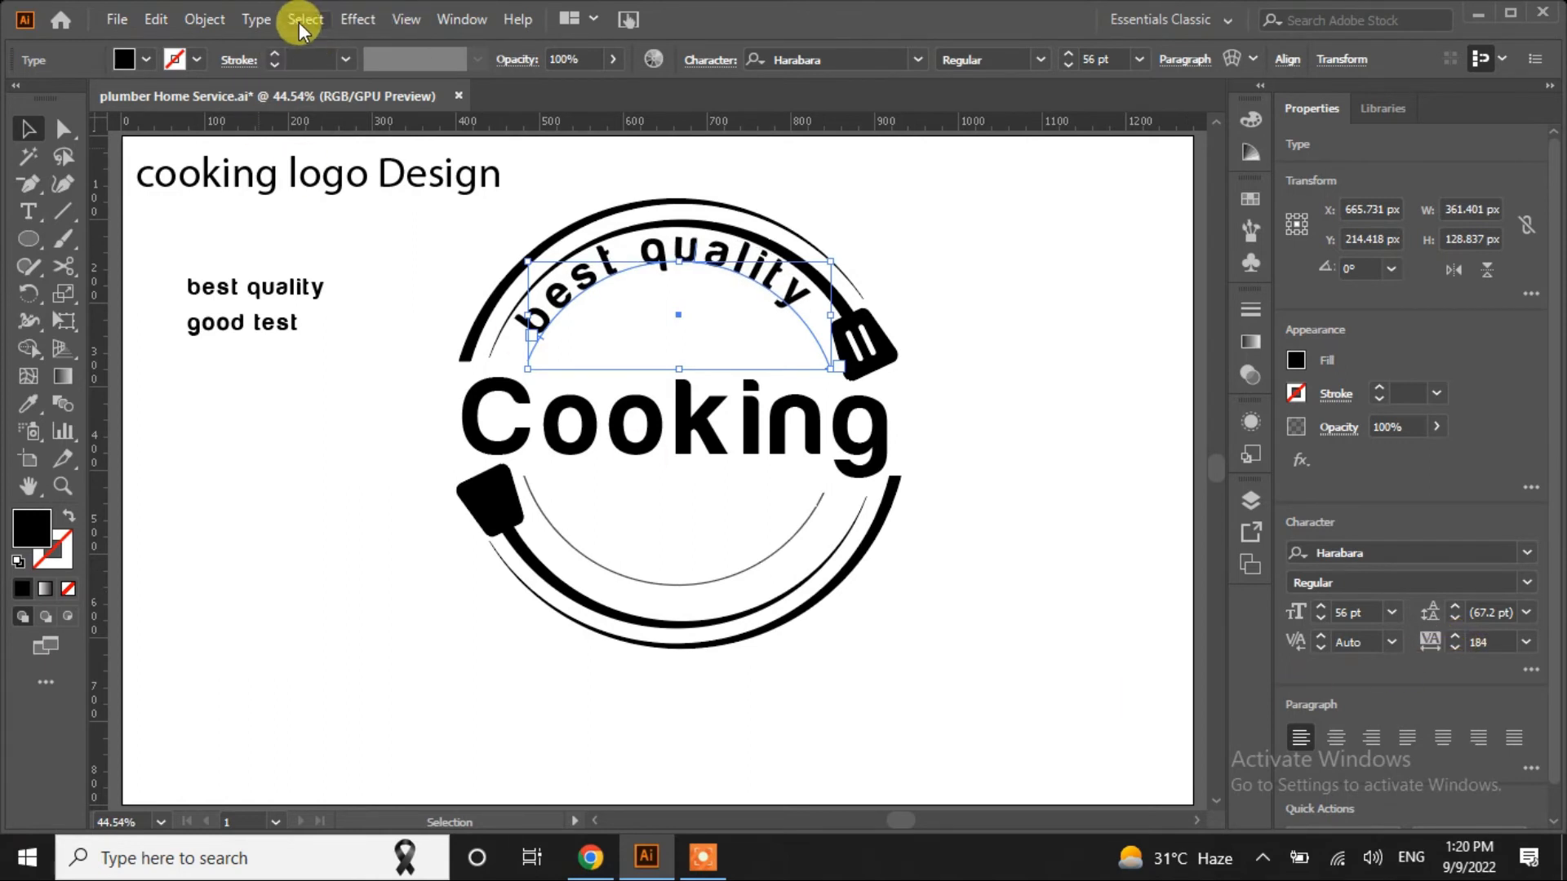
Try aligning the curved "best quality" text to its path by Center with the Rainbow effect, and undo it
{"action": "left_click", "coordinate": [204, 19]}
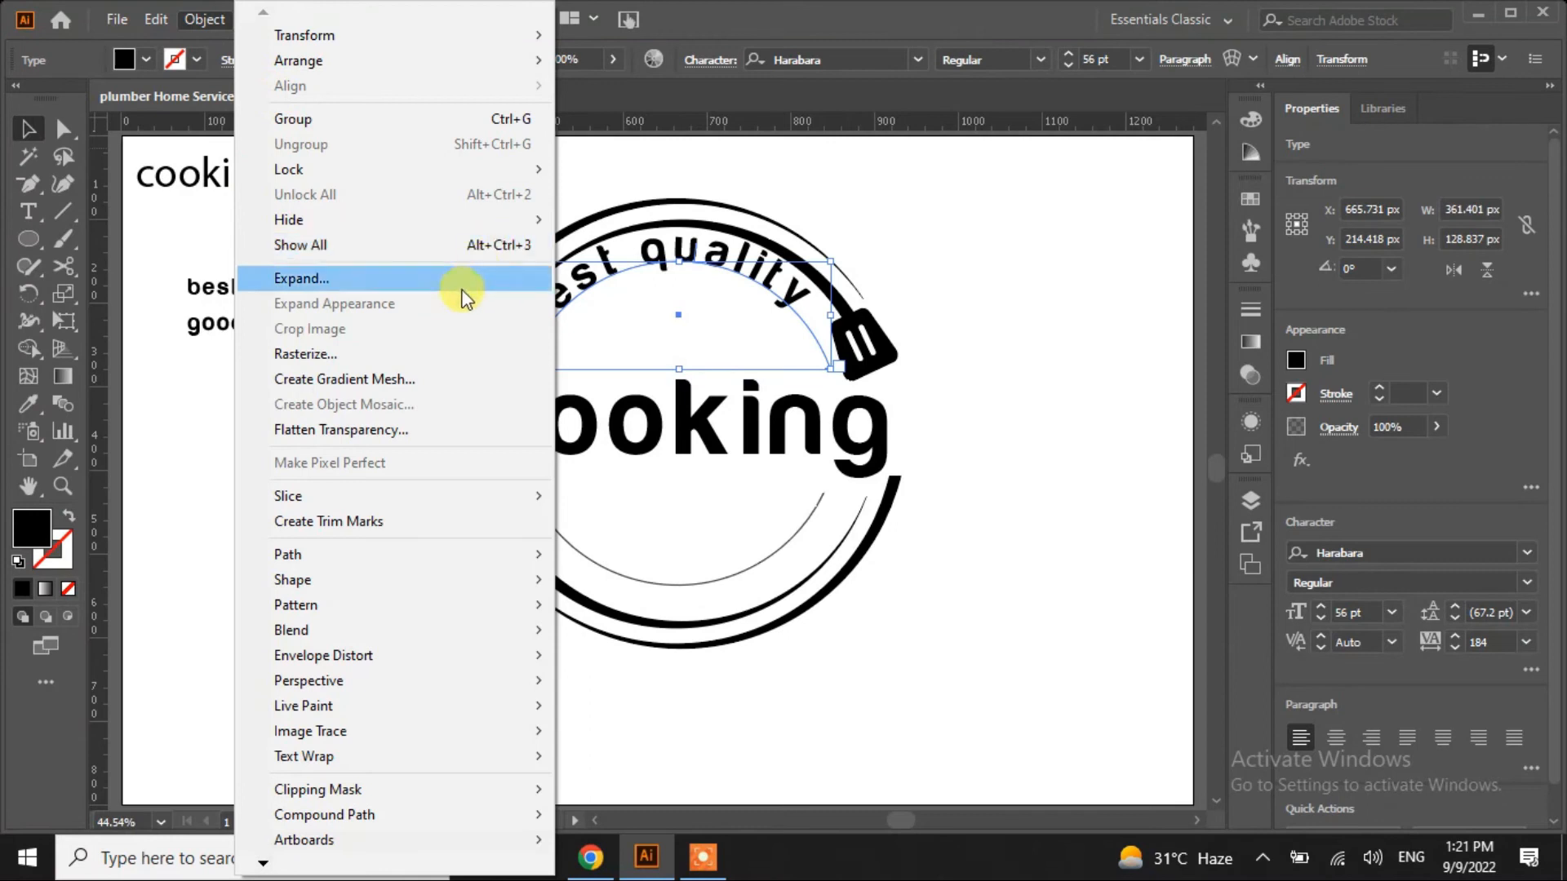
{"action": "left_click", "coordinate": [193, 385]}
{"action": "left_click", "coordinate": [589, 296]}
{"action": "left_click", "coordinate": [260, 21]}
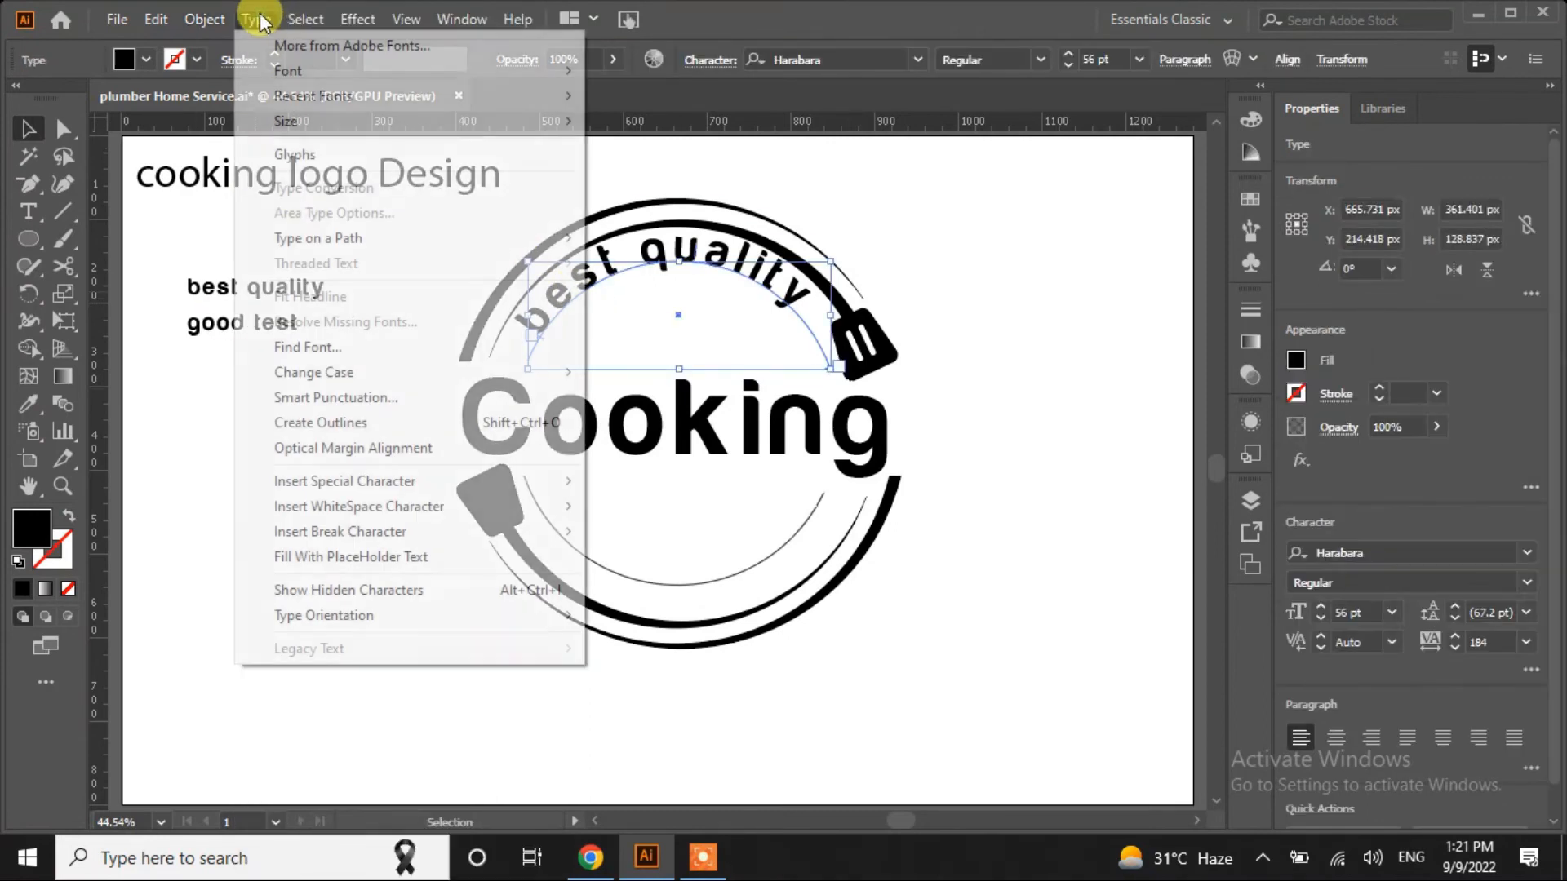
{"action": "mouse_move", "coordinate": [455, 241]}
{"action": "left_click", "coordinate": [738, 369]}
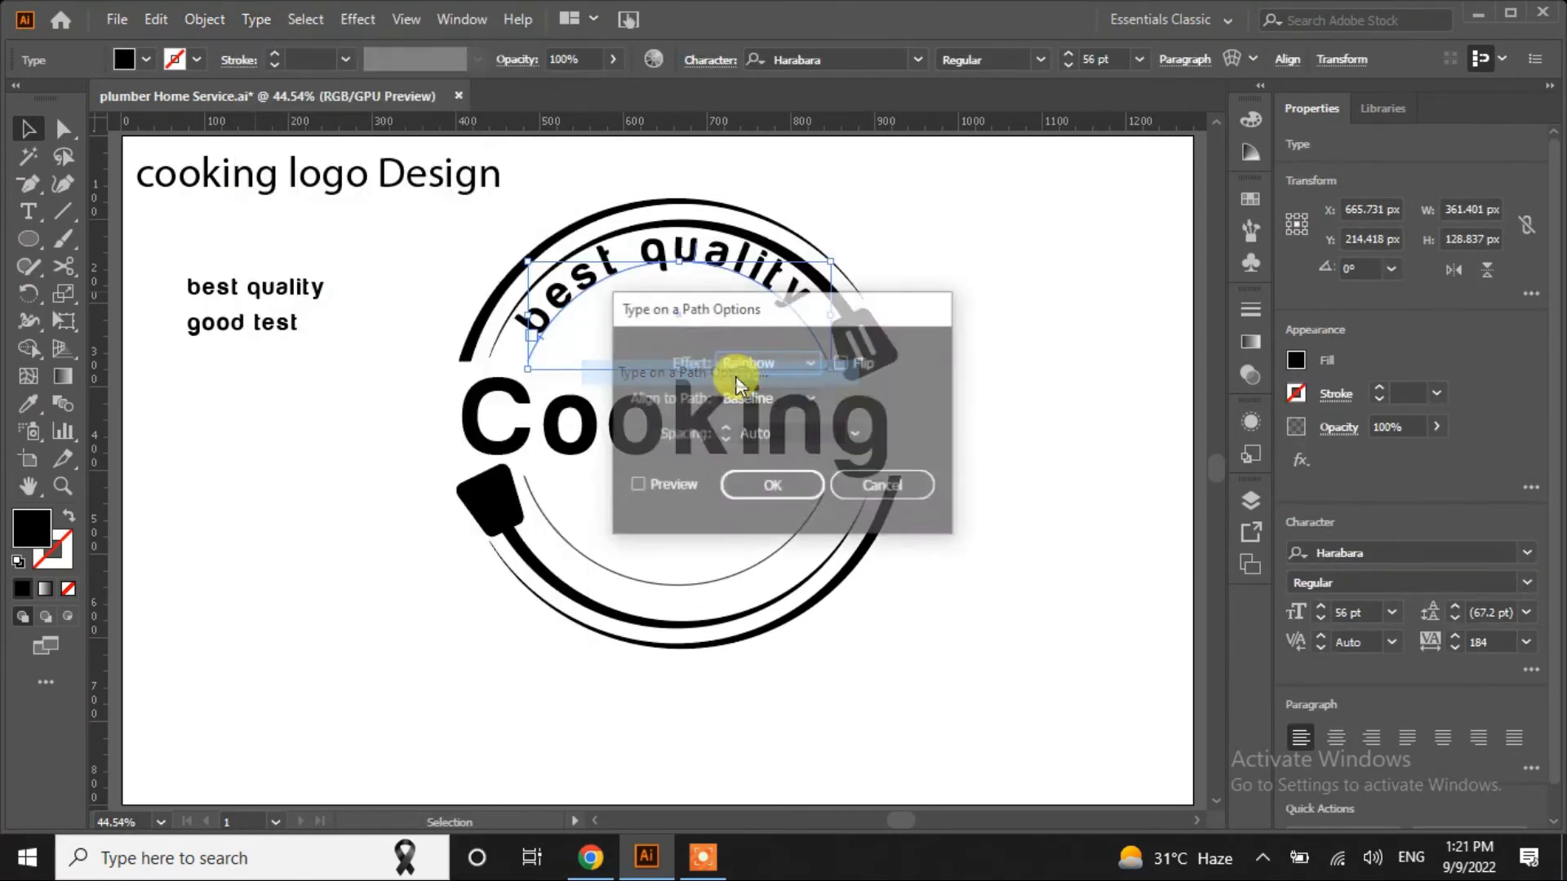
{"action": "left_click", "coordinate": [638, 485]}
{"action": "left_click", "coordinate": [797, 398]}
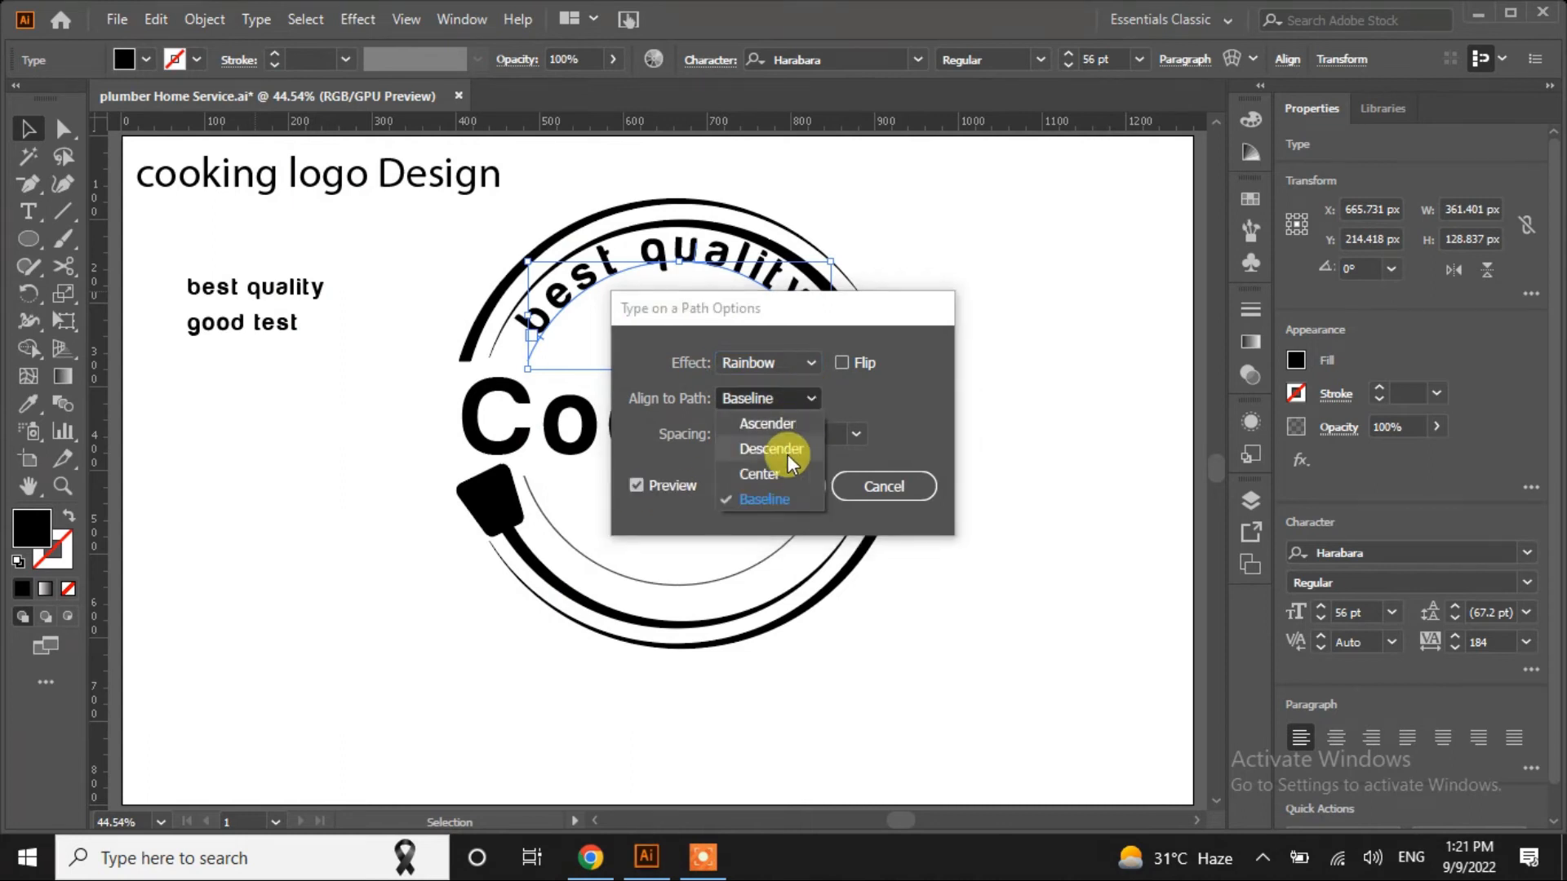
{"action": "left_click", "coordinate": [764, 476]}
{"action": "left_click", "coordinate": [797, 492]}
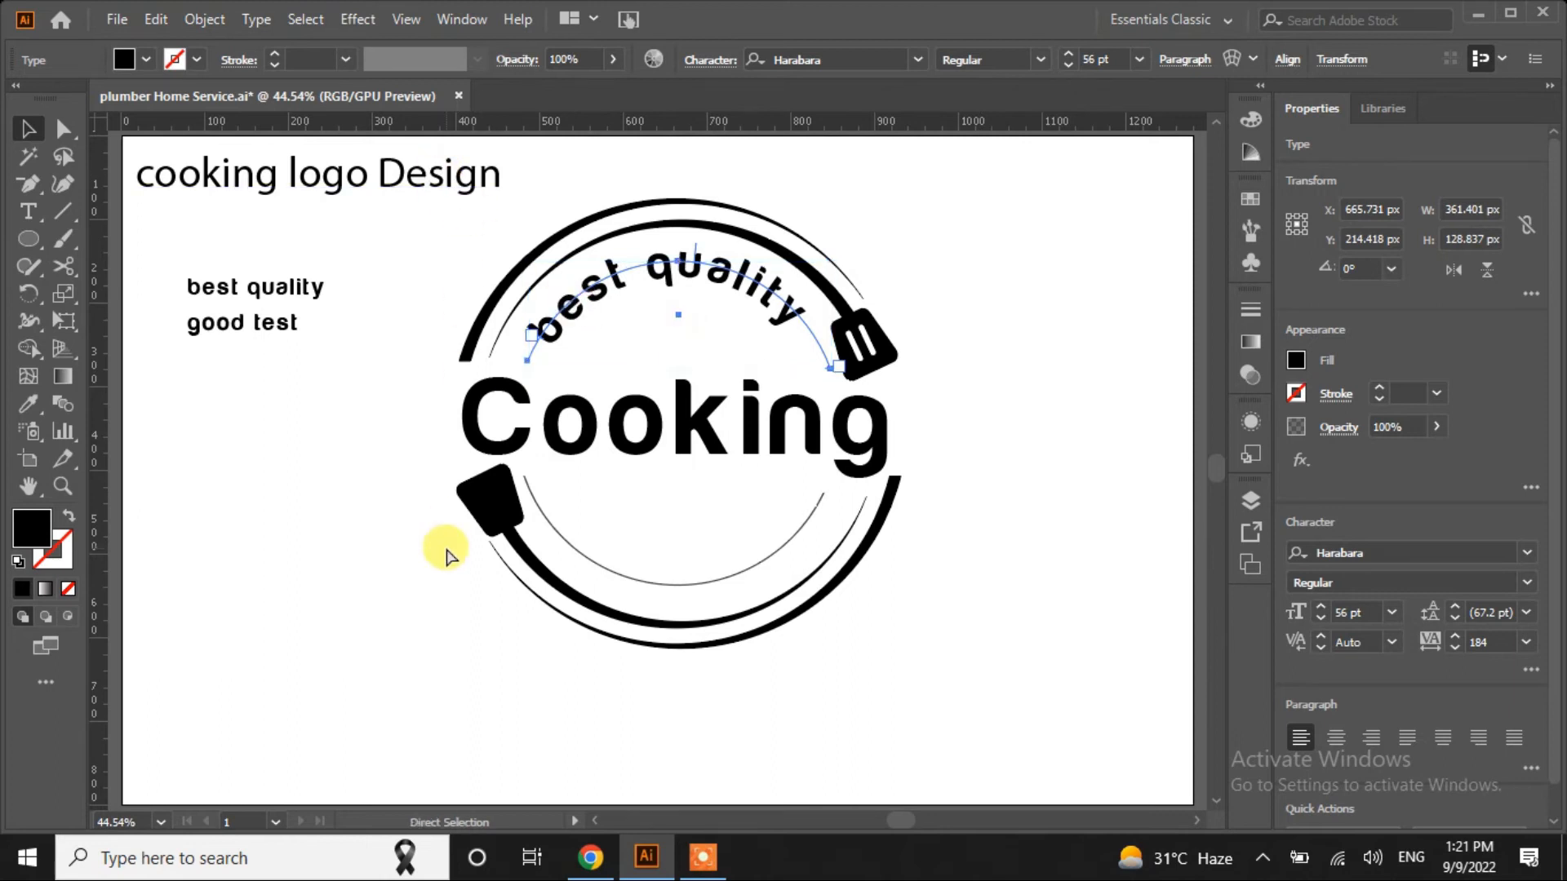
{"action": "key", "text": "ctrl+z"}
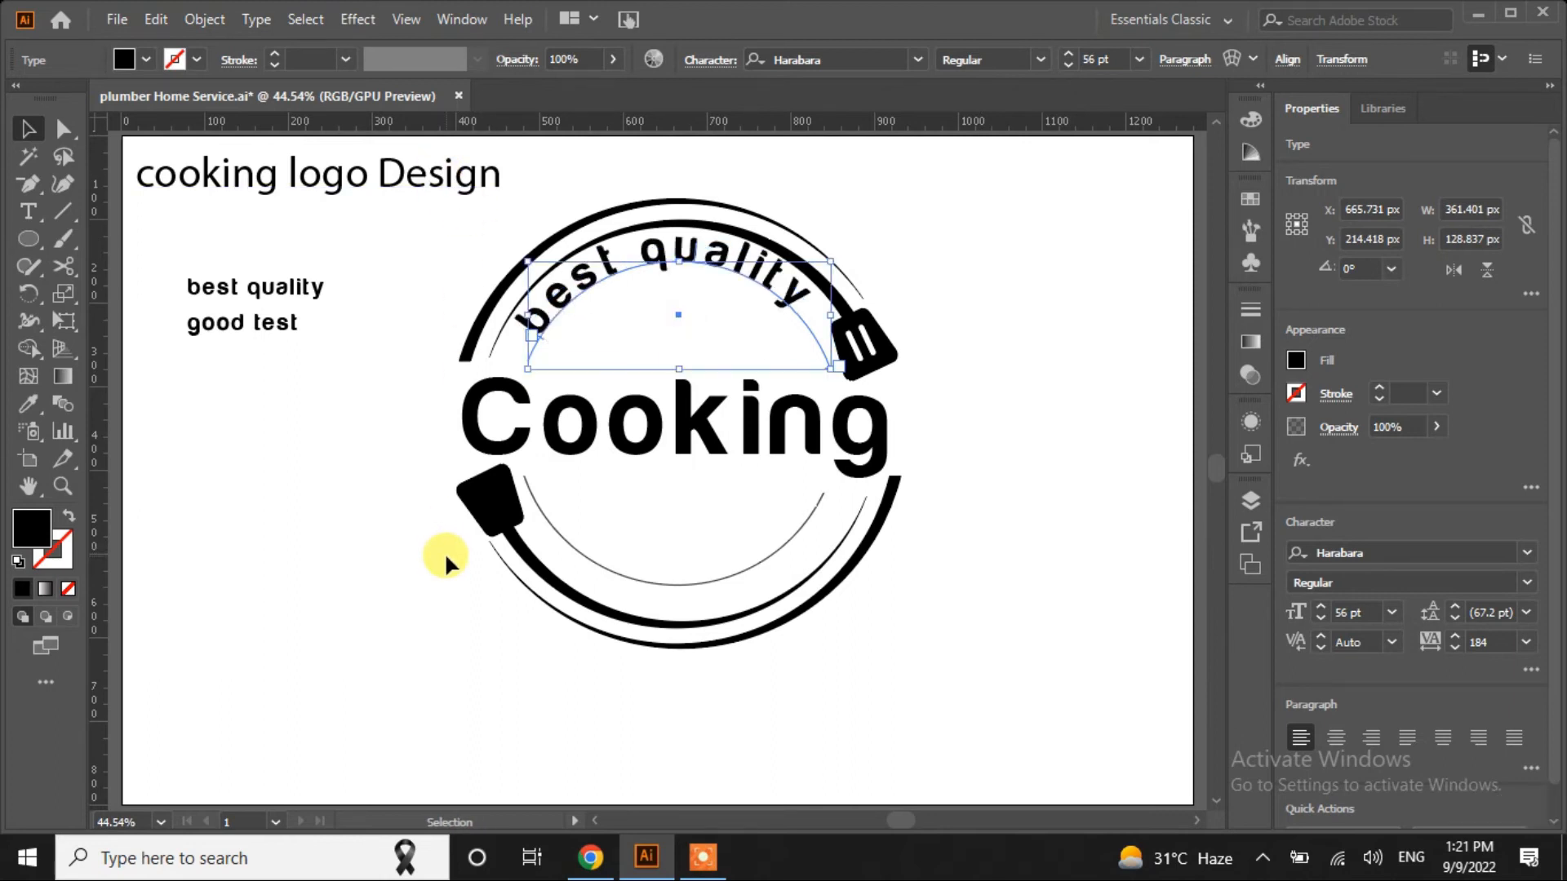
Nudge the curved "best quality" text down 6 px to Y 220.418 px and deselect it
{"action": "key", "text": "Down"}
{"action": "key", "text": "Down"}
{"action": "key", "text": "Down"}
{"action": "key", "text": "Down"}
{"action": "key", "text": "Down"}
{"action": "key", "text": "Down"}
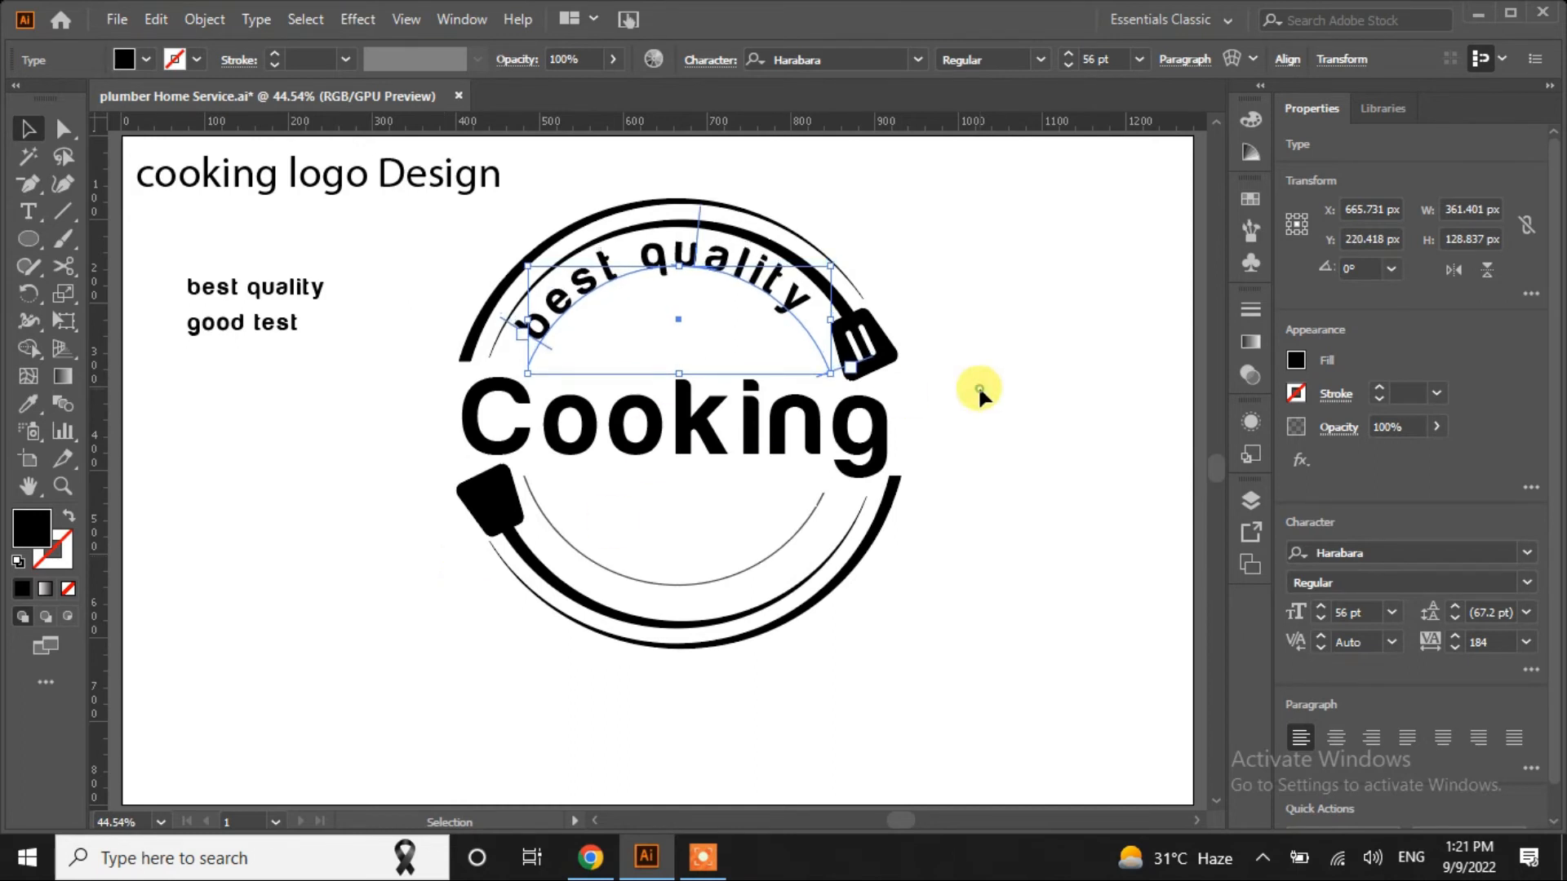
{"action": "left_click", "coordinate": [1003, 416]}
Copy the "good test" text and paste it as type on a path along the lower inner arc
{"action": "left_click", "coordinate": [722, 575]}
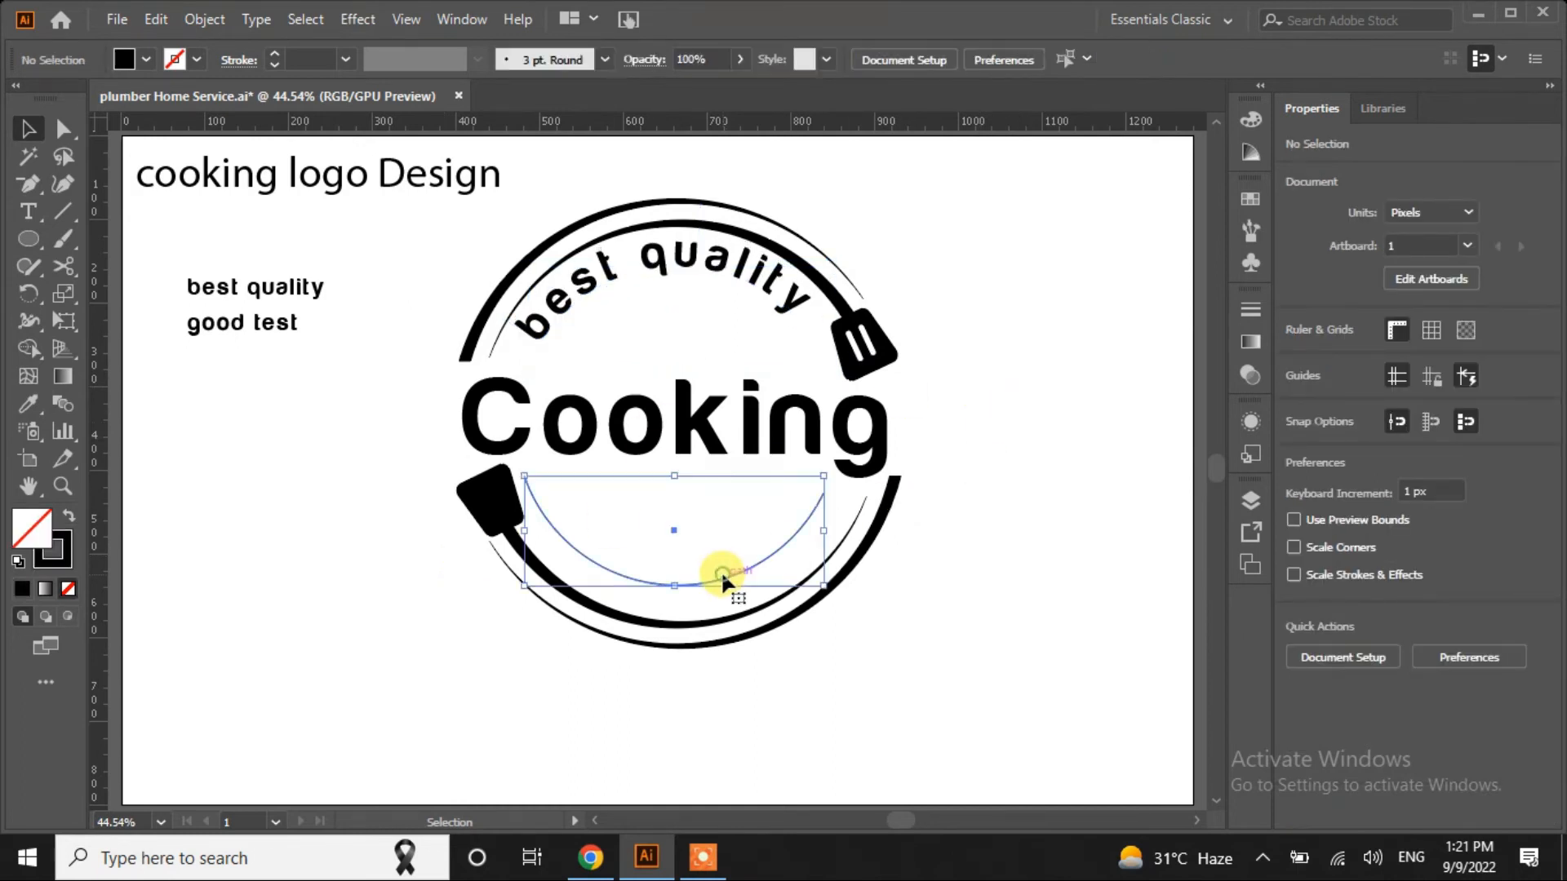
{"action": "left_click", "coordinate": [29, 211]}
{"action": "left_click_drag", "start_coordinate": [193, 327], "coordinate": [306, 336]}
{"action": "key", "text": "ctrl+c"}
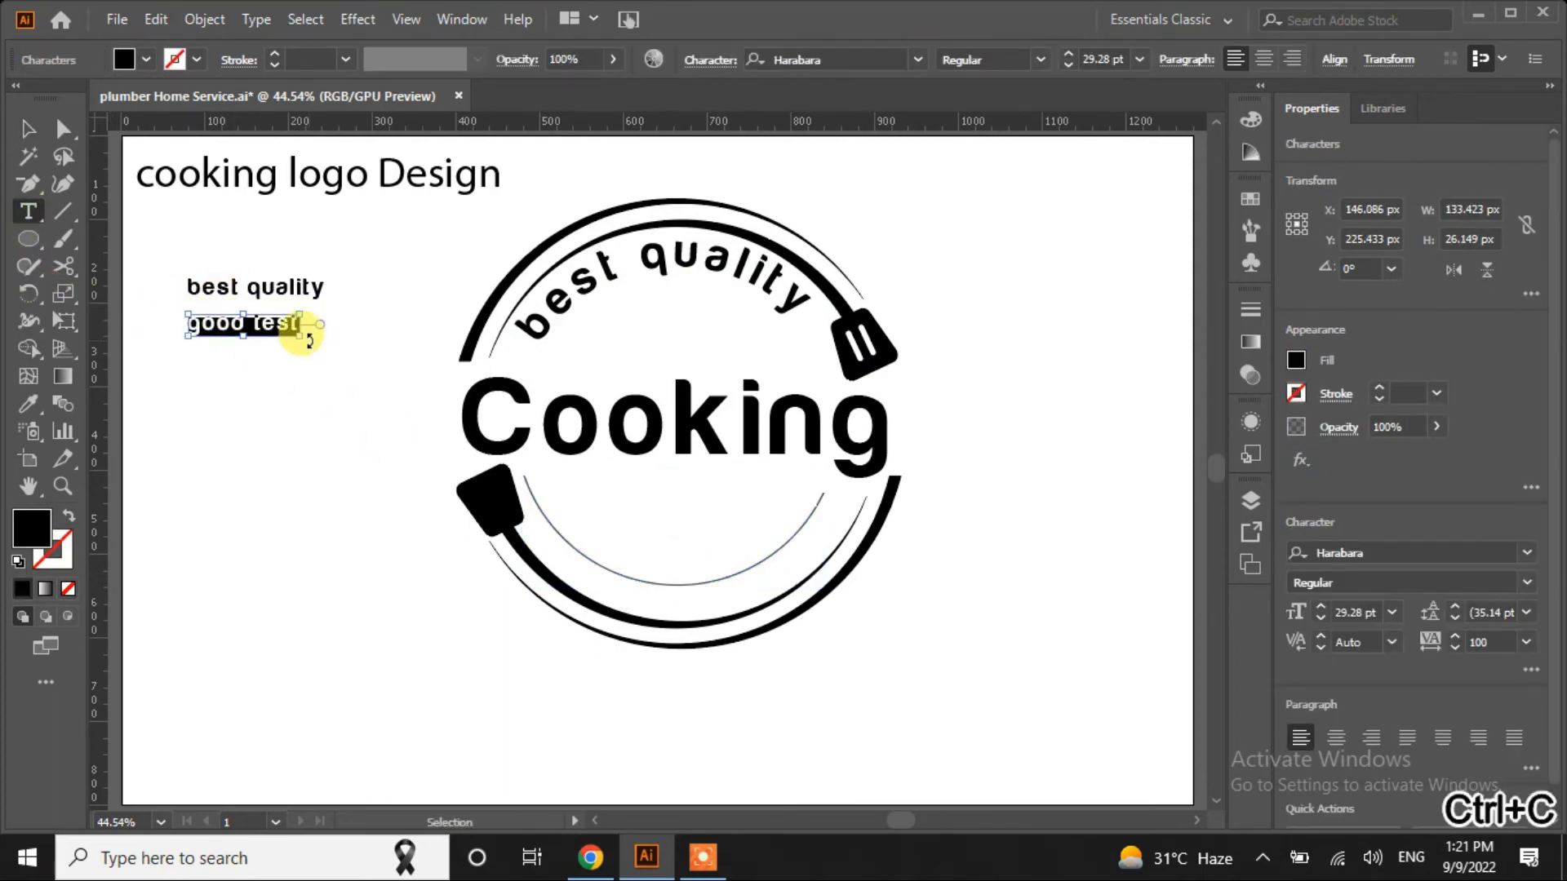
{"action": "left_click_drag", "start_coordinate": [29, 211], "coordinate": [100, 236]}
{"action": "left_click", "coordinate": [814, 508]}
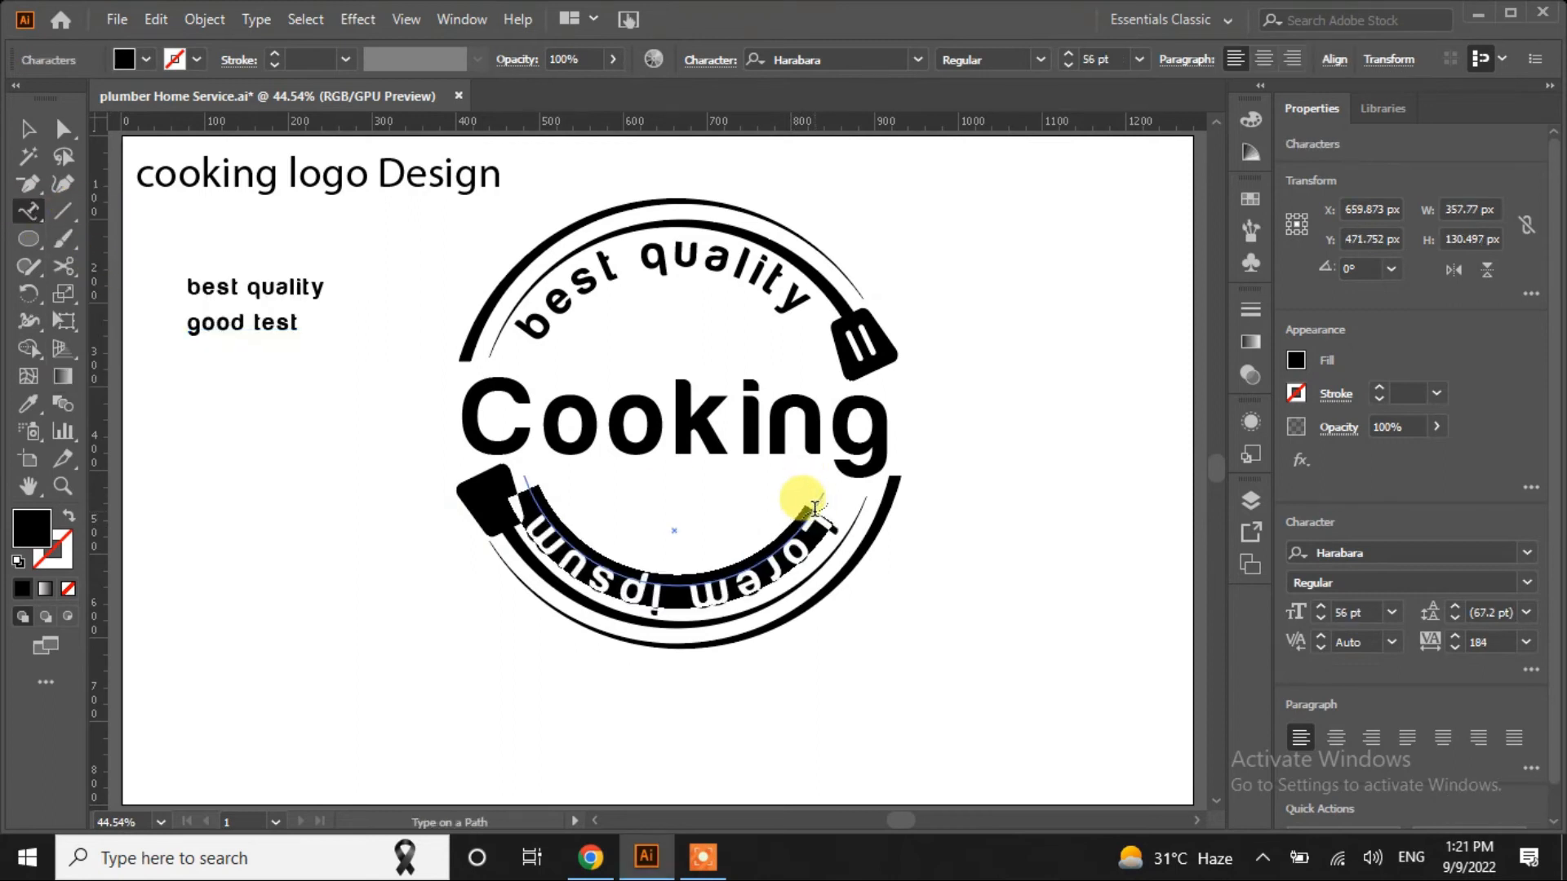
{"action": "key", "text": "ctrl+v"}
{"action": "key", "text": "Escape"}
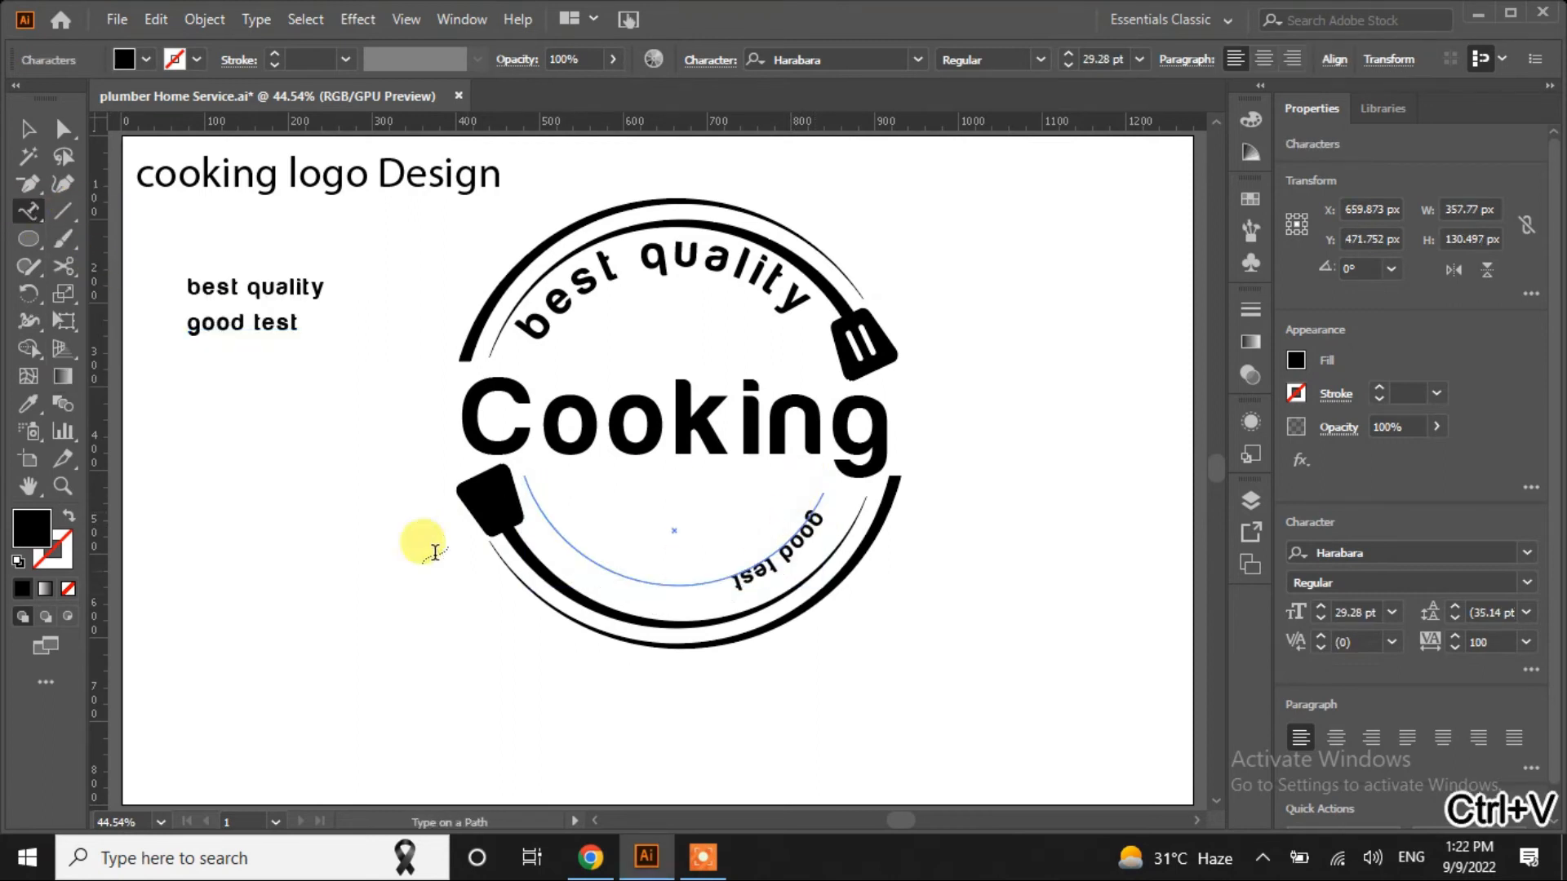
Match the curved "good test" text's formatting to the curved "best quality" text and flip it upright to the inner side of the lower arc
{"action": "left_click", "coordinate": [28, 403]}
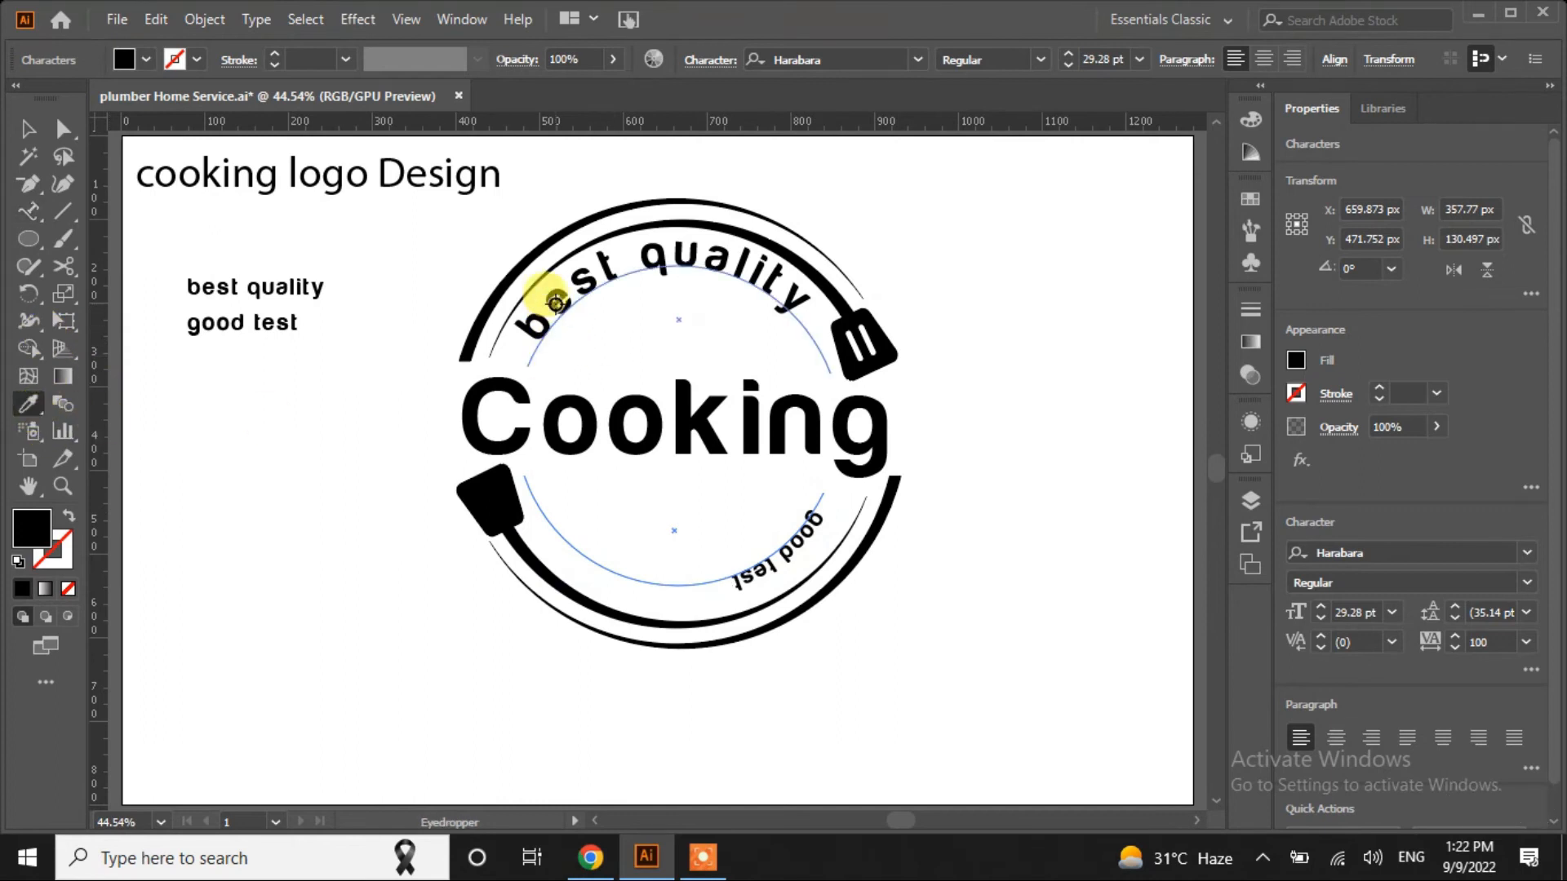
{"action": "left_click", "coordinate": [28, 129]}
{"action": "left_click", "coordinate": [29, 403]}
{"action": "left_click", "coordinate": [557, 300]}
{"action": "left_click", "coordinate": [27, 131]}
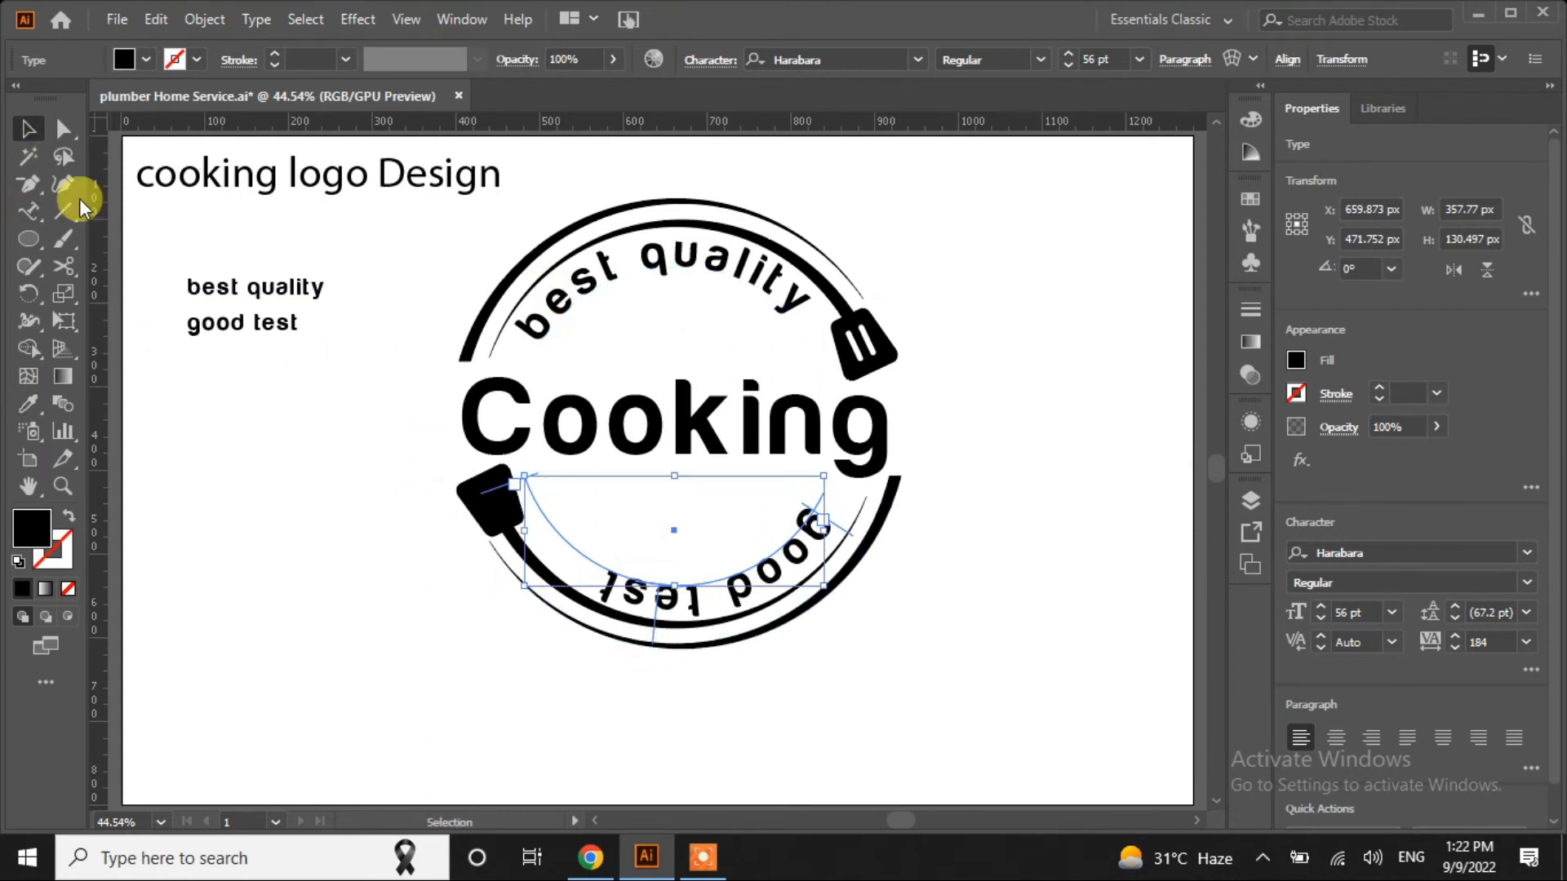
{"action": "left_click", "coordinate": [63, 129]}
{"action": "left_click_drag", "start_coordinate": [649, 634], "coordinate": [681, 532]}
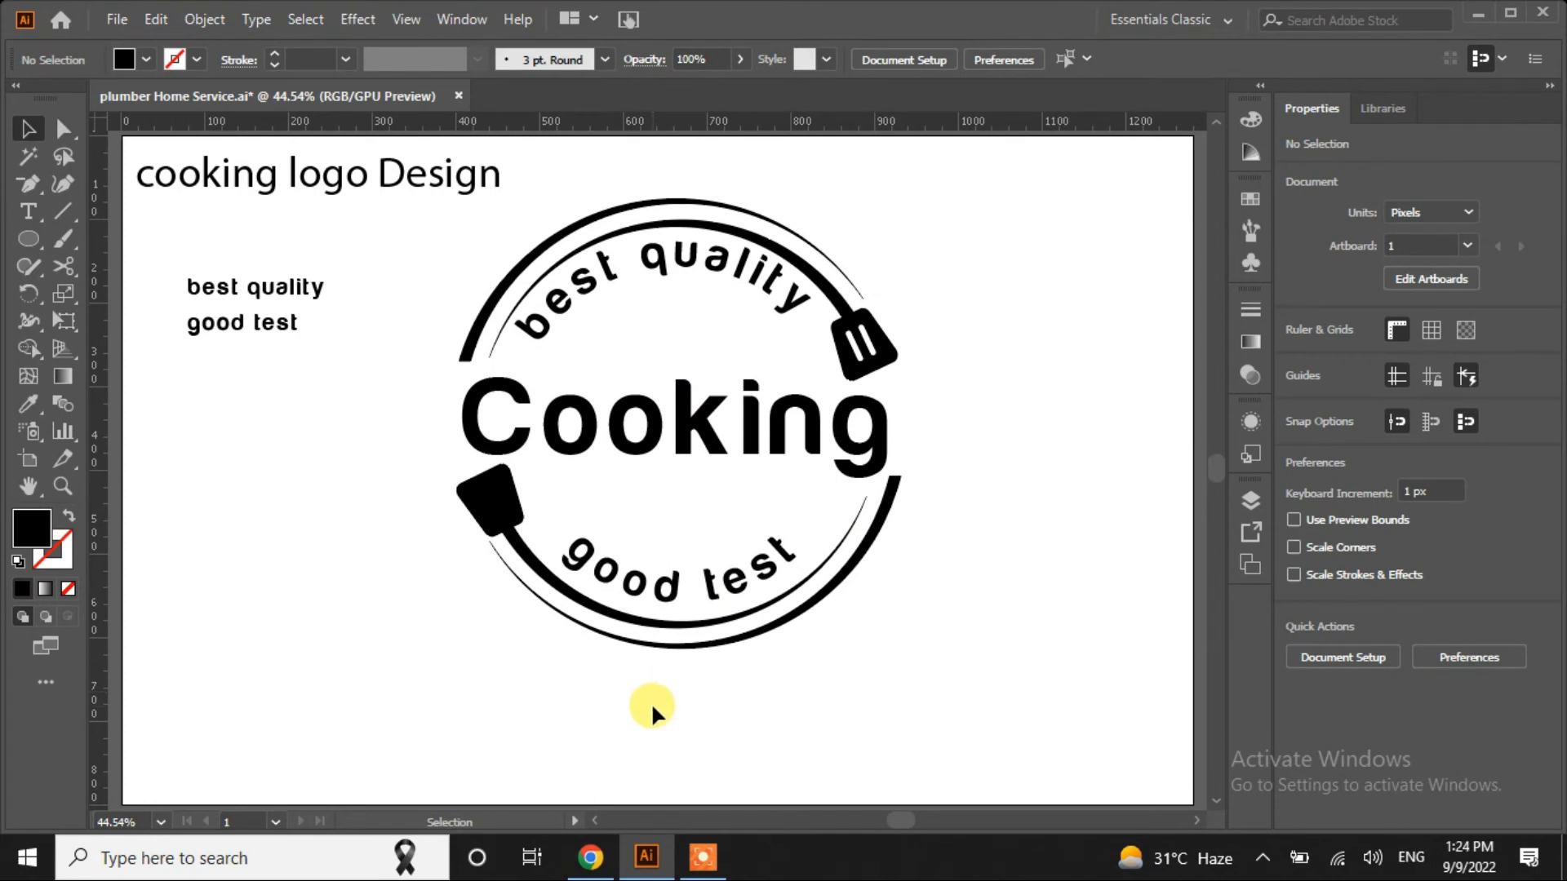
Delete the "cooking logo Design" title and the two straight source texts "best quality" and "good test"
{"action": "left_click", "coordinate": [175, 203]}
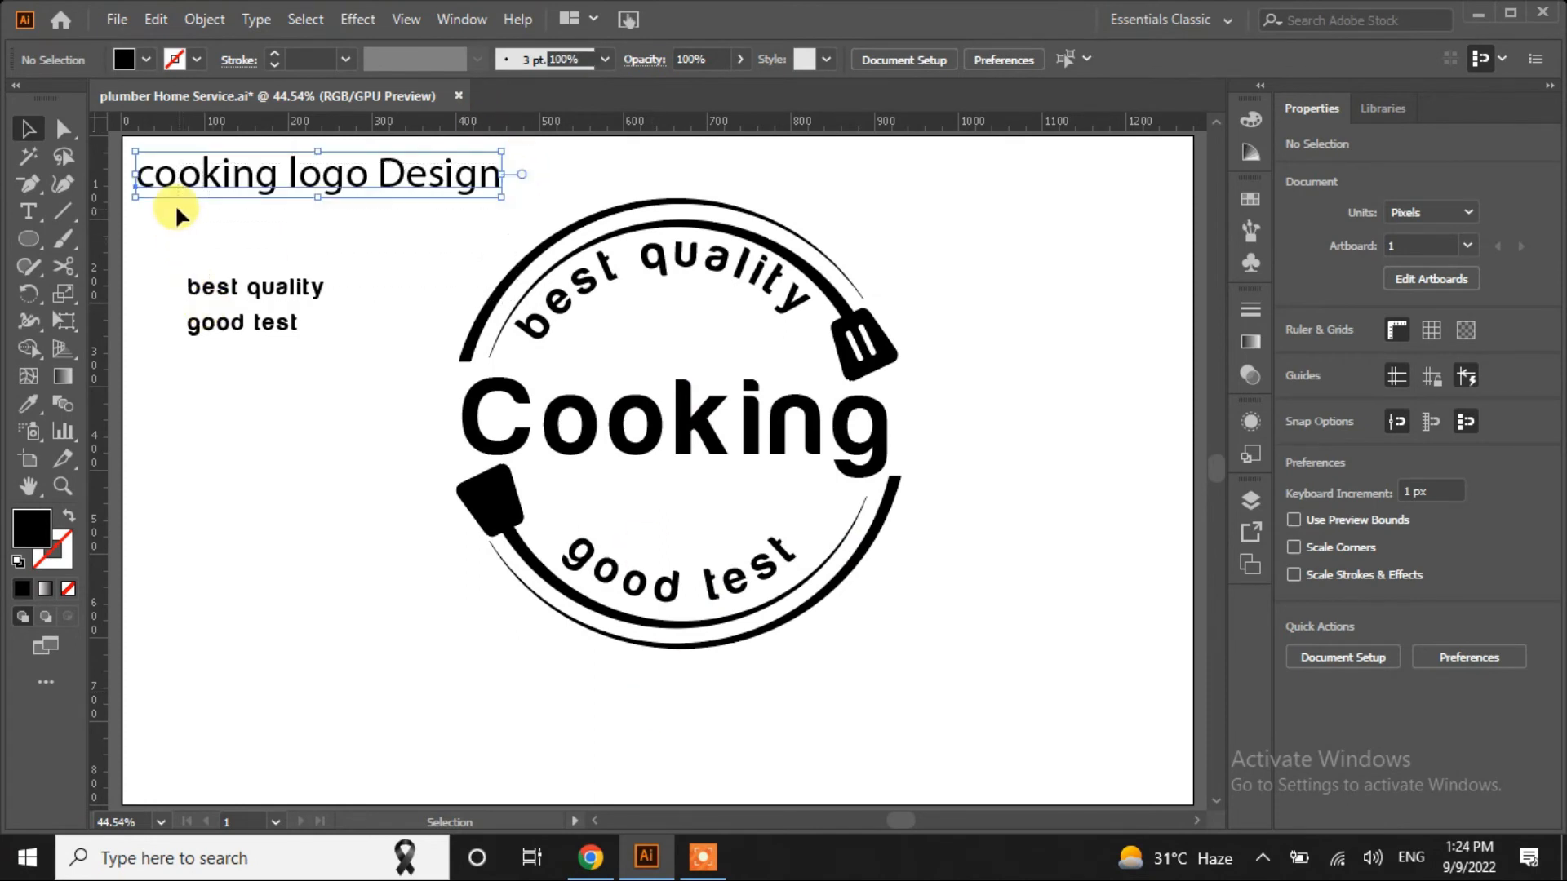
{"action": "key", "text": "Delete"}
{"action": "left_click_drag", "start_coordinate": [335, 237], "coordinate": [180, 405]}
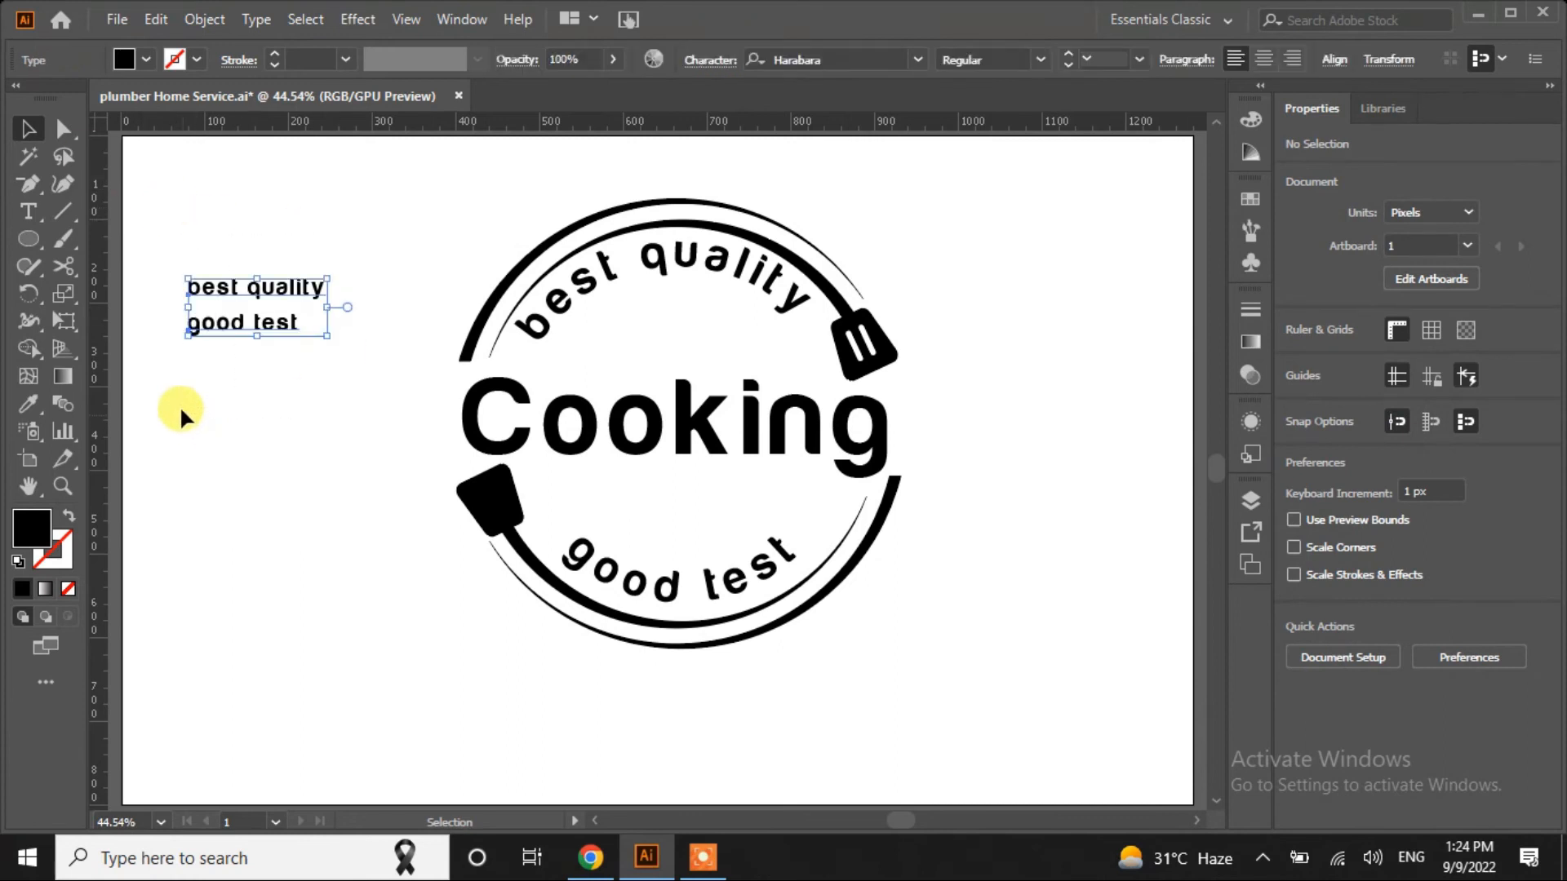
{"action": "key", "text": "Delete"}
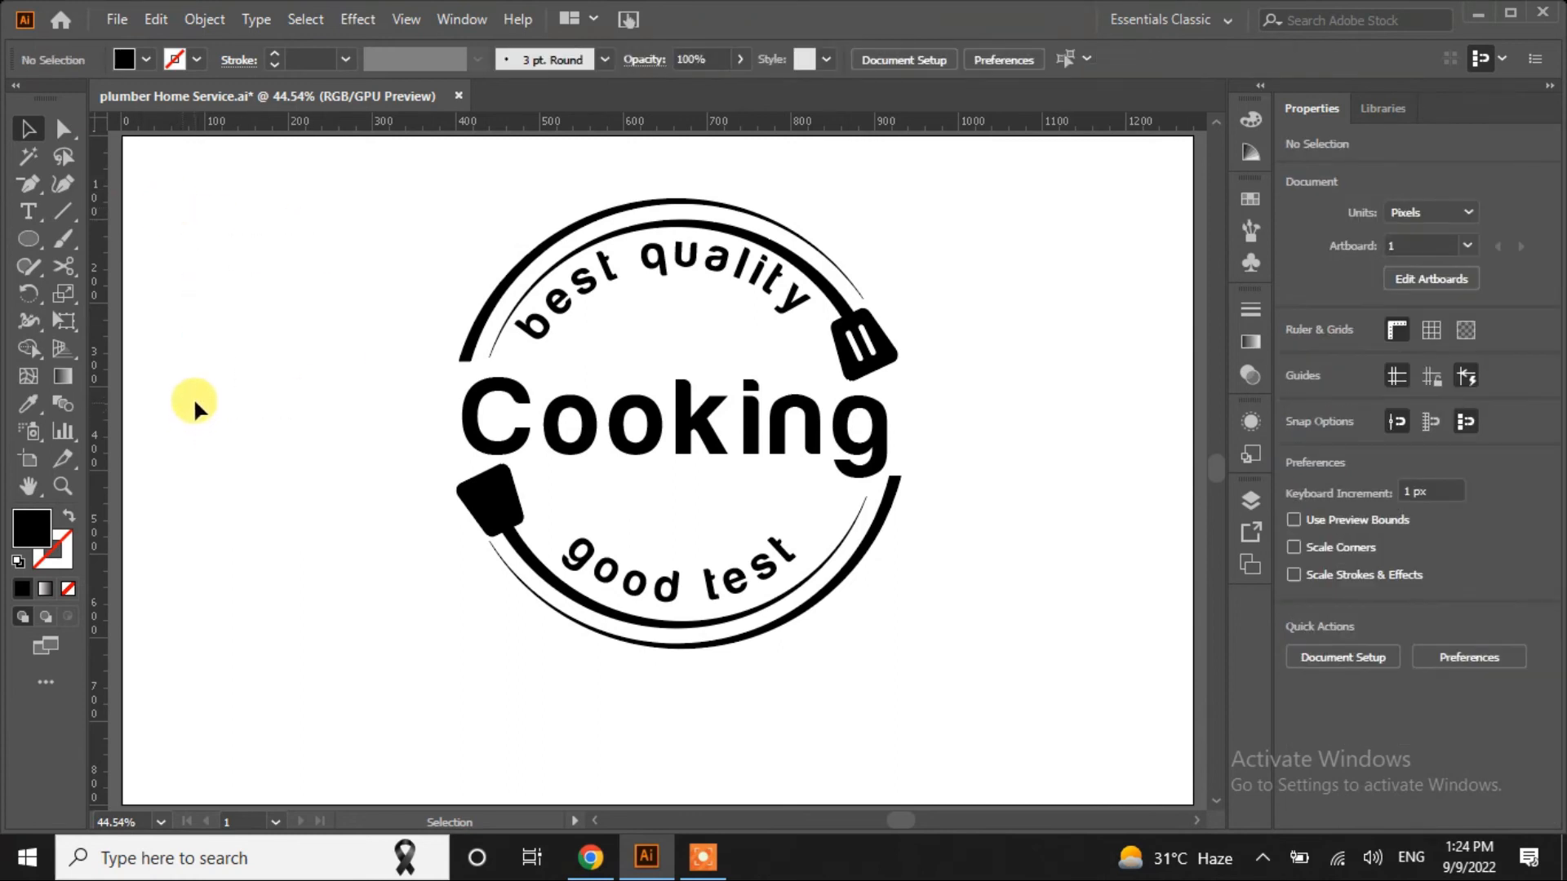
Draw a circle about 338 px in diameter over the "Cooking" text and swap its black fill to the stroke
{"action": "left_click_drag", "start_coordinate": [31, 245], "coordinate": [85, 291]}
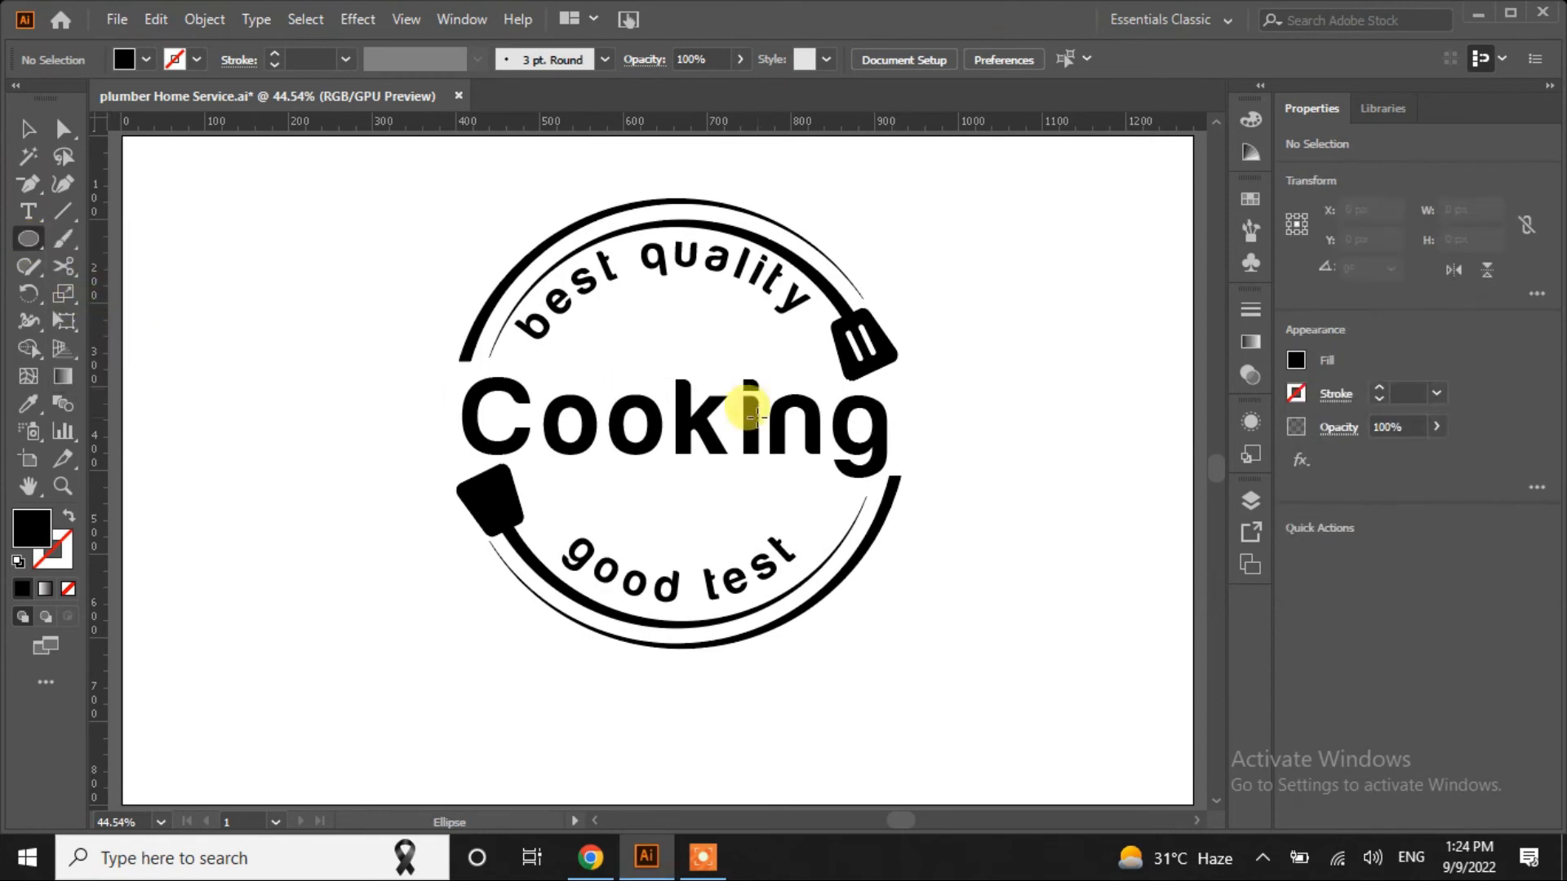
{"action": "left_click_drag", "start_coordinate": [689, 418], "coordinate": [785, 532]}
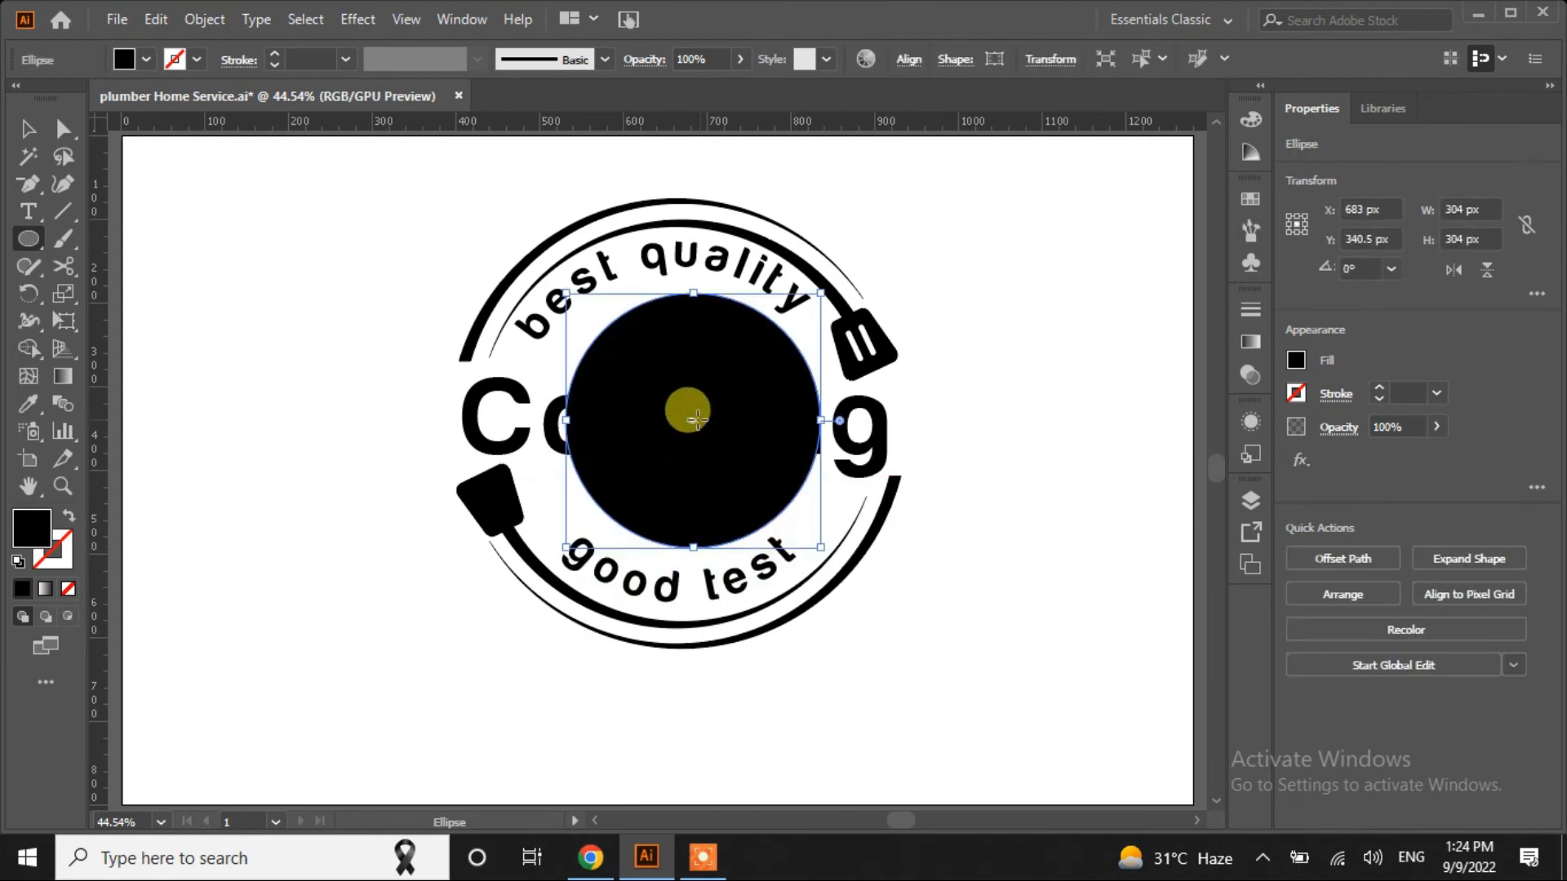
{"action": "left_click_drag", "start_coordinate": [690, 422], "coordinate": [830, 562]}
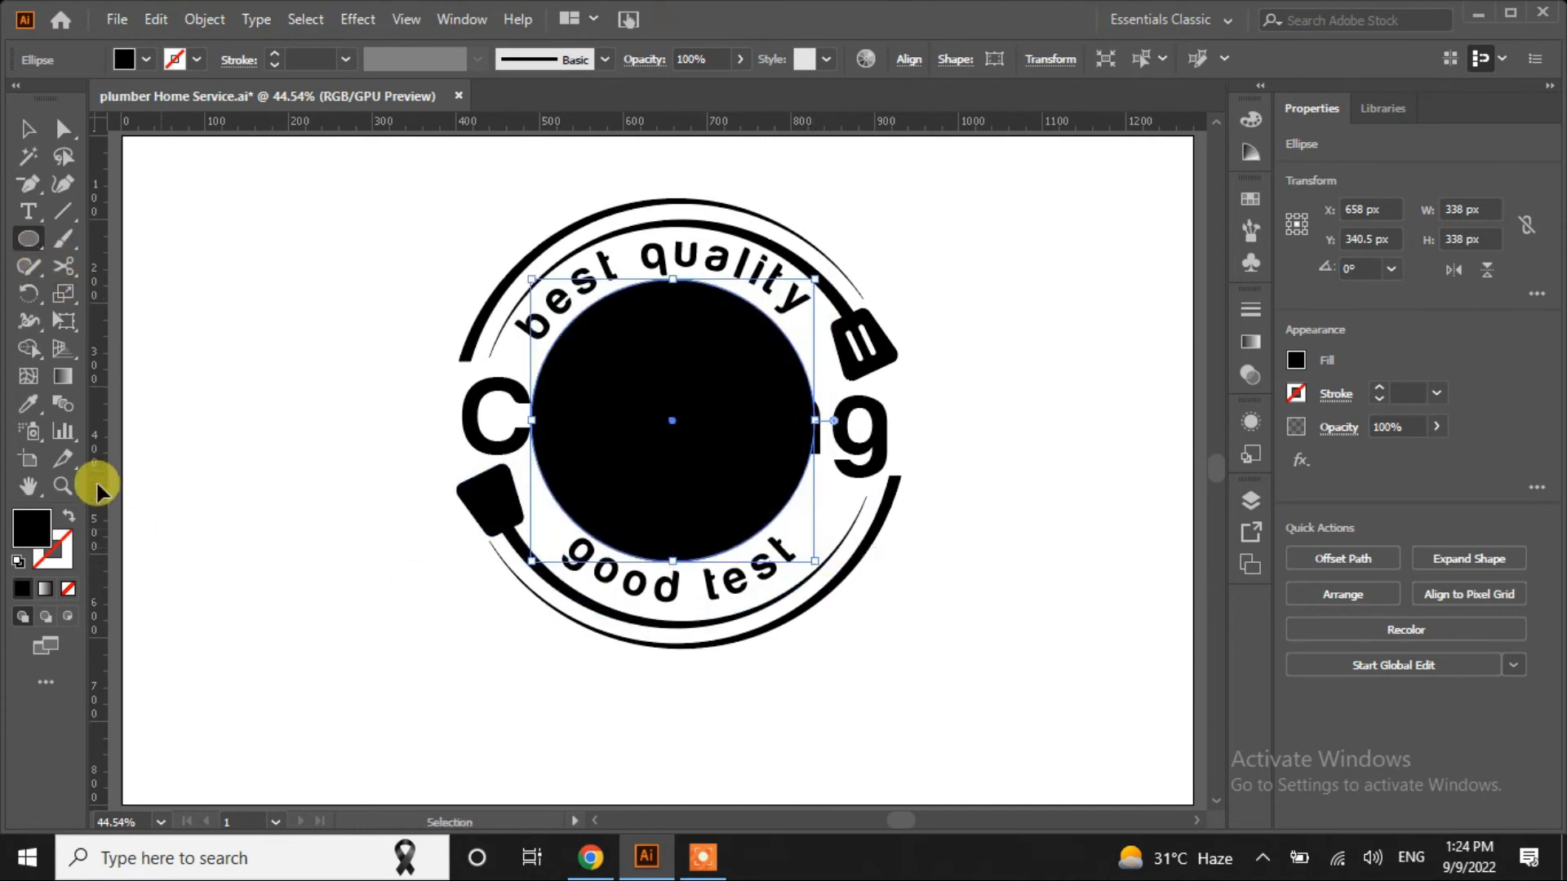
{"action": "left_click", "coordinate": [69, 516]}
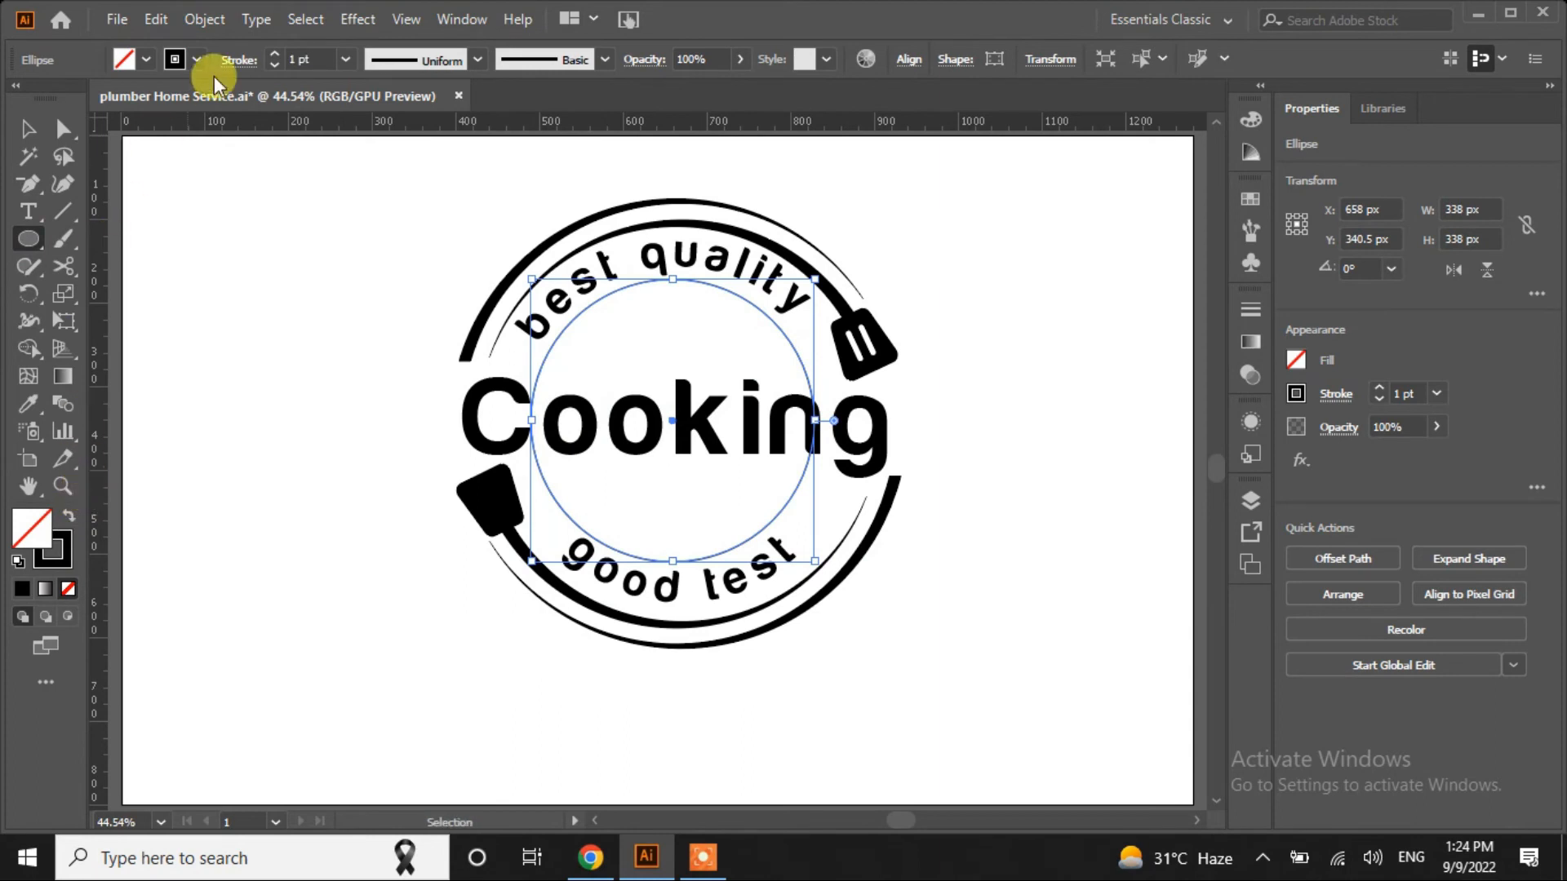
Set the circle's stroke weight to 8 pt and shrink the circle about its centre to about 304 px in diameter
{"action": "left_click", "coordinate": [273, 53]}
{"action": "left_click", "coordinate": [273, 54]}
{"action": "left_click", "coordinate": [274, 54]}
{"action": "left_click", "coordinate": [274, 54]}
{"action": "left_click", "coordinate": [274, 53]}
{"action": "left_click", "coordinate": [273, 54]}
{"action": "left_click", "coordinate": [273, 54]}
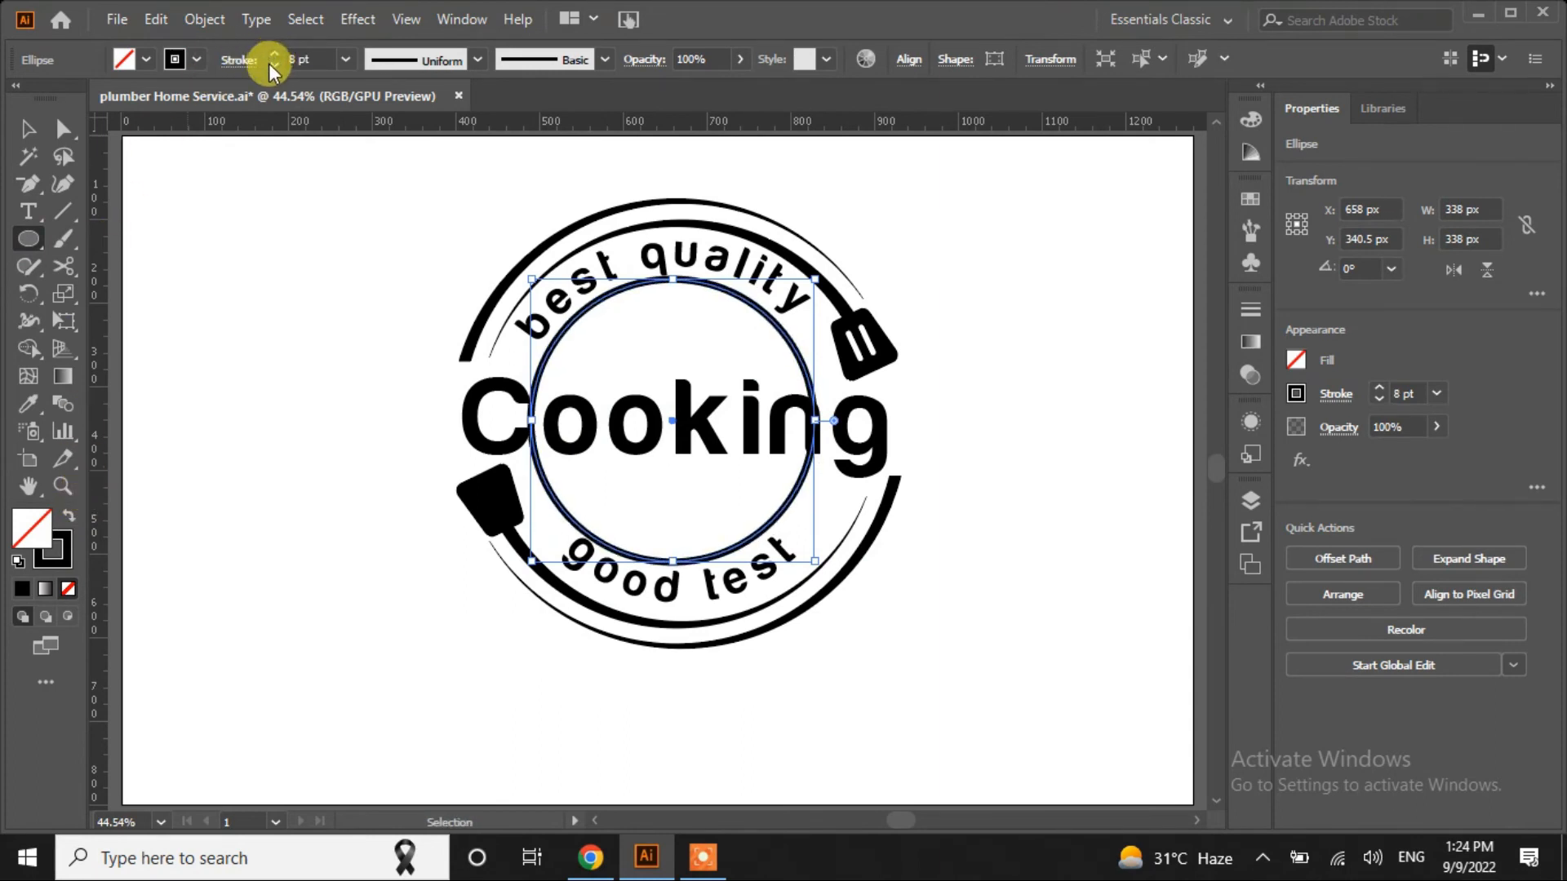
{"action": "left_click_drag", "start_coordinate": [814, 562], "coordinate": [800, 548]}
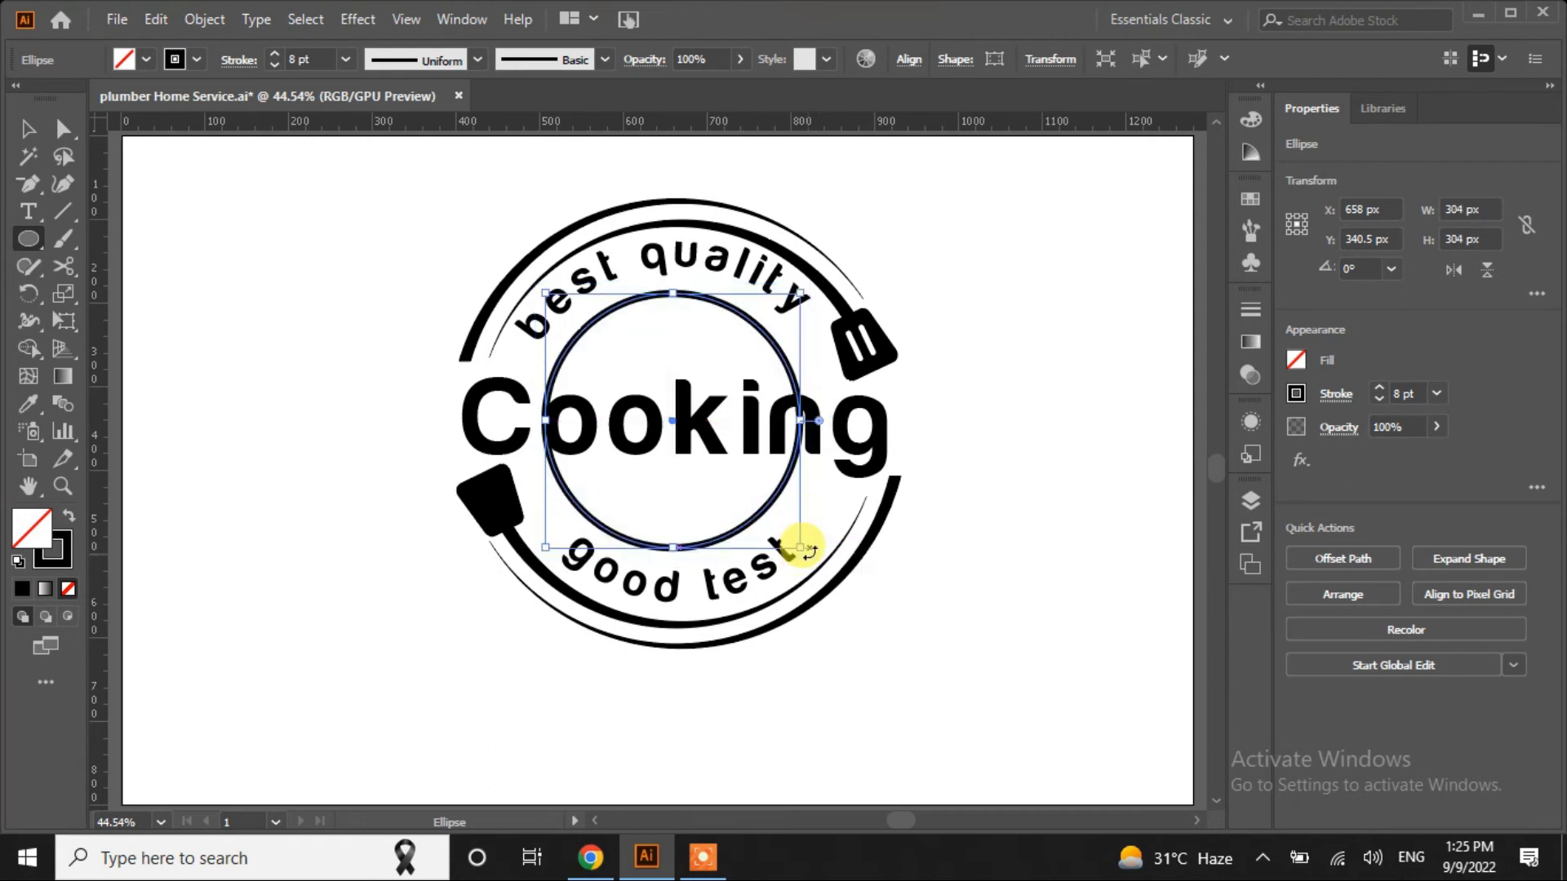
{"action": "left_click", "coordinate": [947, 681]}
{"action": "key", "text": "Escape"}
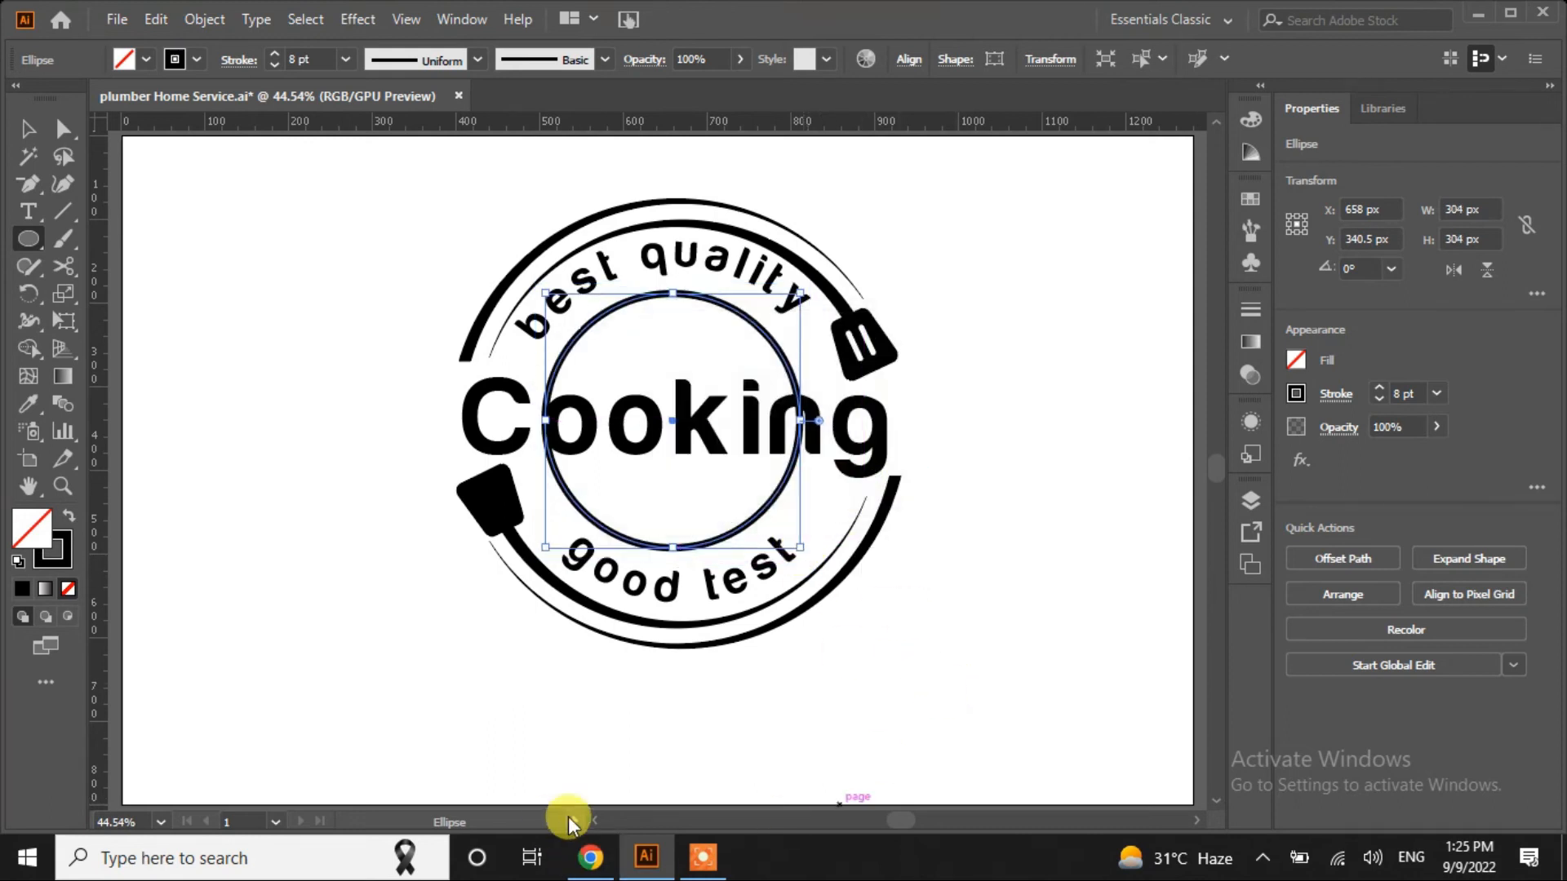
Cut the inner circle with Scissors at four points, just above and just below the "Cooking" text on both sides
{"action": "left_click", "coordinate": [63, 266]}
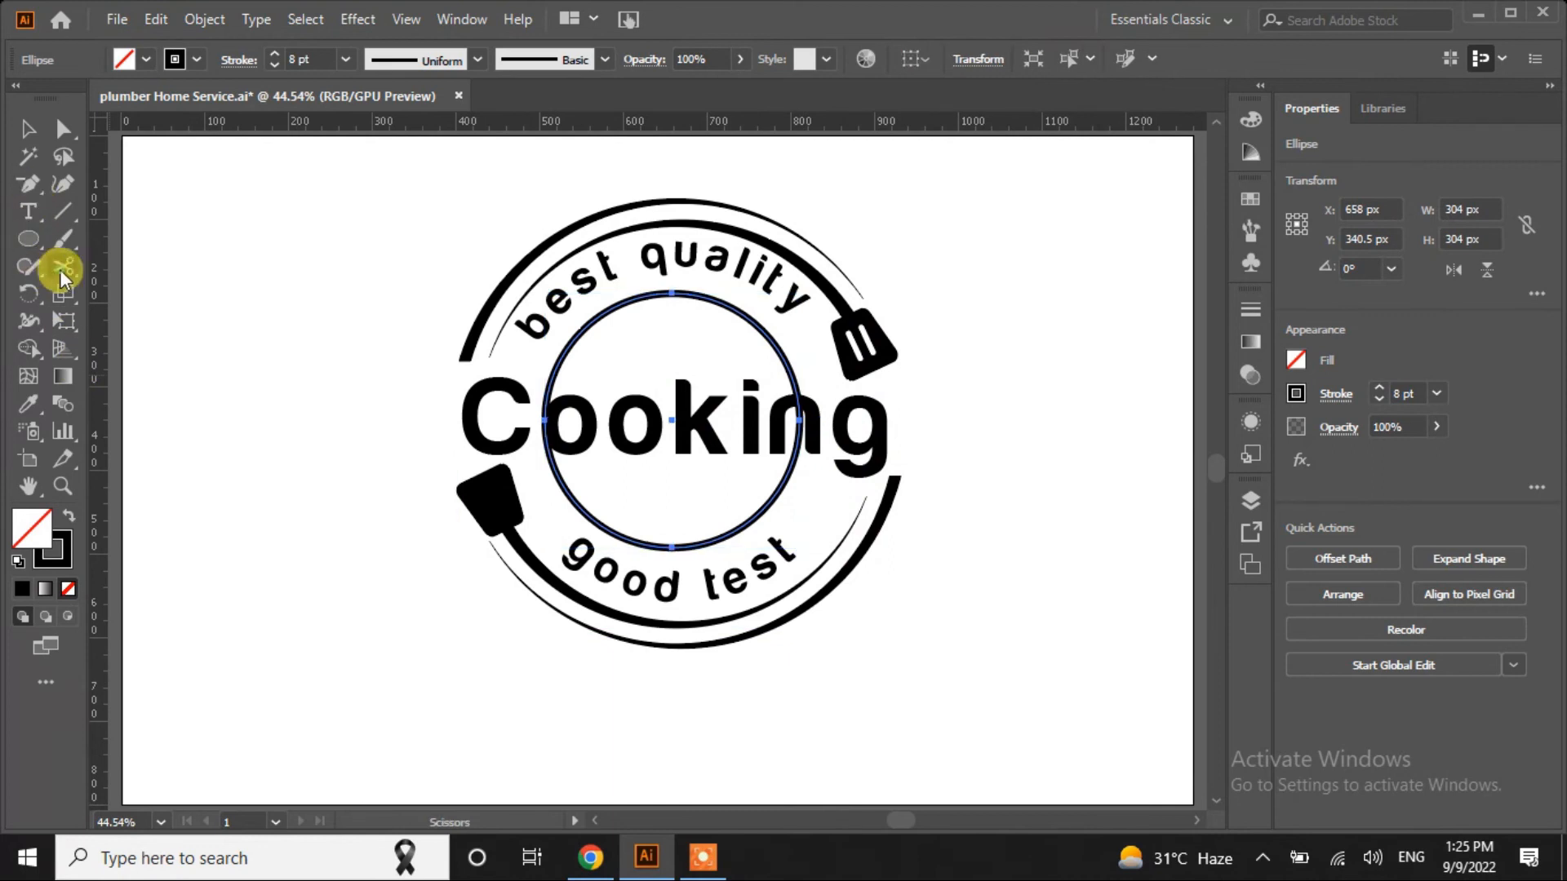
{"action": "left_click", "coordinate": [560, 359]}
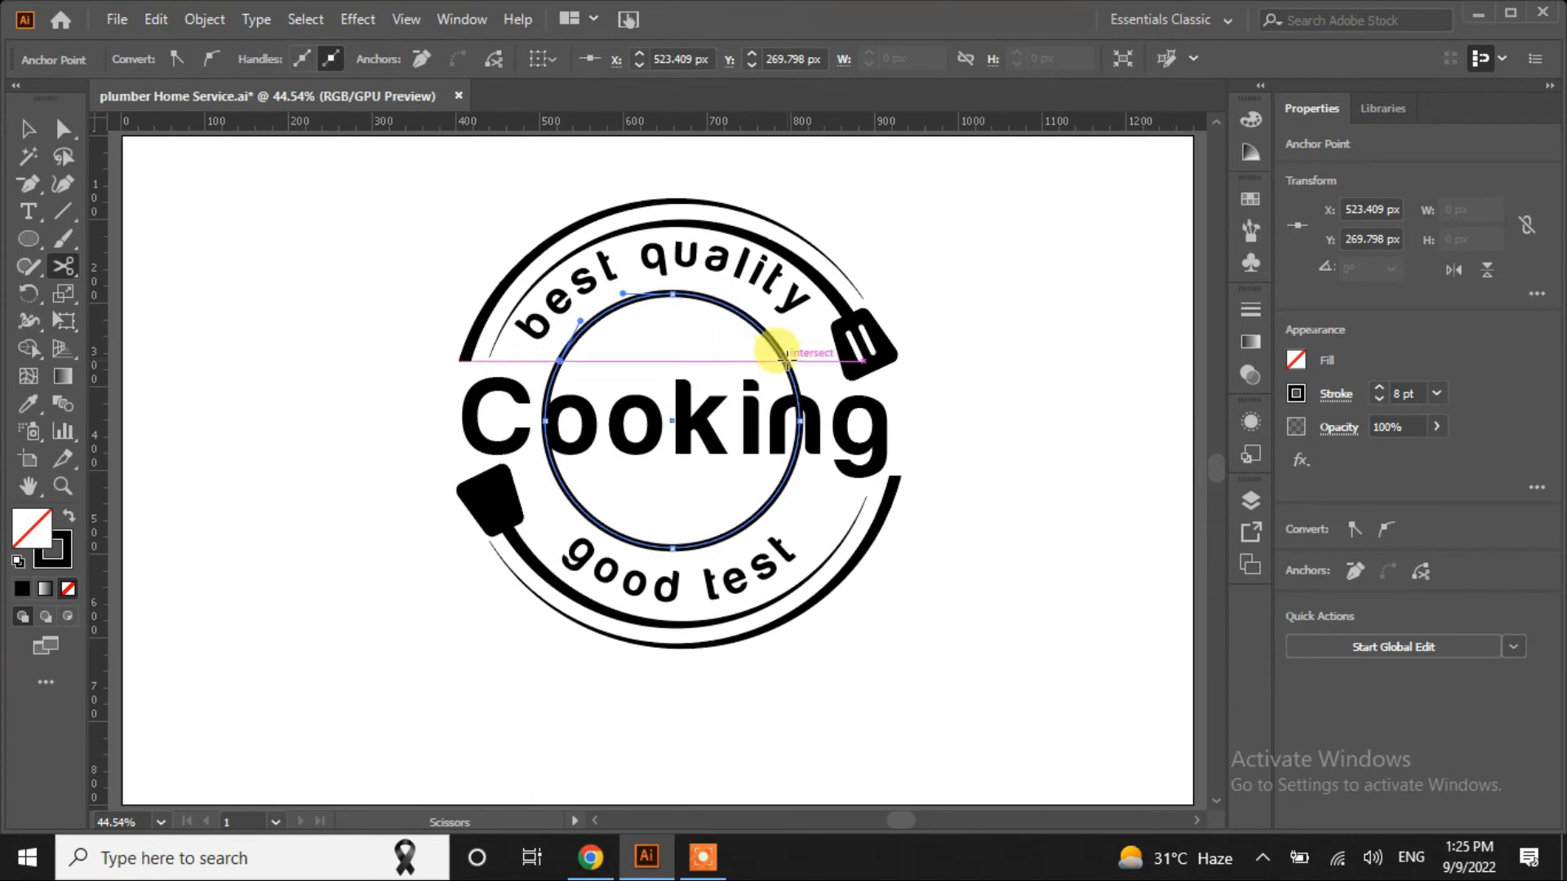
{"action": "left_click", "coordinate": [783, 357]}
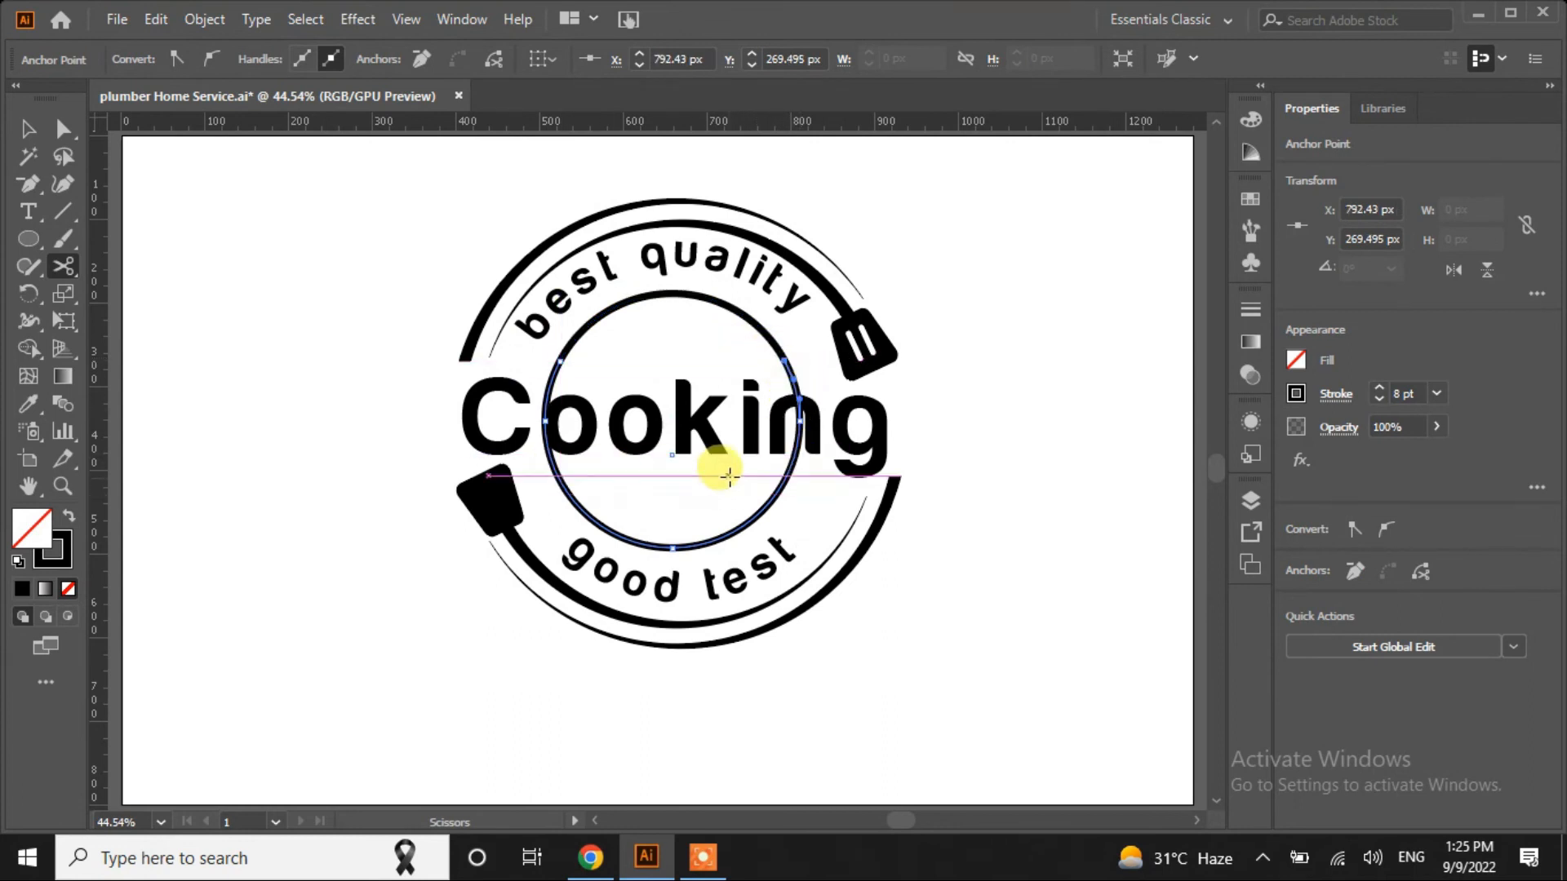
{"action": "left_click", "coordinate": [783, 476]}
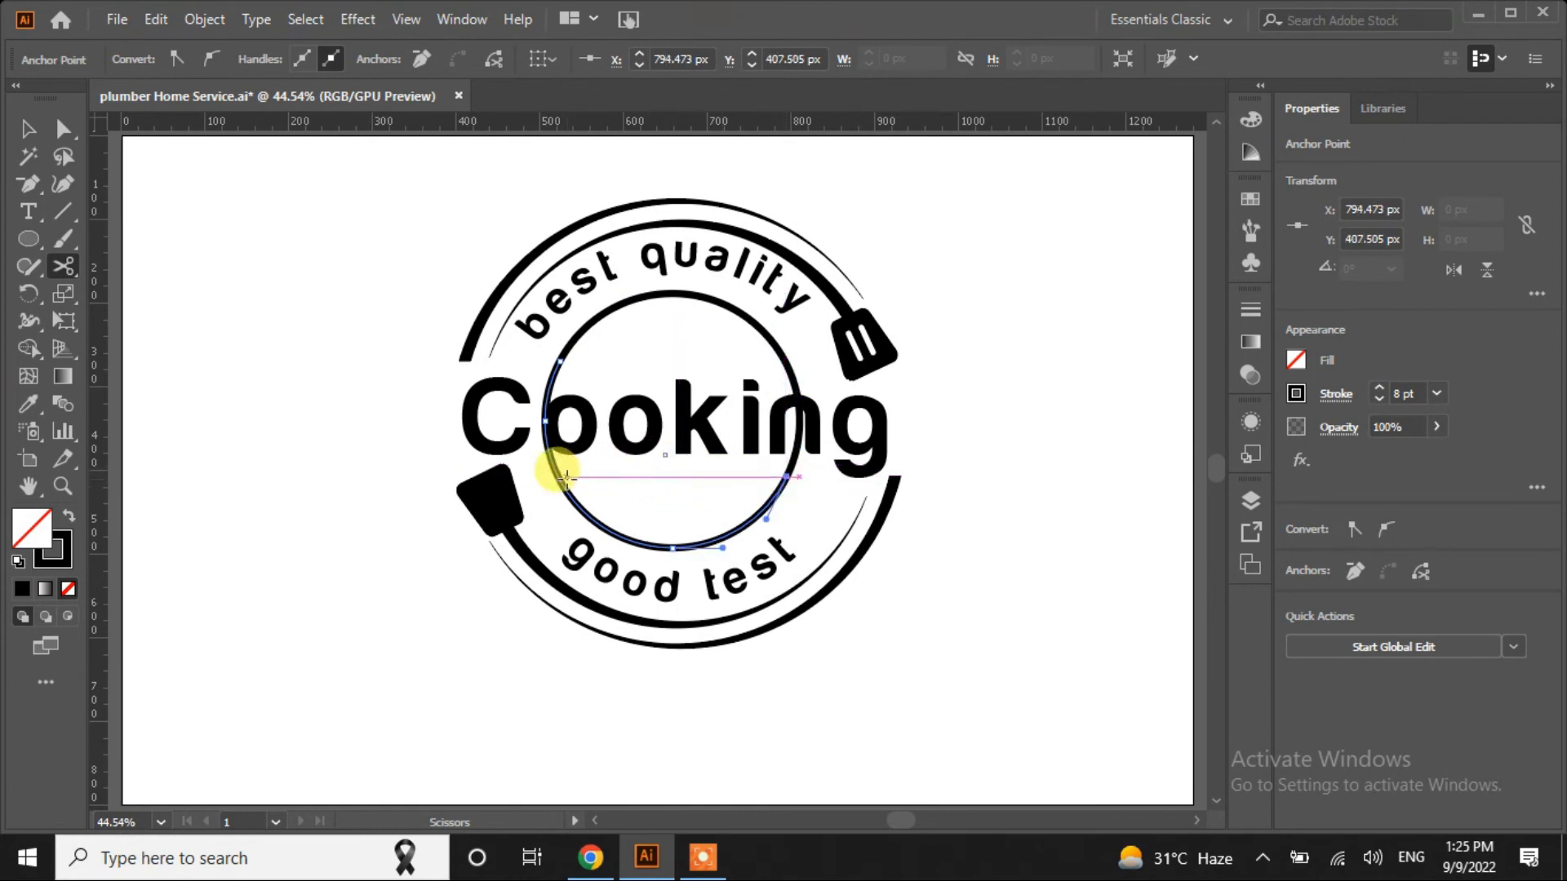
{"action": "left_click", "coordinate": [555, 475]}
Delete the two side segments of the cut circle that cross the "Cooking" text
{"action": "left_click", "coordinate": [28, 128]}
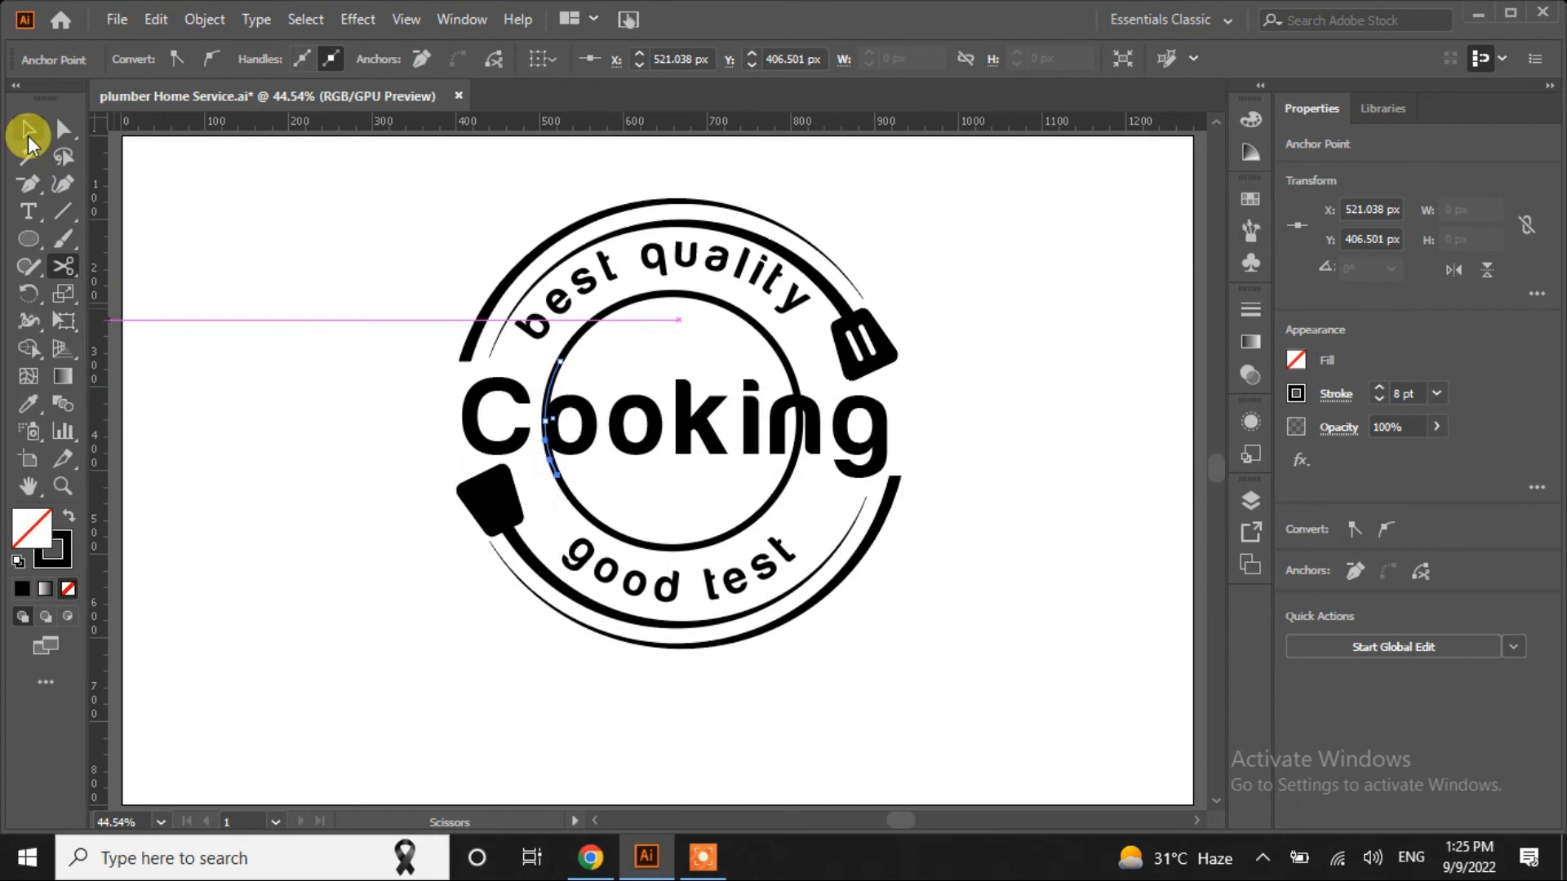
{"action": "left_click", "coordinate": [222, 473]}
{"action": "left_click", "coordinate": [543, 441]}
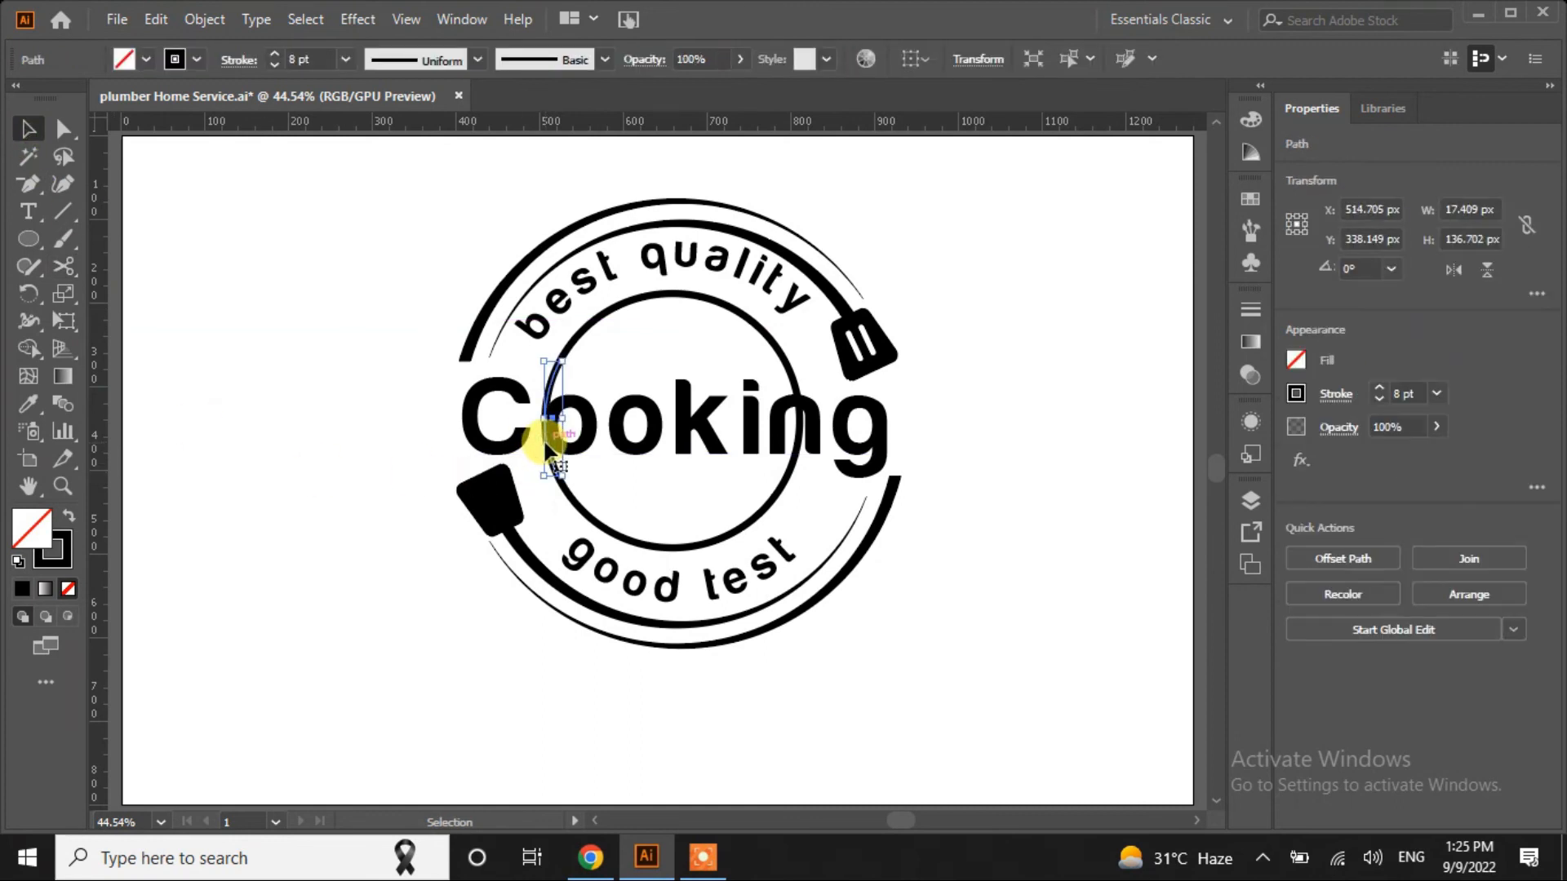
{"action": "key", "text": "Delete"}
{"action": "left_click", "coordinate": [796, 435]}
{"action": "key", "text": "Delete"}
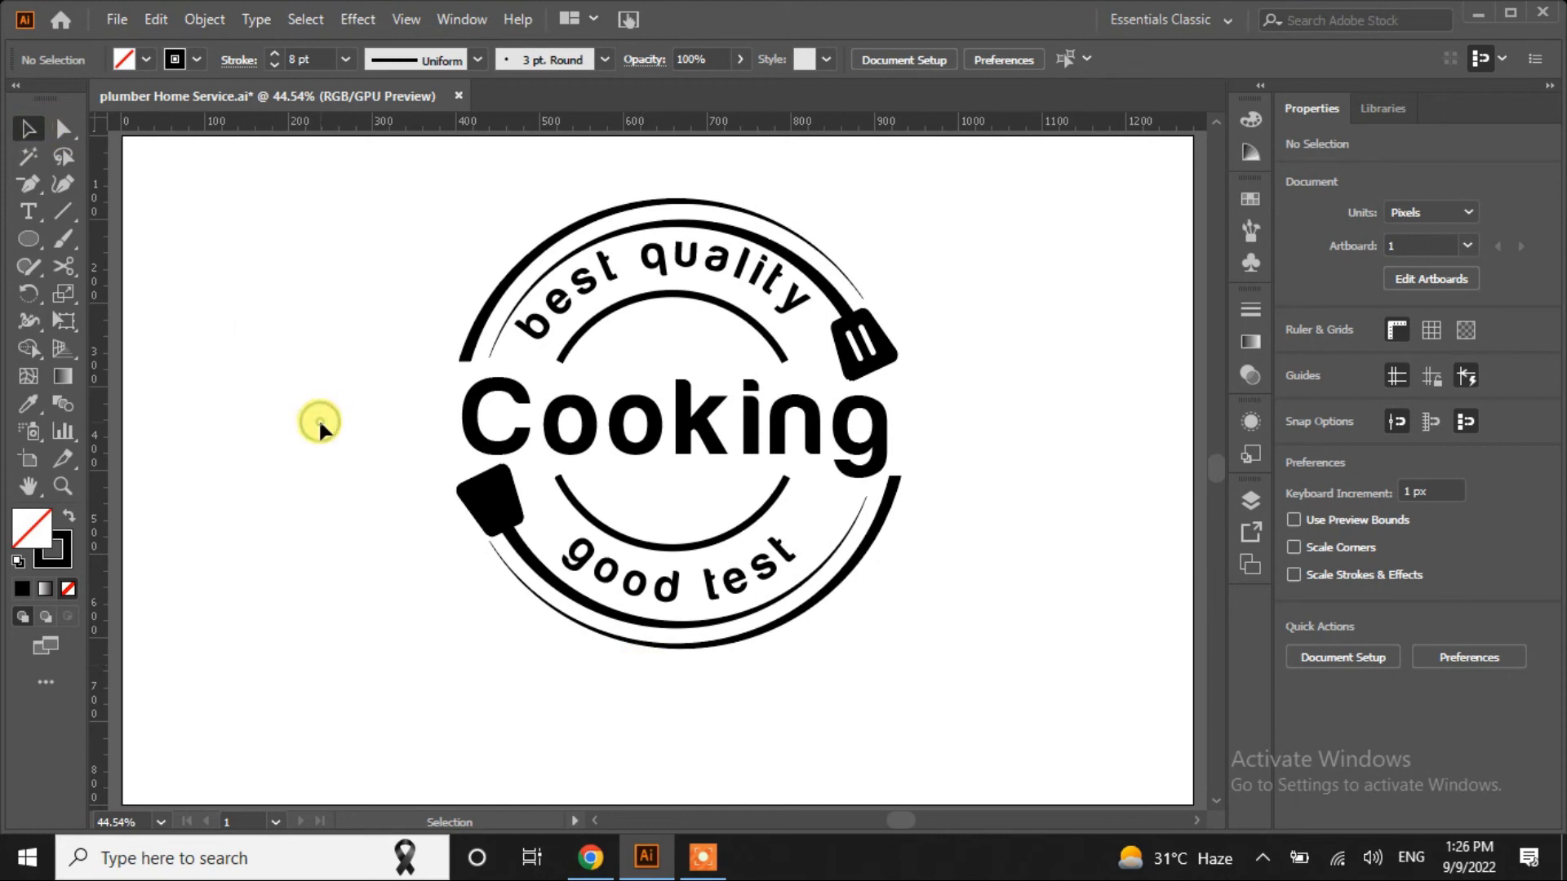
Give the strokes of the upper and lower inner arcs round caps
{"action": "left_click", "coordinate": [581, 337]}
{"action": "left_click", "coordinate": [1333, 412]}
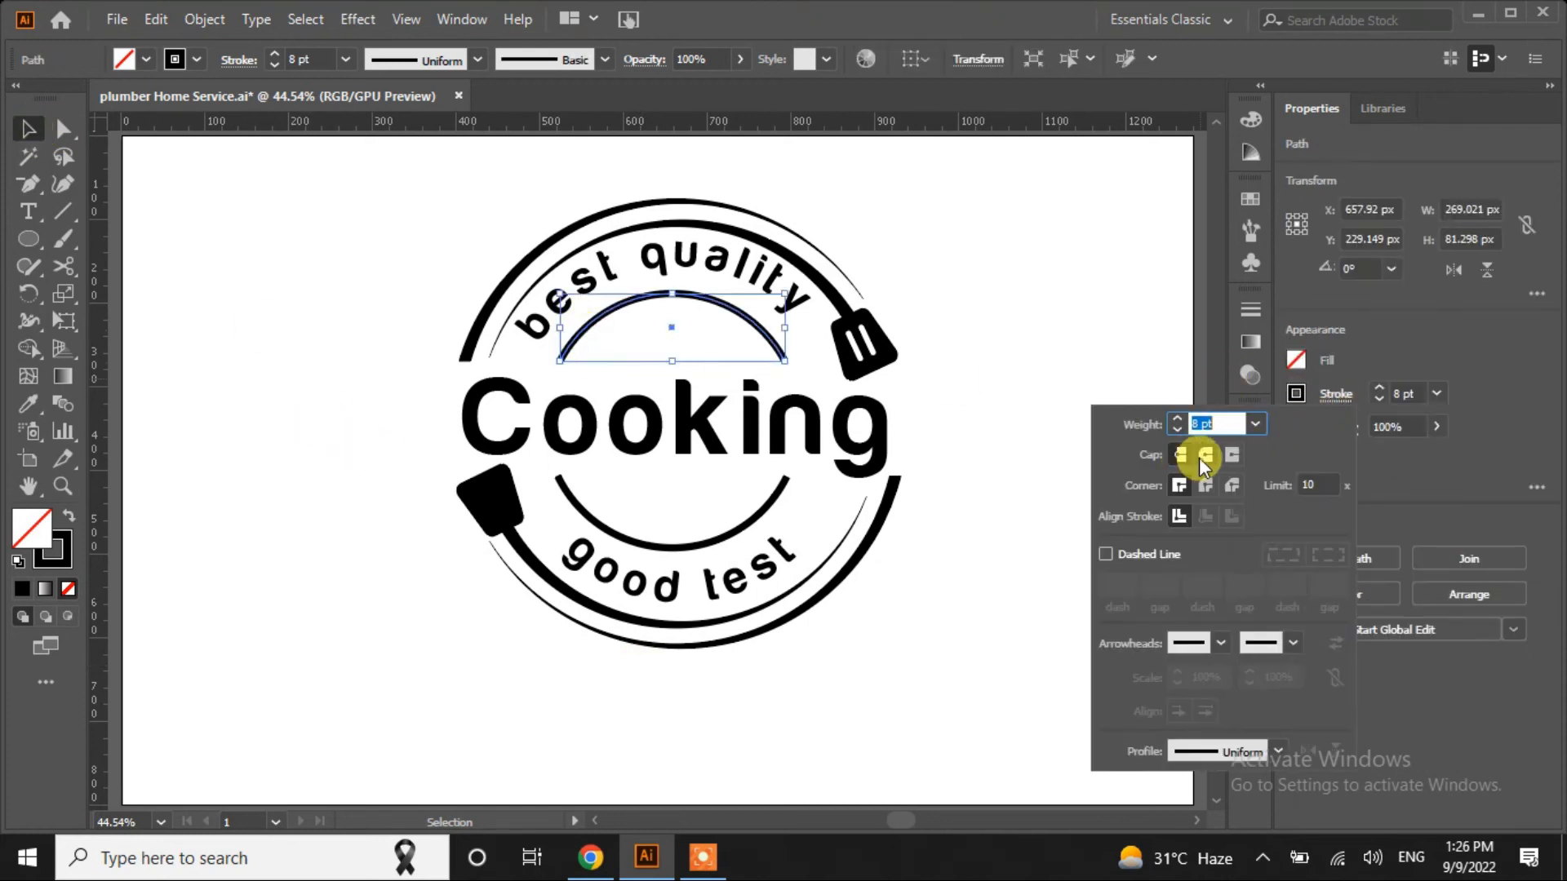
{"action": "left_click", "coordinate": [760, 516]}
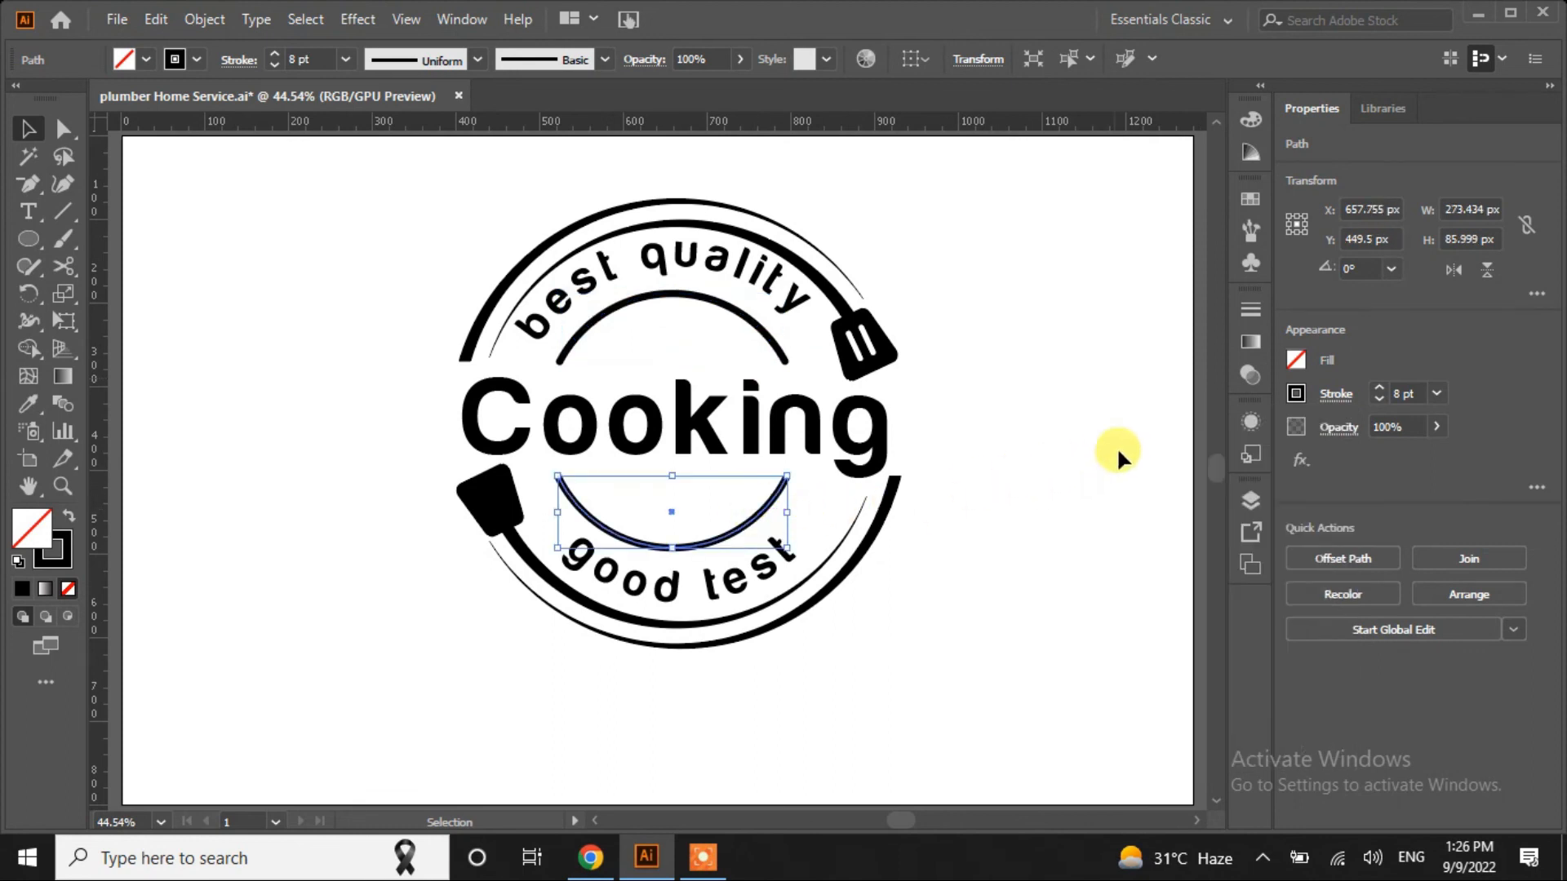
{"action": "left_click", "coordinate": [1334, 394]}
{"action": "left_click", "coordinate": [1001, 486]}
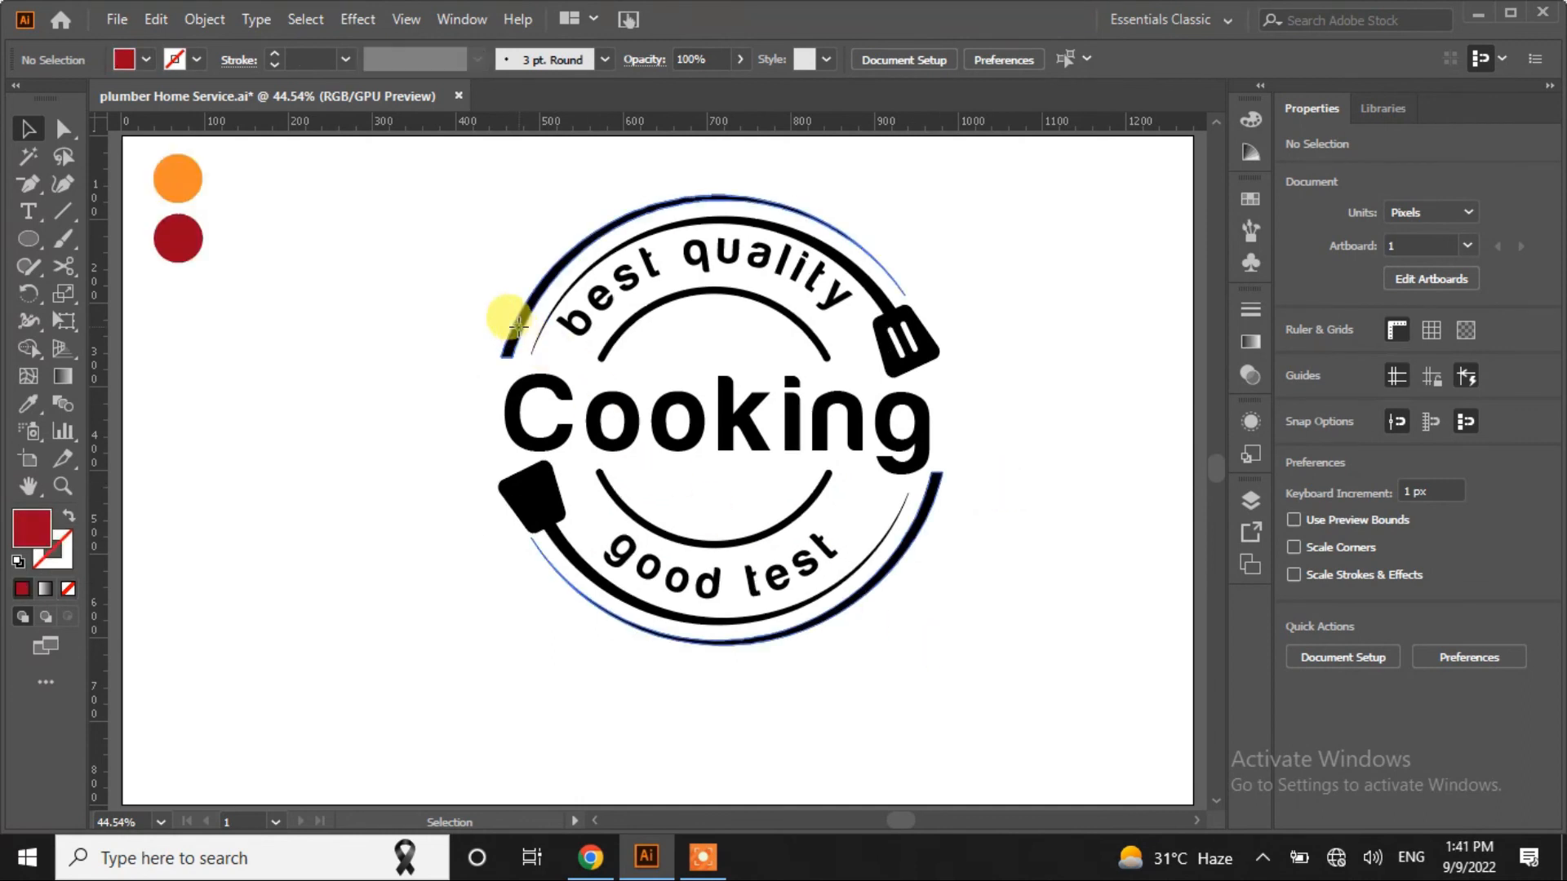
Recolour the tapered outer ring arcs with the orange sampled from the orange sample circle
{"action": "left_click", "coordinate": [517, 333]}
{"action": "left_click", "coordinate": [29, 403]}
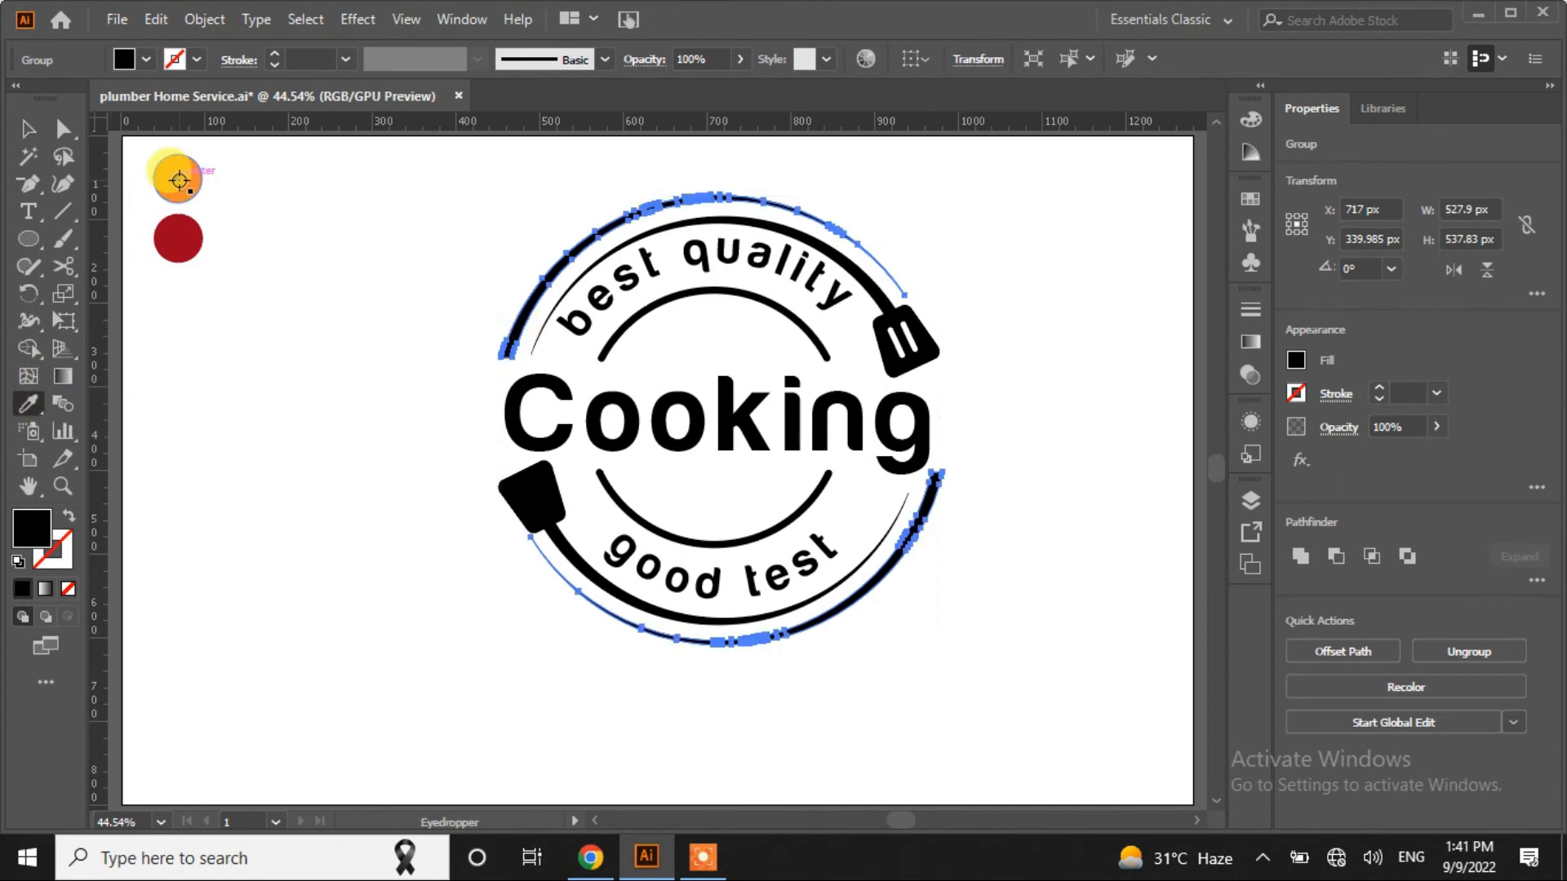
{"action": "left_click", "coordinate": [178, 177]}
{"action": "left_click", "coordinate": [27, 130]}
{"action": "left_click", "coordinate": [274, 335]}
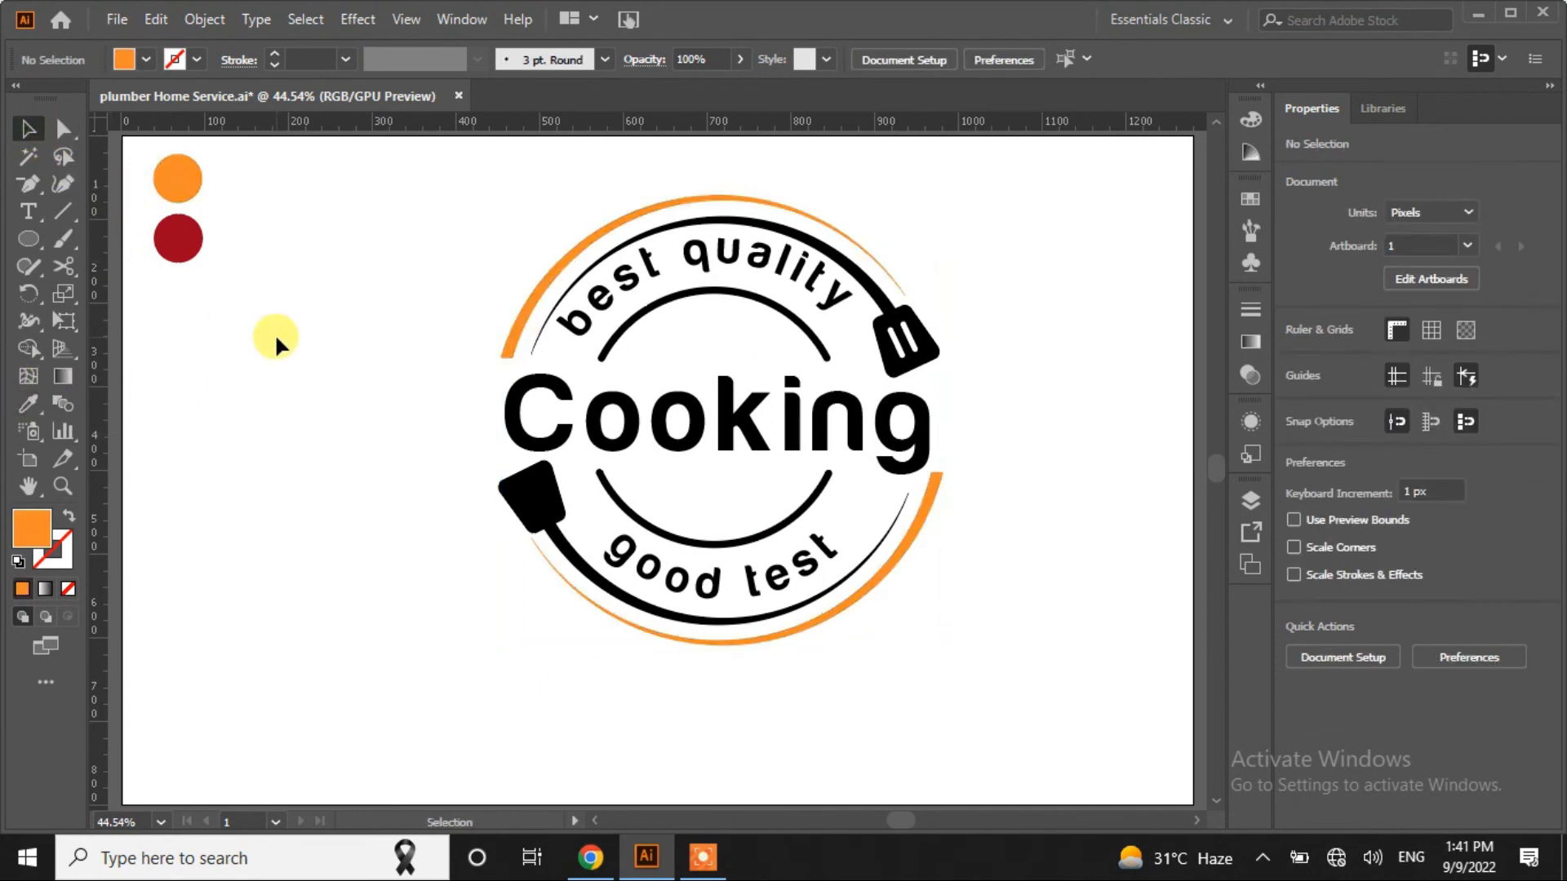
Recolour the two arc-handled spatulas with the dark red sampled from the red sample circle
{"action": "left_click", "coordinate": [532, 510]}
{"action": "left_click", "coordinate": [29, 403]}
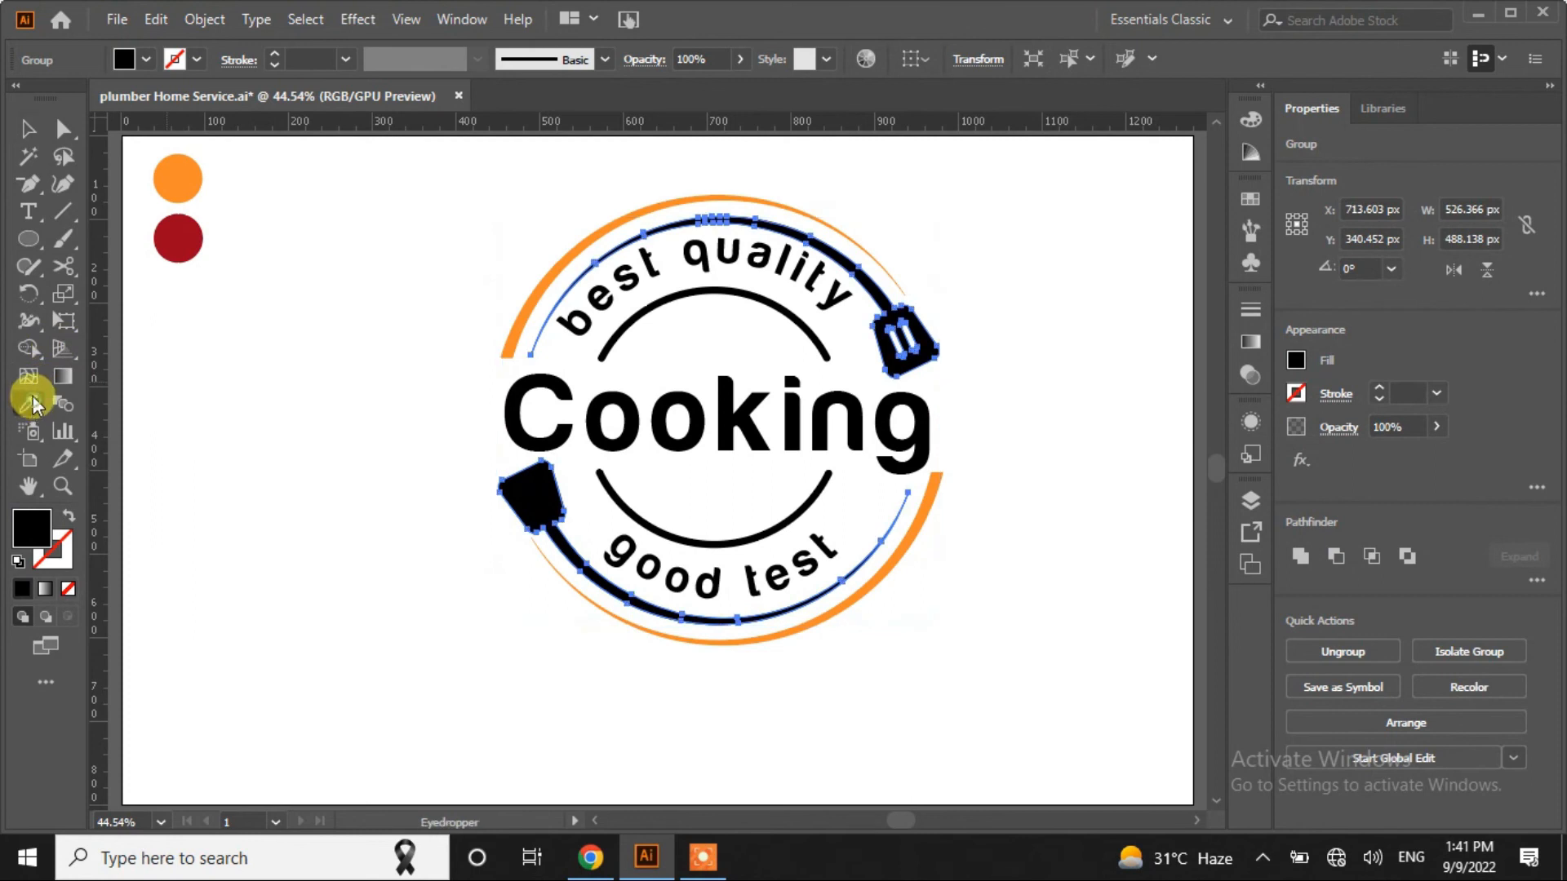
{"action": "left_click", "coordinate": [176, 237]}
{"action": "left_click", "coordinate": [27, 131]}
{"action": "left_click", "coordinate": [272, 392]}
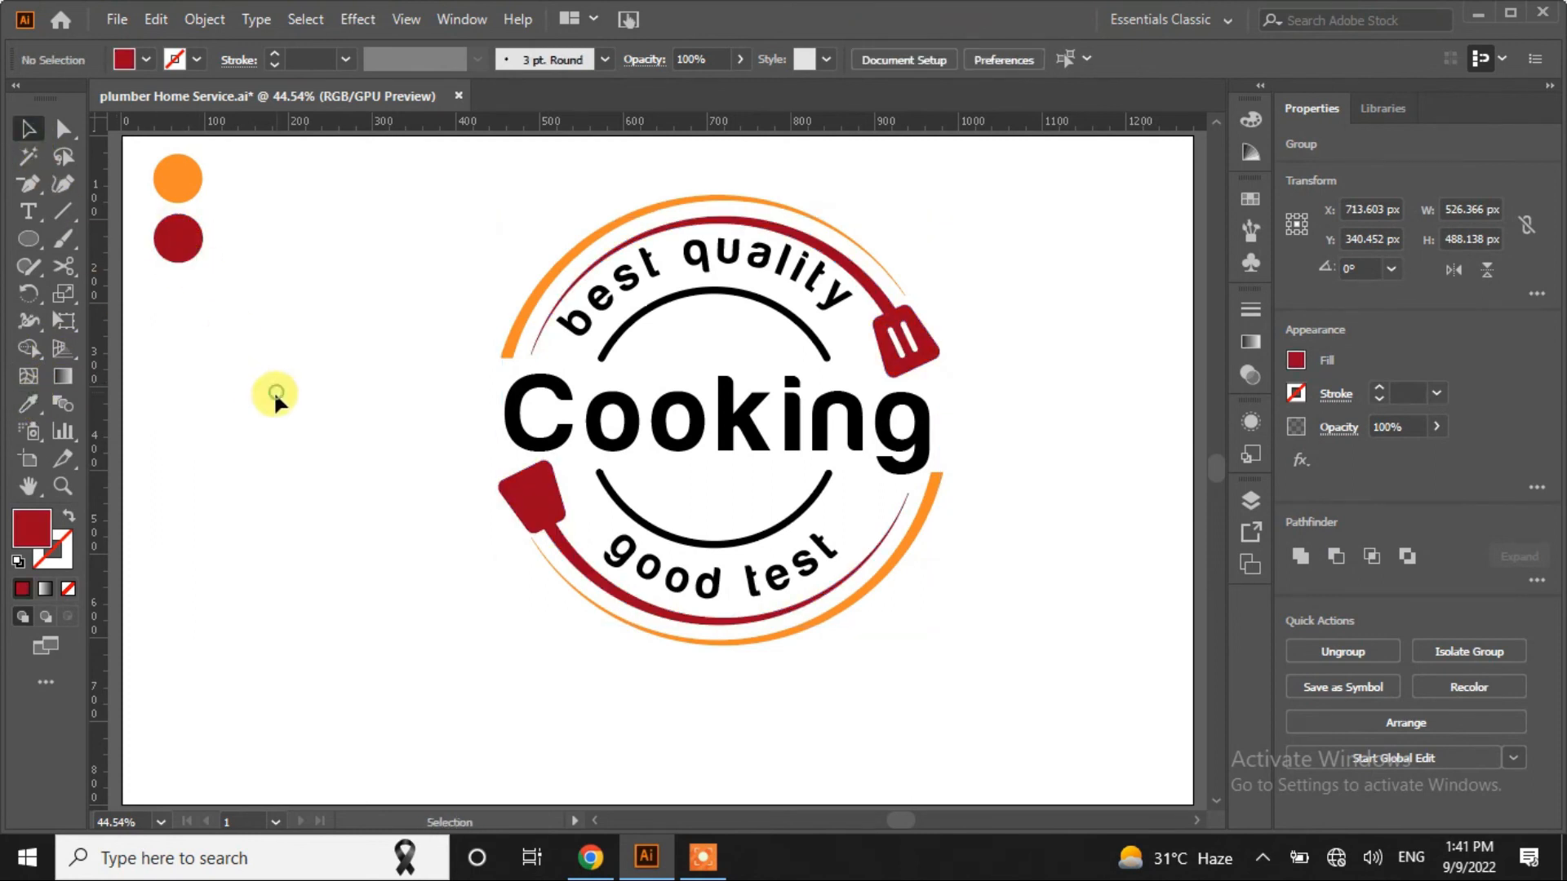
Recolour the curved "best quality" and "good test" texts with the dark red of the sample circle
{"action": "left_click", "coordinate": [576, 300]}
{"action": "left_click", "coordinate": [29, 403]}
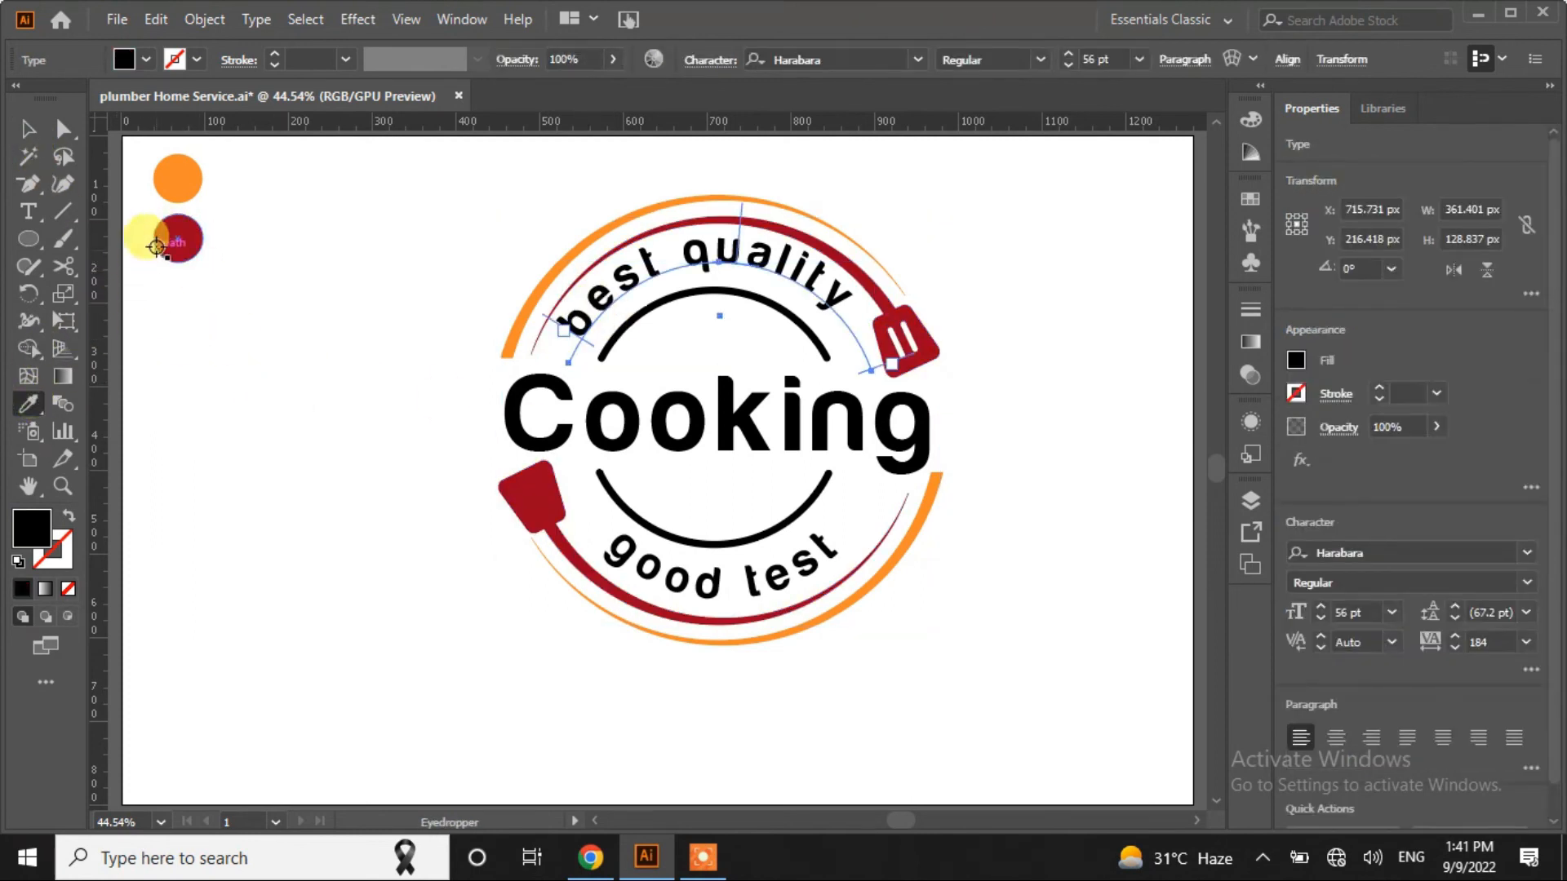
{"action": "left_click", "coordinate": [174, 233]}
{"action": "left_click", "coordinate": [28, 129]}
{"action": "left_click", "coordinate": [687, 581]}
{"action": "left_click", "coordinate": [28, 403]}
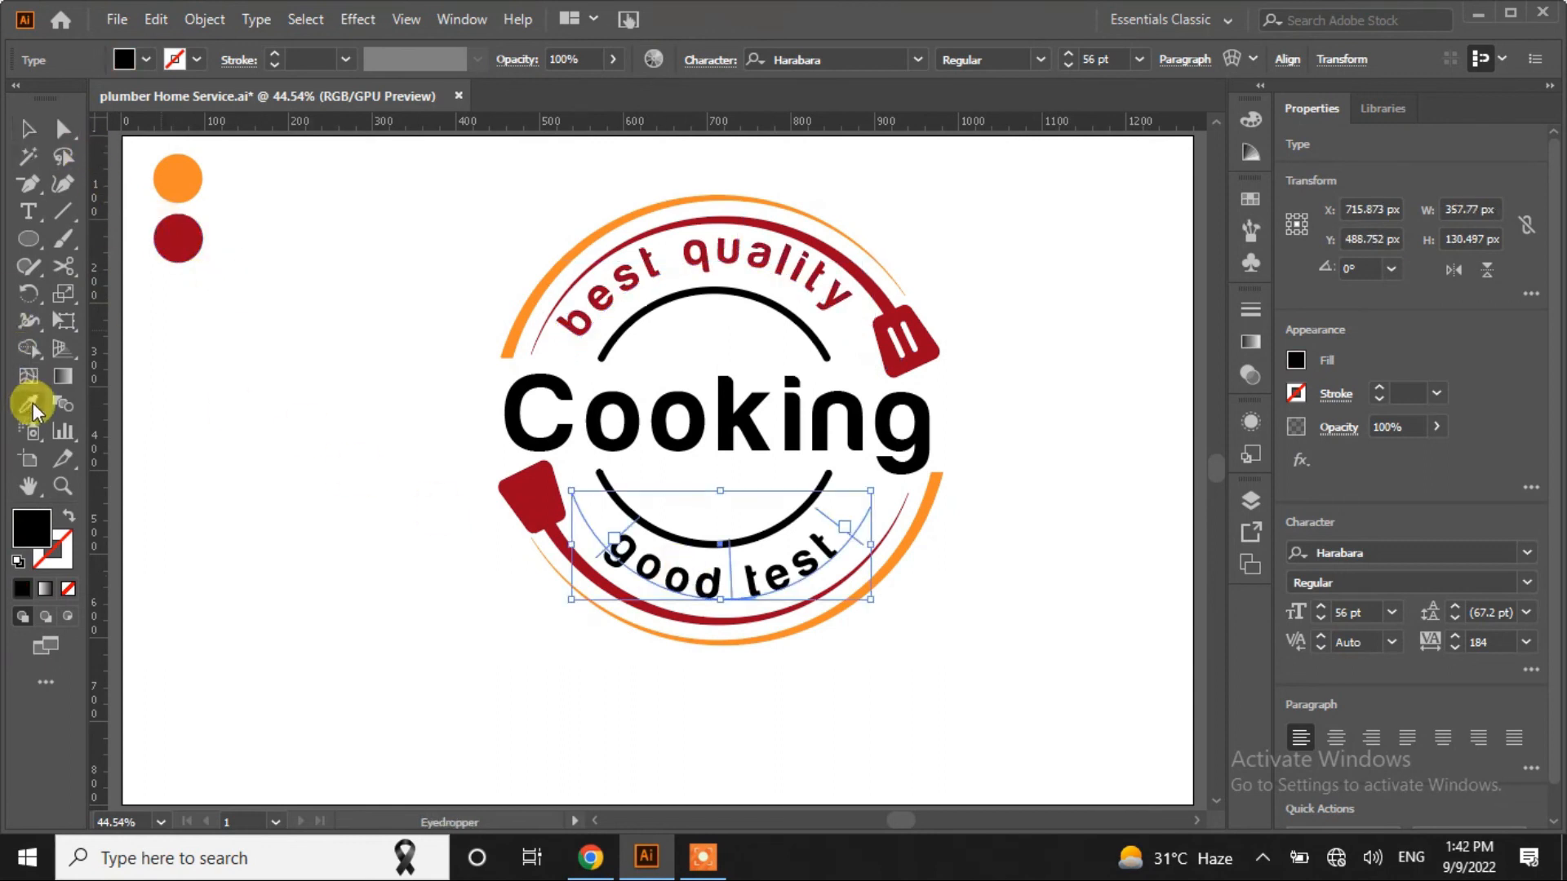
{"action": "left_click", "coordinate": [177, 240]}
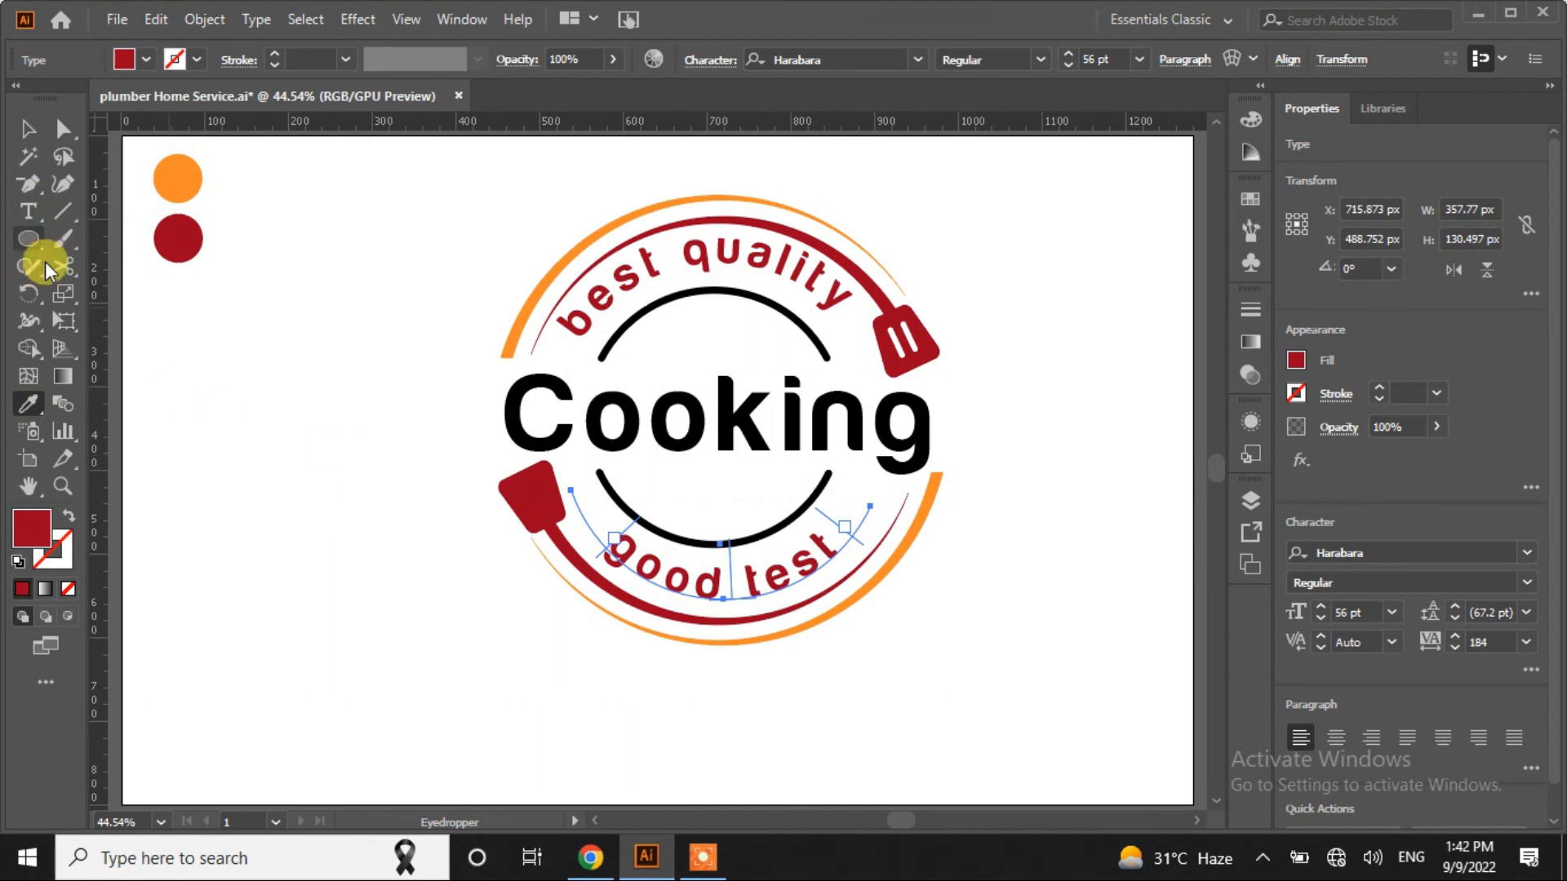
Recolour both inner arcs above and below "Cooking" with the orange of the sample circle
{"action": "left_click", "coordinate": [27, 129]}
{"action": "left_click", "coordinate": [671, 537]}
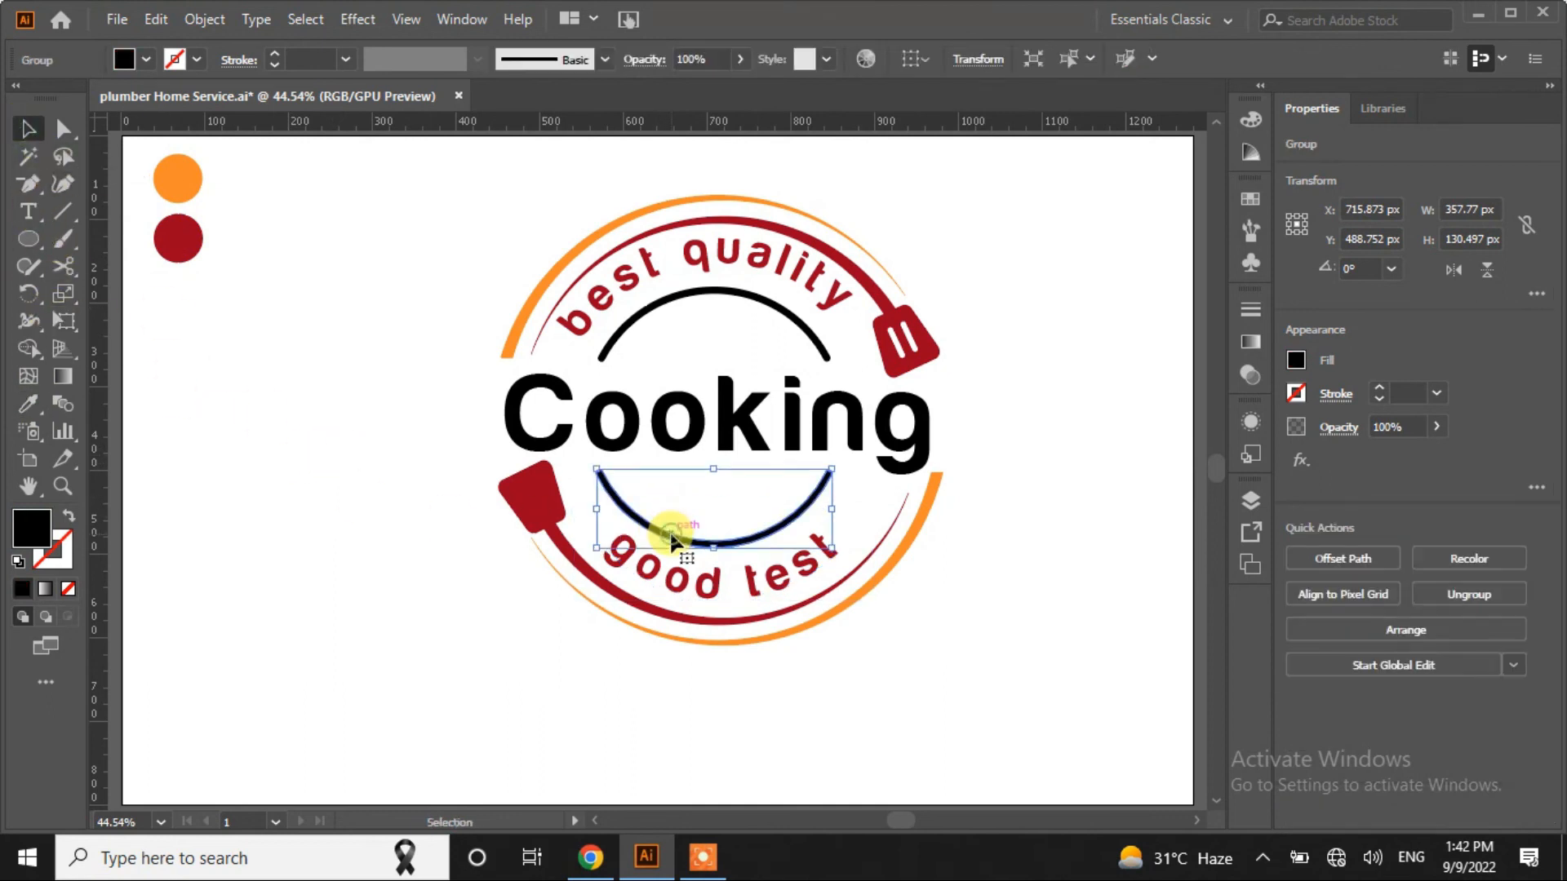
{"action": "left_click", "coordinate": [694, 299], "text": "shift"}
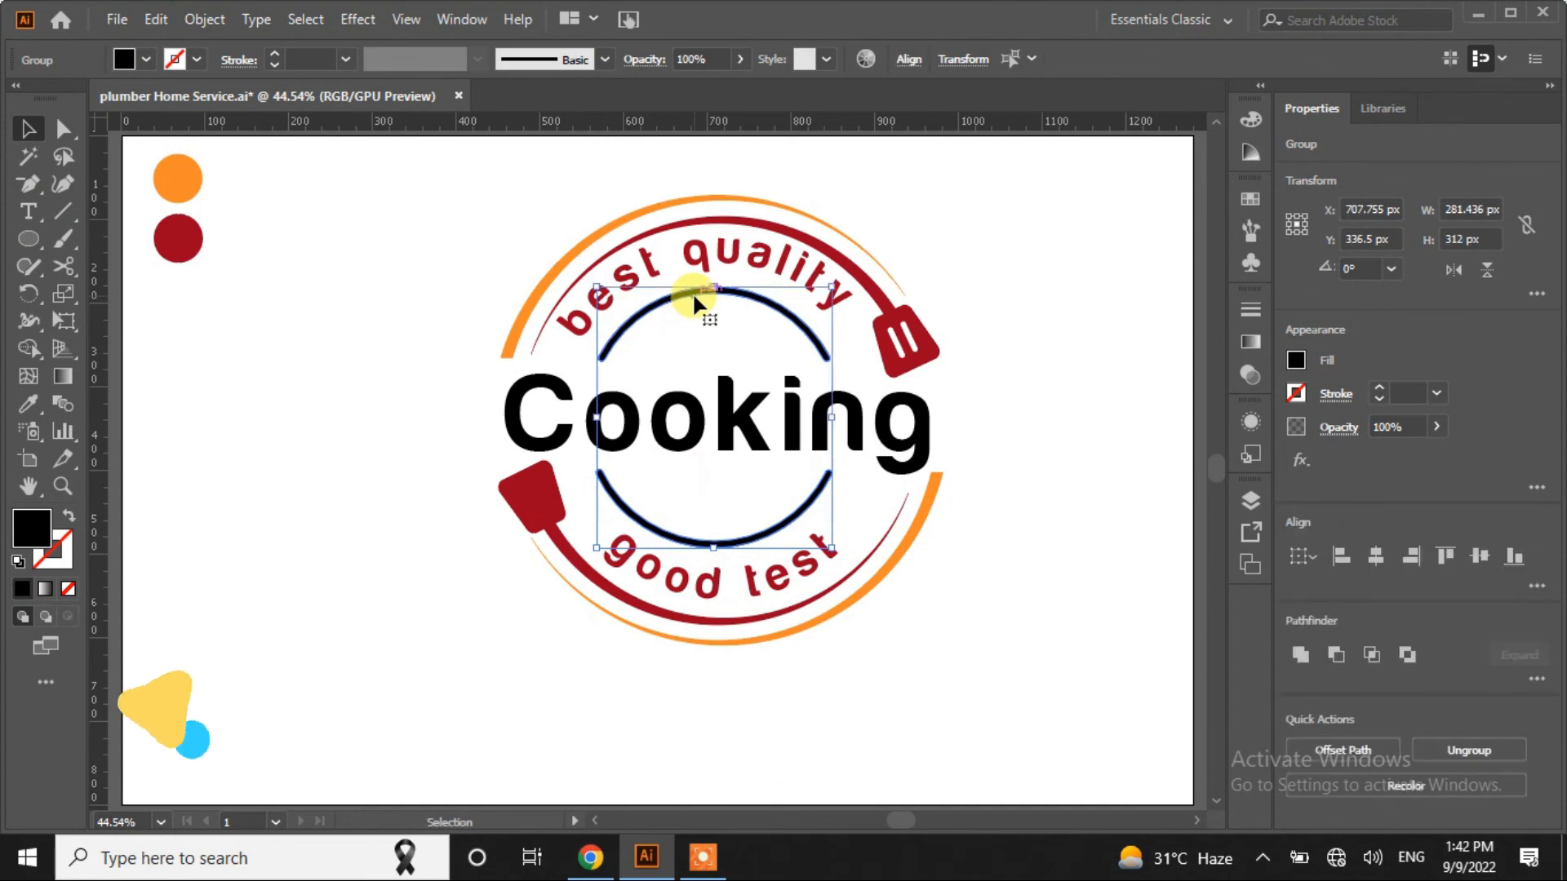
{"action": "left_click", "coordinate": [29, 403]}
{"action": "left_click", "coordinate": [177, 178]}
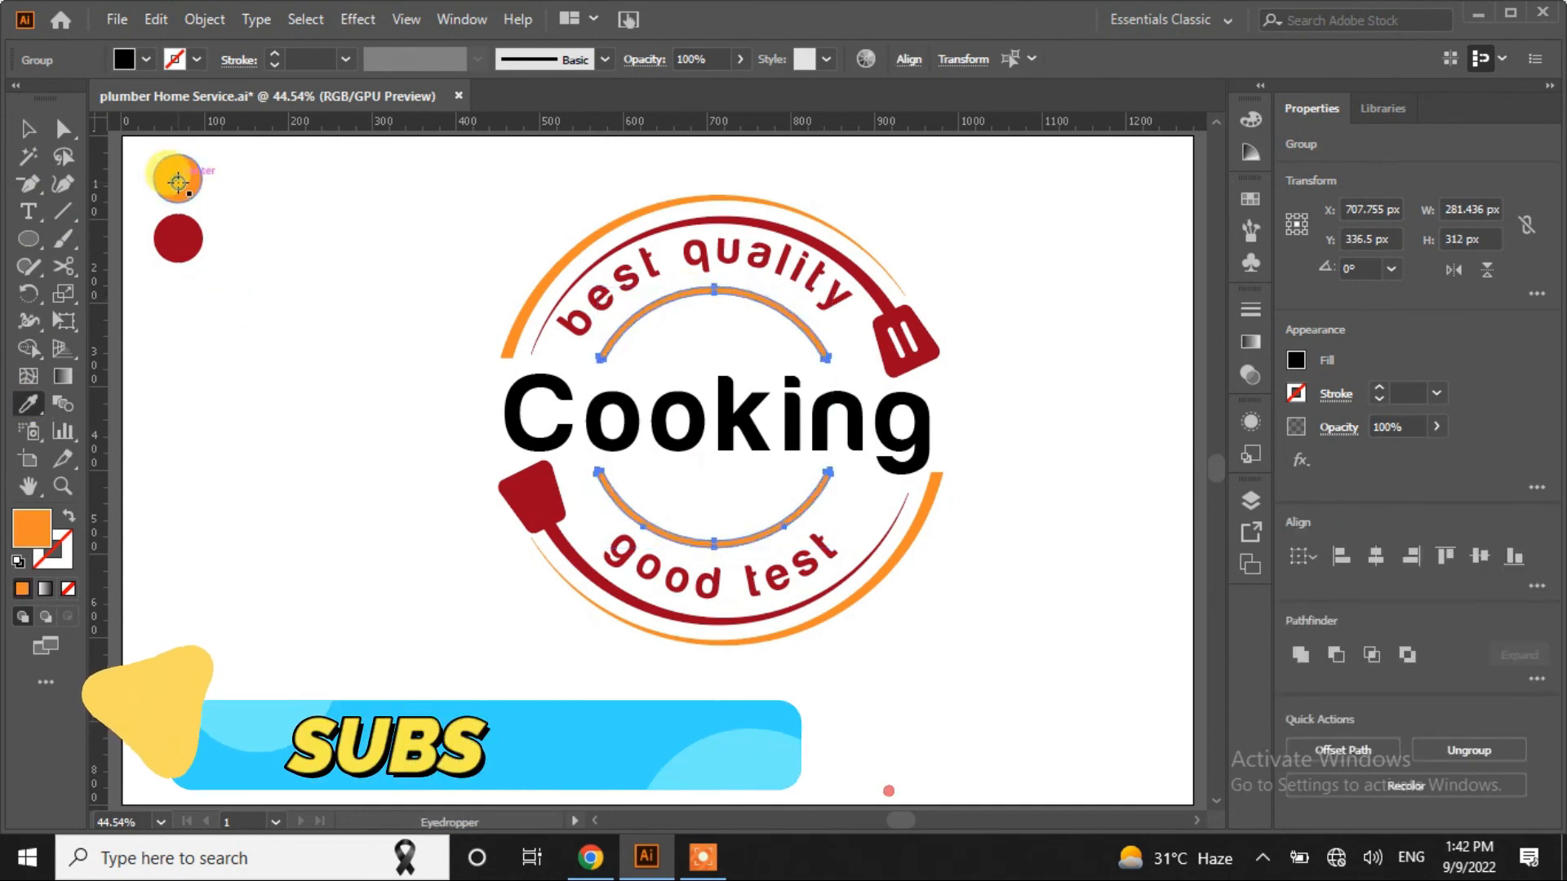
{"action": "left_click", "coordinate": [29, 130]}
{"action": "left_click", "coordinate": [269, 434]}
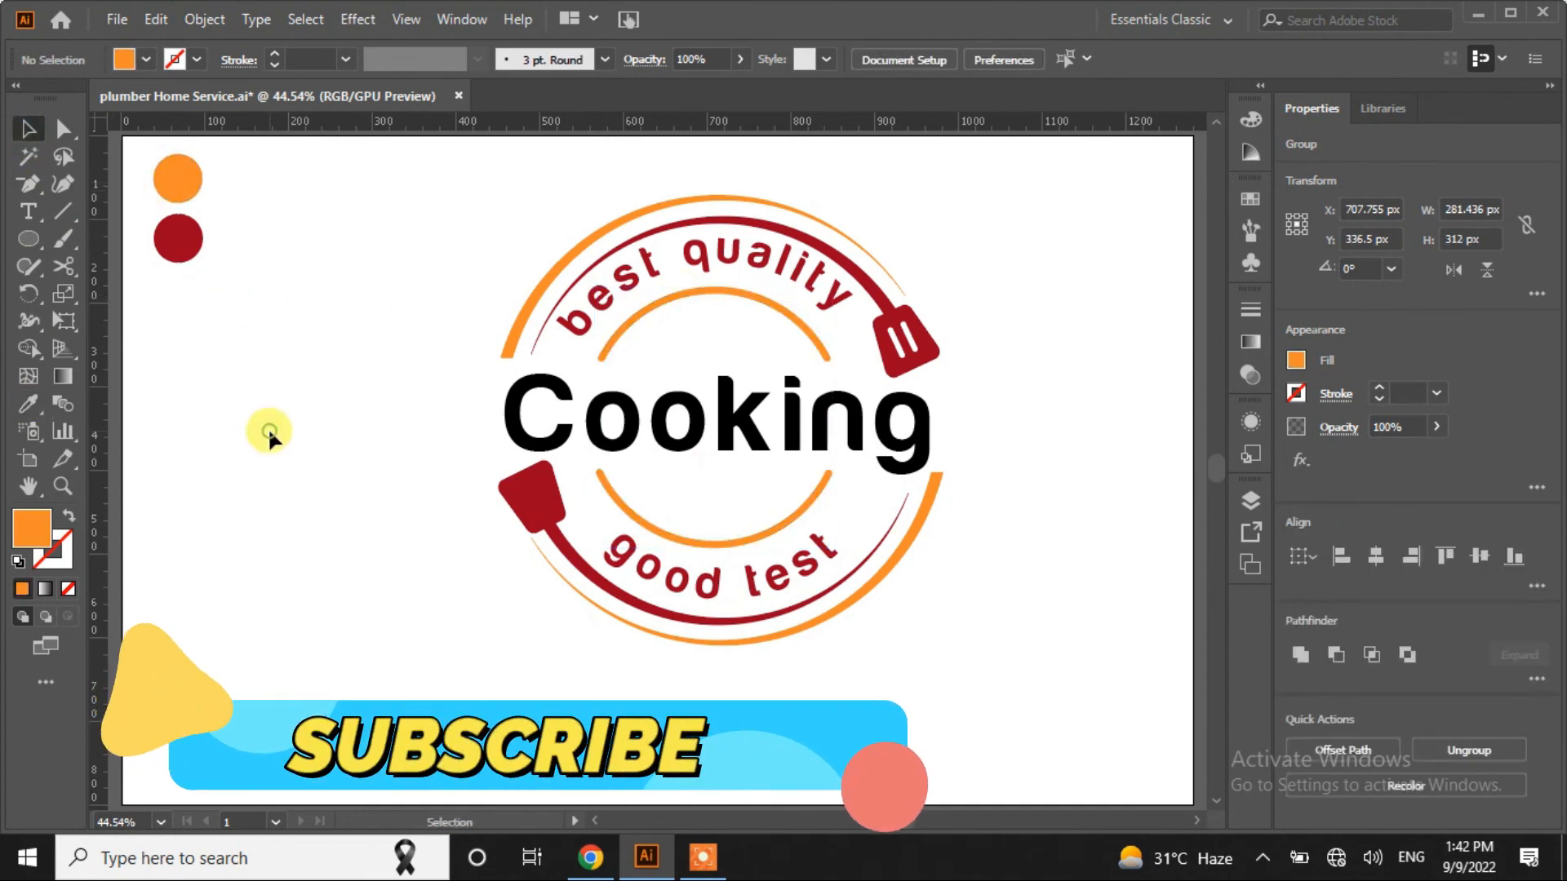
Recolour the central "Cooking" text with the dark red of the sample circle
{"action": "left_click", "coordinate": [517, 433]}
{"action": "left_click", "coordinate": [29, 403]}
{"action": "left_click", "coordinate": [175, 238]}
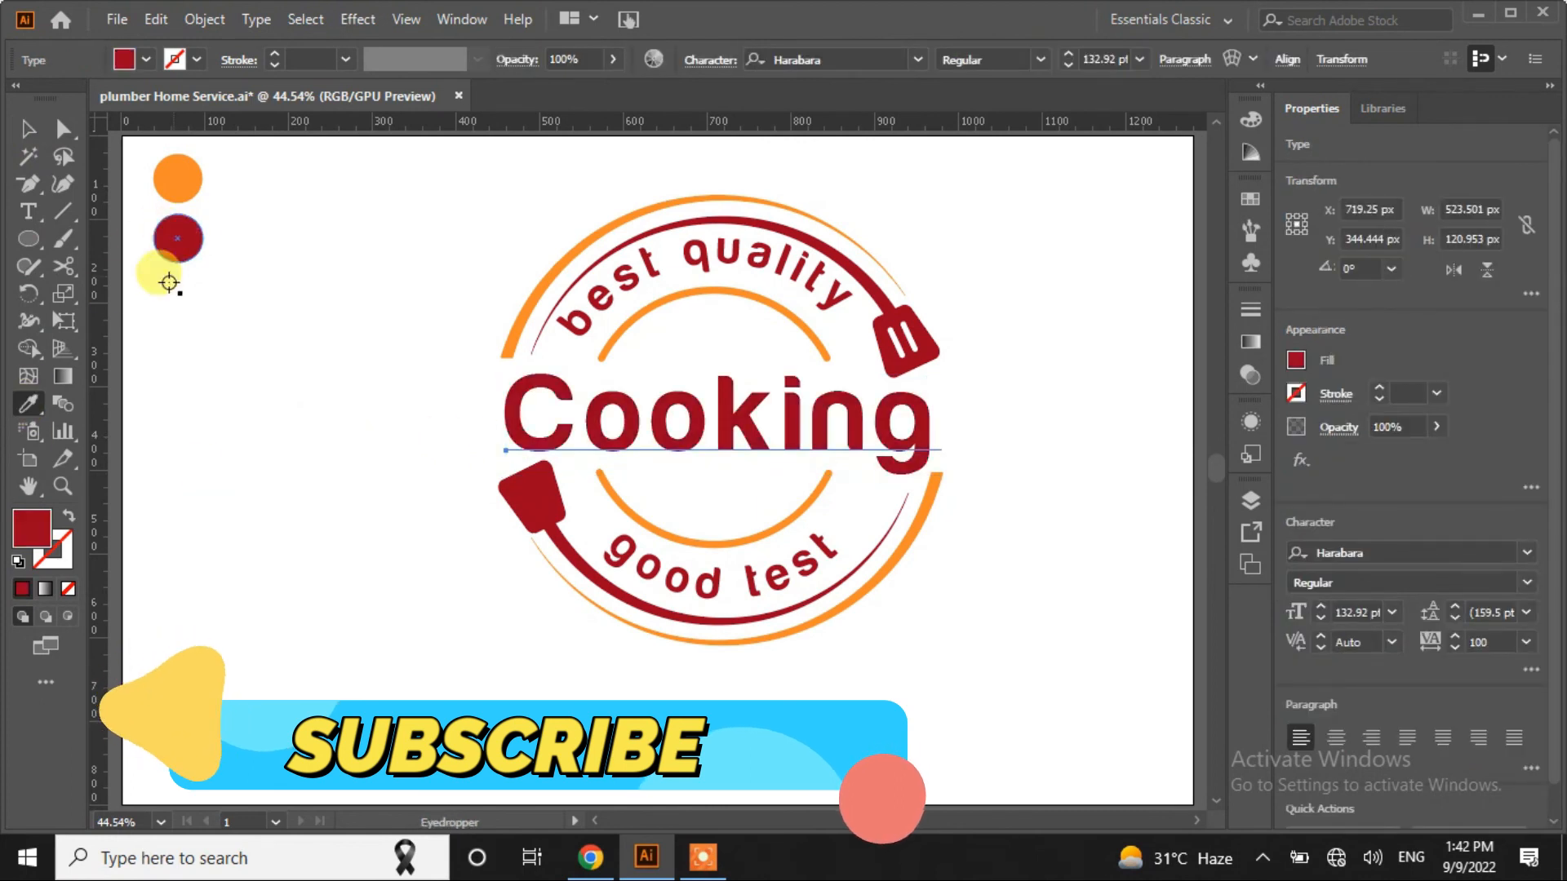
{"action": "left_click", "coordinate": [28, 129]}
{"action": "left_click", "coordinate": [312, 439]}
Group all the logo's parts and move the group slightly left and down to centre it on the artboard
{"action": "left_click_drag", "start_coordinate": [964, 222], "coordinate": [629, 561]}
{"action": "right_click", "coordinate": [683, 434]}
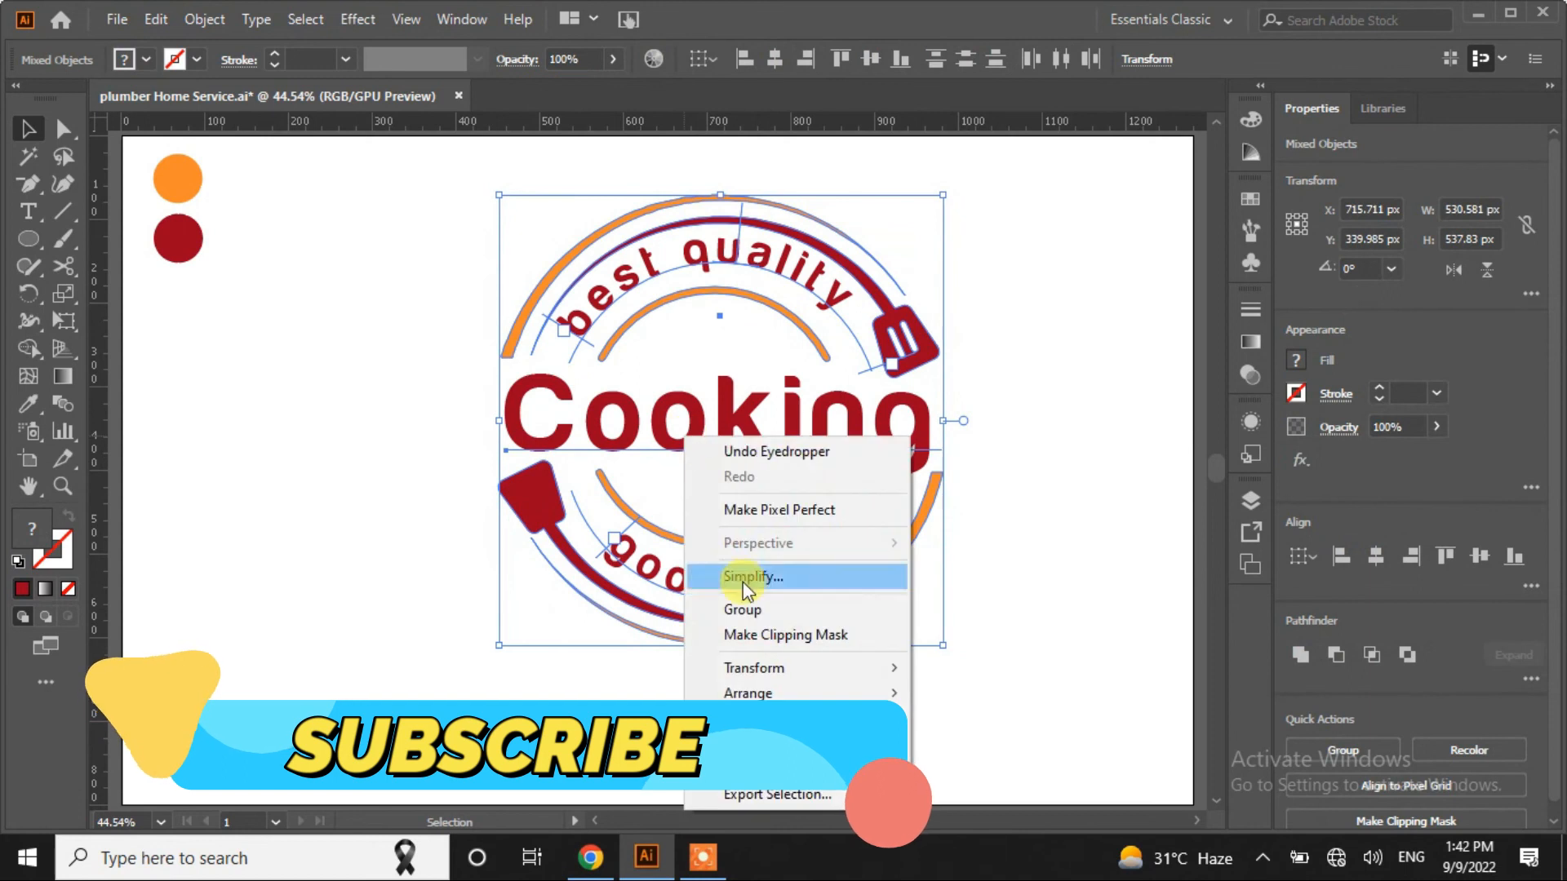
{"action": "left_click", "coordinate": [754, 604]}
{"action": "left_click", "coordinate": [936, 627]}
{"action": "left_click_drag", "start_coordinate": [895, 448], "coordinate": [843, 465]}
{"action": "left_click", "coordinate": [1022, 488]}
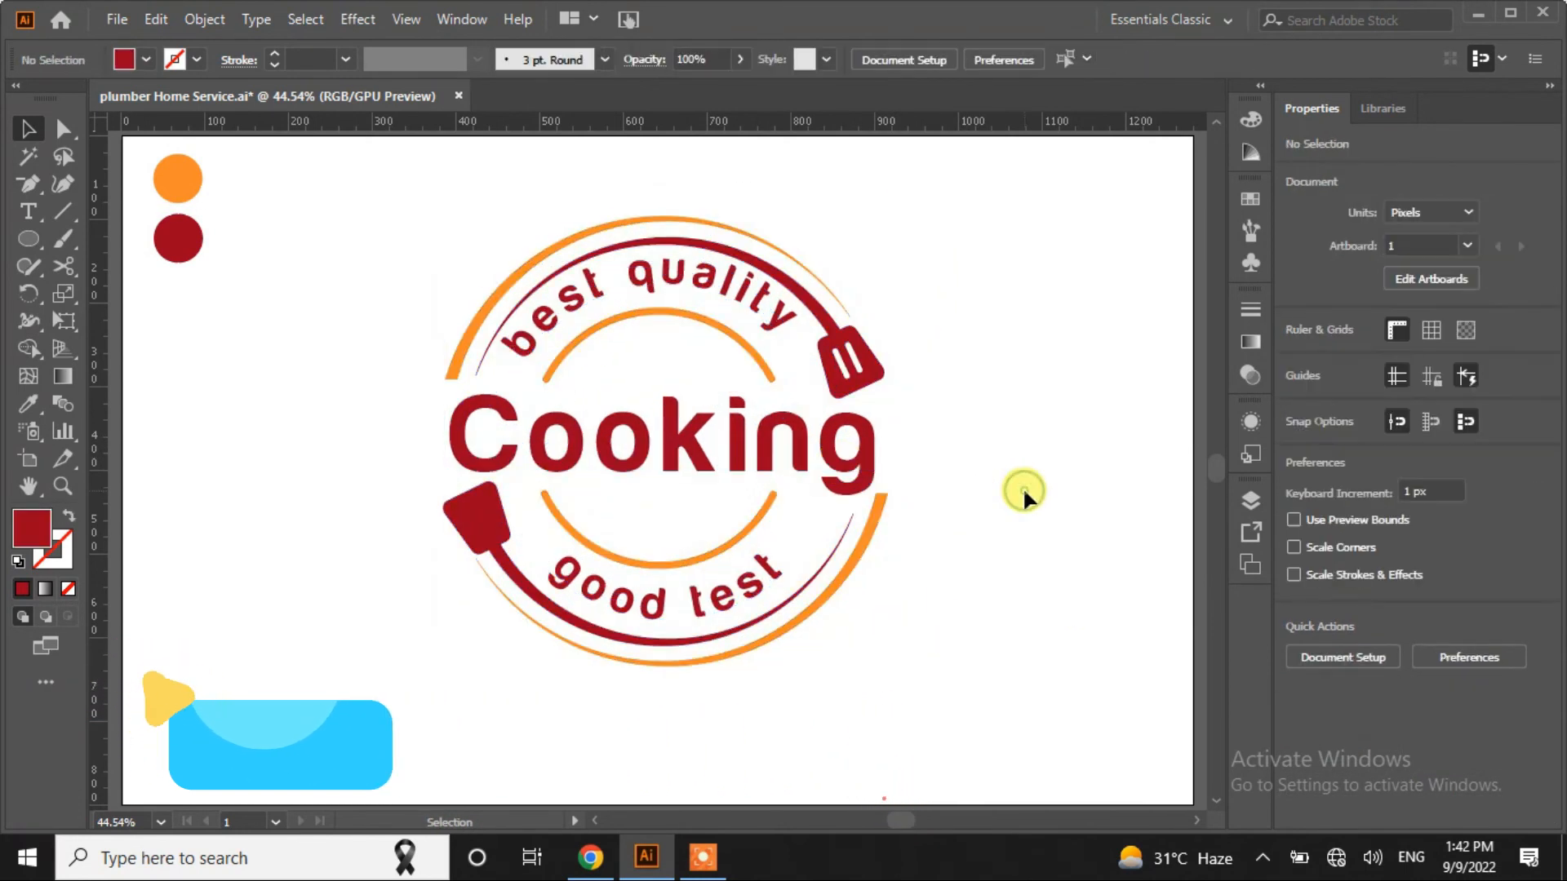